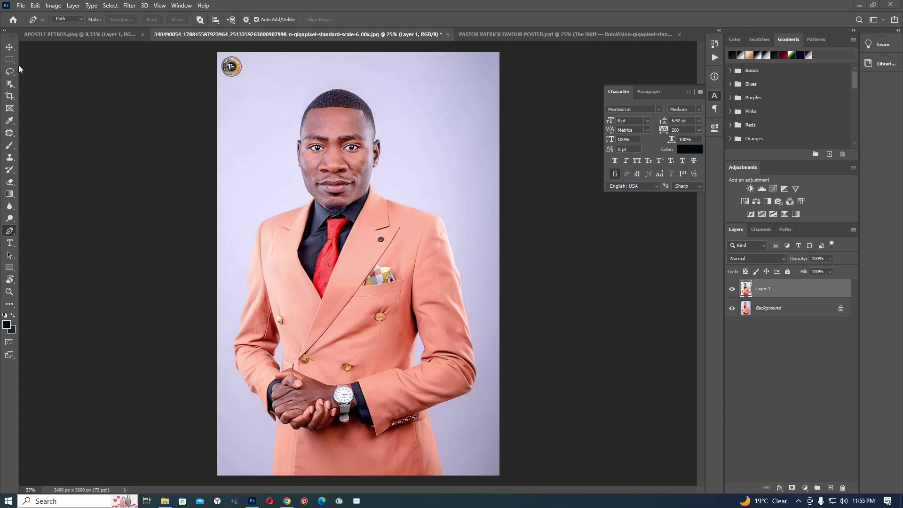
# Step: Delete the grey Background layer from the pink-suit portrait, then return to the event poster
pyautogui.click(52, 34)
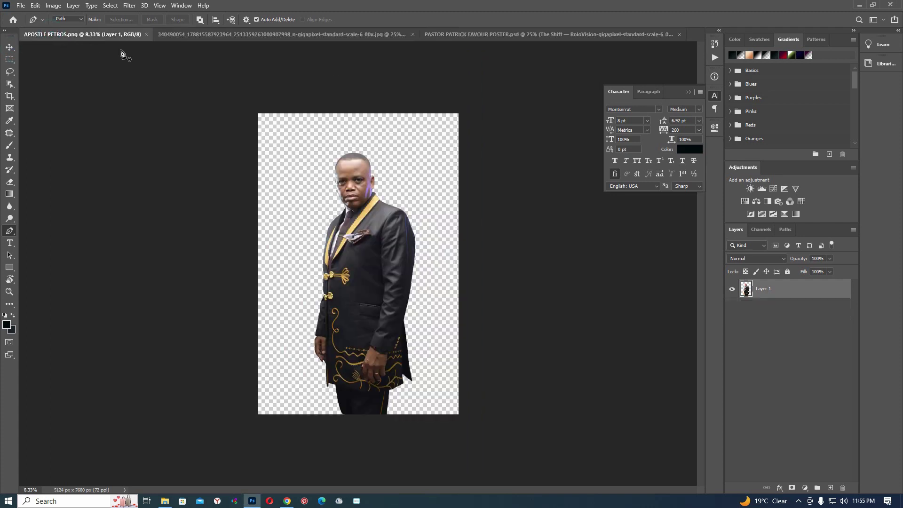
pyautogui.click(319, 34)
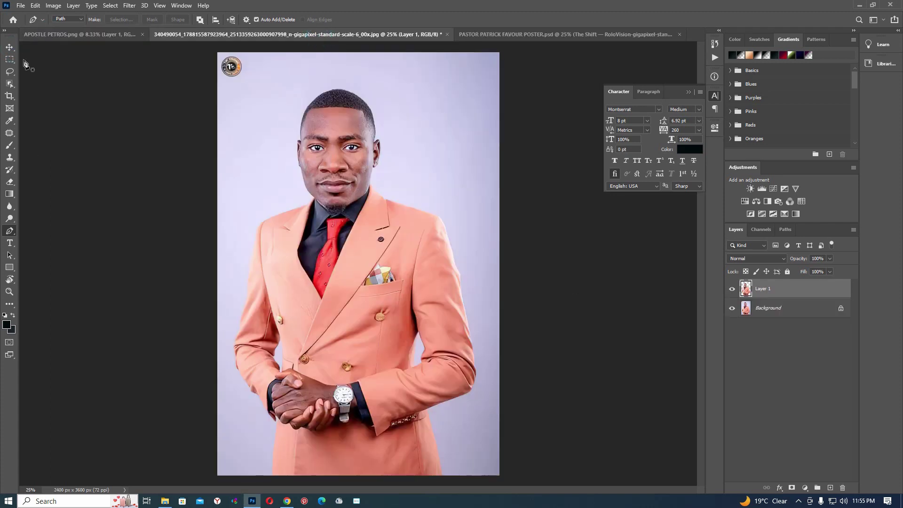
pyautogui.click(8, 47)
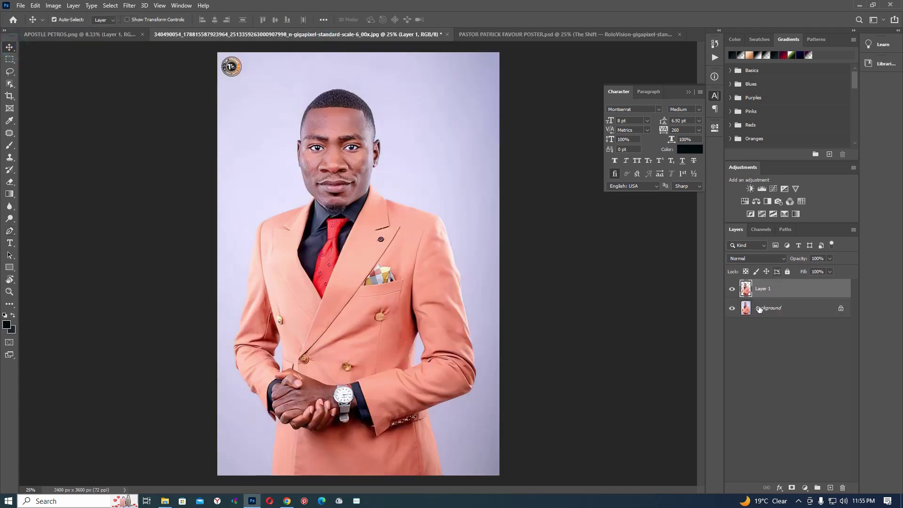
pyautogui.click(781, 308)
pyautogui.press('Delete')
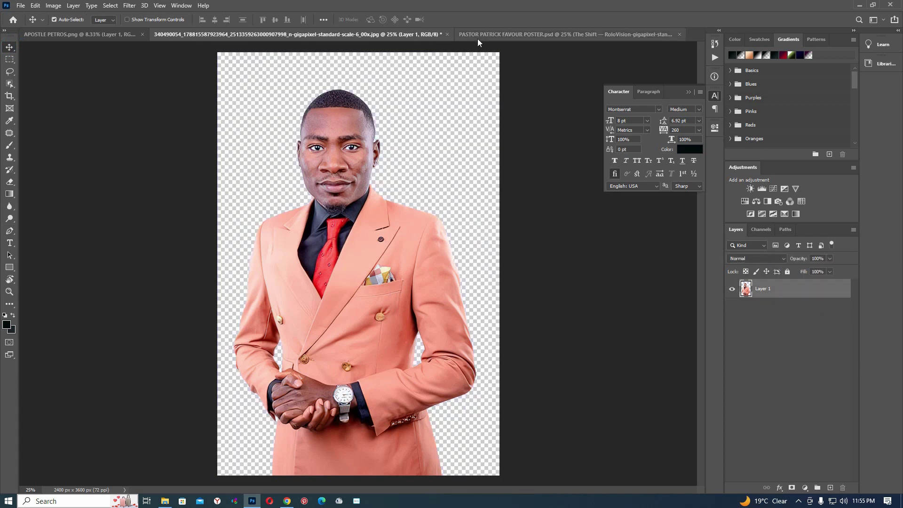
pyautogui.click(478, 37)
pyautogui.click(217, 34)
pyautogui.click(468, 34)
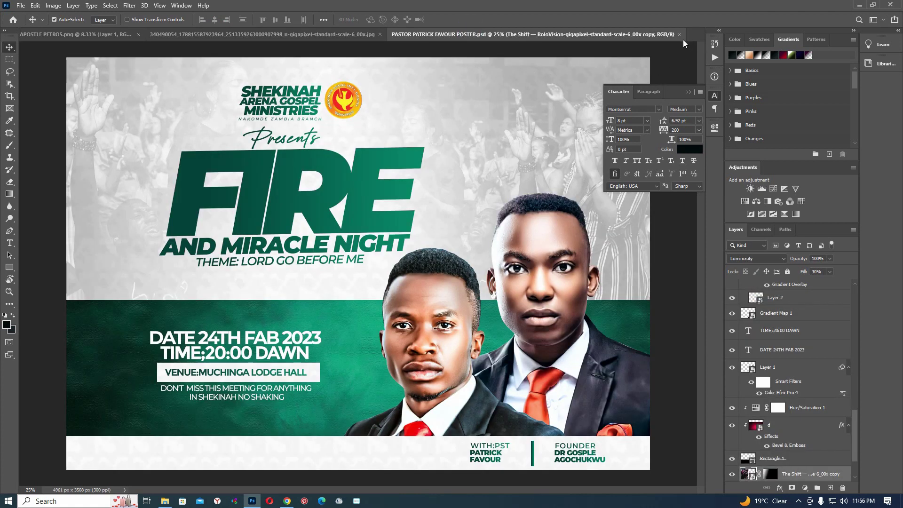
# Step: Create a new white document 1200 pixels wide by 900 pixels high
pyautogui.click(689, 92)
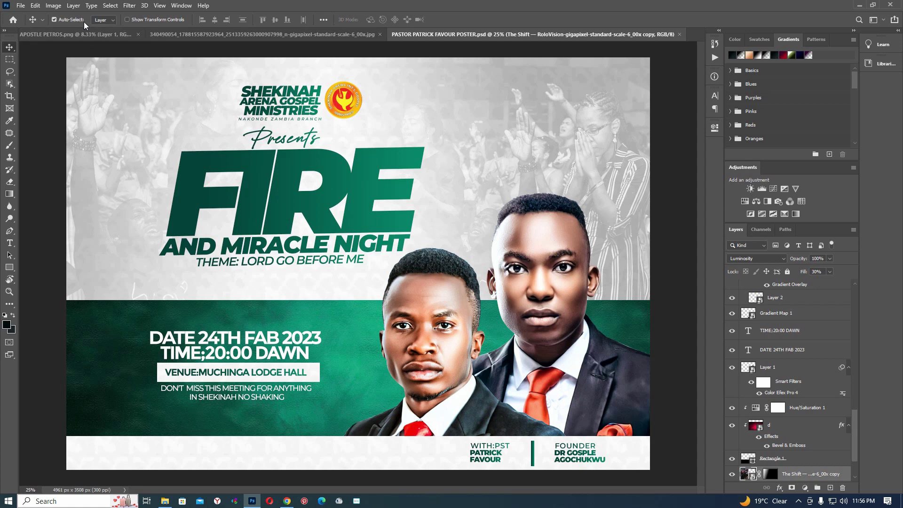
pyautogui.click(21, 5)
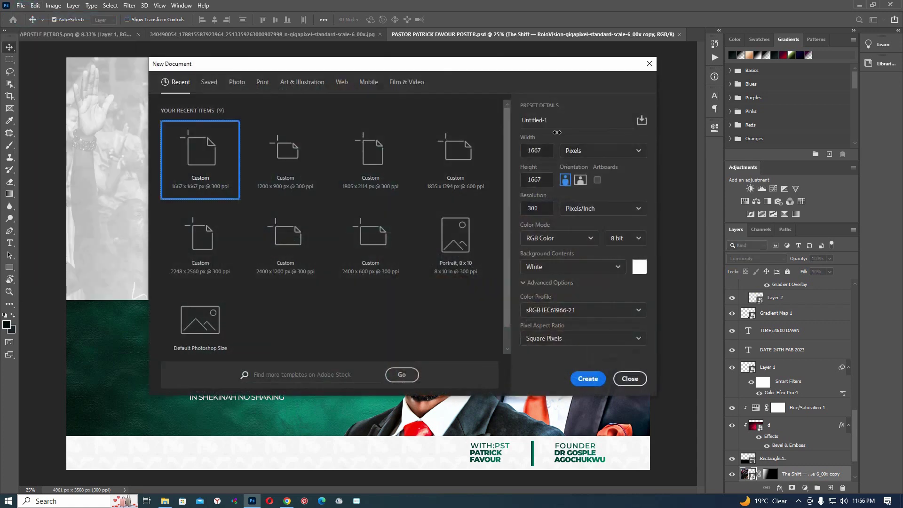
pyautogui.click(575, 147)
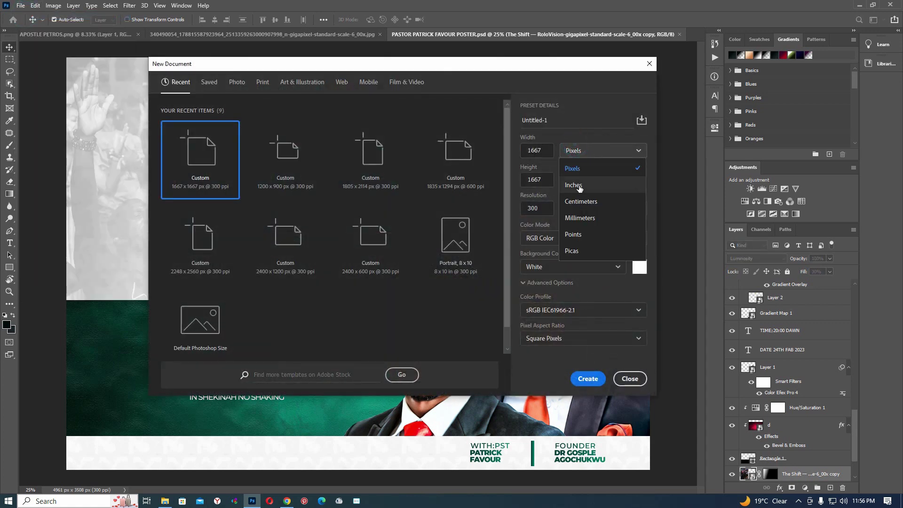
pyautogui.click(573, 169)
pyautogui.click(546, 150)
pyautogui.doubleClick(541, 150)
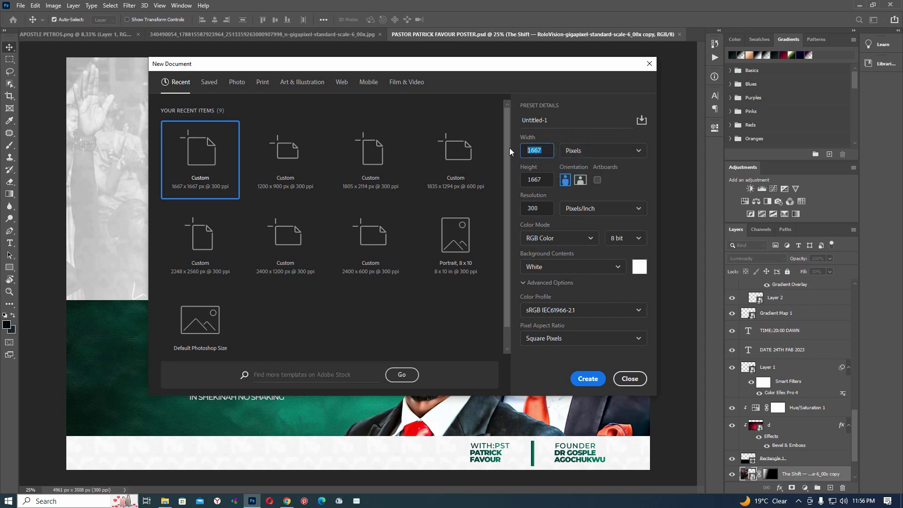
pyautogui.write('1200')
pyautogui.press('Tab')
pyautogui.write('900')
pyautogui.click(587, 380)
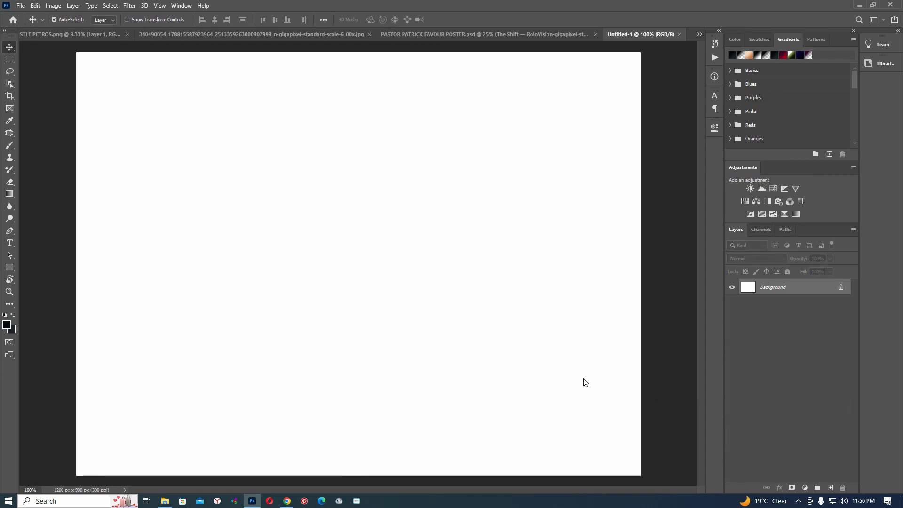
# Step: Drag the poster's Layer 1 portrait and Gradient Map 1 onto the new 1200 × 900 canvas
pyautogui.moveTo(536, 230); pyautogui.dragTo(441, 229)
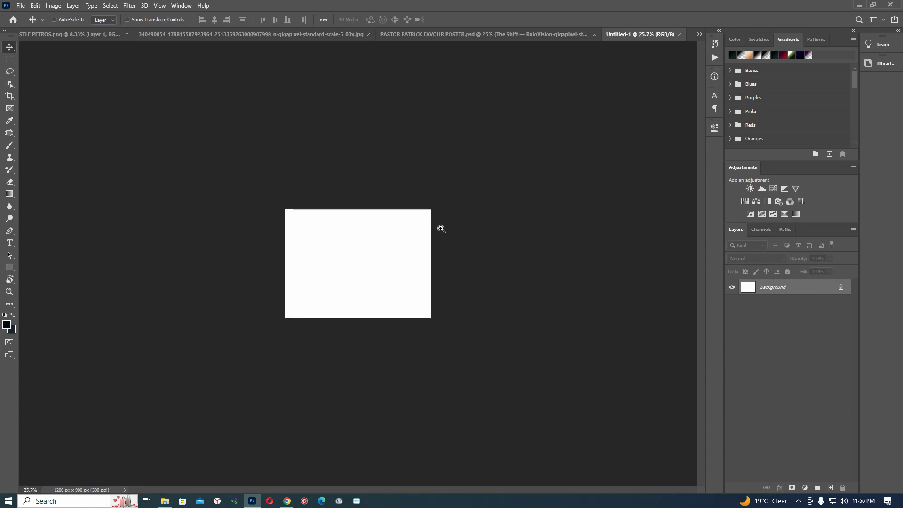
pyautogui.click(440, 229)
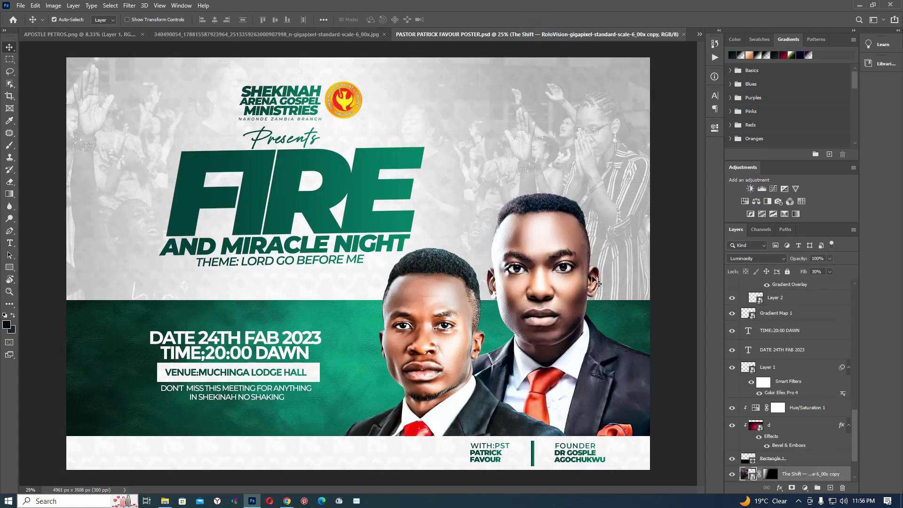
pyautogui.click(771, 368)
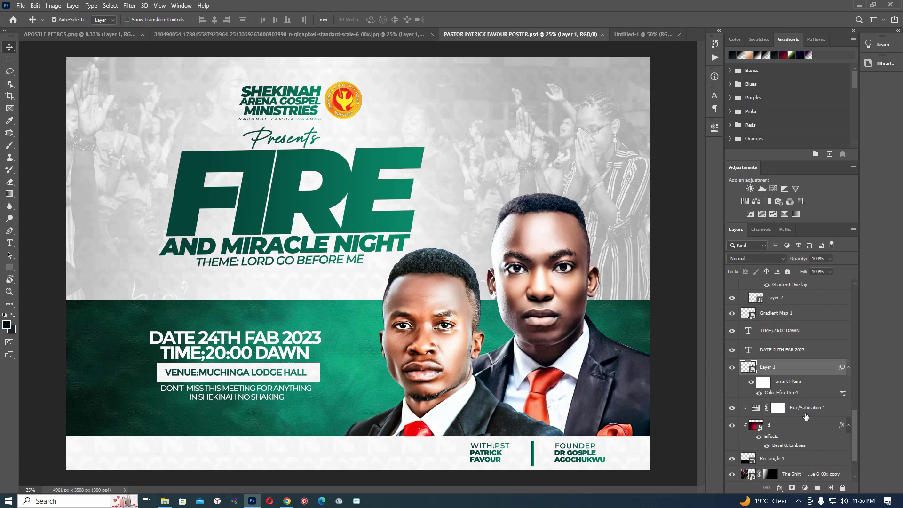
pyautogui.scroll(2, 771, 374)
pyautogui.click(457, 294)
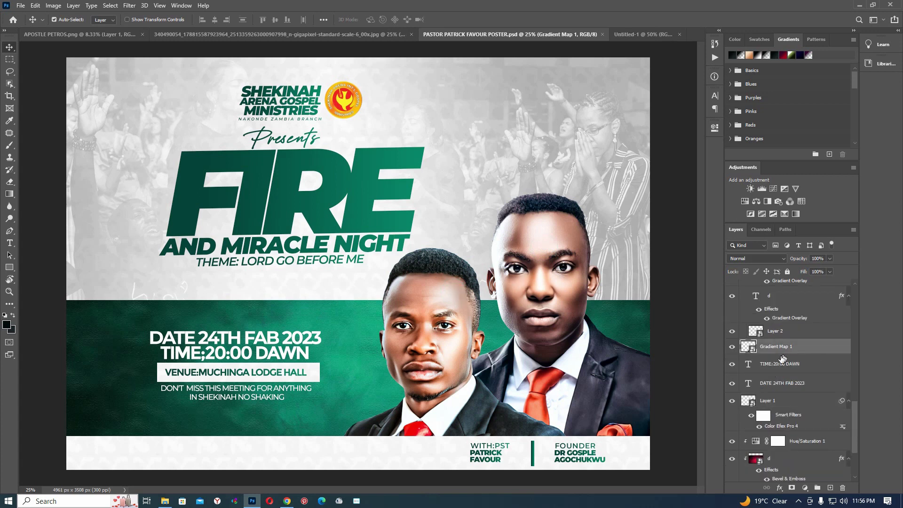
pyautogui.scroll(-5, 781, 361)
pyautogui.scroll(4, 781, 361)
pyautogui.click(732, 383)
pyautogui.click(732, 329)
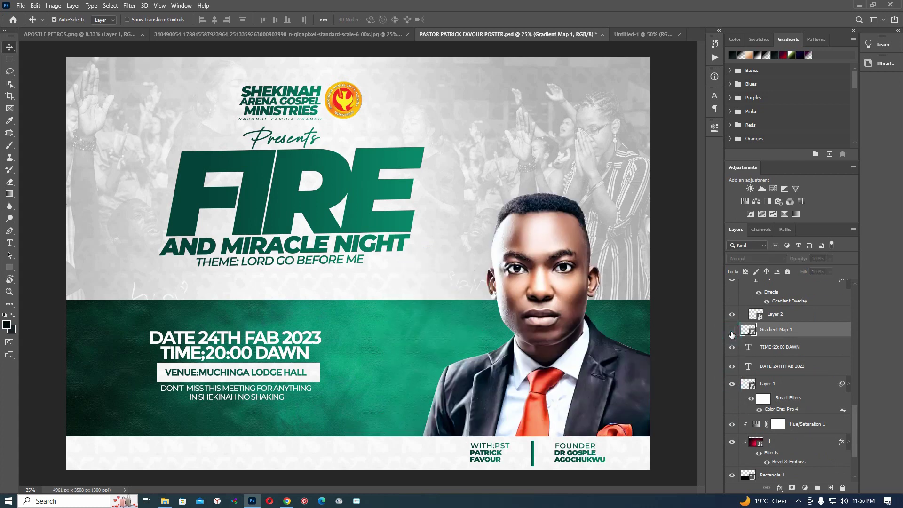
pyautogui.moveTo(772, 390); pyautogui.dragTo(640, 32)
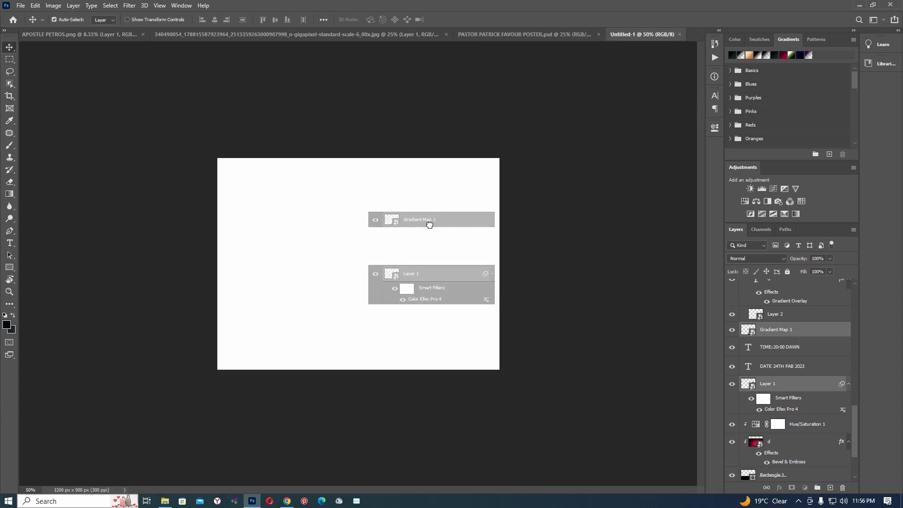
pyautogui.moveTo(640, 32); pyautogui.dragTo(473, 259)
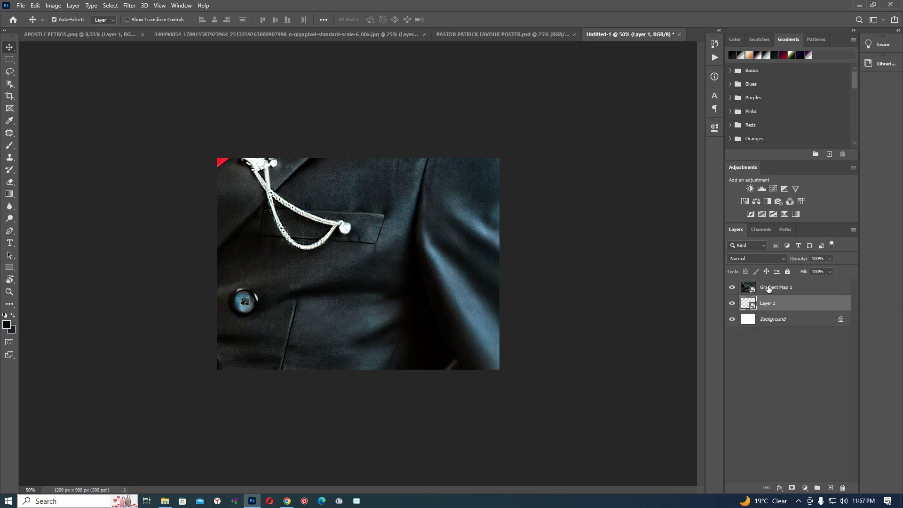
# Step: Free-transform the copied portrait down to about 20% of its size
pyautogui.press('ctrl')
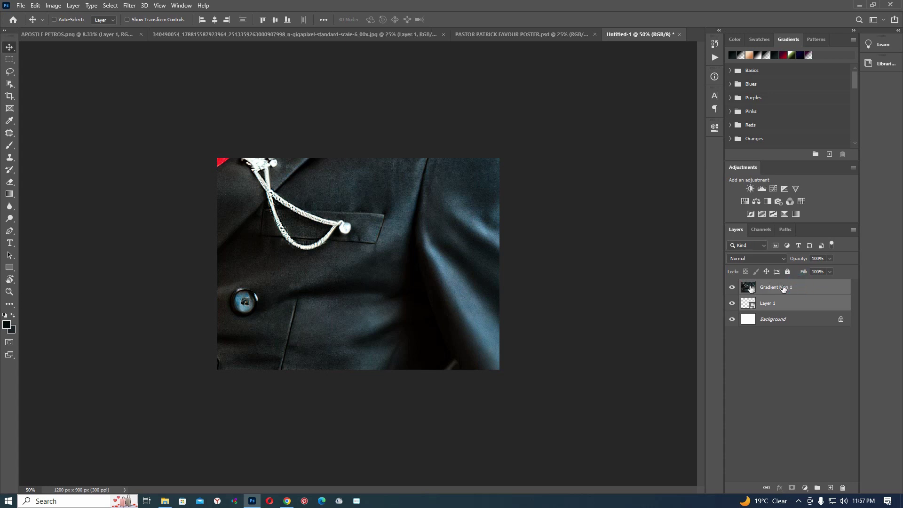
pyautogui.hotkey('ctrl', 't')
pyautogui.scroll(-1, 77, 227)
pyautogui.scroll(-5, 77, 227)
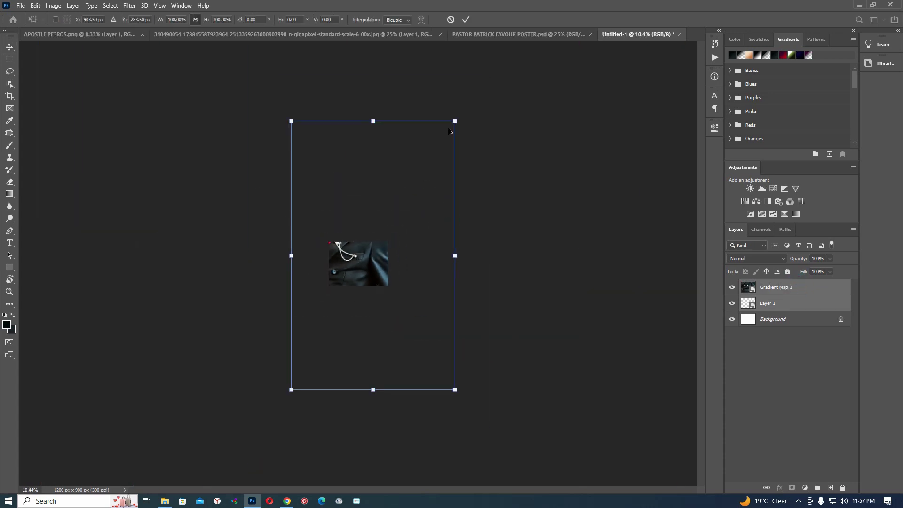
pyautogui.moveTo(454, 121); pyautogui.dragTo(390, 228)
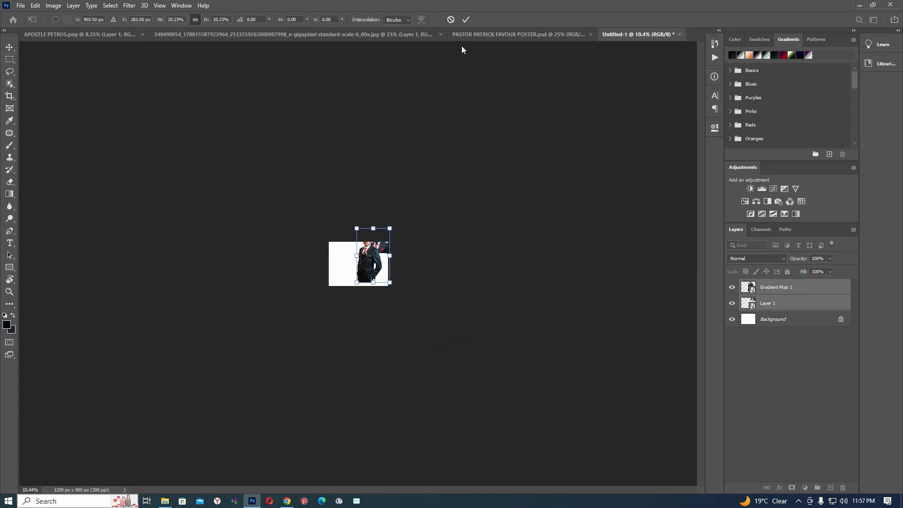
pyautogui.click(466, 20)
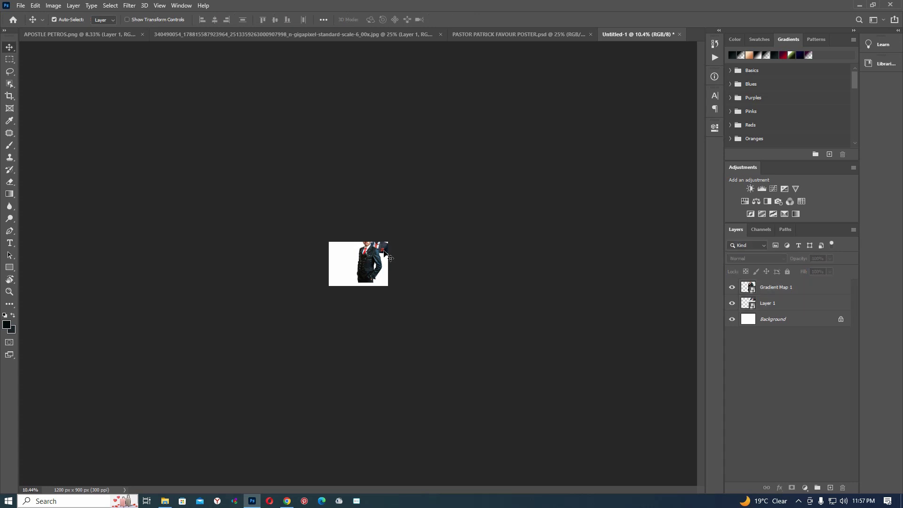
# Step: Zoom to 66.7% on the resized portrait, select Layer 1, and return to the poster
pyautogui.moveTo(384, 251); pyautogui.dragTo(412, 229)
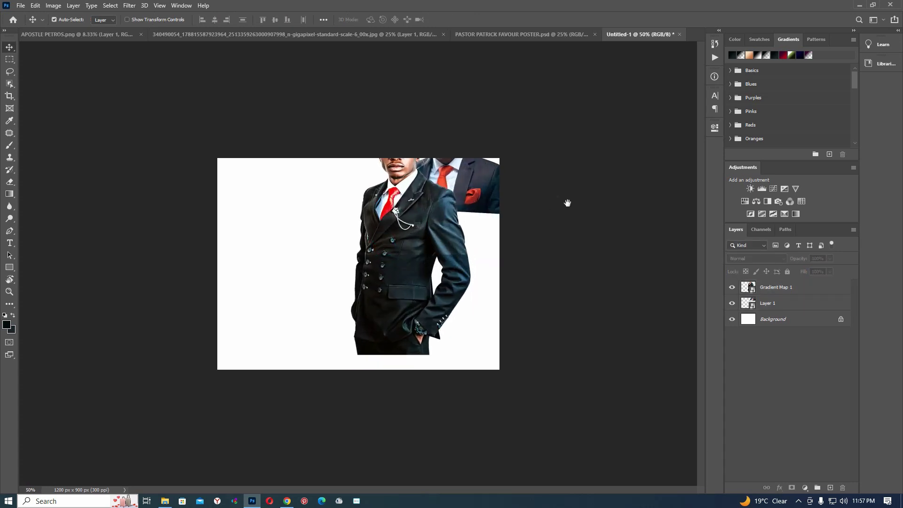
pyautogui.moveTo(572, 215); pyautogui.dragTo(438, 228)
pyautogui.moveTo(372, 199); pyautogui.dragTo(398, 235)
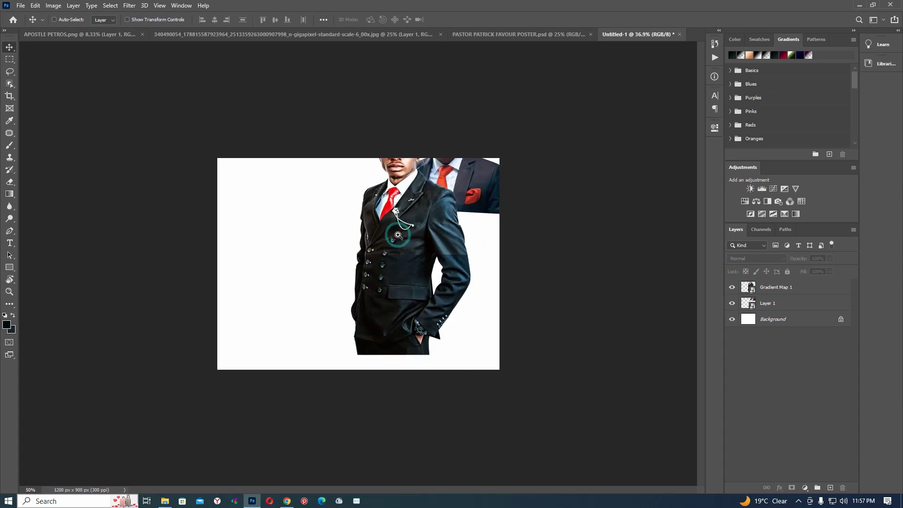
pyautogui.click(398, 235)
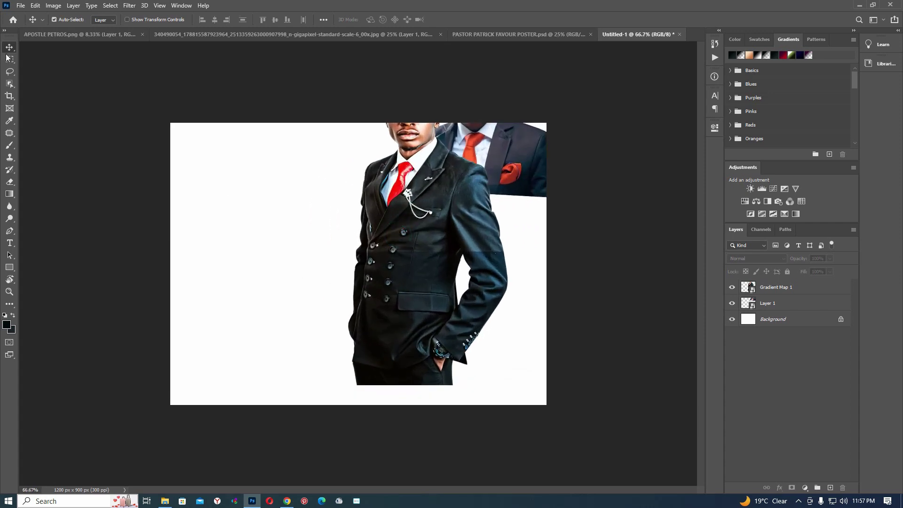
pyautogui.click(500, 169)
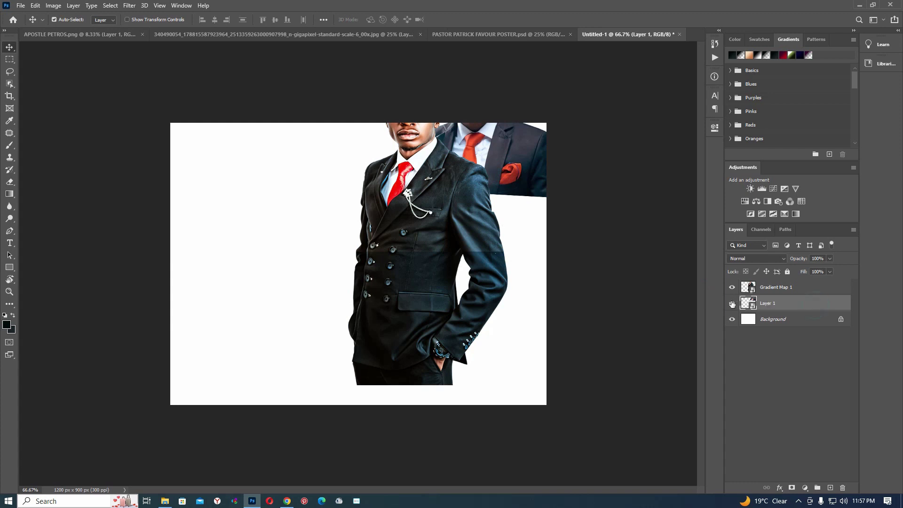
pyautogui.click(484, 36)
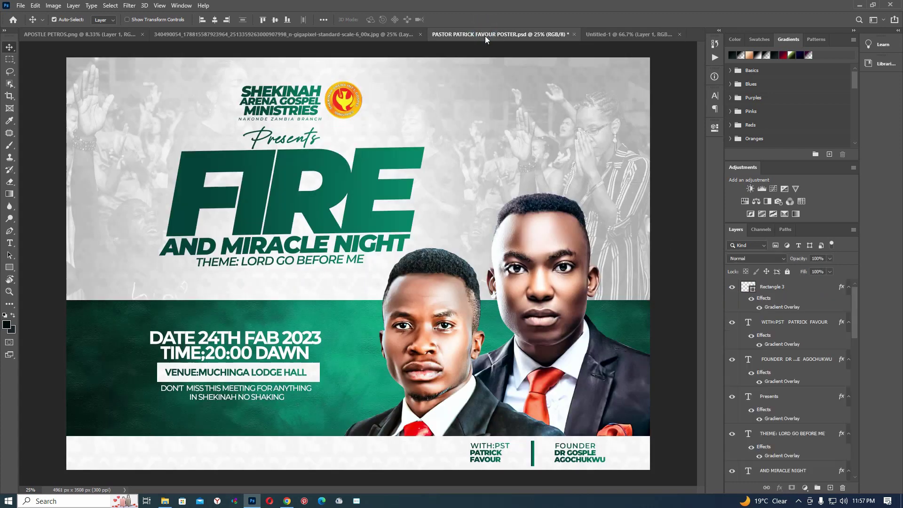
# Step: Start closing the poster document but cancel so it stays open
pyautogui.click(575, 35)
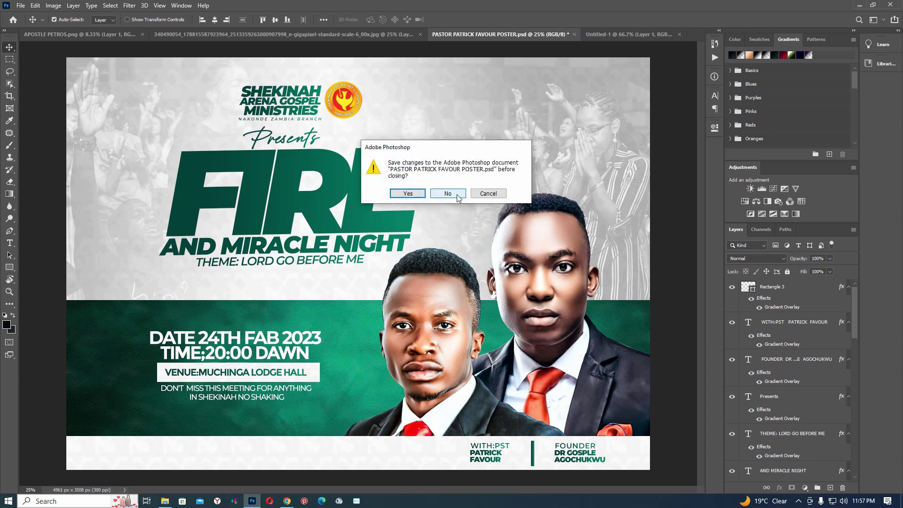
pyautogui.moveTo(486, 194); pyautogui.dragTo(464, 195)
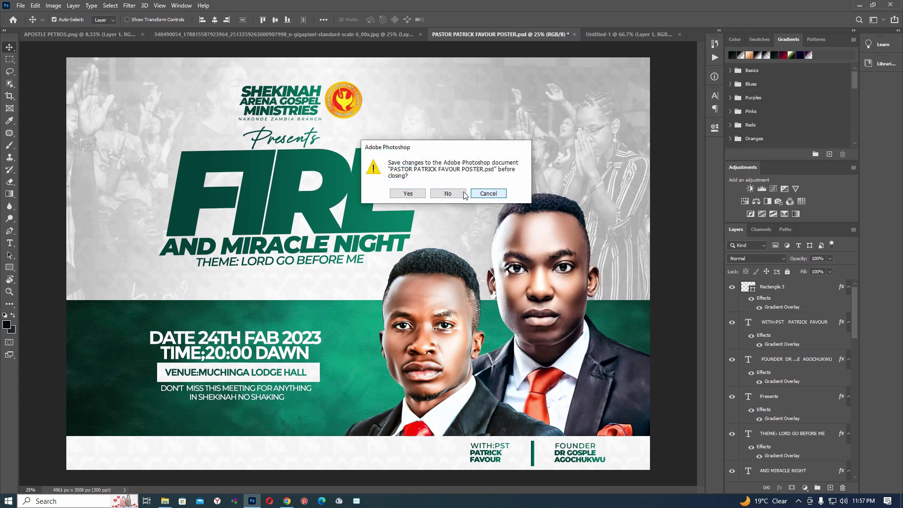
pyautogui.click(492, 193)
# Step: Create a new 4961 × 3508 px document at 300 ppi
pyautogui.click(19, 5)
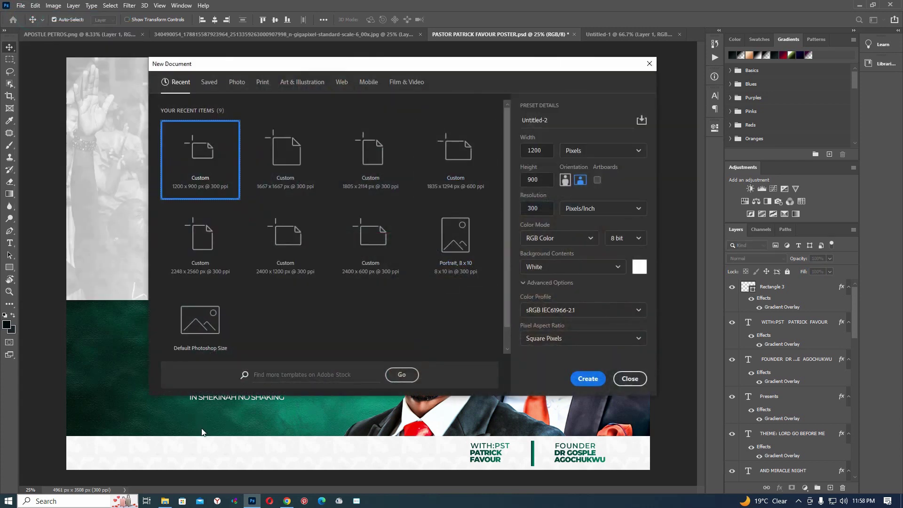
pyautogui.doubleClick(536, 150)
pyautogui.write('1')
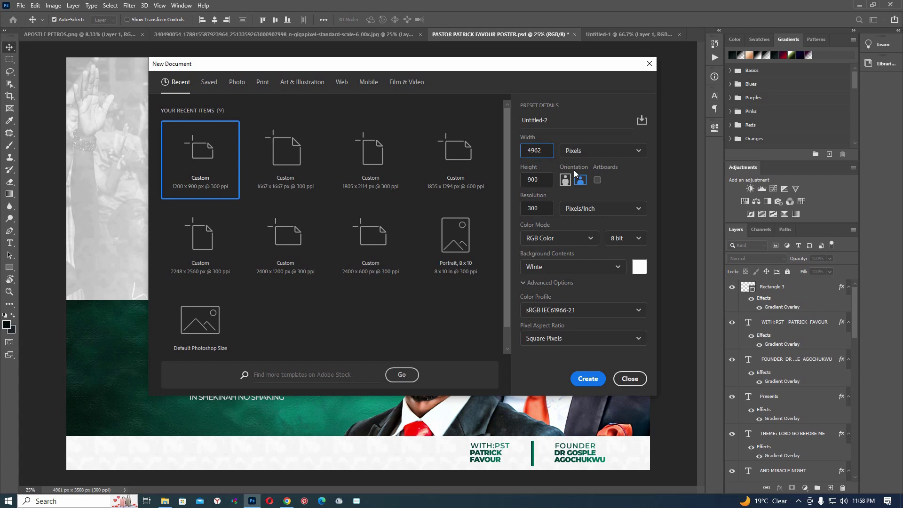
pyautogui.press('BackSpace')
pyautogui.write('1')
pyautogui.doubleClick(544, 180)
pyautogui.write('3508')
pyautogui.click(588, 379)
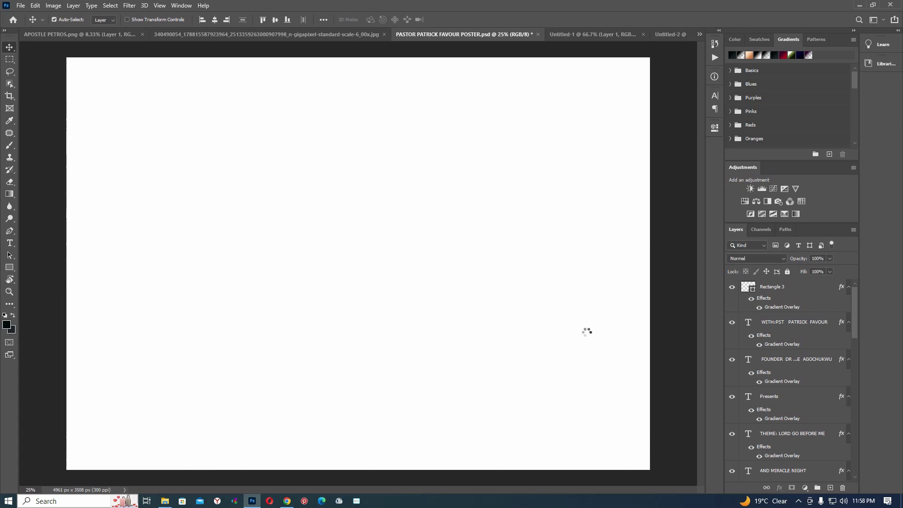
# Step: Close the event poster without saving and switch to Untitled-1
pyautogui.click(414, 36)
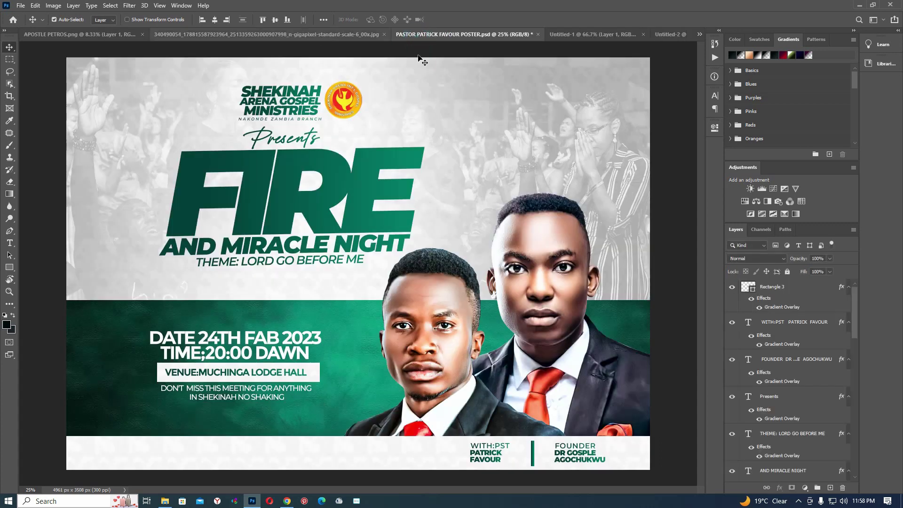
pyautogui.click(537, 34)
pyautogui.click(461, 192)
pyautogui.scroll(-5, 538, 173)
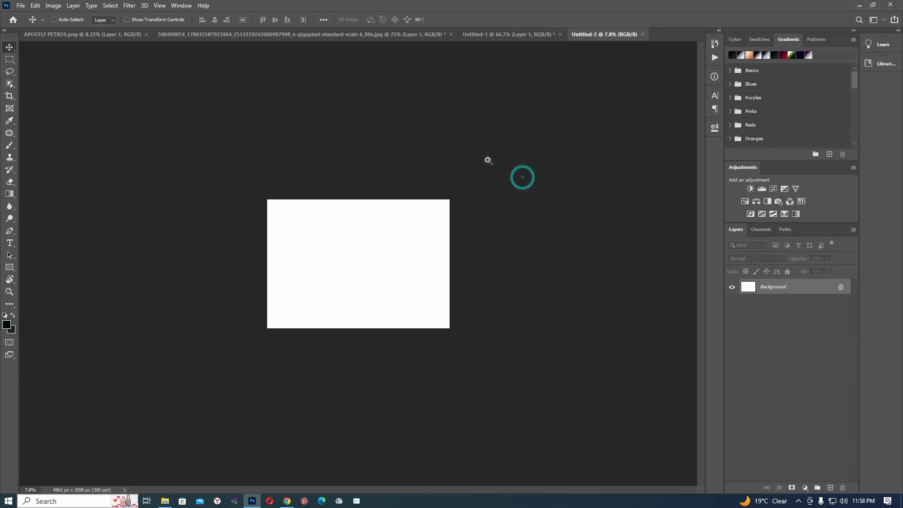
pyautogui.click(513, 33)
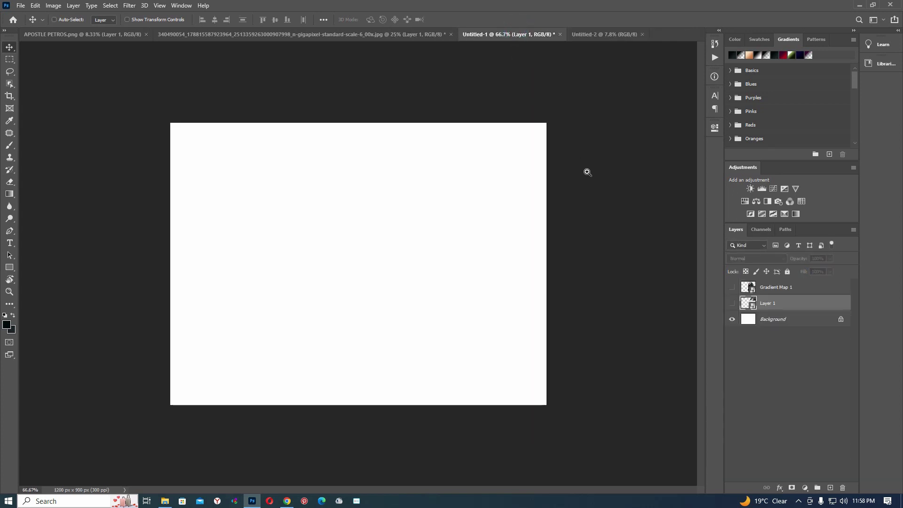
pyautogui.scroll(-3, 586, 171)
pyautogui.moveTo(373, 218); pyautogui.dragTo(384, 241)
# Step: Convert the pink-suit portrait to a Smart Object, drag it into Untitled-1, and scale it down
pyautogui.click(351, 34)
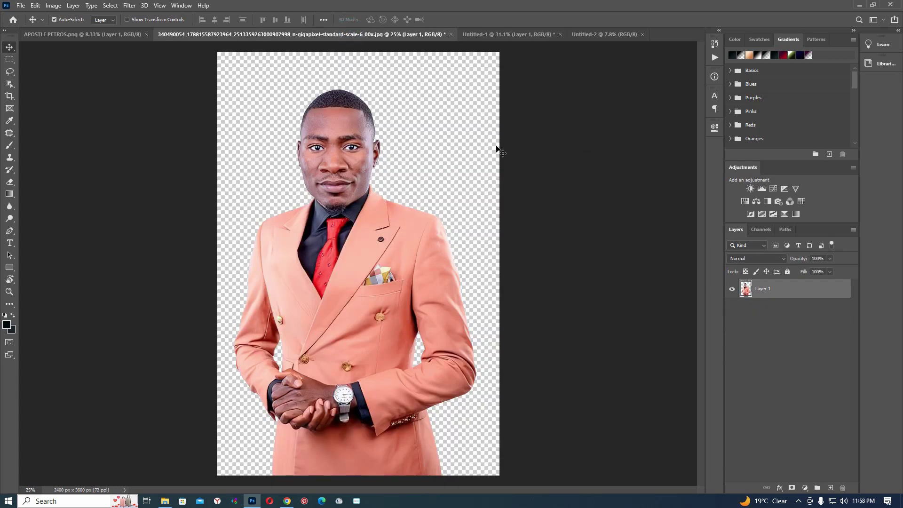
pyautogui.rightClick(781, 287)
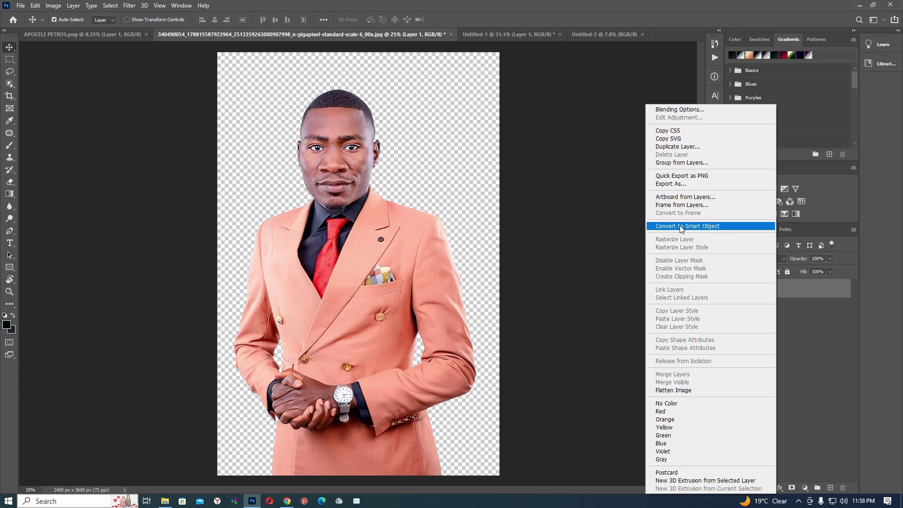
pyautogui.click(682, 225)
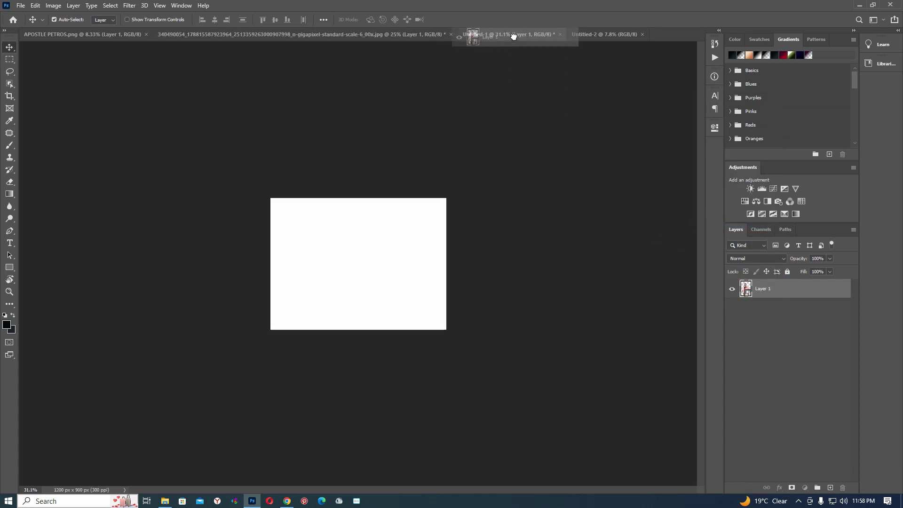
pyautogui.moveTo(620, 213)
pyautogui.mouseDown()
pyautogui.moveTo(416, 225)
pyautogui.moveTo(465, 292)
pyautogui.mouseUp()
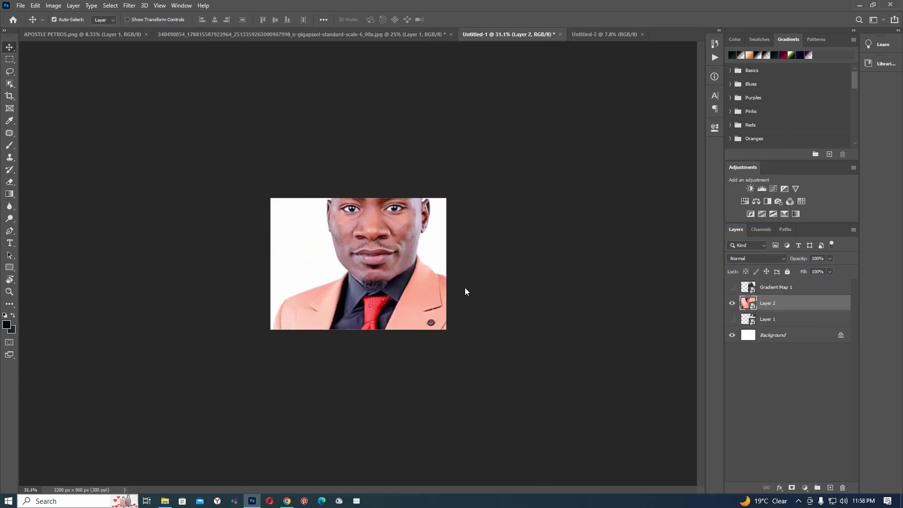
pyautogui.hotkey('ctrl', 't')
pyautogui.moveTo(549, 135)
pyautogui.mouseDown()
pyautogui.moveTo(446, 296)
pyautogui.moveTo(420, 236)
pyautogui.mouseUp()
pyautogui.click(450, 20)
pyautogui.hotkey('ctrl', '+')
pyautogui.click(405, 248)
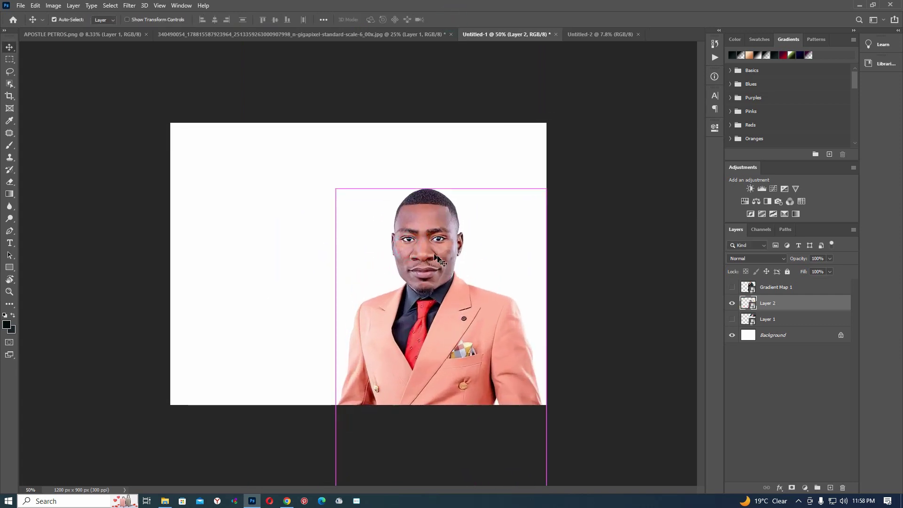
# Step: Convert the Apostle Petros gold-embroidered portrait to a Smart Object, bring it into Untitled-1, and shrink it under 5%
pyautogui.click(112, 35)
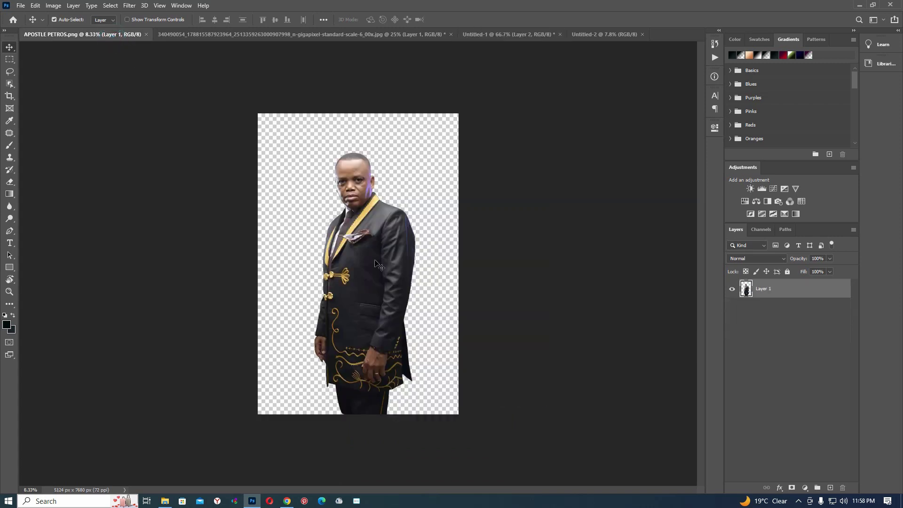
pyautogui.rightClick(779, 288)
pyautogui.click(690, 226)
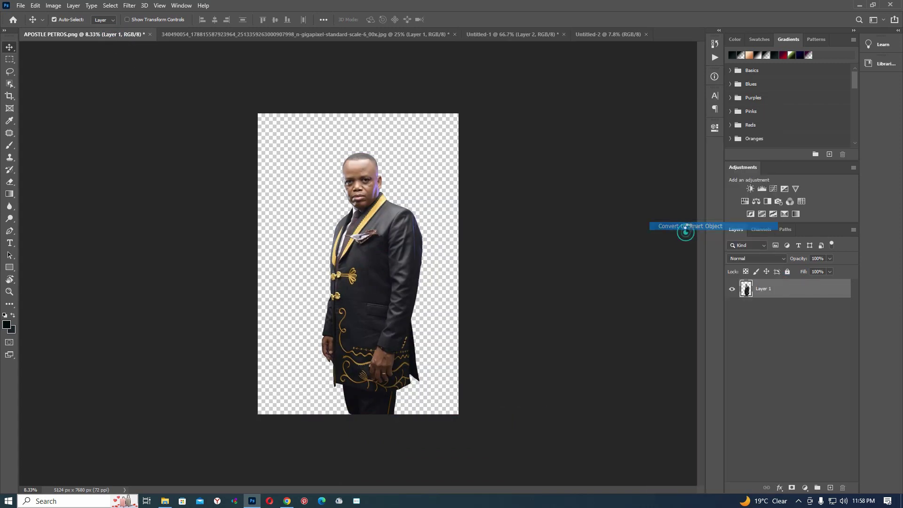
pyautogui.moveTo(762, 289)
pyautogui.mouseDown()
pyautogui.moveTo(501, 85)
pyautogui.moveTo(505, 34)
pyautogui.moveTo(484, 259)
pyautogui.mouseUp()
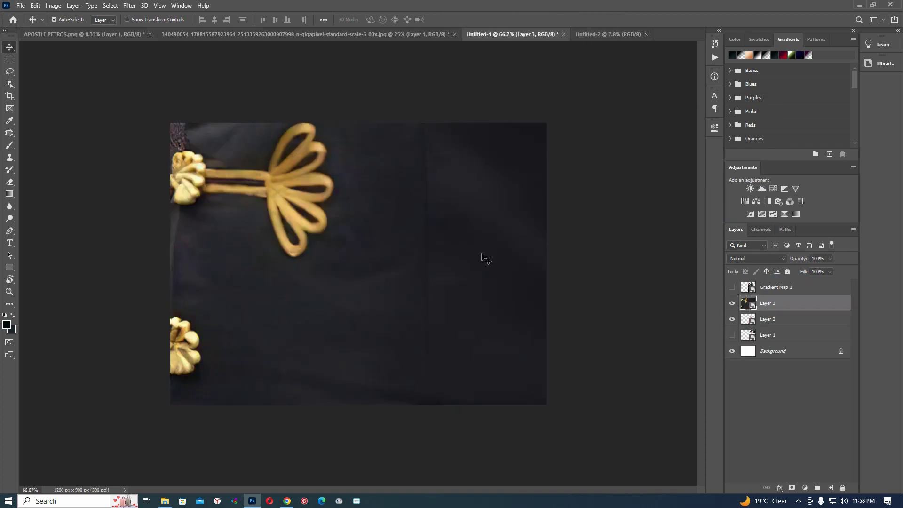
pyautogui.hotkey('ctrl', 't')
pyautogui.hotkey('ctrl', '-')
pyautogui.hotkey('ctrl', '-')
pyautogui.hotkey('ctrl', '-')
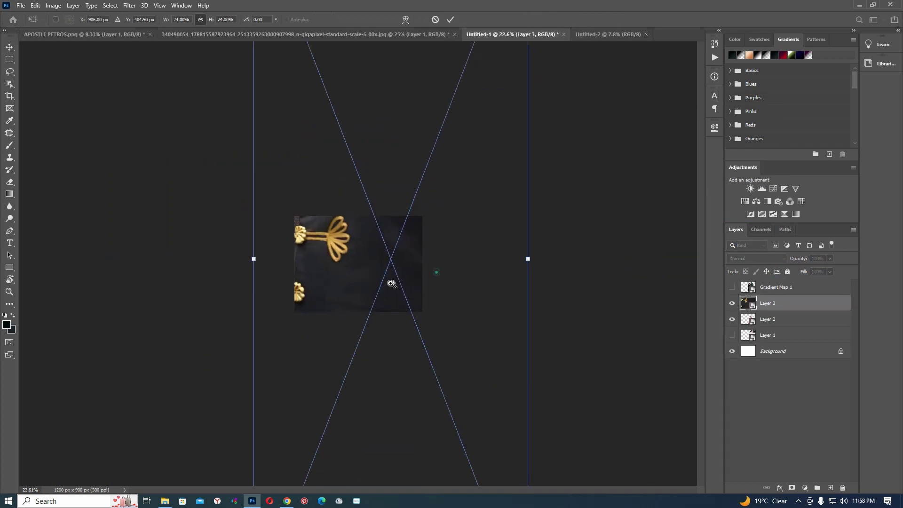
pyautogui.hotkey('ctrl', '0')
pyautogui.moveTo(452, 52); pyautogui.dragTo(393, 220)
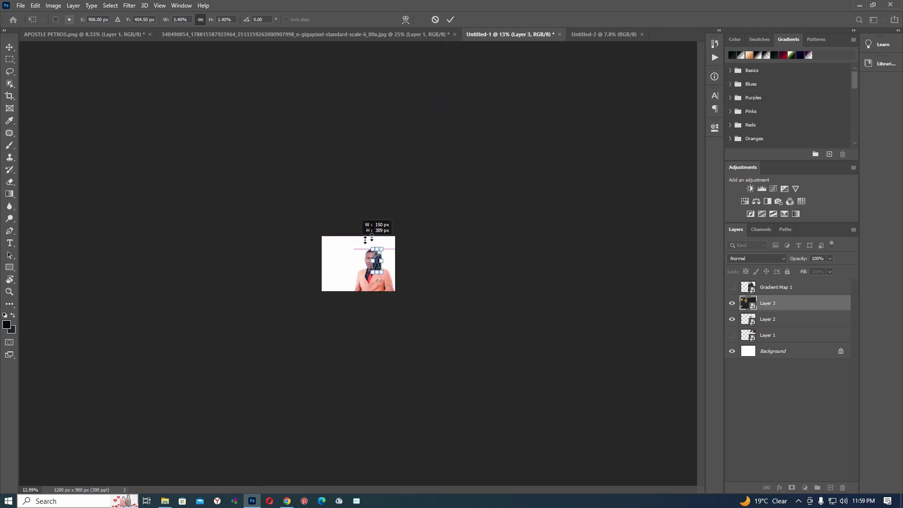
pyautogui.click(450, 19)
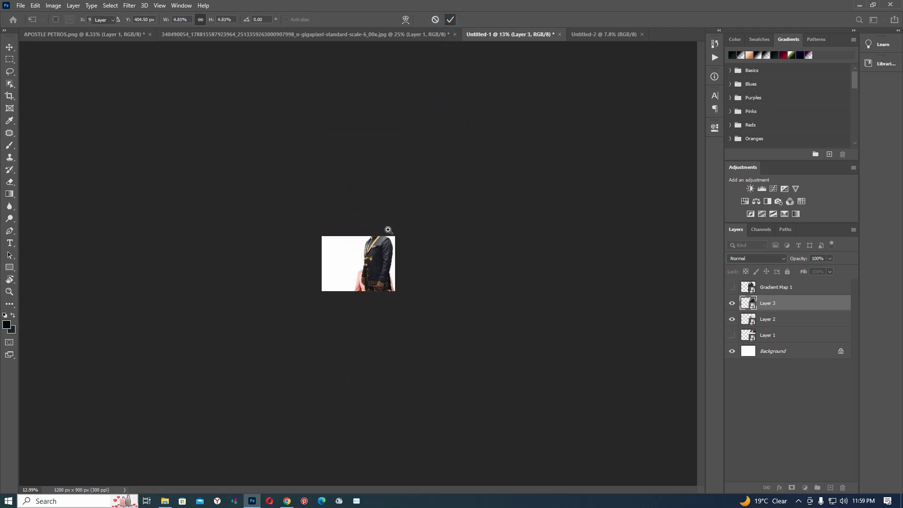
pyautogui.click(388, 230)
pyautogui.click(387, 230)
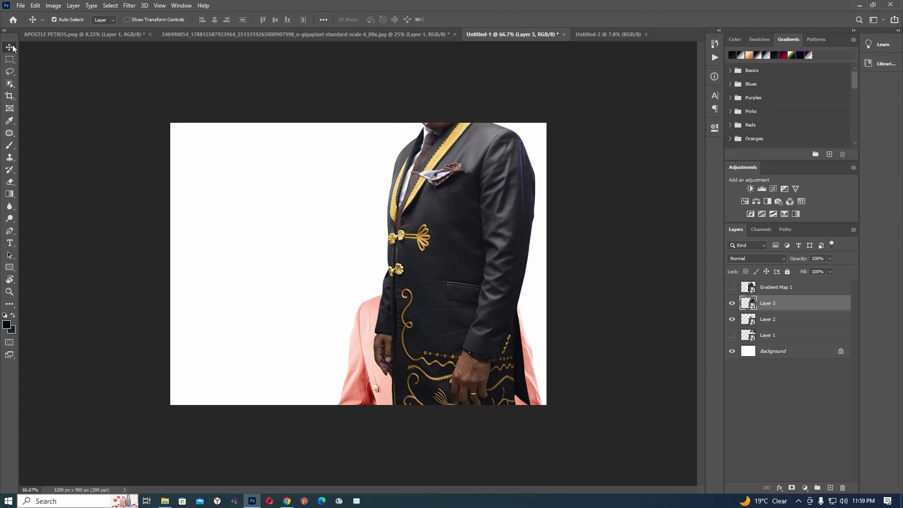
# Step: Move the gold-lapel man down-left, show Layer 1's man on canvas, and raise the pink-suit man
pyautogui.moveTo(528, 226)
pyautogui.mouseDown()
pyautogui.moveTo(508, 309)
pyautogui.moveTo(422, 261)
pyautogui.mouseUp()
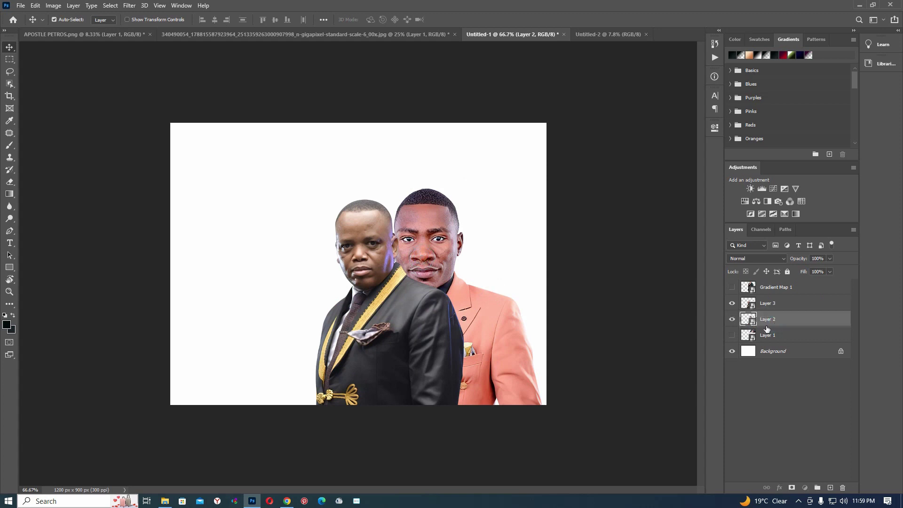
pyautogui.click(732, 335)
pyautogui.moveTo(485, 144); pyautogui.dragTo(500, 285)
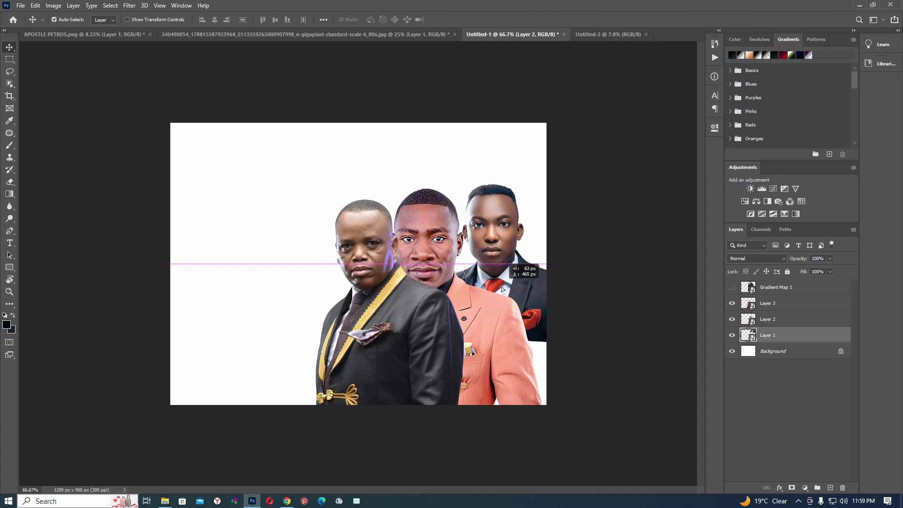
pyautogui.moveTo(499, 285); pyautogui.dragTo(505, 290)
pyautogui.click(415, 230)
pyautogui.moveTo(415, 229); pyautogui.dragTo(414, 220)
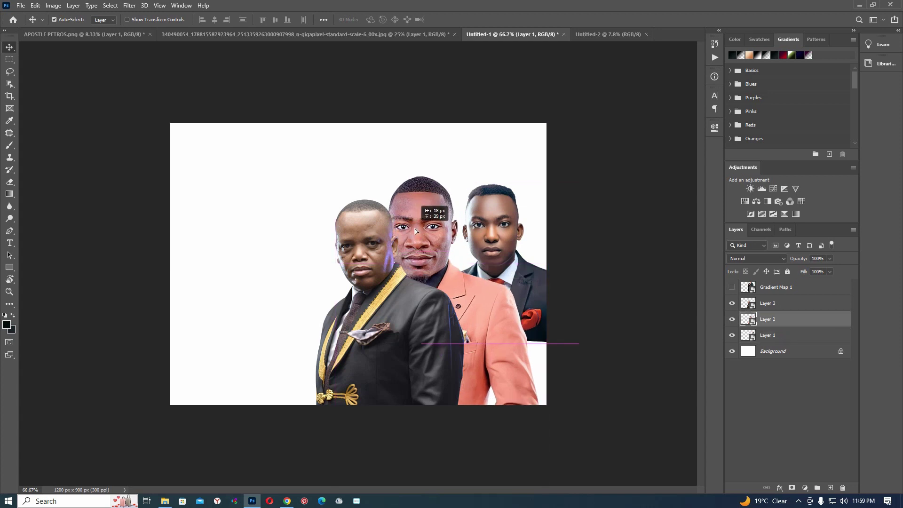
# Step: Show the Gradient Map 1 portrait, restack Layer 3 above Background, and line the men up left
pyautogui.click(783, 305)
pyautogui.click(728, 286)
pyautogui.moveTo(409, 153)
pyautogui.mouseDown()
pyautogui.moveTo(311, 302)
pyautogui.moveTo(487, 221)
pyautogui.moveTo(471, 219)
pyautogui.mouseUp()
pyautogui.moveTo(356, 284); pyautogui.dragTo(322, 273)
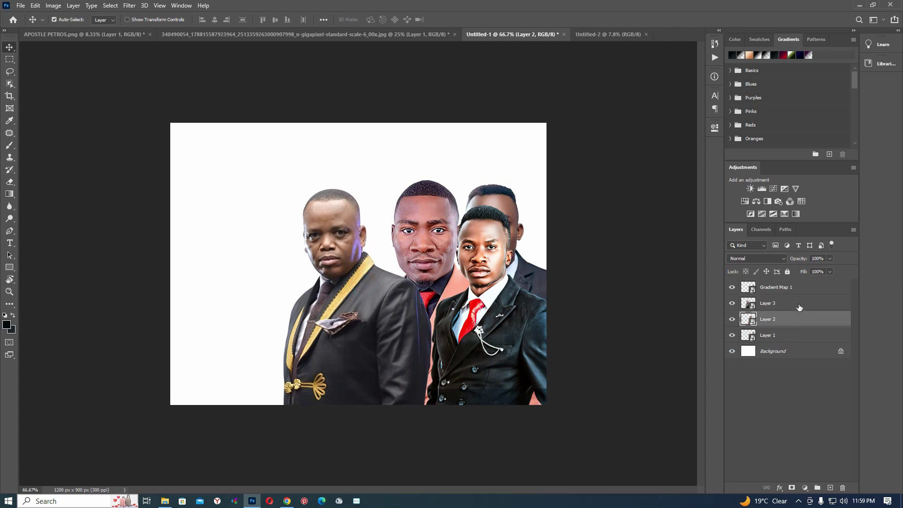
pyautogui.moveTo(786, 316); pyautogui.dragTo(784, 343)
pyautogui.moveTo(403, 243)
pyautogui.mouseDown()
pyautogui.moveTo(324, 252)
pyautogui.moveTo(391, 247)
pyautogui.moveTo(377, 245)
pyautogui.mouseUp()
pyautogui.moveTo(488, 289); pyautogui.dragTo(227, 256)
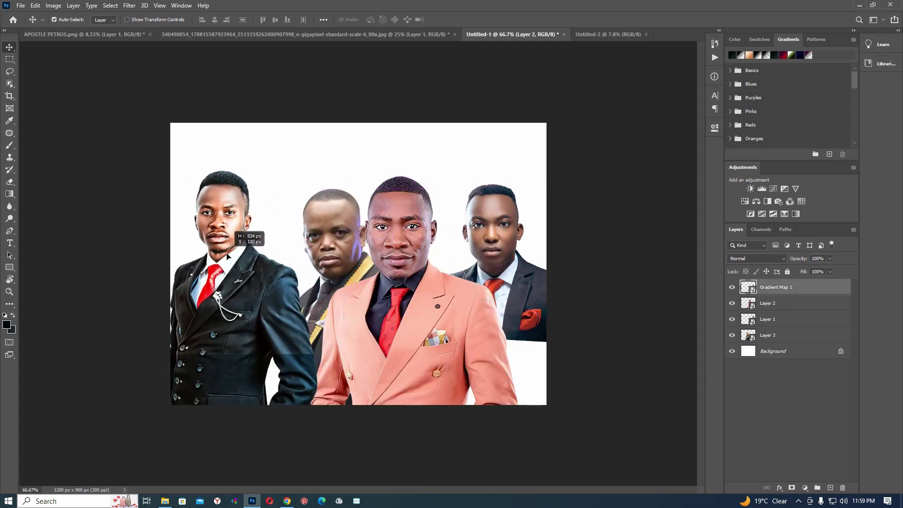
# Step: Flip the red-tie man horizontally and move him to the right side
pyautogui.hotkey('ctrl', 't')
pyautogui.rightClick(233, 254)
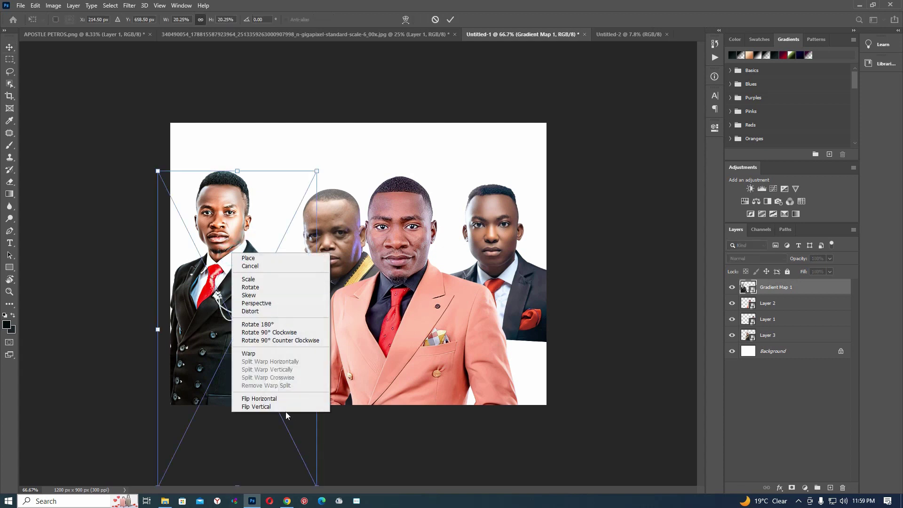
pyautogui.click(284, 399)
pyautogui.moveTo(248, 319); pyautogui.dragTo(474, 299)
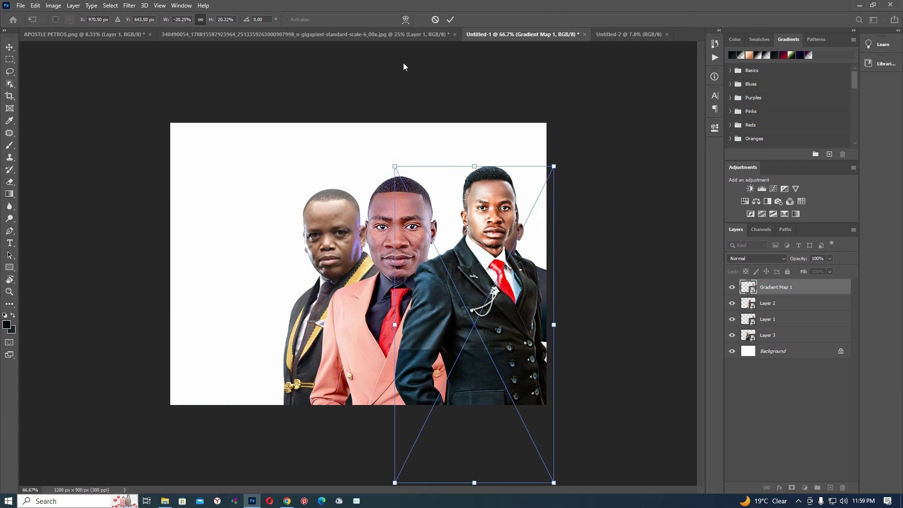
pyautogui.click(450, 20)
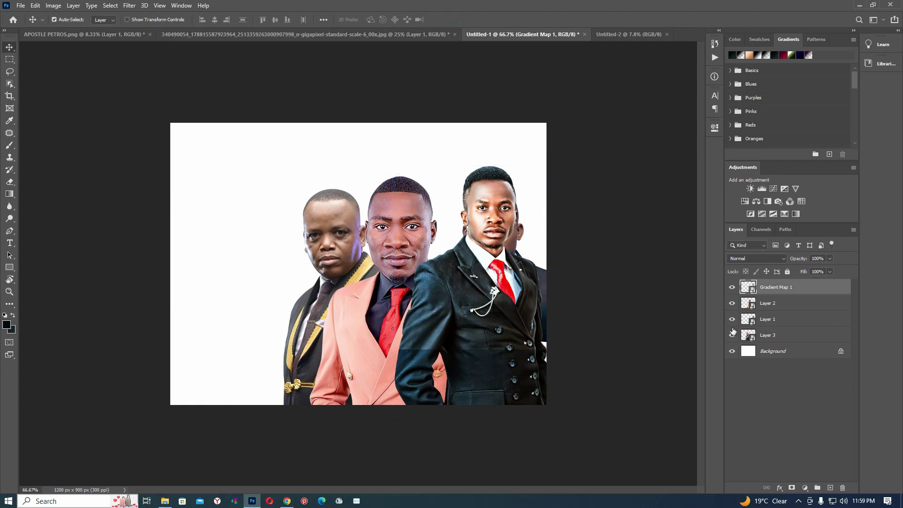
# Step: Hide Layer 1, stack Gradient Map 1 above Background, and move the third and left men up
pyautogui.click(776, 319)
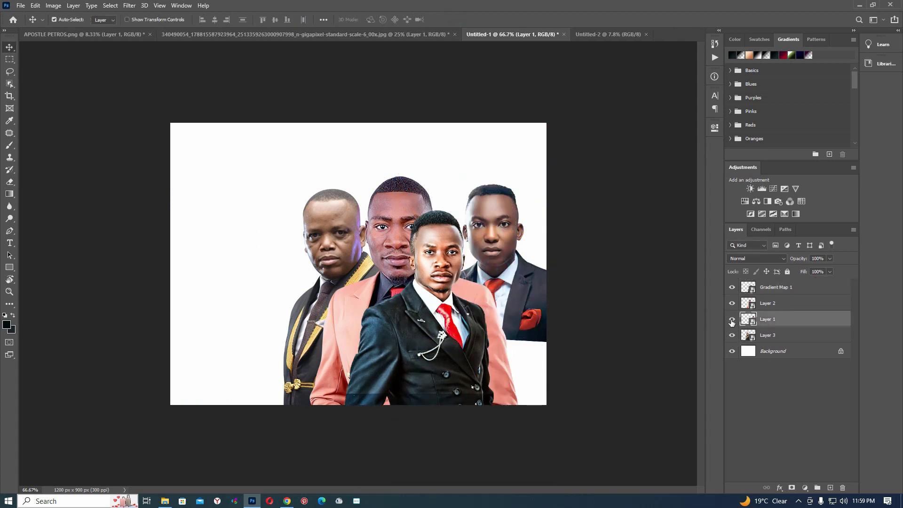
pyautogui.click(732, 319)
pyautogui.moveTo(774, 287); pyautogui.dragTo(774, 343)
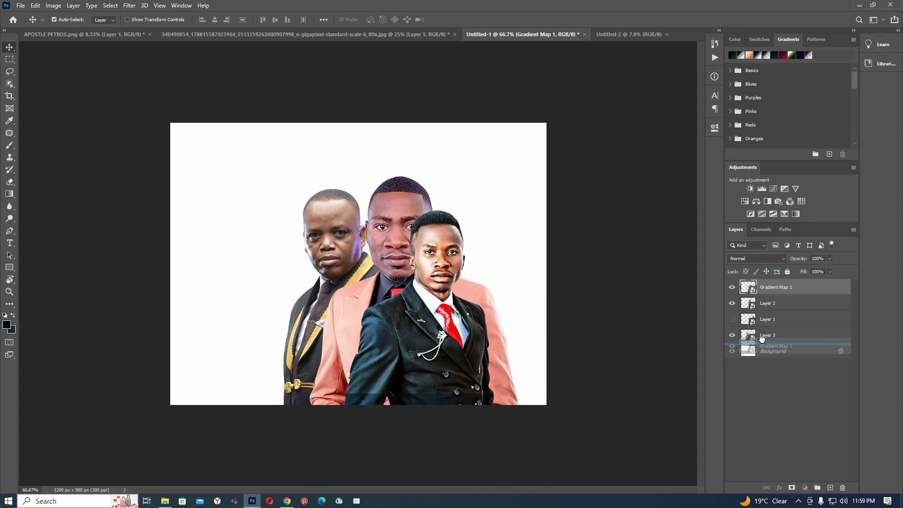
pyautogui.moveTo(451, 244); pyautogui.dragTo(480, 207)
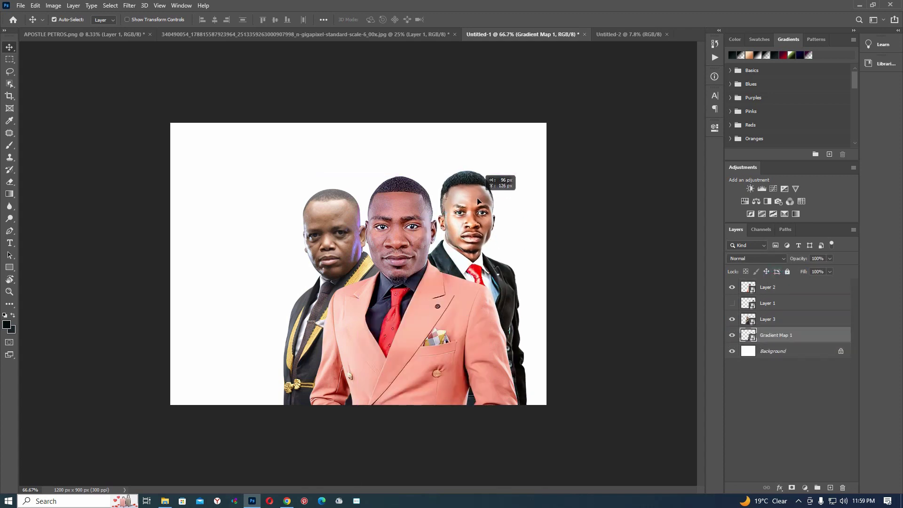
pyautogui.moveTo(352, 238); pyautogui.dragTo(347, 225)
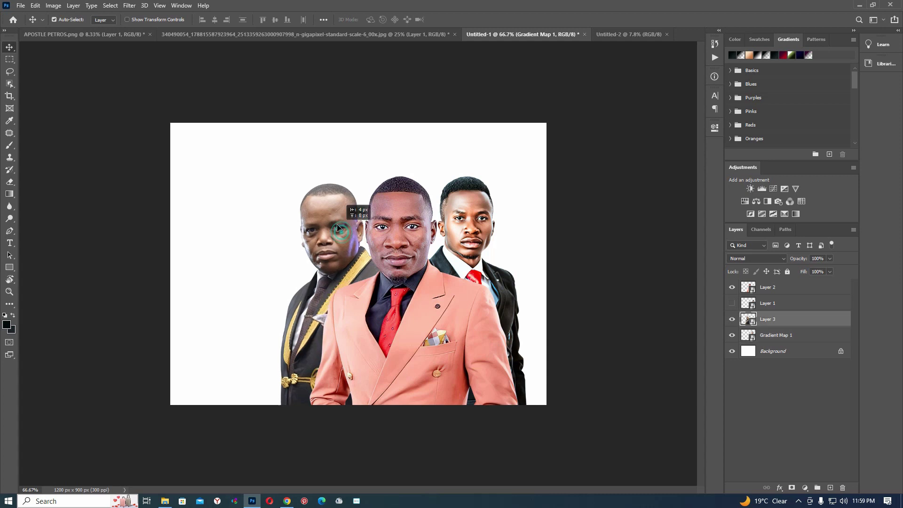
pyautogui.click(408, 222)
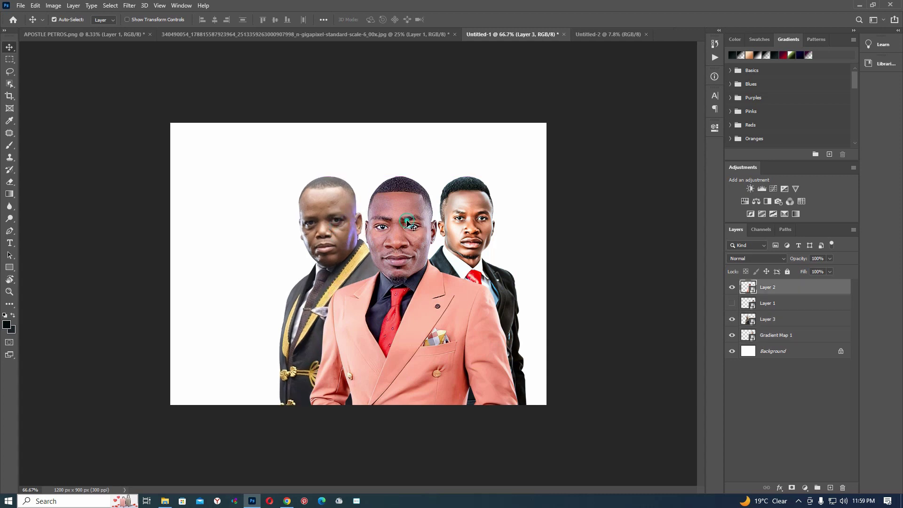
# Step: Show the black-suited man, put Layer 1 beneath Gradient Map 1, and enlarge him behind the group near the top
pyautogui.click(732, 303)
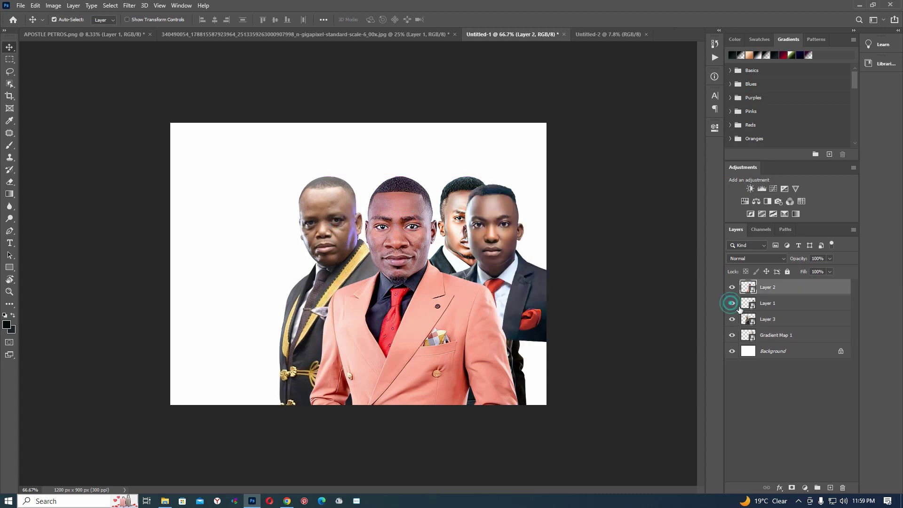
pyautogui.moveTo(491, 239)
pyautogui.mouseDown()
pyautogui.moveTo(395, 146)
pyautogui.moveTo(395, 127)
pyautogui.mouseUp()
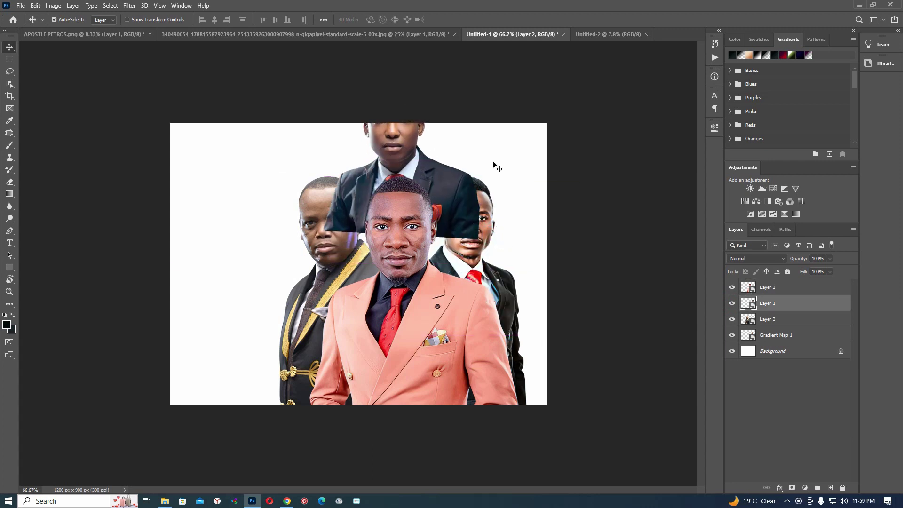
pyautogui.moveTo(768, 303); pyautogui.dragTo(768, 344)
pyautogui.hotkey('ctrl', 't')
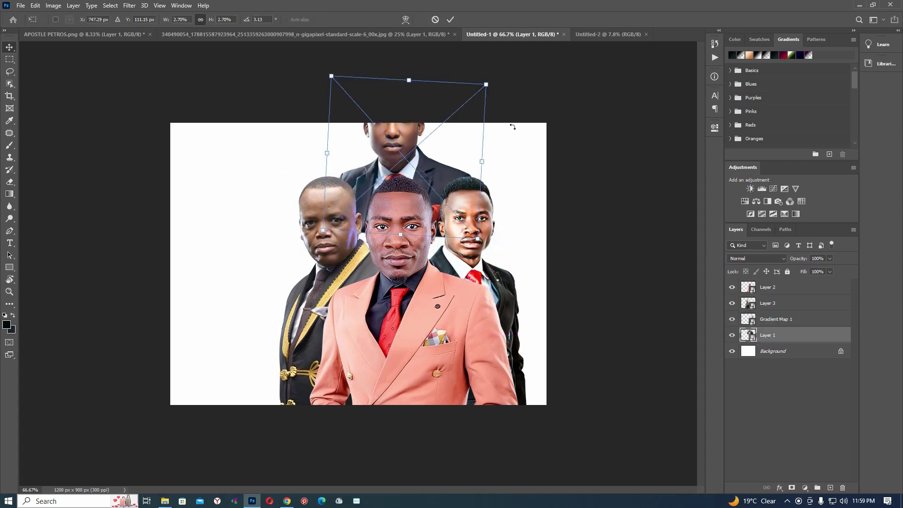
pyautogui.moveTo(486, 85); pyautogui.dragTo(495, 130)
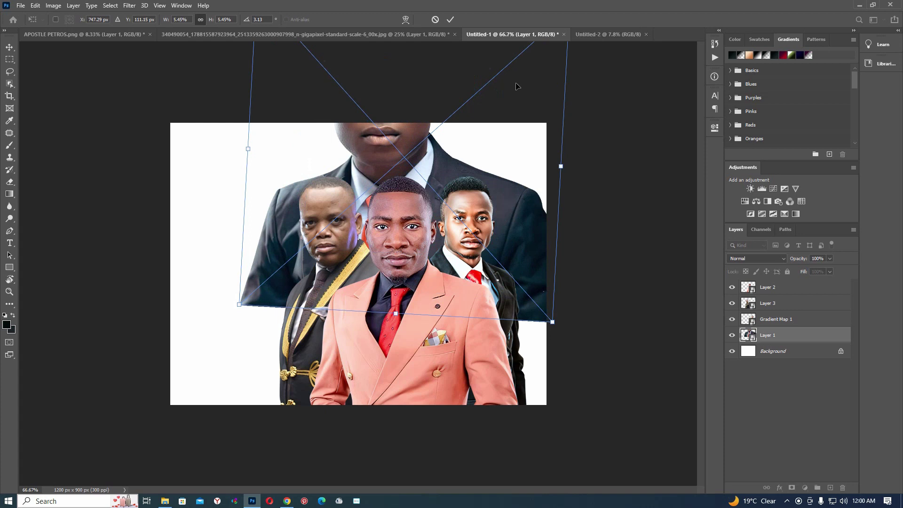
pyautogui.moveTo(501, 190); pyautogui.dragTo(500, 125)
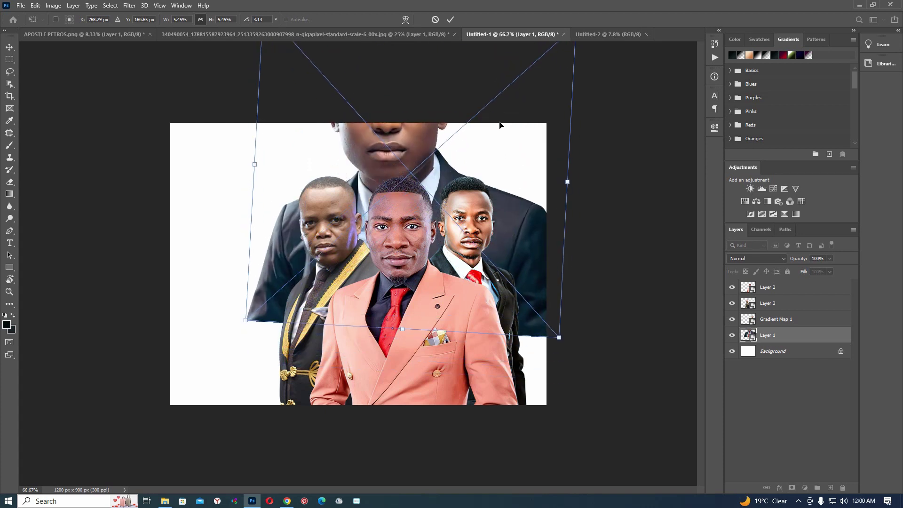
pyautogui.click(450, 19)
# Step: Select all four portraits and scale them together to about 42%
pyautogui.press('v')
pyautogui.moveTo(251, 153); pyautogui.dragTo(564, 354)
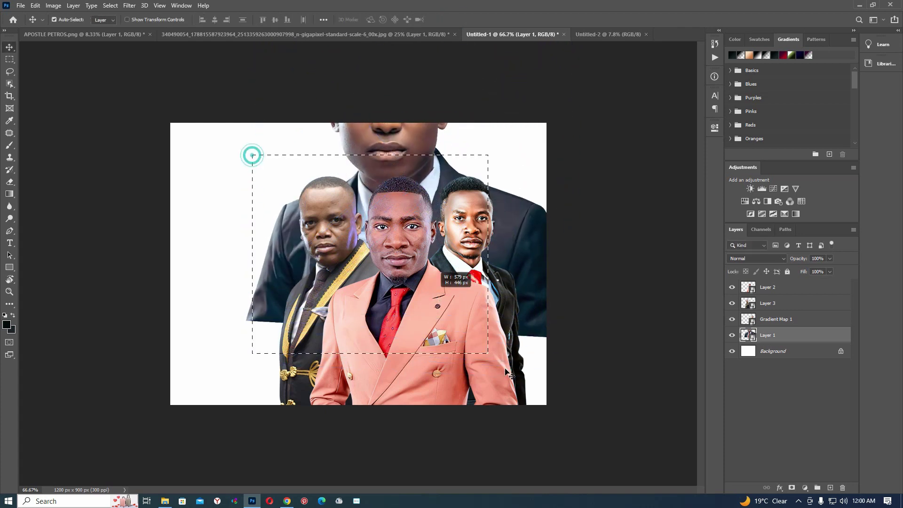
pyautogui.hotkey('ctrl', 't')
pyautogui.moveTo(497, 379); pyautogui.dragTo(471, 189)
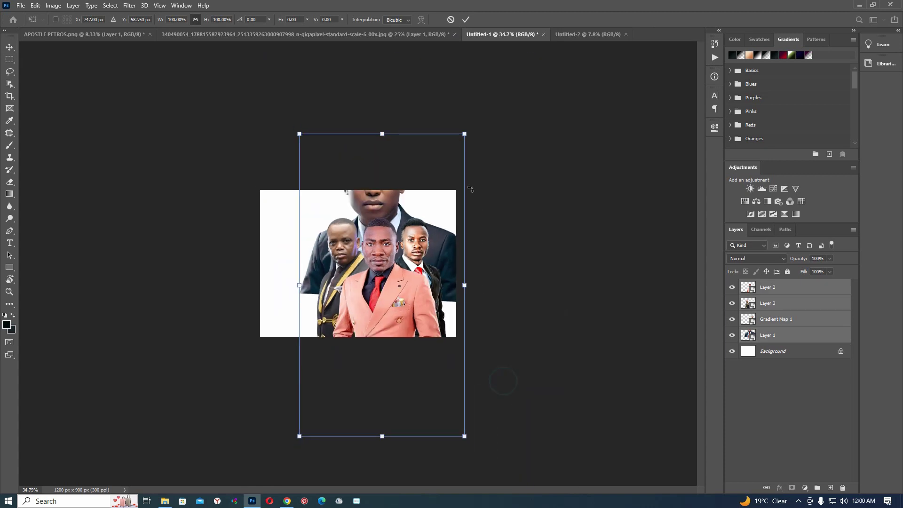
pyautogui.moveTo(459, 137)
pyautogui.mouseDown()
pyautogui.moveTo(414, 207)
pyautogui.moveTo(416, 221)
pyautogui.mouseUp()
pyautogui.click(465, 20)
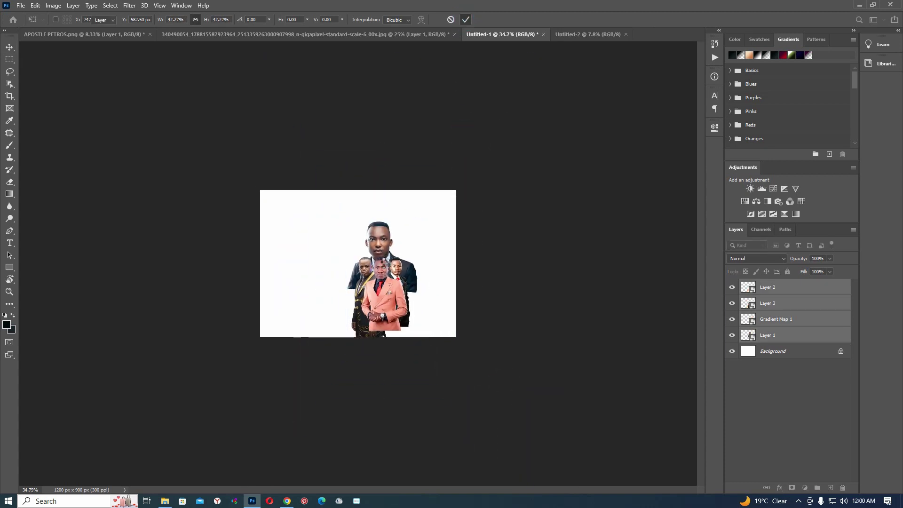
pyautogui.moveTo(423, 284)
pyautogui.mouseDown()
pyautogui.moveTo(376, 286)
pyautogui.moveTo(392, 293)
pyautogui.mouseUp()
pyautogui.rightClick(391, 292)
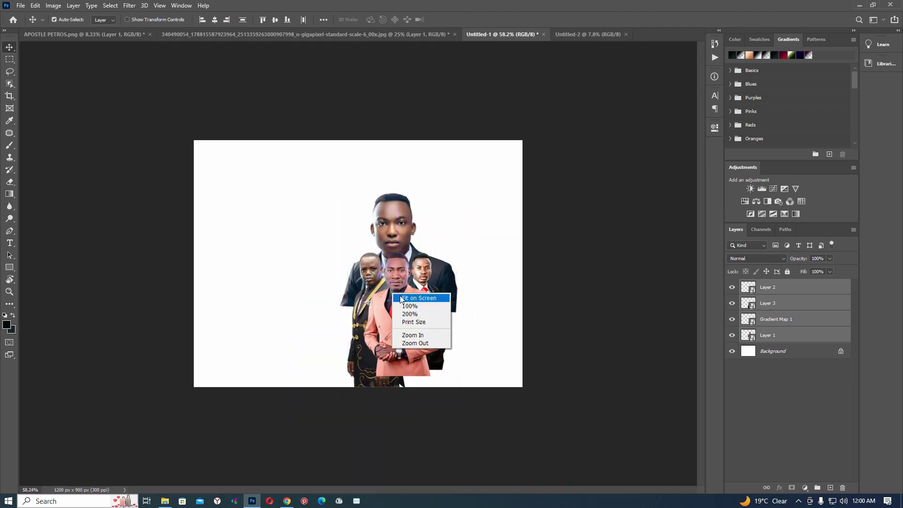
pyautogui.click(423, 292)
pyautogui.hotkey('ctrl', '-')
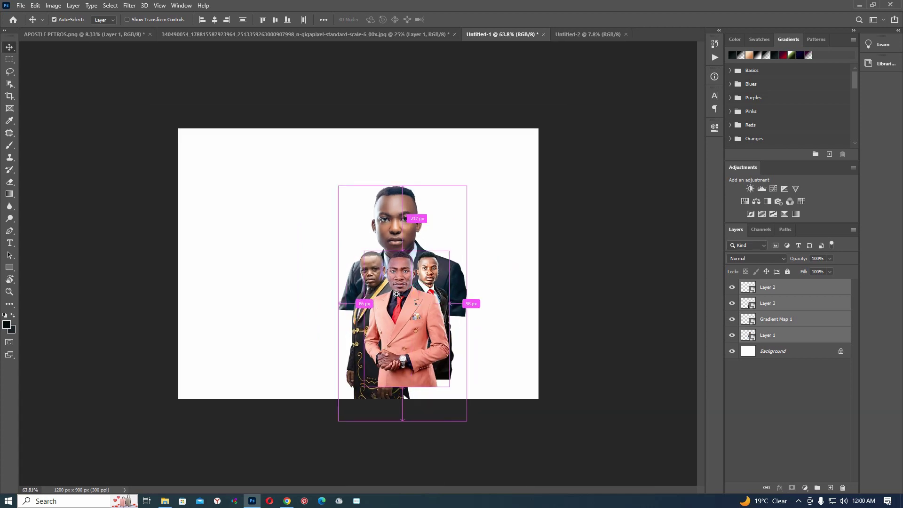
# Step: Group the portrait layers as Group 1 and duplicate it as Group 1 copy
pyautogui.click(500, 333)
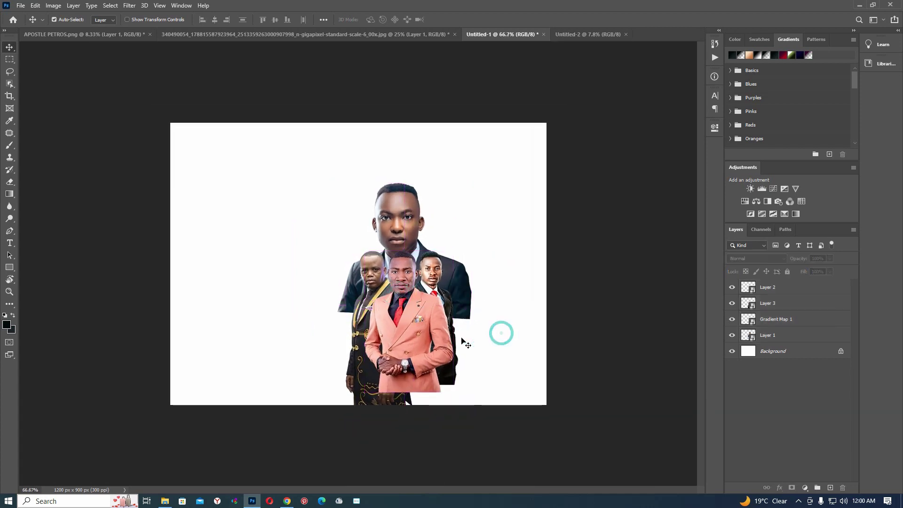
pyautogui.moveTo(234, 342); pyautogui.dragTo(494, 395)
pyautogui.click(794, 354)
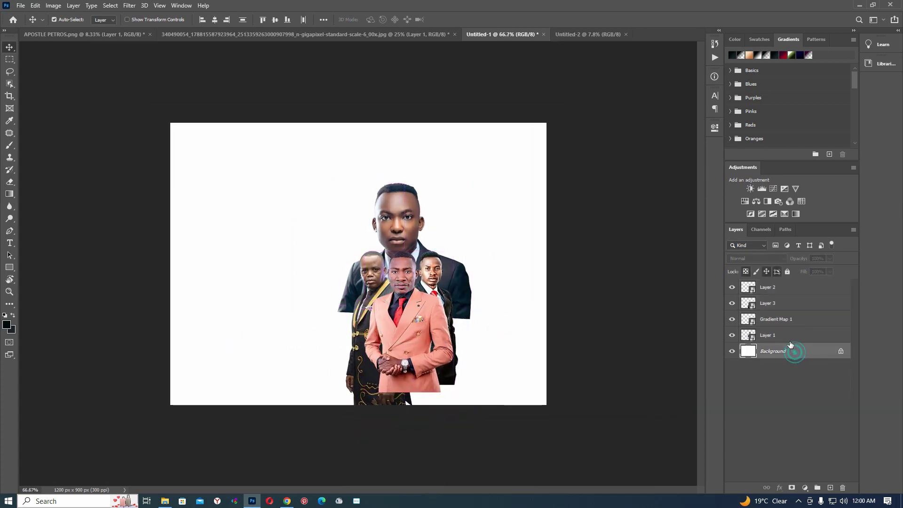
pyautogui.click(789, 338)
pyautogui.keyDown('shift'); pyautogui.click(789, 294); pyautogui.keyUp('shift')
pyautogui.hotkey('ctrl', 'g')
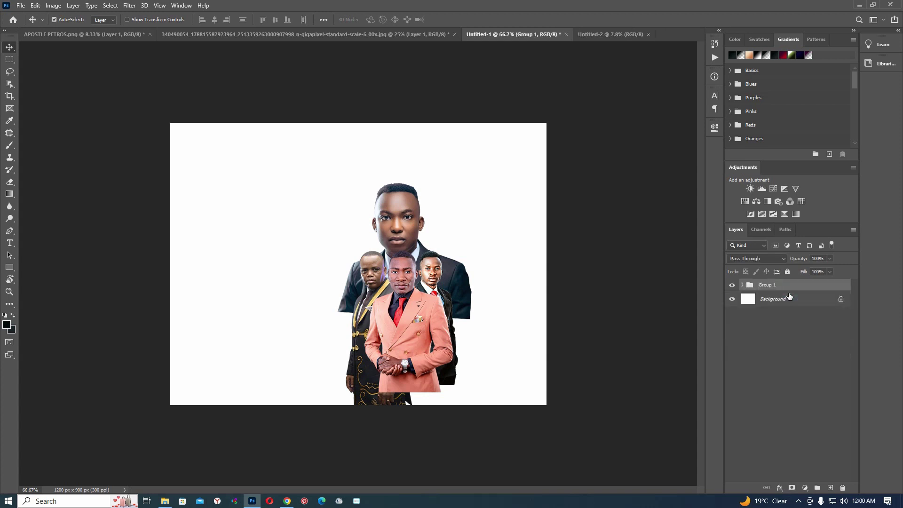
pyautogui.hotkey('ctrl', 'j')
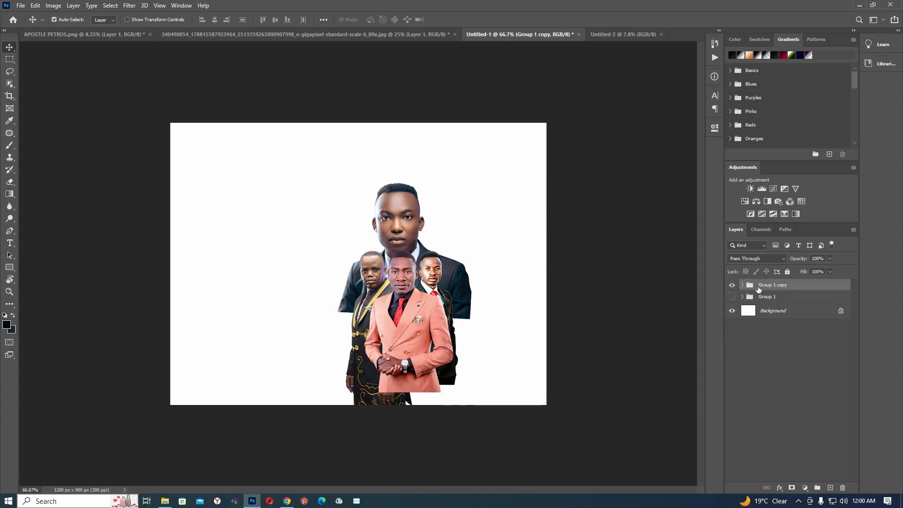
pyautogui.moveTo(306, 362); pyautogui.dragTo(586, 424)
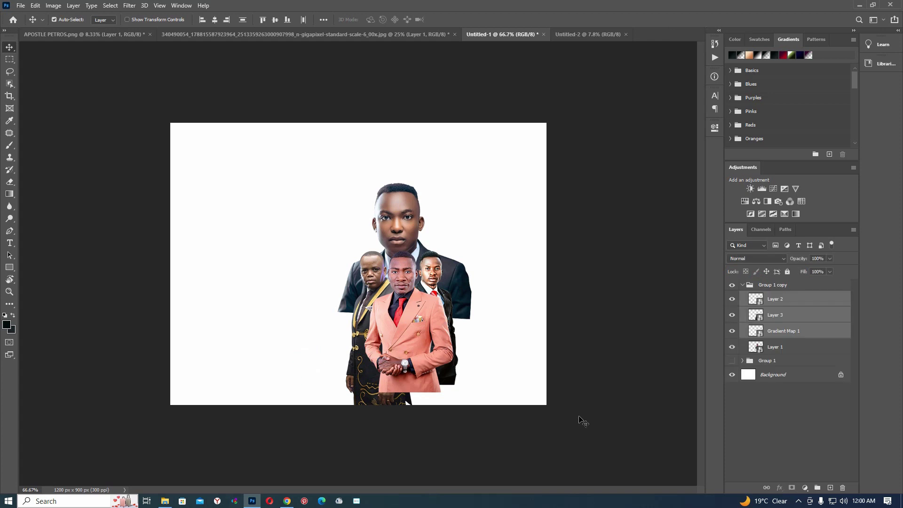
# Step: Erase the portraits' lower part inside a rectangular selection using a very large eraser
pyautogui.click(10, 60)
pyautogui.moveTo(273, 355); pyautogui.dragTo(623, 478)
pyautogui.press('e')
pyautogui.keyDown('alt'); pyautogui.rightClick(378, 374); pyautogui.keyUp('alt')
pyautogui.click(372, 372)
pyautogui.hotkey('ctrl', 'd')
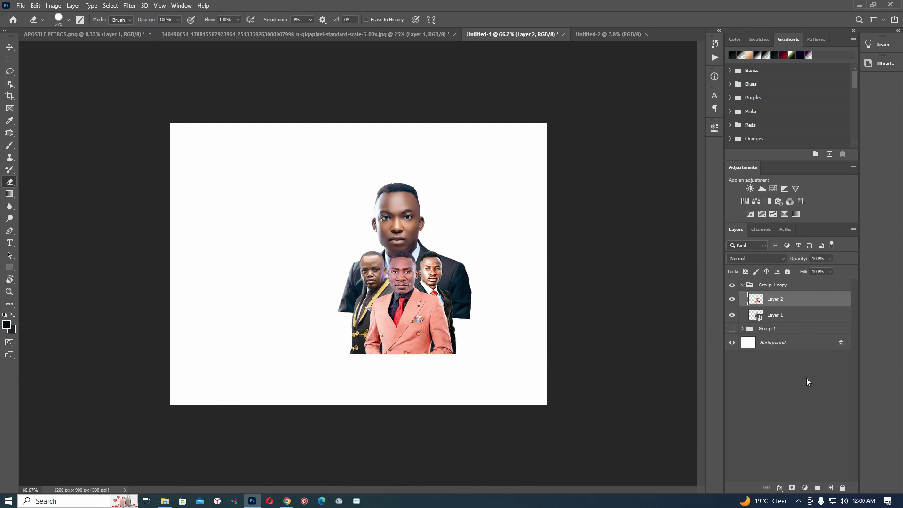
# Step: Convert Layer 2 to a Smart Object and fade its bottom with a gradient layer mask
pyautogui.rightClick(816, 302)
pyautogui.click(726, 226)
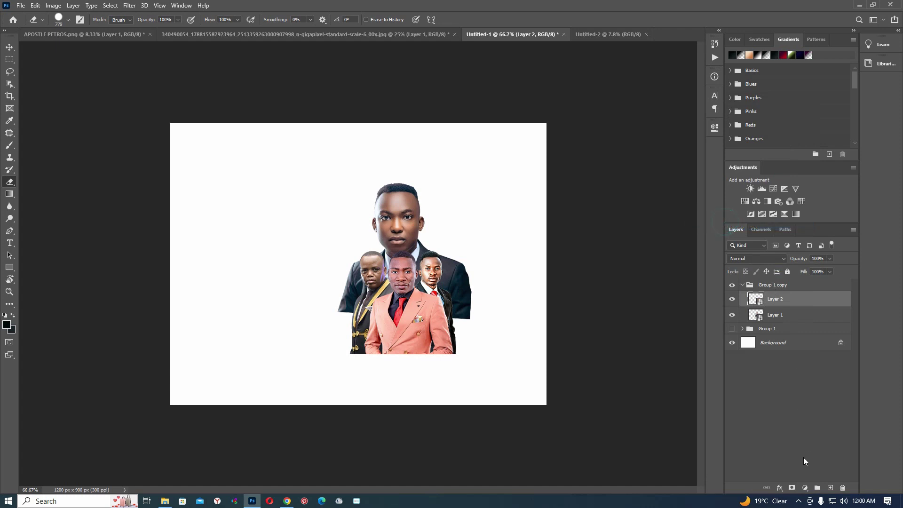
pyautogui.click(791, 487)
pyautogui.click(9, 193)
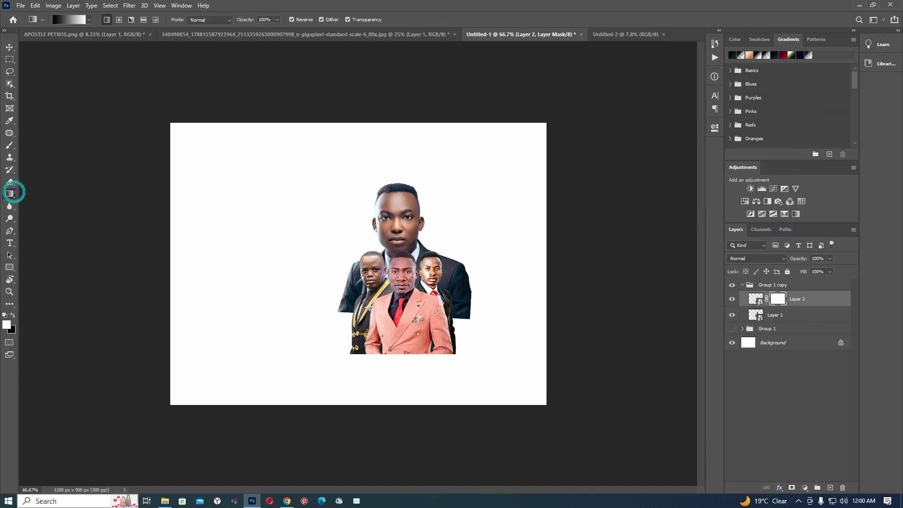
pyautogui.moveTo(417, 304)
pyautogui.mouseDown()
pyautogui.moveTo(412, 356)
pyautogui.moveTo(418, 304)
pyautogui.mouseUp()
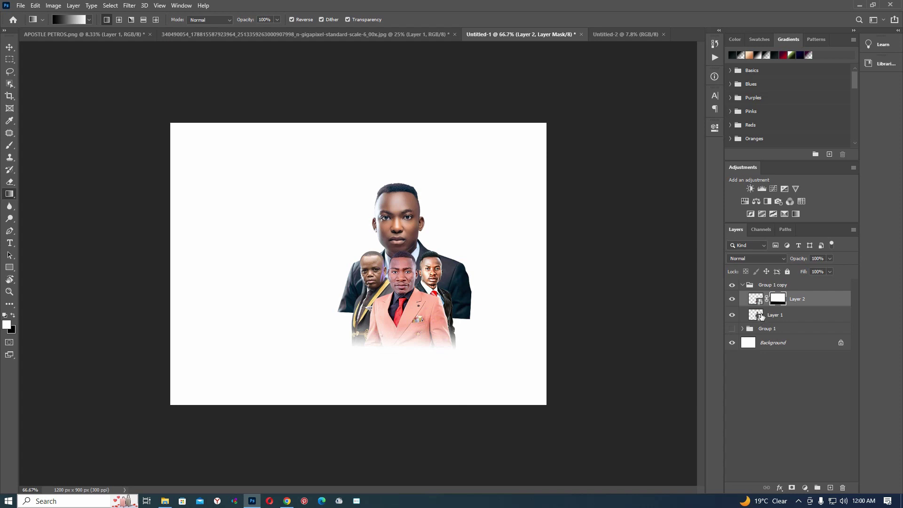
# Step: Copy the mask to Layer 1 and fade the large portrait's lower suit area
pyautogui.click(762, 316)
pyautogui.moveTo(779, 305); pyautogui.dragTo(781, 316)
pyautogui.click(778, 315)
pyautogui.moveTo(426, 257); pyautogui.dragTo(451, 299)
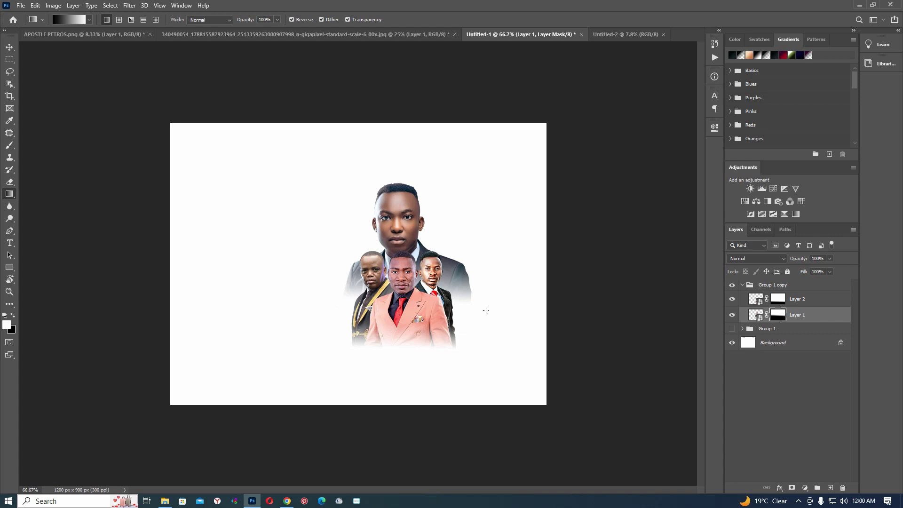
# Step: Move Layer 1 and Layer 2 right and up together, then hide Group 1 copy
pyautogui.click(10, 47)
pyautogui.moveTo(400, 249)
pyautogui.mouseDown()
pyautogui.moveTo(394, 229)
pyautogui.moveTo(328, 272)
pyautogui.mouseUp()
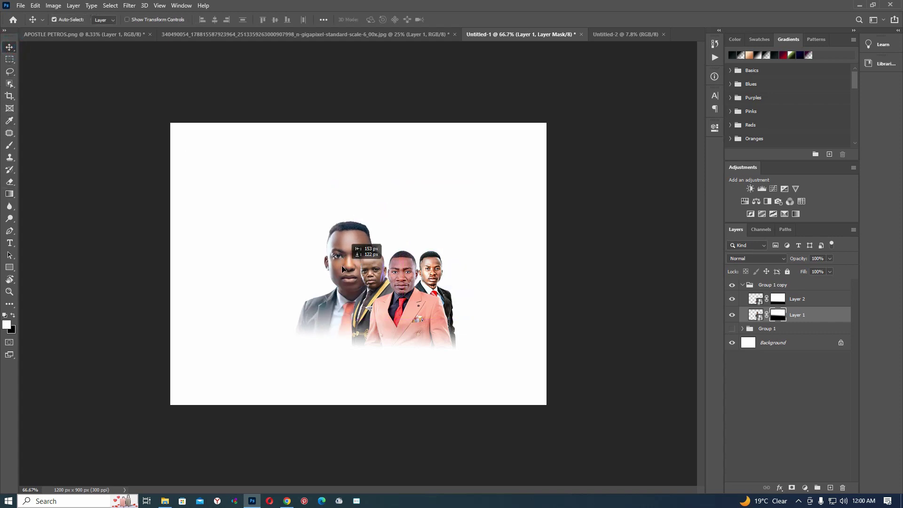
pyautogui.hotkey('ctrl', 'z')
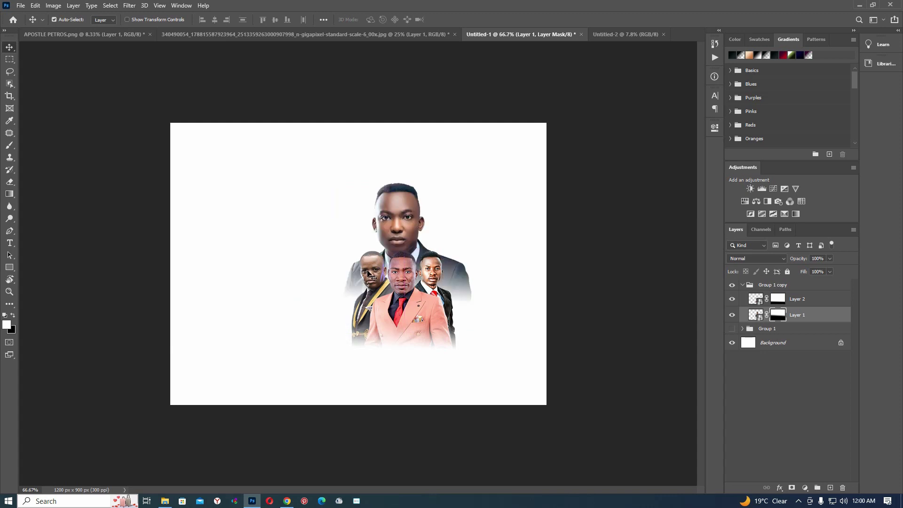
pyautogui.moveTo(316, 198); pyautogui.dragTo(514, 353)
pyautogui.moveTo(424, 306); pyautogui.dragTo(497, 288)
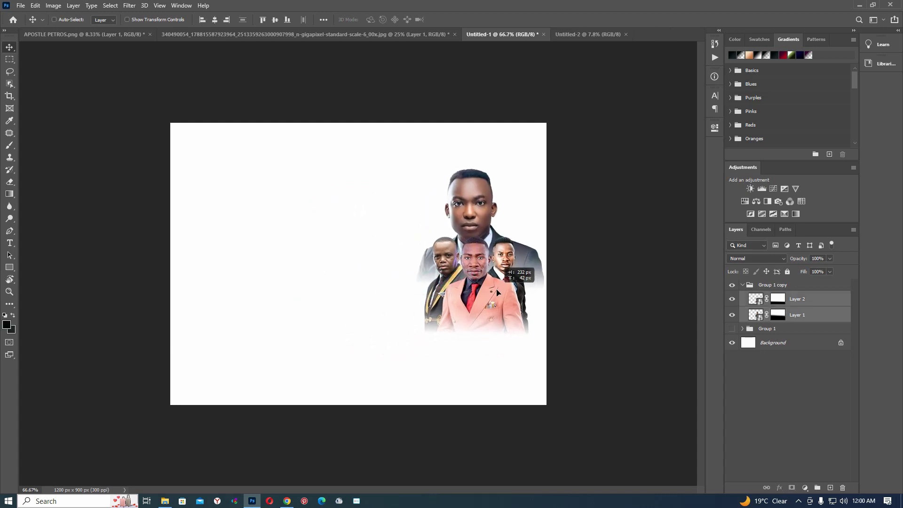
pyautogui.click(742, 286)
pyautogui.click(758, 311)
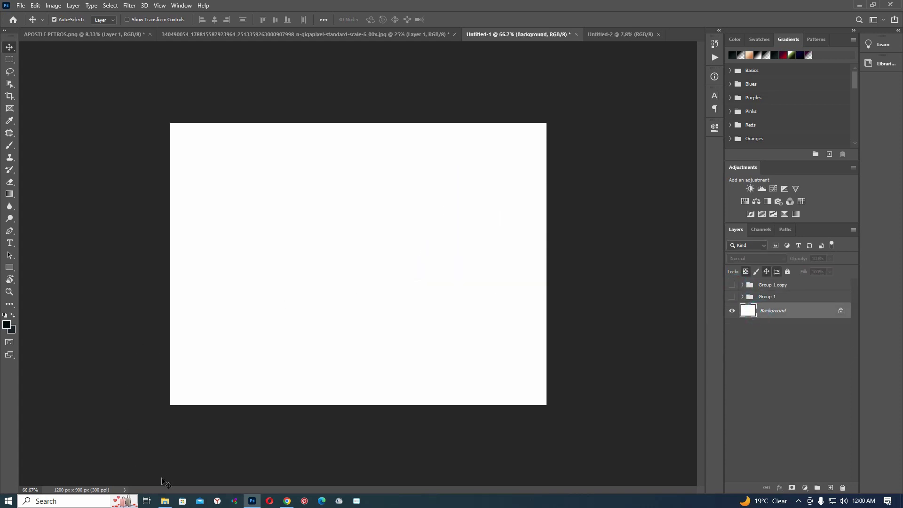
# Step: Drag the texture-background-stars-patterns file from the DOWN folder into the poster document
pyautogui.click(164, 501)
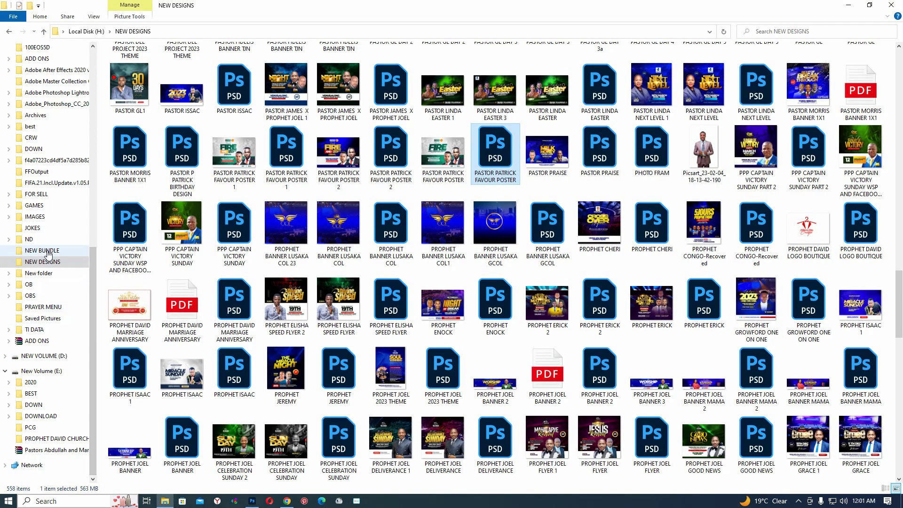
pyautogui.scroll(2, 52, 214)
pyautogui.scroll(1, 40, 254)
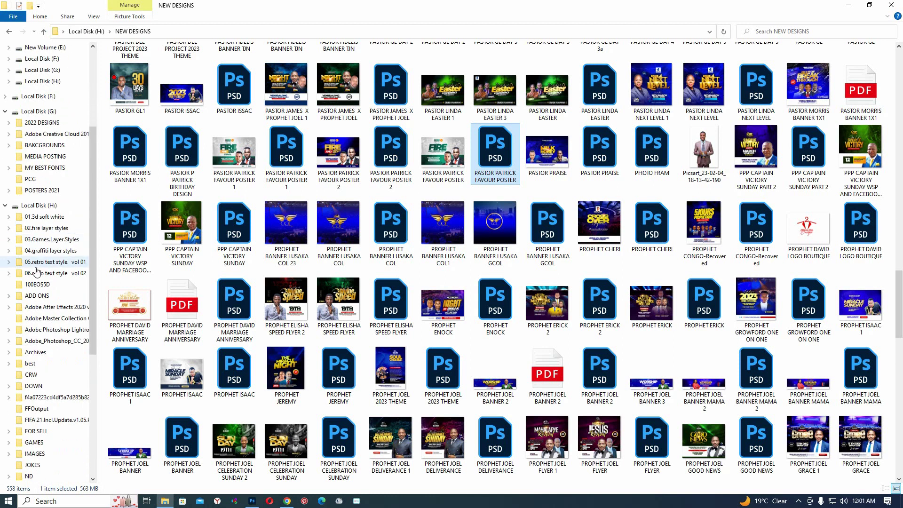
pyautogui.scroll(-2, 30, 288)
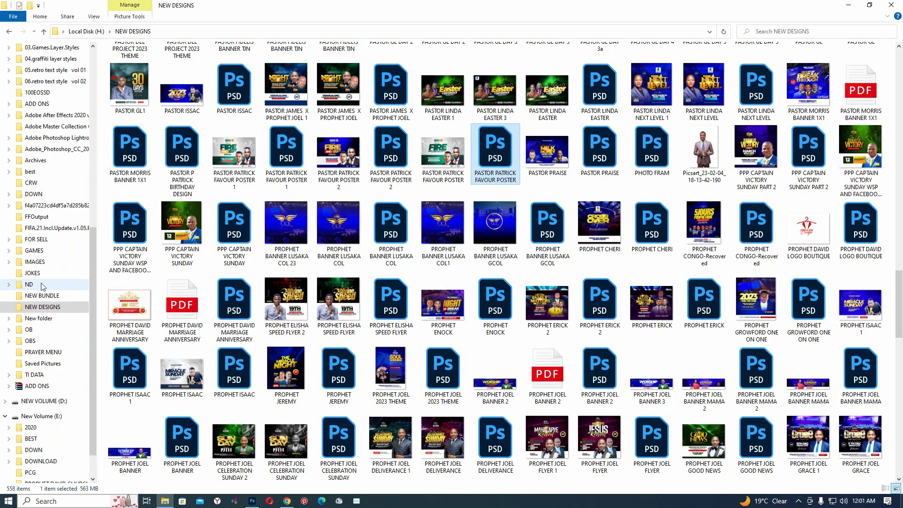
pyautogui.click(55, 197)
pyautogui.scroll(-3, 736, 373)
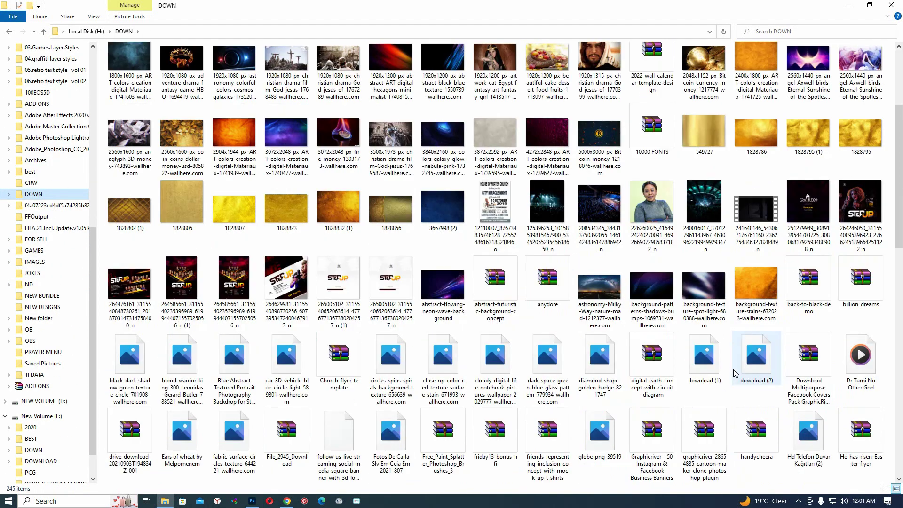
pyautogui.scroll(-5, 735, 374)
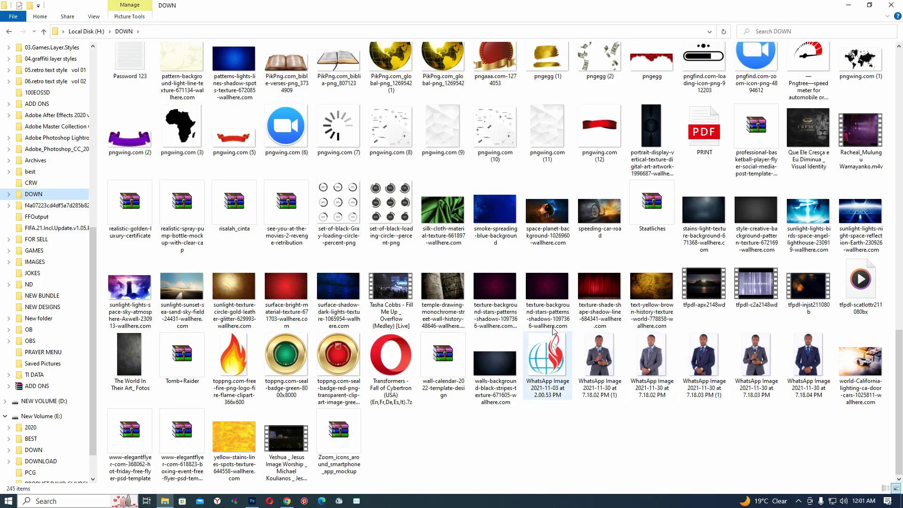
pyautogui.click(505, 296)
pyautogui.moveTo(505, 297); pyautogui.dragTo(394, 267)
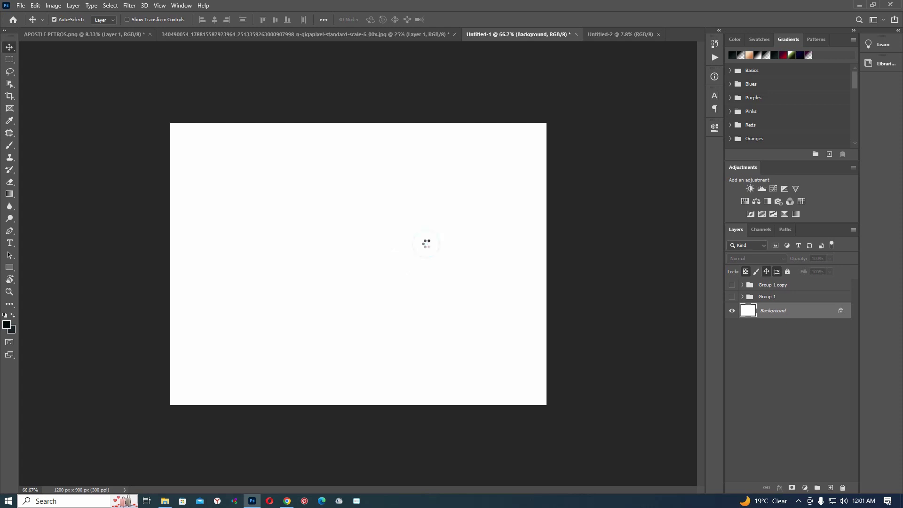
# Step: Stretch the star texture over the whole canvas, name the layer 1, and rasterize it
pyautogui.moveTo(545, 154); pyautogui.dragTo(588, 105)
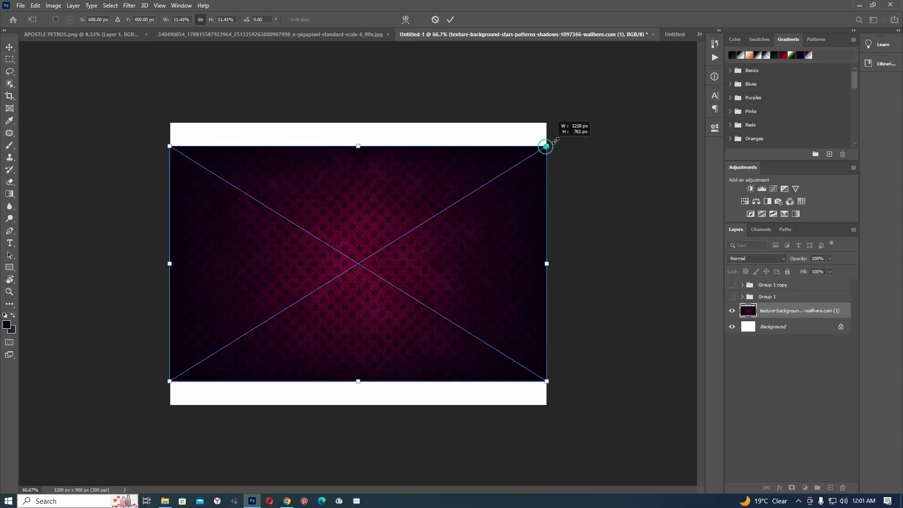
pyautogui.click(450, 21)
pyautogui.write('1')
pyautogui.press('Return')
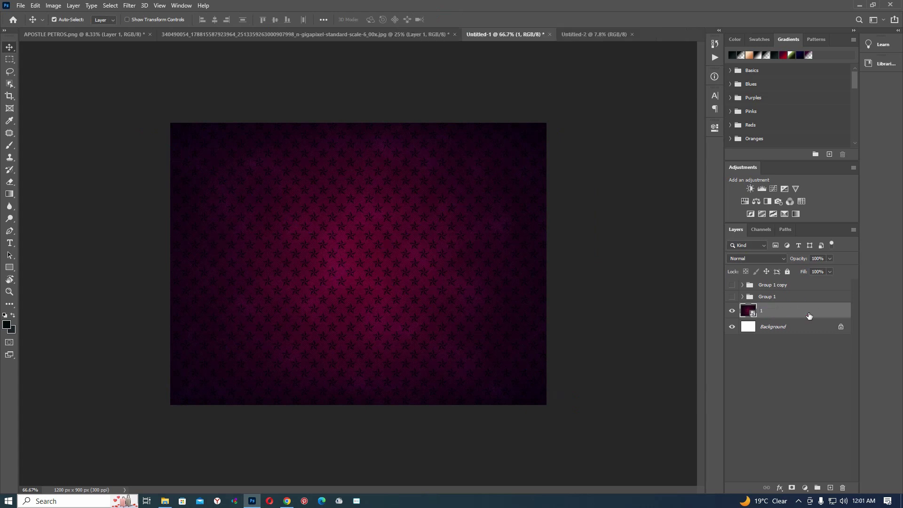
pyautogui.rightClick(810, 312)
pyautogui.click(753, 260)
# Step: Apply a 26.3-pixel Gaussian Blur to the texture layer
pyautogui.click(129, 6)
pyautogui.moveTo(135, 112)
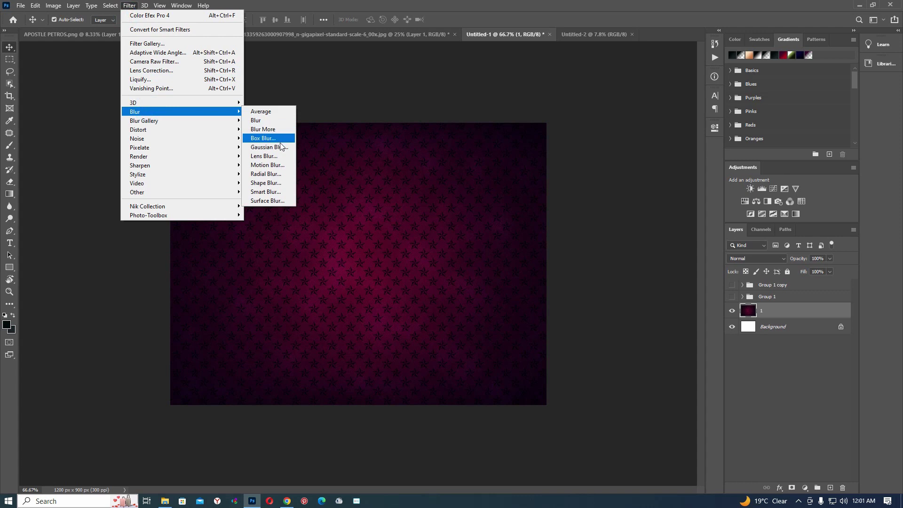
pyautogui.click(281, 146)
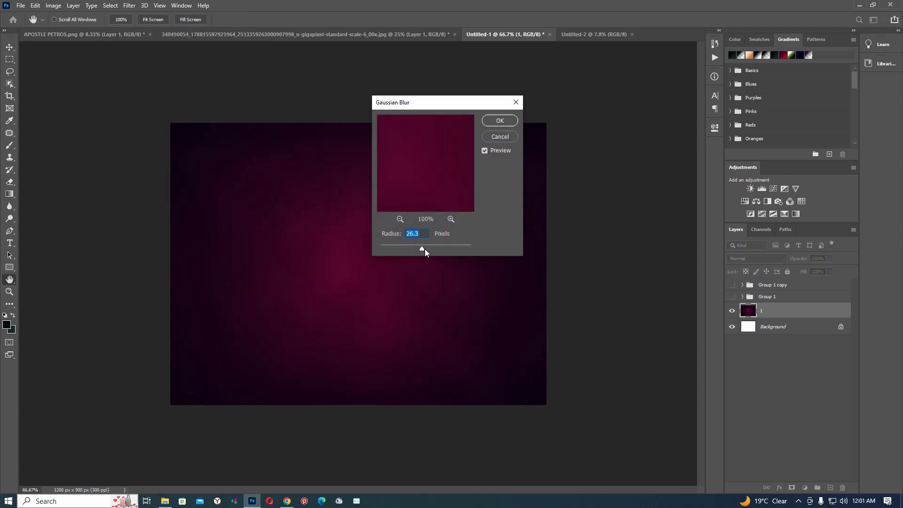
pyautogui.click(499, 121)
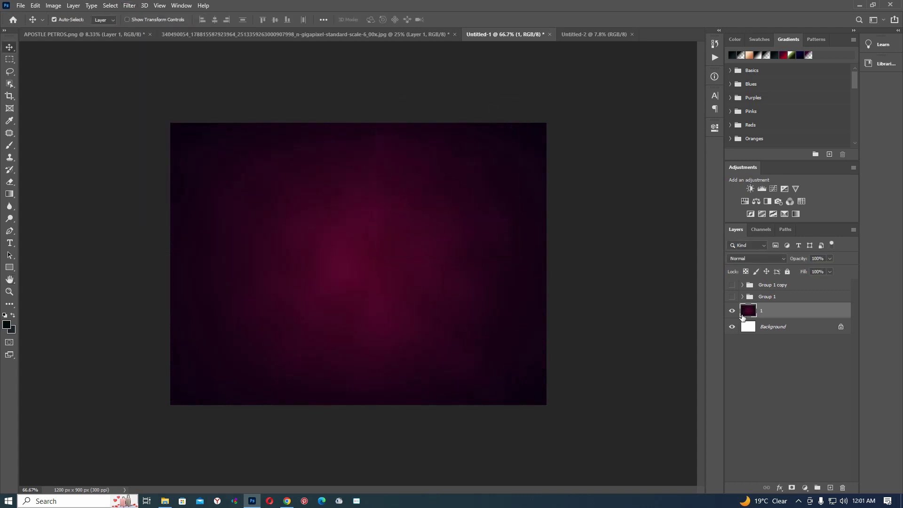
# Step: Add Hue/Saturation (Hue −78, Saturation +100, Lightness −2), then select it with texture layer 1
pyautogui.click(806, 489)
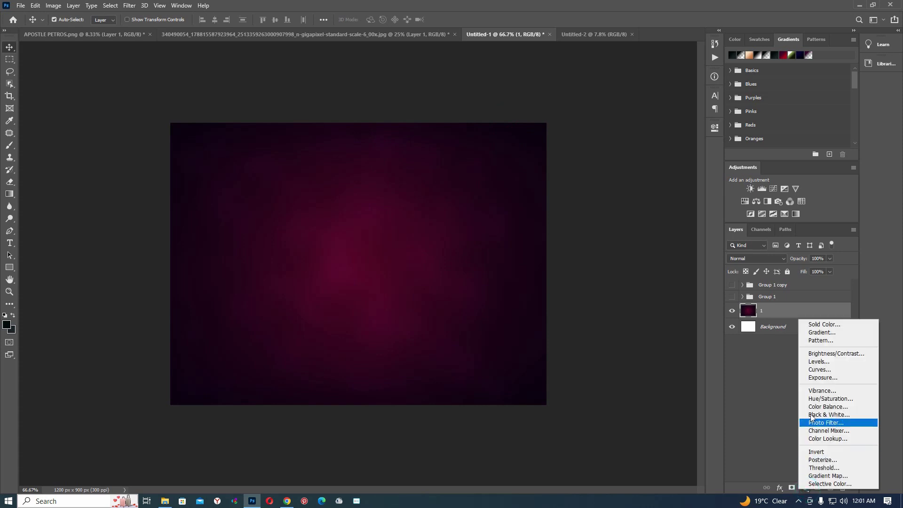
pyautogui.click(824, 399)
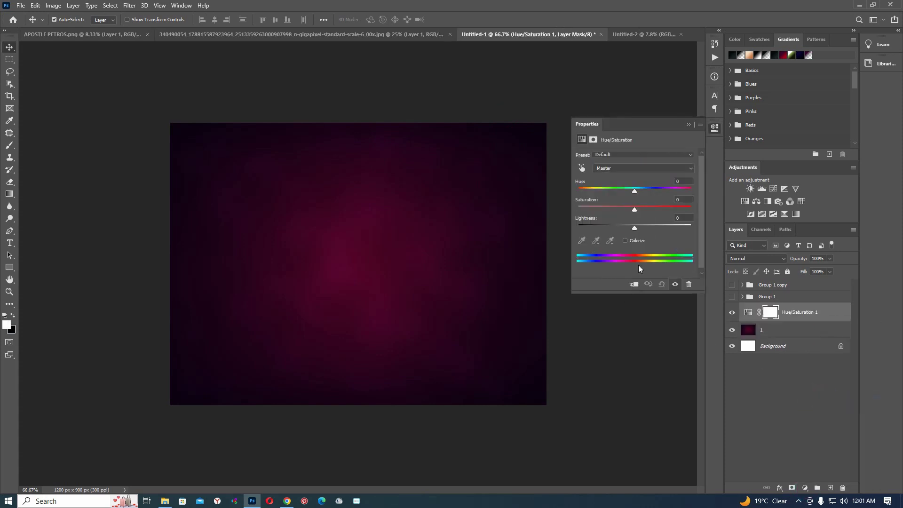
pyautogui.moveTo(633, 190)
pyautogui.mouseDown()
pyautogui.moveTo(596, 202)
pyautogui.moveTo(692, 209)
pyautogui.mouseUp()
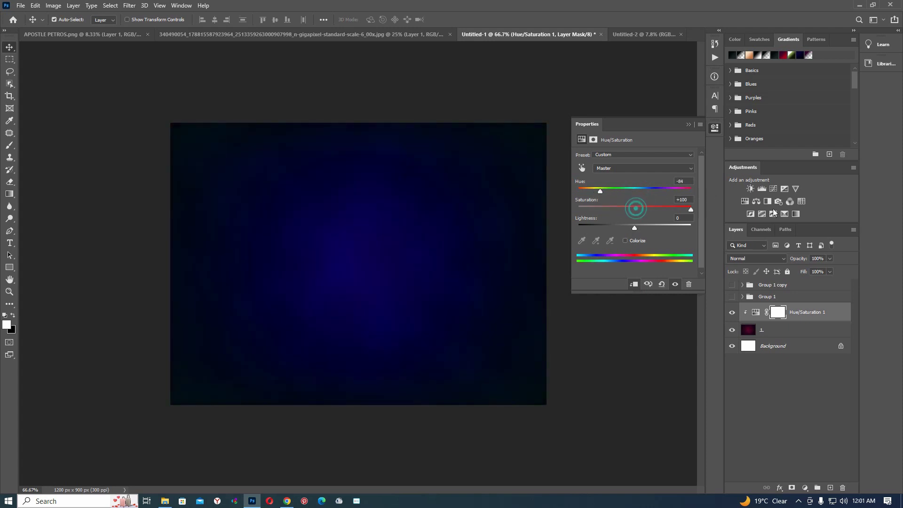
pyautogui.moveTo(634, 229); pyautogui.dragTo(636, 229)
pyautogui.moveTo(601, 191); pyautogui.dragTo(611, 193)
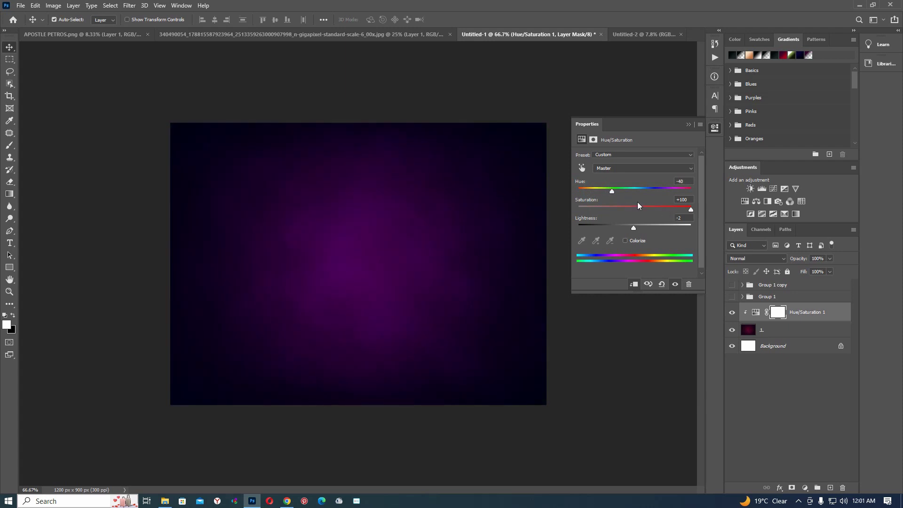
pyautogui.moveTo(607, 193); pyautogui.dragTo(603, 193)
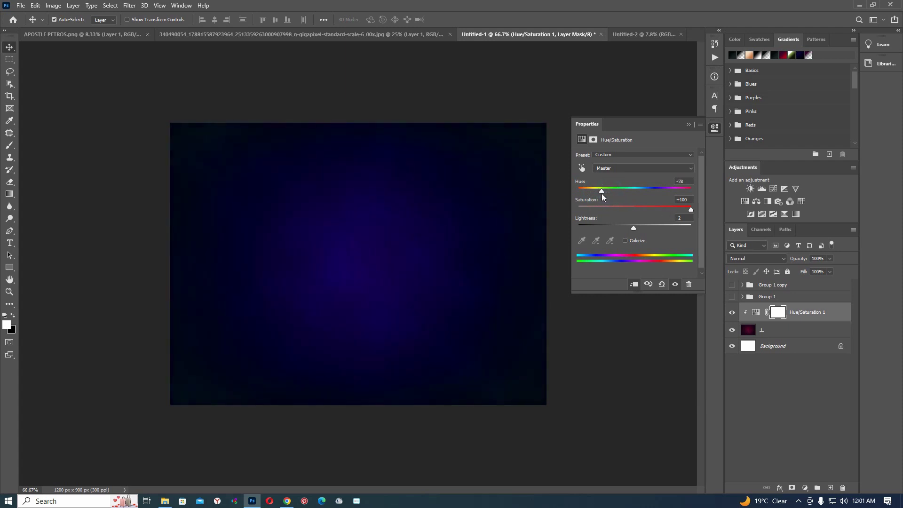
pyautogui.click(766, 330)
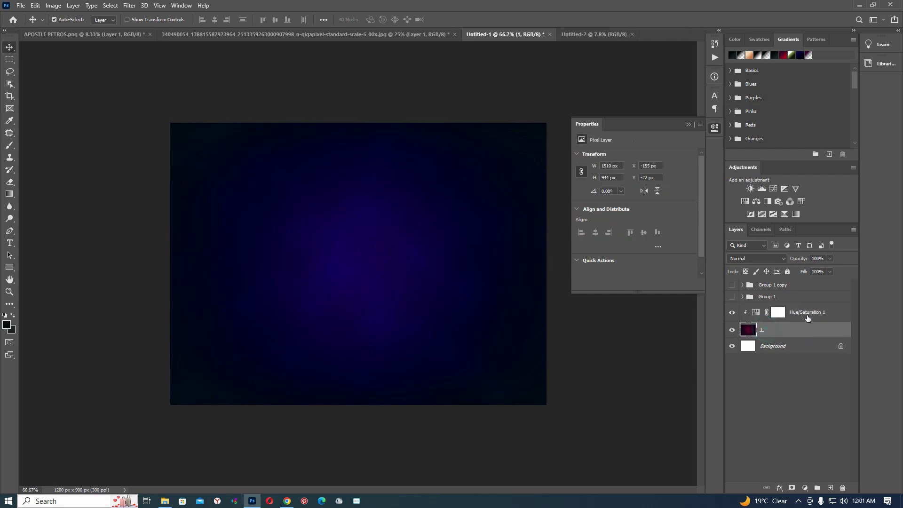
pyautogui.keyDown('shift'); pyautogui.click(803, 312); pyautogui.keyUp('shift')
# Step: Group the texture as Group 2, hide it, and place the blue smoke image filling the canvas
pyautogui.hotkey('ctrl', 'g')
pyautogui.click(733, 309)
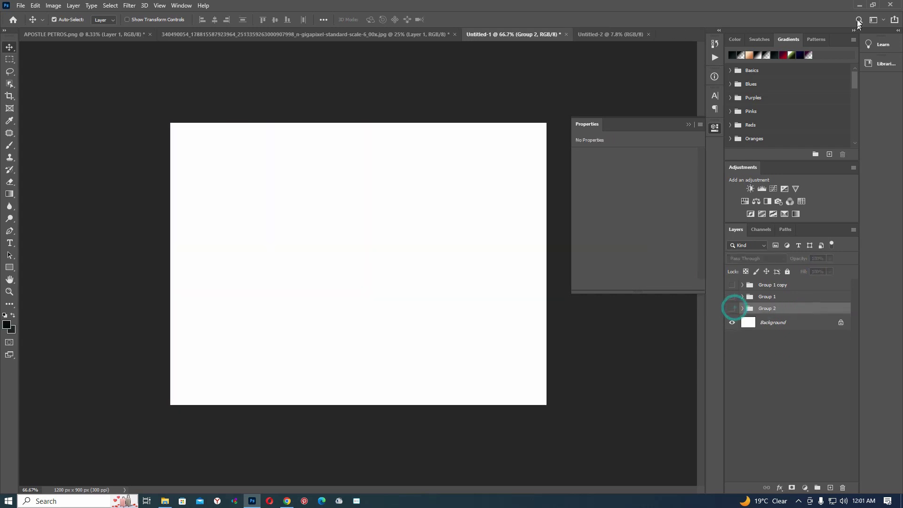
pyautogui.click(859, 5)
pyautogui.scroll(3, 494, 376)
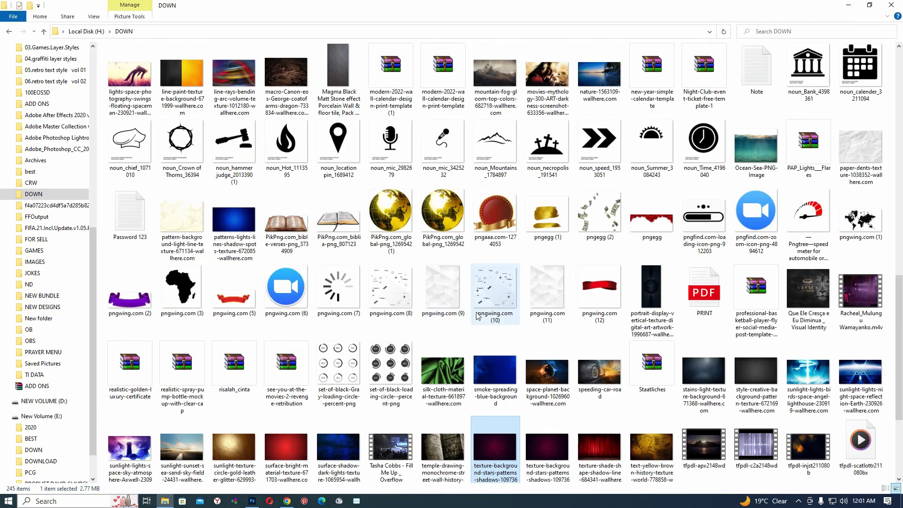
pyautogui.moveTo(495, 379)
pyautogui.mouseDown()
pyautogui.moveTo(284, 468)
pyautogui.moveTo(420, 258)
pyautogui.mouseUp()
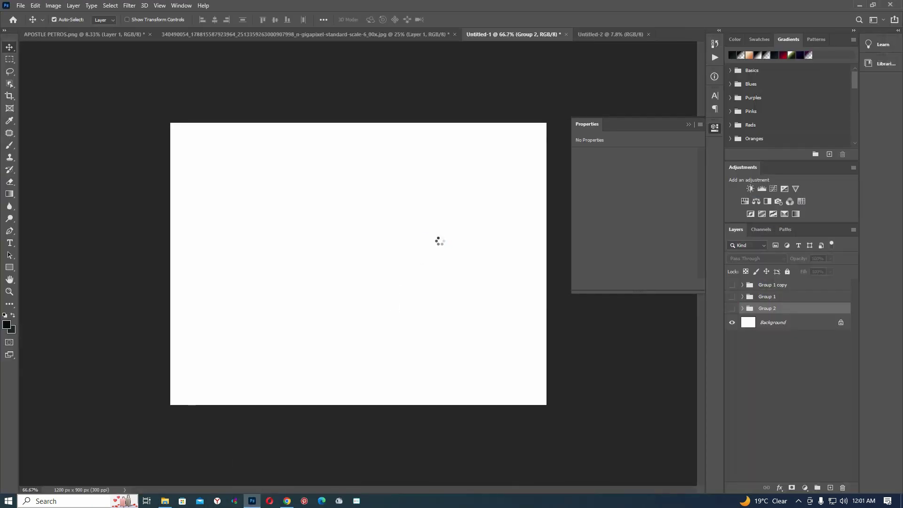
pyautogui.moveTo(547, 137); pyautogui.dragTo(577, 117)
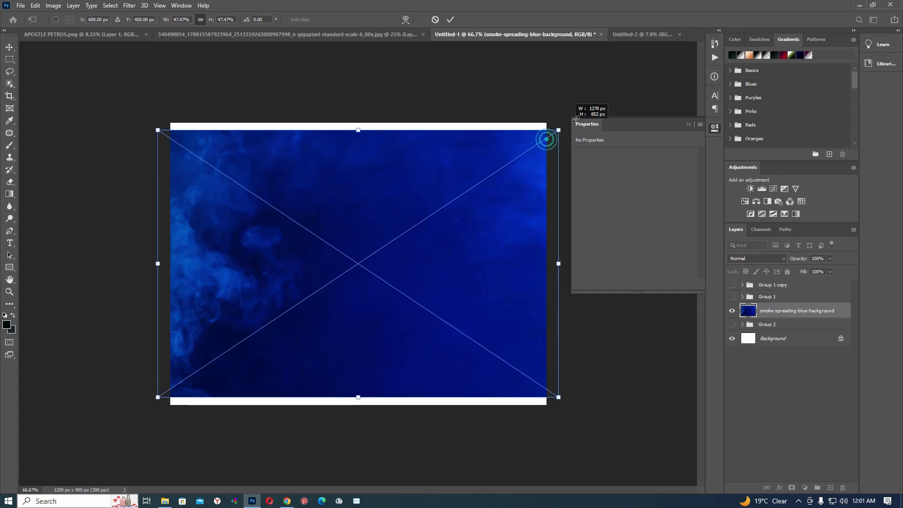
pyautogui.press('Return')
# Step: Place the red stage-curtain image, enlarged and nudged up to cover the canvas
pyautogui.click(865, 5)
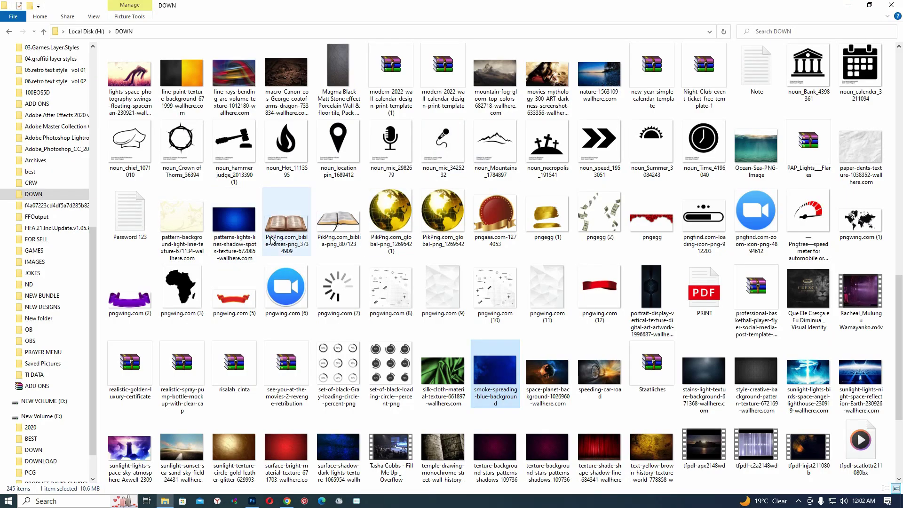
pyautogui.click(450, 375)
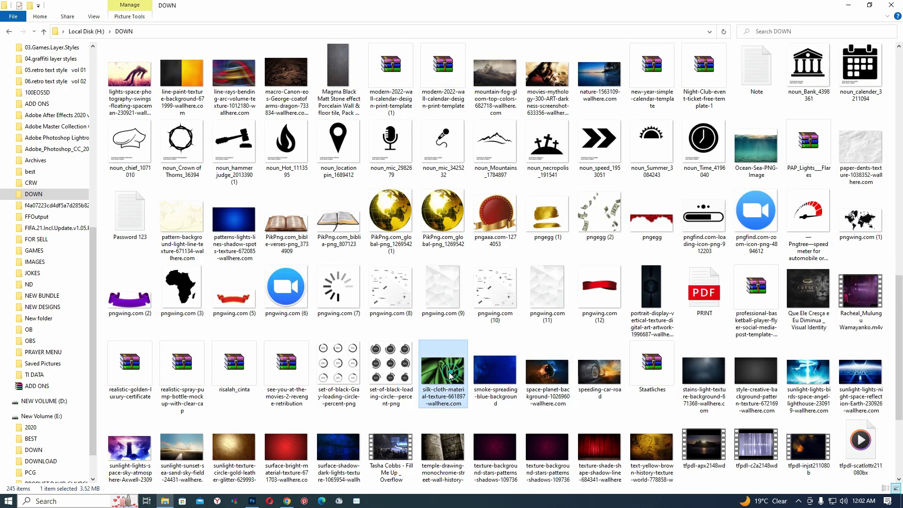
pyautogui.moveTo(445, 378)
pyautogui.mouseDown()
pyautogui.moveTo(349, 459)
pyautogui.moveTo(545, 452)
pyautogui.moveTo(252, 503)
pyautogui.moveTo(395, 208)
pyautogui.mouseUp()
pyautogui.doubleClick(597, 459)
pyautogui.moveTo(546, 146); pyautogui.dragTo(593, 115)
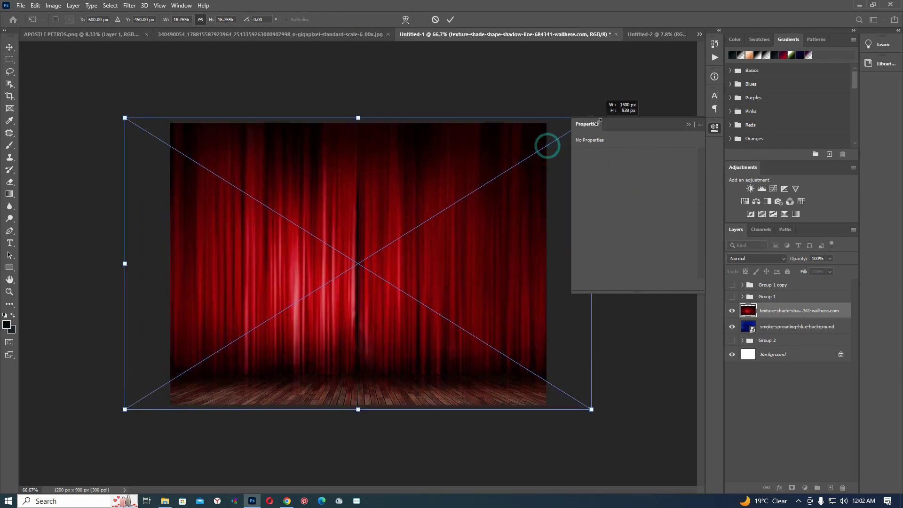
pyautogui.moveTo(444, 158); pyautogui.dragTo(440, 145)
pyautogui.click(450, 22)
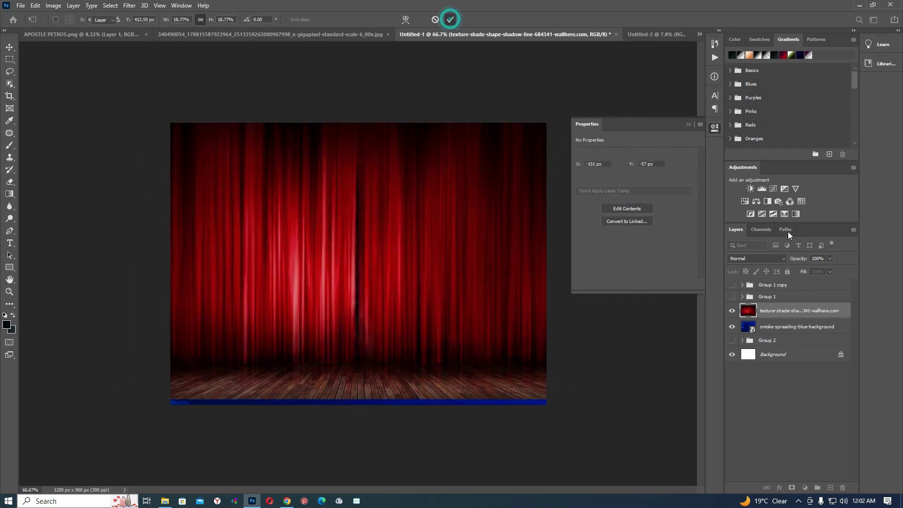
# Step: Keep the curtain at Normal blending, then delete both the curtain and smoke layers
pyautogui.click(758, 258)
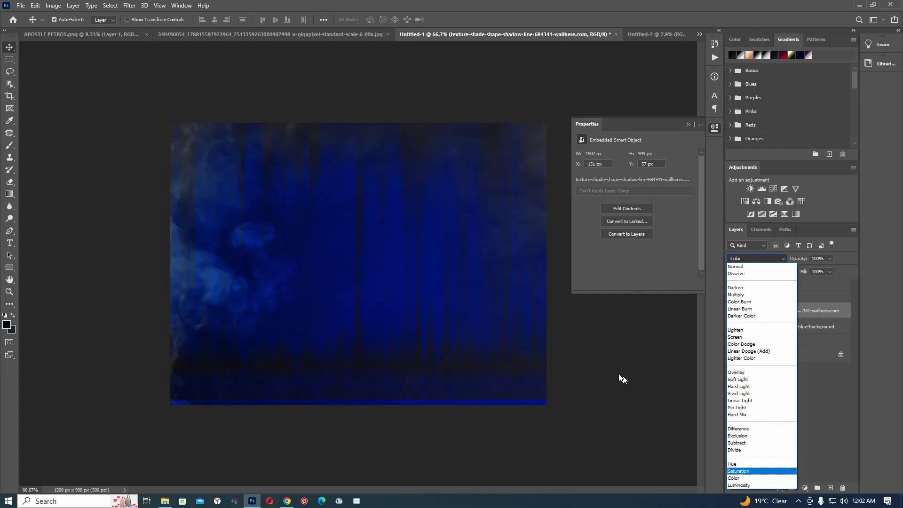
pyautogui.click(619, 374)
pyautogui.keyDown('shift'); pyautogui.click(790, 331); pyautogui.keyUp('shift')
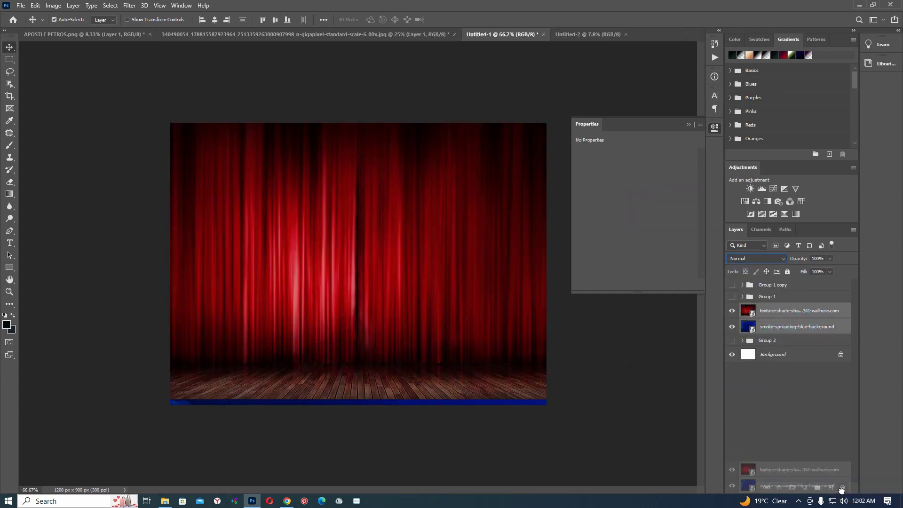
pyautogui.press('Delete')
# Step: Return to File Explorer and open the IMAGES folder
pyautogui.click(165, 501)
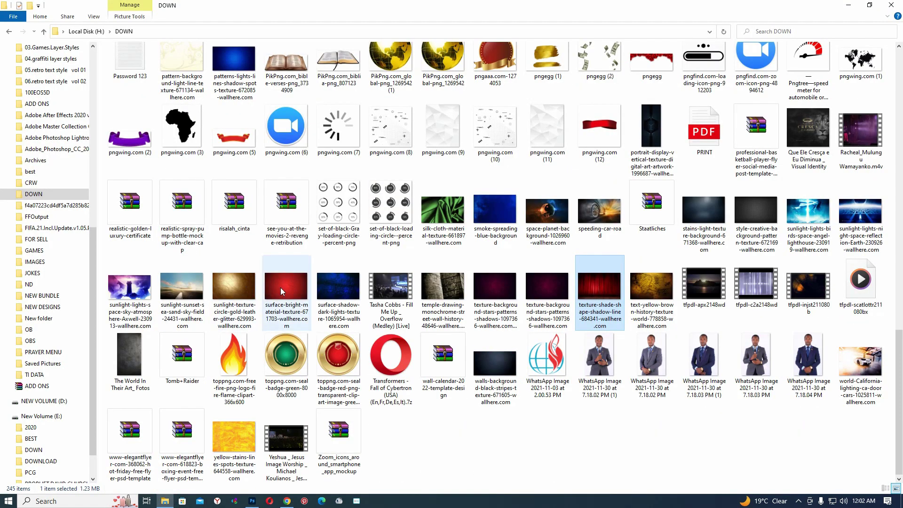
pyautogui.scroll(10, 281, 288)
pyautogui.scroll(3, 280, 291)
pyautogui.scroll(5, 281, 291)
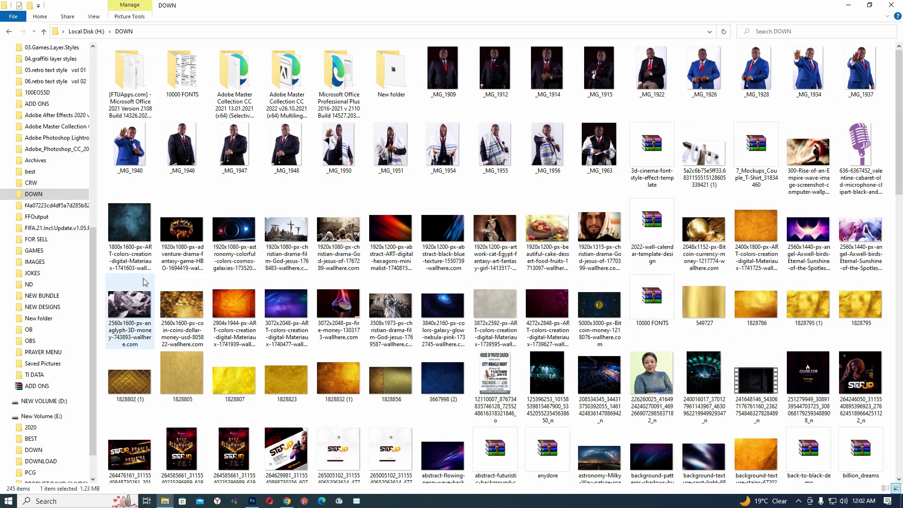
pyautogui.scroll(2, 45, 267)
pyautogui.scroll(2, 43, 256)
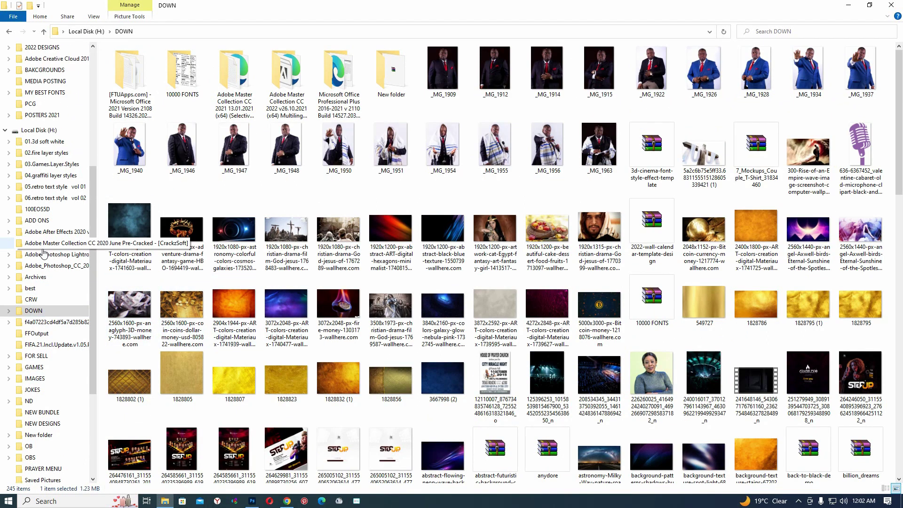
pyautogui.scroll(-2, 40, 301)
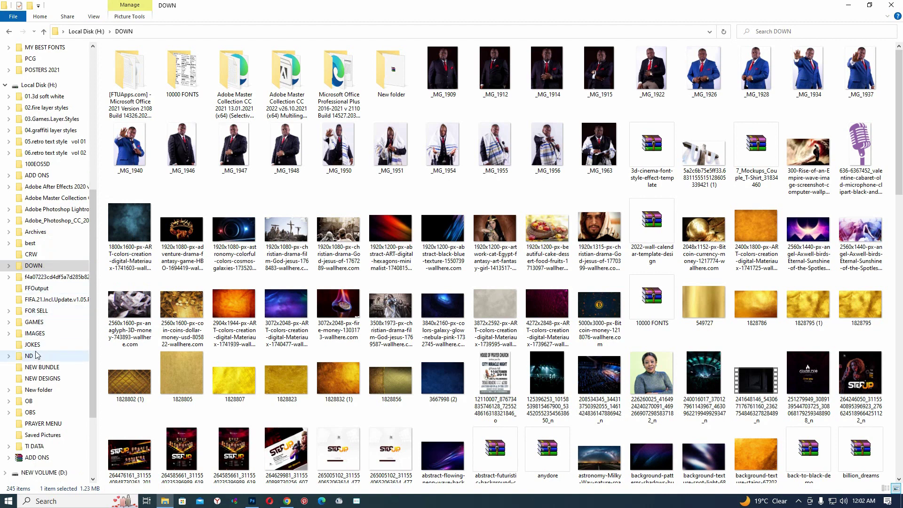
pyautogui.click(35, 333)
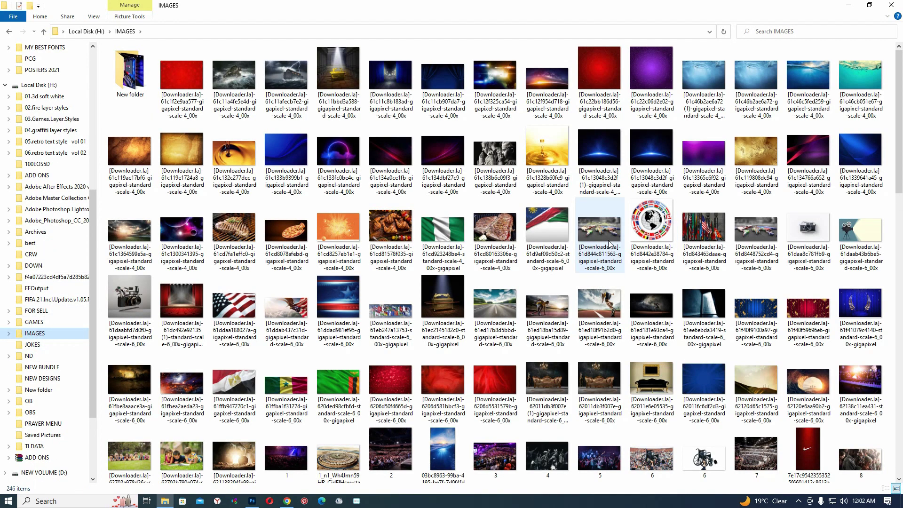
# Step: Drag the red wallpaper with the white swoosh onto the Photoshop canvas
pyautogui.scroll(-5, 610, 243)
pyautogui.scroll(-5, 610, 244)
pyautogui.scroll(-5, 610, 244)
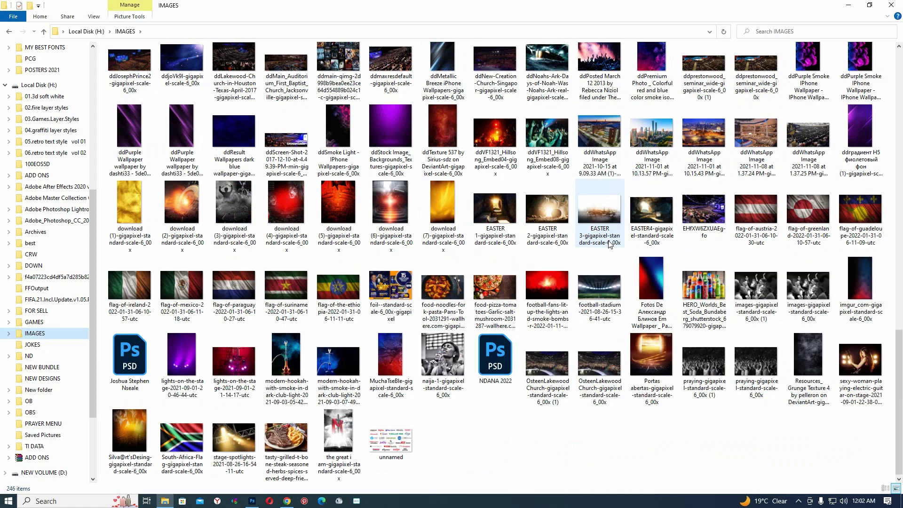
pyautogui.scroll(5, 415, 194)
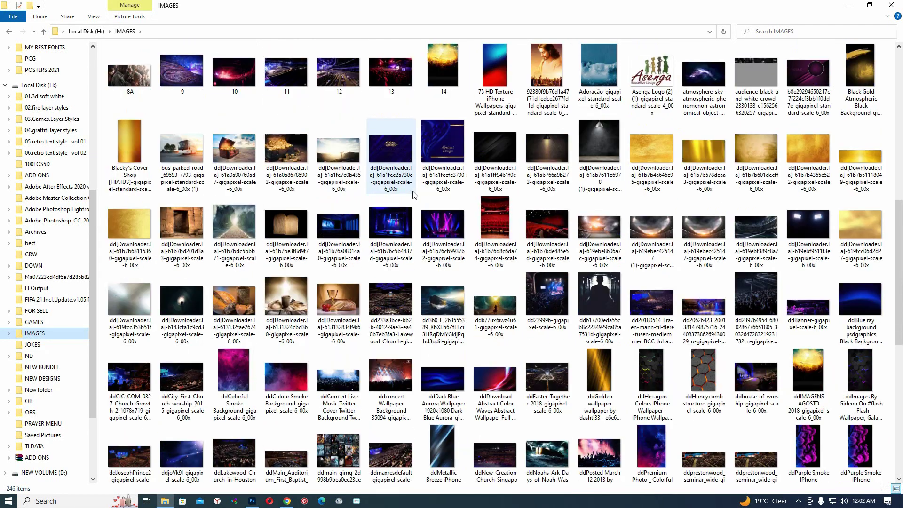
pyautogui.scroll(5, 414, 194)
pyautogui.scroll(-3, 414, 195)
pyautogui.scroll(-5, 499, 188)
pyautogui.scroll(6, 600, 292)
pyautogui.moveTo(806, 349); pyautogui.dragTo(225, 504)
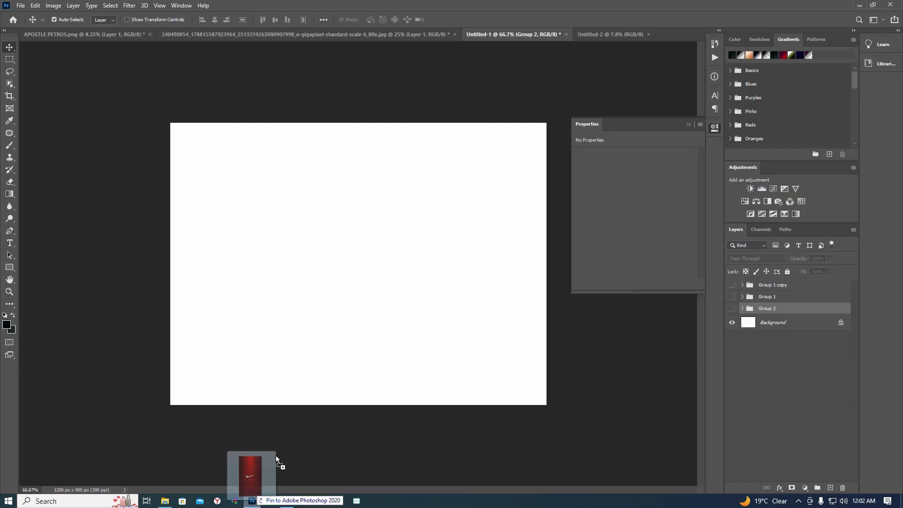
pyautogui.moveTo(250, 504); pyautogui.dragTo(429, 191)
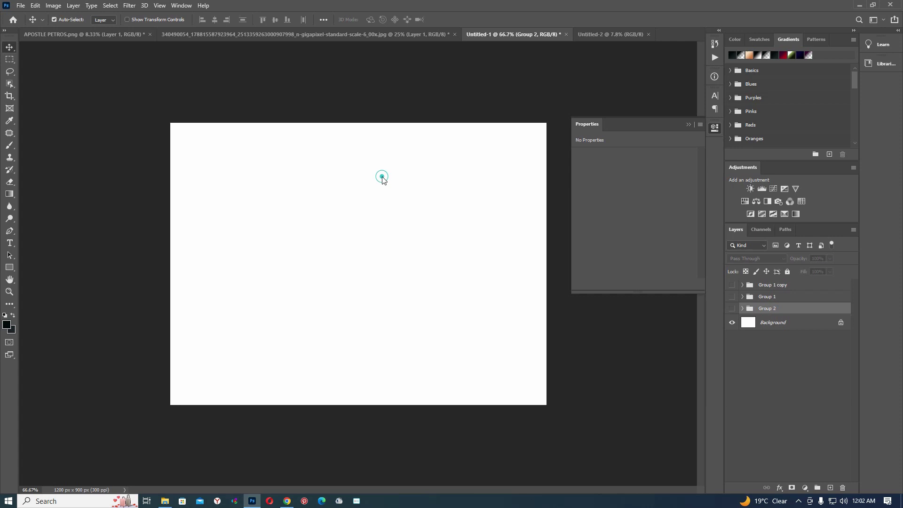
# Step: Rotate the placed red image 90° clockwise and enlarge it to cover the canvas
pyautogui.rightClick(394, 231)
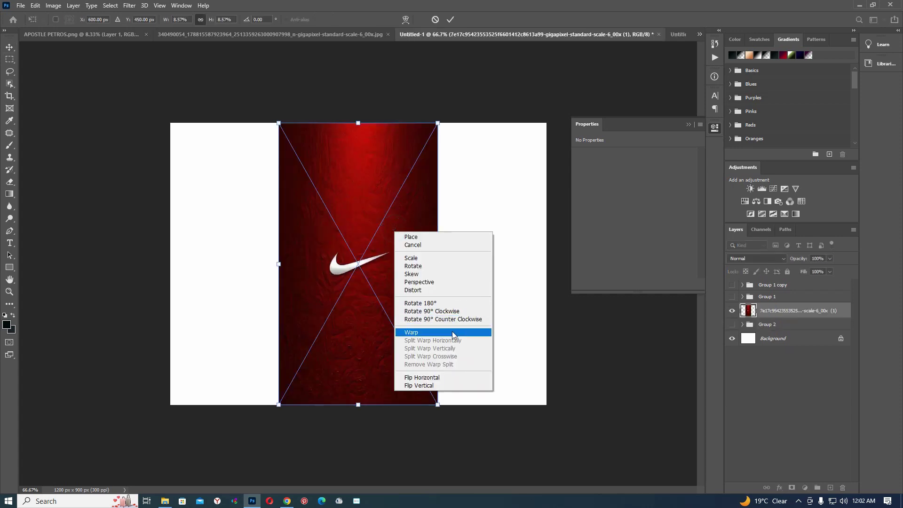
pyautogui.click(447, 311)
pyautogui.moveTo(500, 184); pyautogui.dragTo(611, 86)
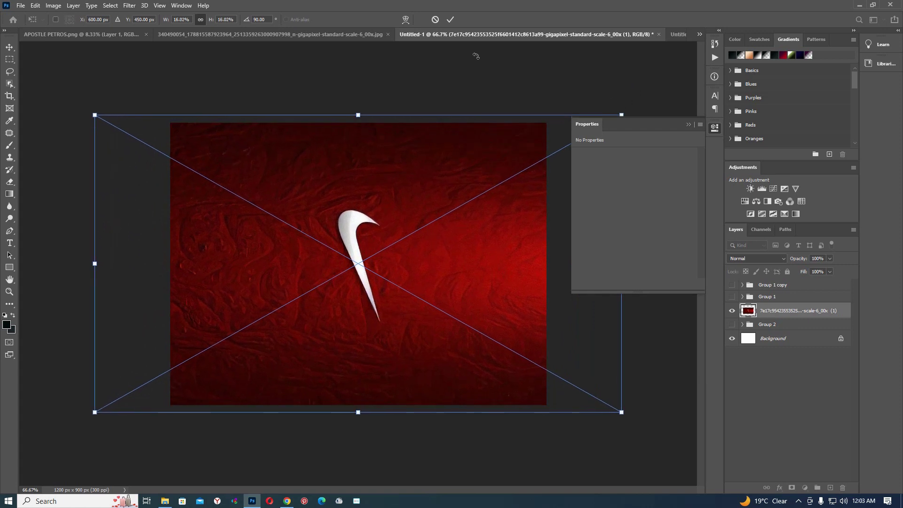
pyautogui.click(451, 20)
# Step: Rasterize the layer and remove the white swoosh with the Patch Tool
pyautogui.click(13, 69)
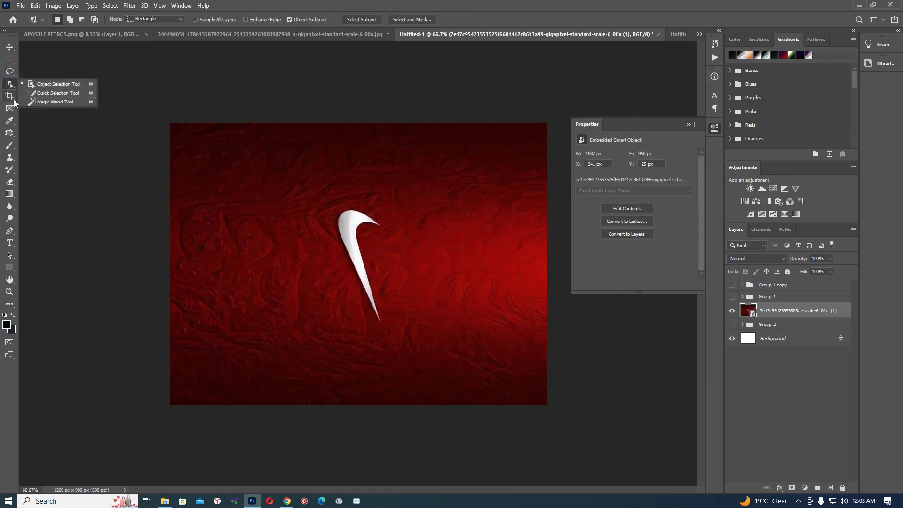
pyautogui.click(10, 95)
pyautogui.rightClick(8, 135)
pyautogui.click(43, 149)
pyautogui.moveTo(338, 201)
pyautogui.mouseDown()
pyautogui.moveTo(395, 282)
pyautogui.moveTo(384, 255)
pyautogui.mouseUp()
pyautogui.click(439, 194)
pyautogui.moveTo(366, 290); pyautogui.dragTo(404, 328)
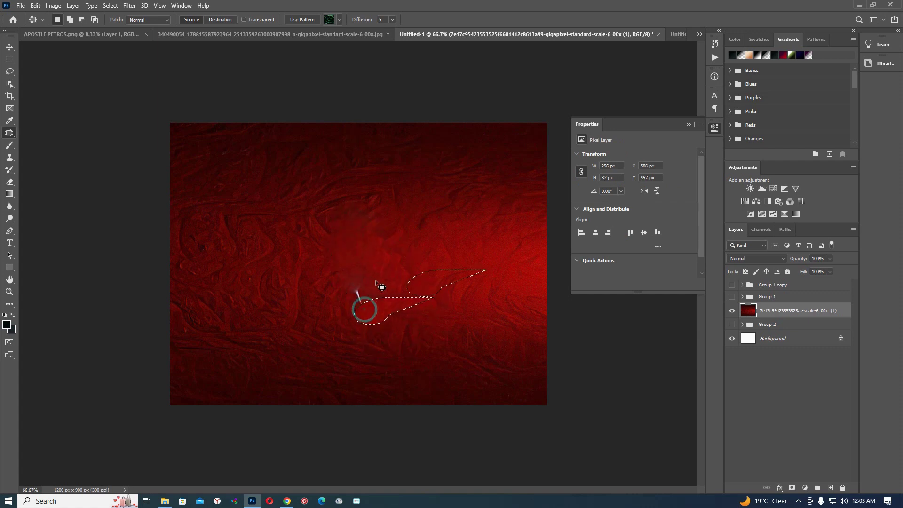
# Step: Deselect, then rotate the red texture 90° clockwise with Free Transform
pyautogui.hotkey('ctrl', 'd')
pyautogui.moveTo(432, 304); pyautogui.dragTo(405, 277)
pyautogui.hotkey('ctrl', '+')
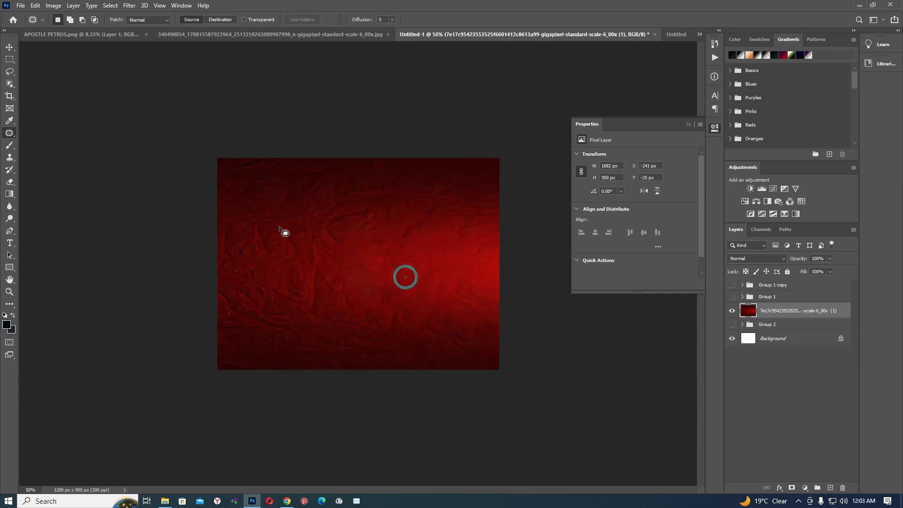
pyautogui.click(10, 47)
pyautogui.hotkey('ctrl', 't')
pyautogui.rightClick(382, 249)
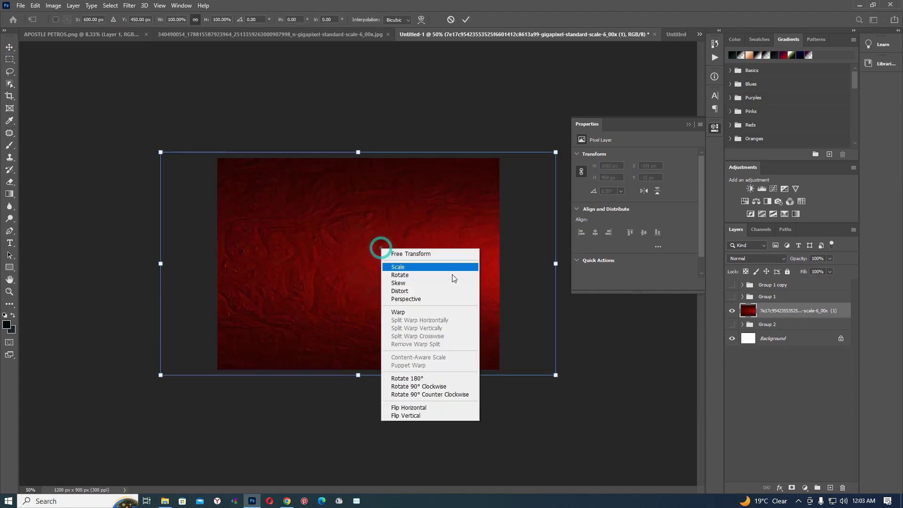
pyautogui.click(442, 386)
# Step: Rotate the texture 180° and stretch it to fill the canvas with the glow top-centre
pyautogui.moveTo(379, 357)
pyautogui.mouseDown()
pyautogui.moveTo(374, 245)
pyautogui.moveTo(374, 394)
pyautogui.moveTo(345, 421)
pyautogui.mouseUp()
pyautogui.rightClick(374, 245)
pyautogui.click(397, 371)
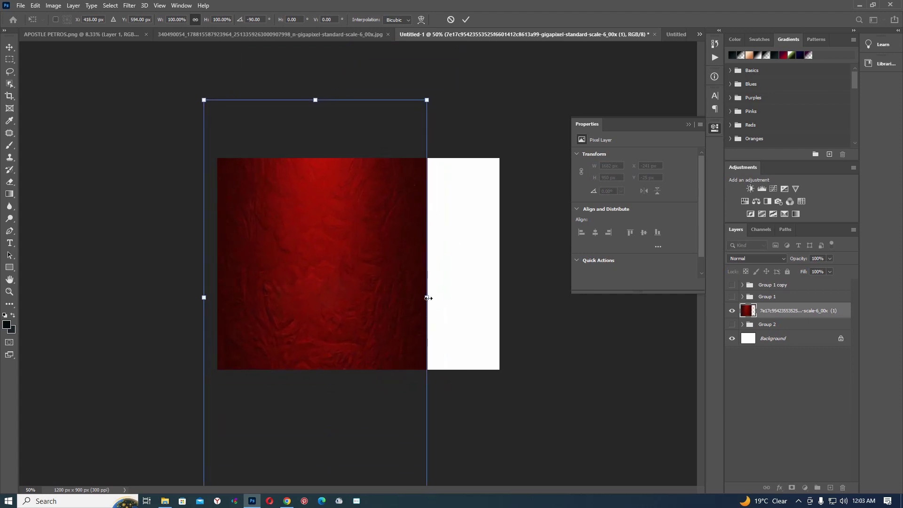
pyautogui.moveTo(429, 298); pyautogui.dragTo(519, 298)
pyautogui.scroll(-3, 485, 297)
pyautogui.moveTo(358, 385); pyautogui.dragTo(358, 320)
pyautogui.moveTo(372, 282)
pyautogui.mouseDown()
pyautogui.moveTo(368, 310)
pyautogui.moveTo(370, 298)
pyautogui.mouseUp()
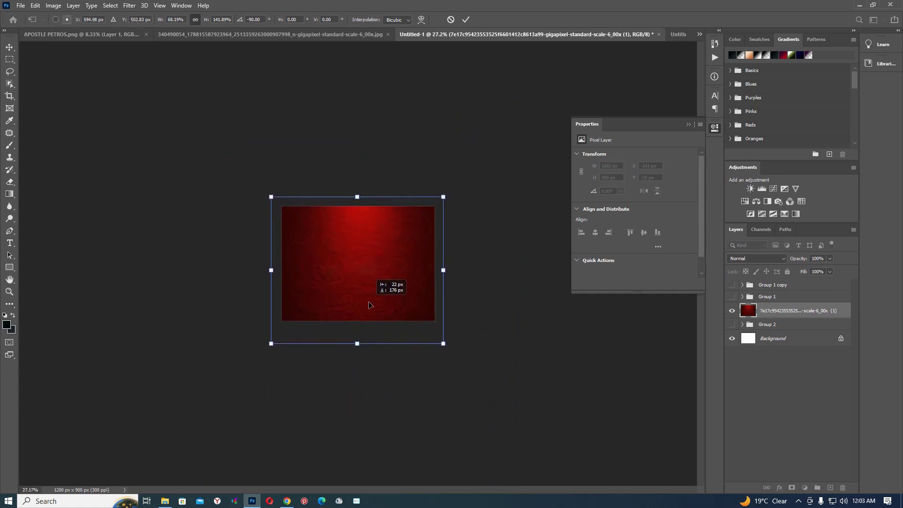
pyautogui.click(465, 20)
pyautogui.scroll(4, 417, 192)
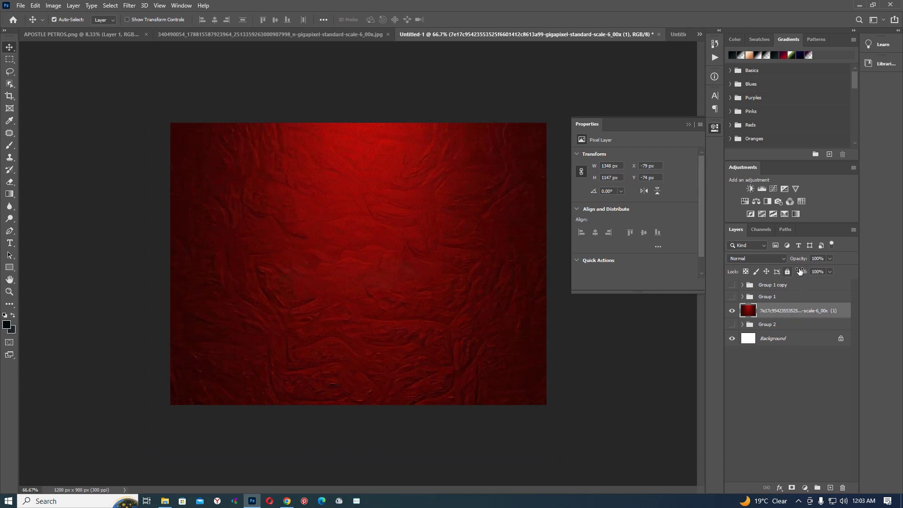
pyautogui.click(165, 501)
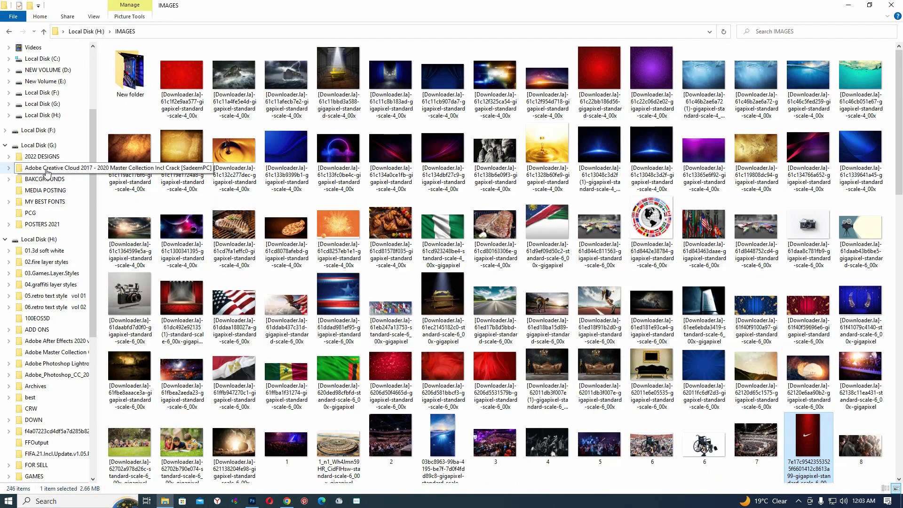
# Step: Open BAKCGROUNDS › STADIUM PACK and drag stadium image 6 into Photoshop
pyautogui.click(45, 179)
pyautogui.click(162, 68)
pyautogui.doubleClick(163, 69)
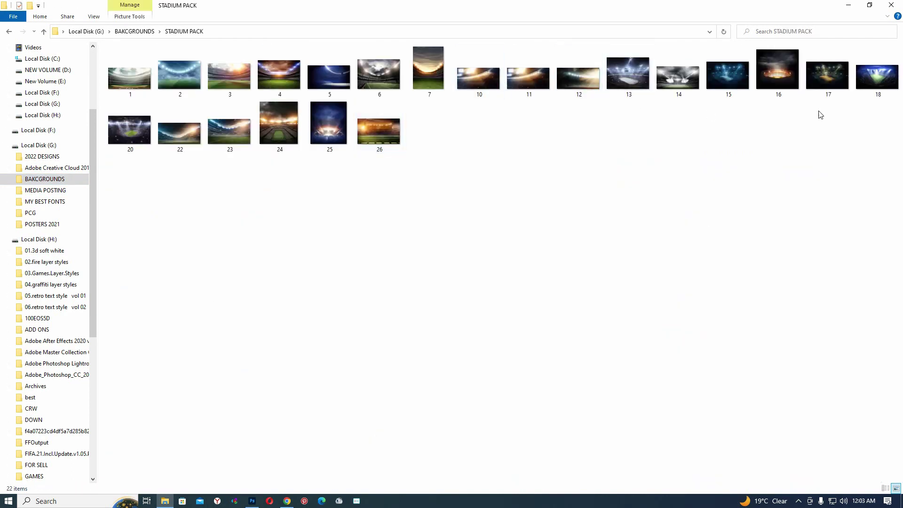
pyautogui.moveTo(370, 89)
pyautogui.mouseDown()
pyautogui.moveTo(267, 475)
pyautogui.moveTo(378, 237)
pyautogui.mouseUp()
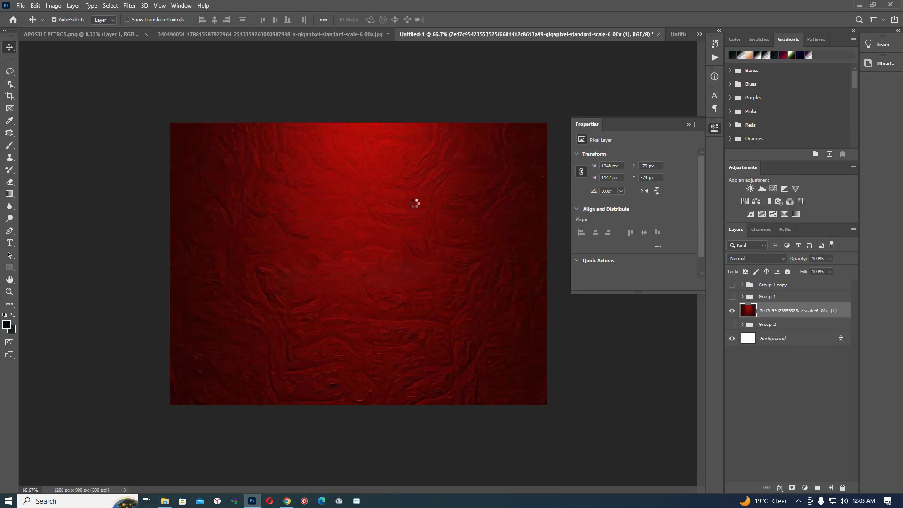
# Step: Scale the stadium photo to the canvas width and position it near the top
pyautogui.moveTo(546, 134); pyautogui.dragTo(564, 121)
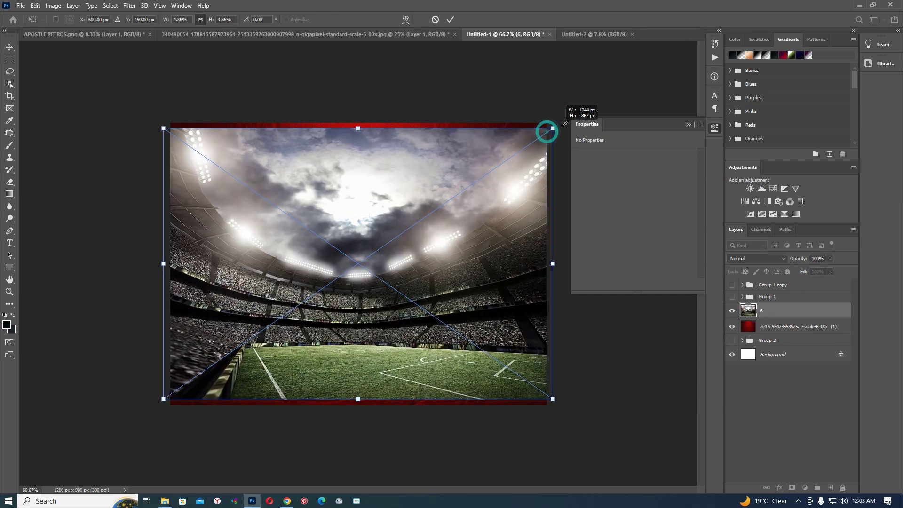
pyautogui.moveTo(508, 155); pyautogui.dragTo(496, 104)
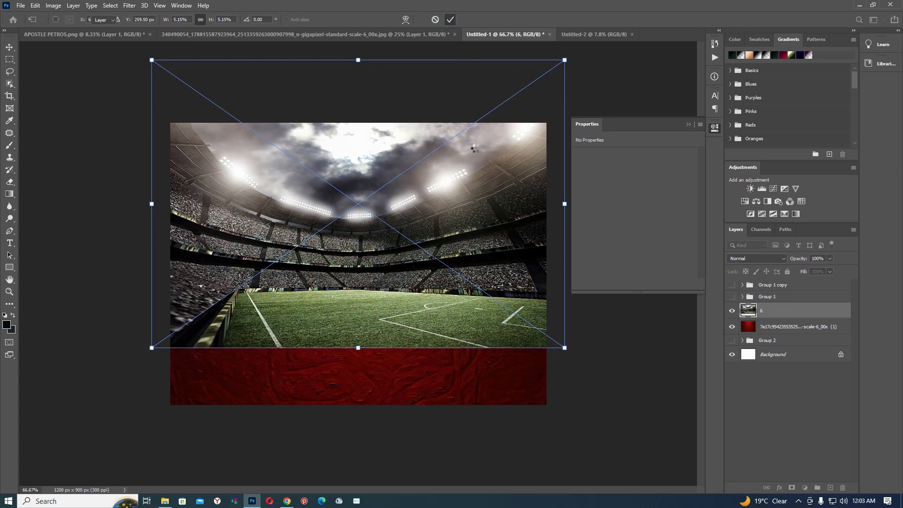
pyautogui.press('Return')
pyautogui.moveTo(469, 240); pyautogui.dragTo(464, 239)
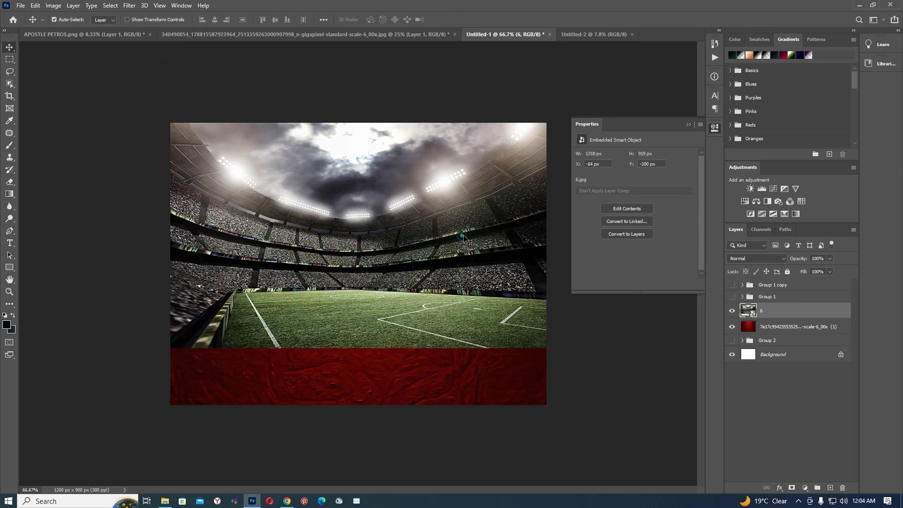
# Step: Fade the stadium's lower part with a gradient layer mask
pyautogui.click(793, 488)
pyautogui.click(10, 194)
pyautogui.moveTo(421, 260); pyautogui.dragTo(424, 188)
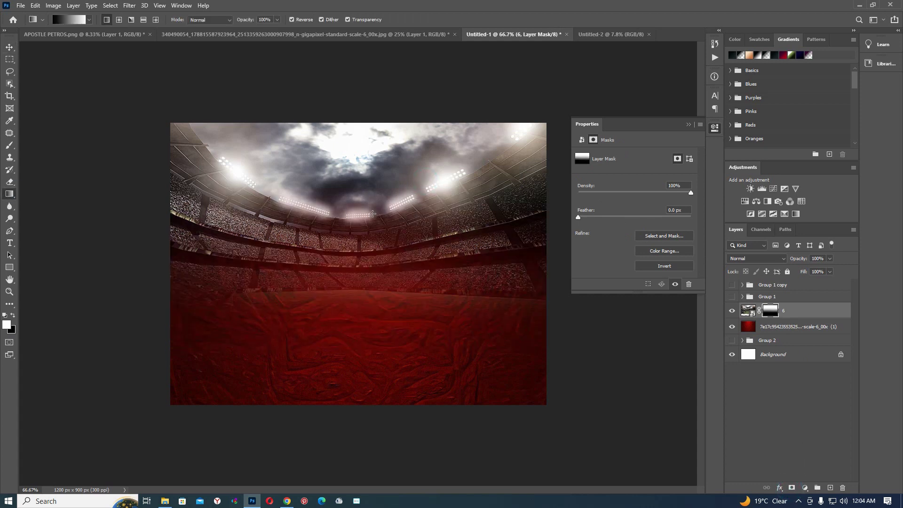
pyautogui.moveTo(428, 260); pyautogui.dragTo(391, 252)
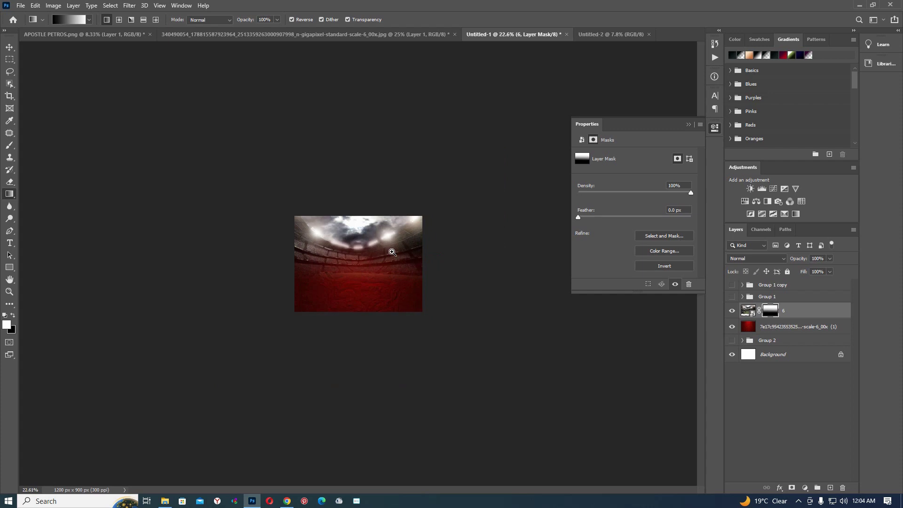
# Step: Set the stadium layer's blend mode to Overlay
pyautogui.click(10, 47)
pyautogui.click(758, 258)
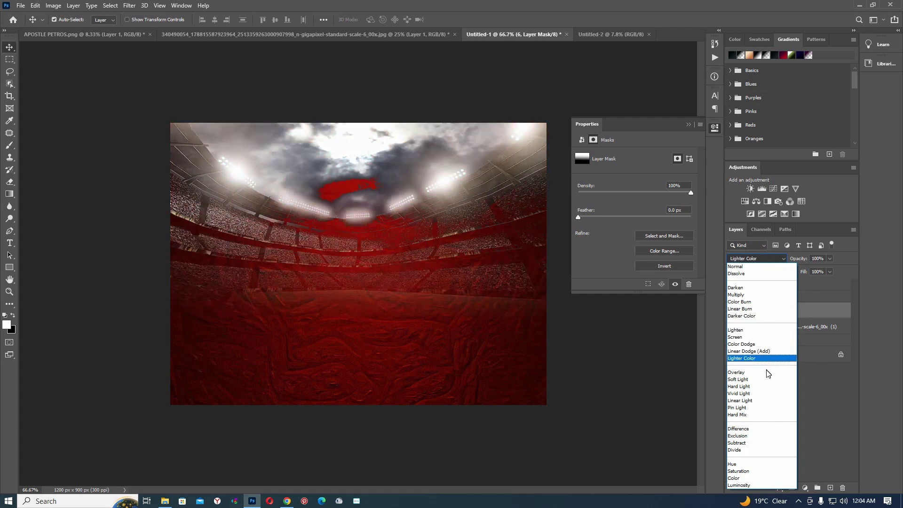
pyautogui.click(768, 375)
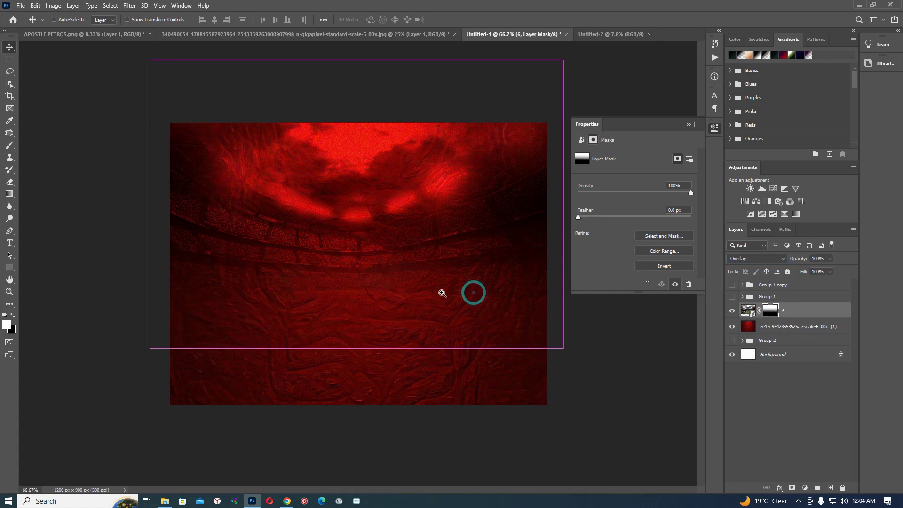
pyautogui.moveTo(472, 293); pyautogui.dragTo(417, 270)
pyautogui.hotkey('ctrl', '+')
# Step: Apply a Lens Blur with radius 27 to the red texture layer
pyautogui.click(799, 327)
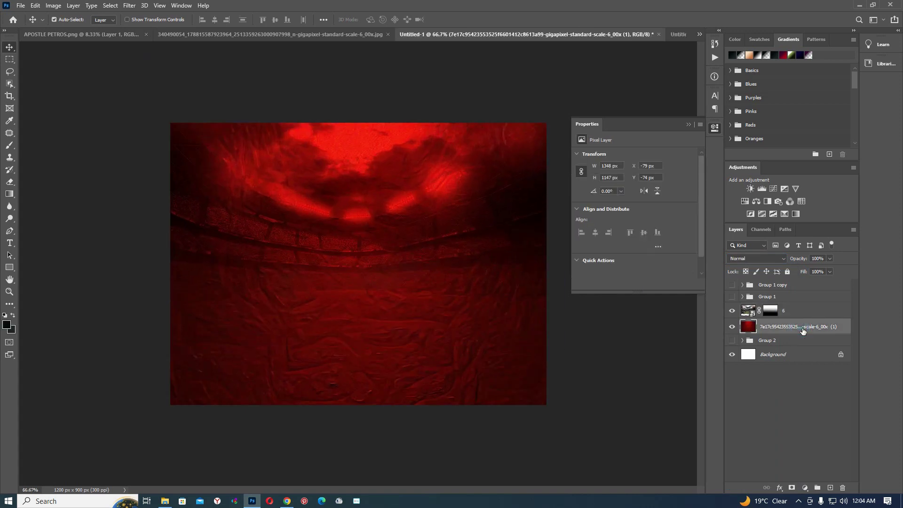
pyautogui.click(130, 5)
pyautogui.moveTo(136, 111)
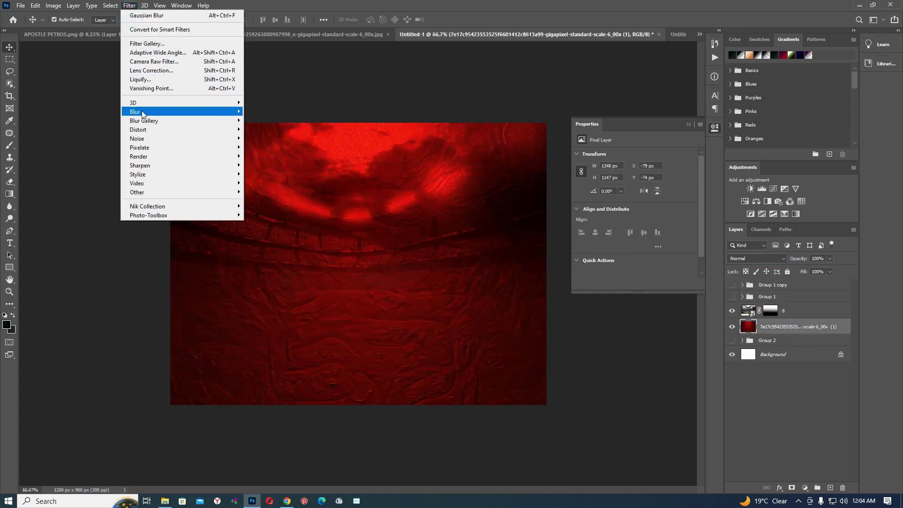
pyautogui.click(269, 156)
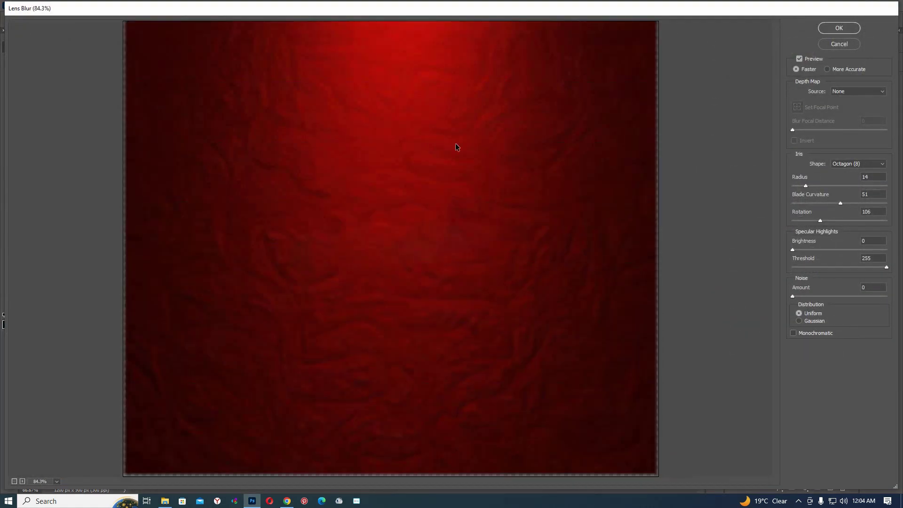
pyautogui.click(818, 186)
pyautogui.click(833, 27)
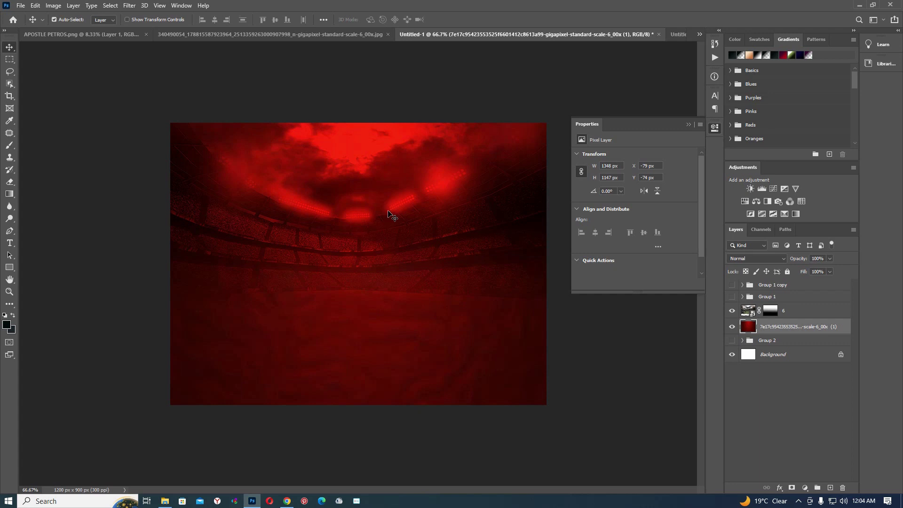
# Step: Add a horizontal Motion Blur (angle 0, distance 148) to the texture
pyautogui.click(130, 5)
pyautogui.moveTo(135, 112)
pyautogui.click(267, 165)
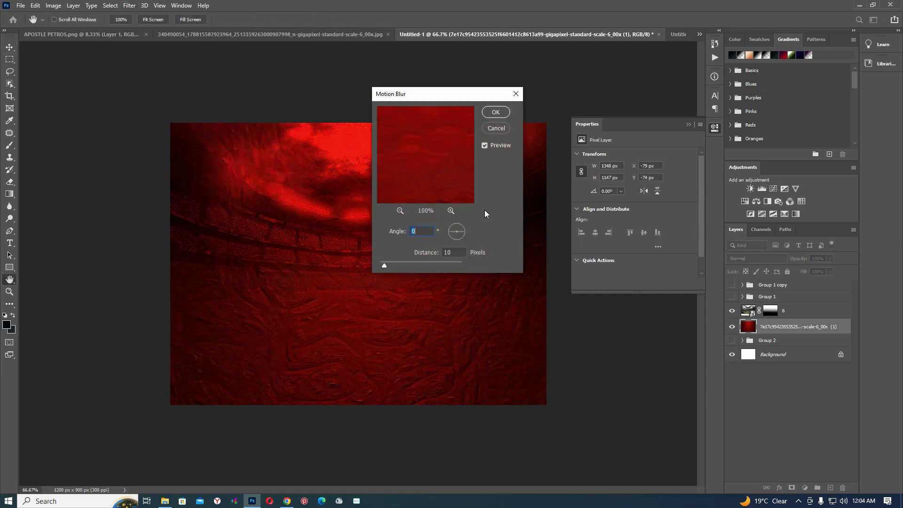
pyautogui.moveTo(385, 265); pyautogui.dragTo(422, 265)
pyautogui.click(416, 265)
pyautogui.click(495, 113)
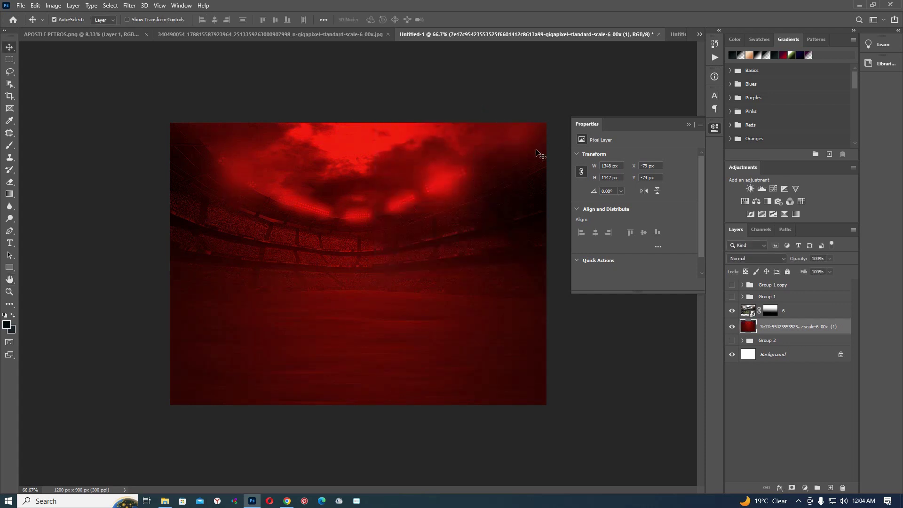
# Step: Draw a tall dark rectangle panel over the stadium and move it into place
pyautogui.click(732, 285)
pyautogui.click(732, 284)
pyautogui.click(9, 267)
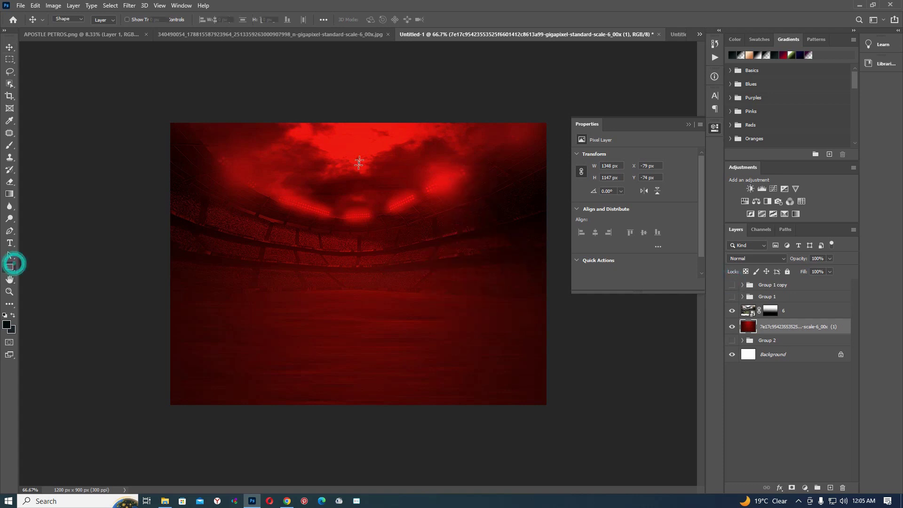
pyautogui.moveTo(397, 152)
pyautogui.mouseDown()
pyautogui.moveTo(464, 279)
pyautogui.moveTo(460, 311)
pyautogui.mouseUp()
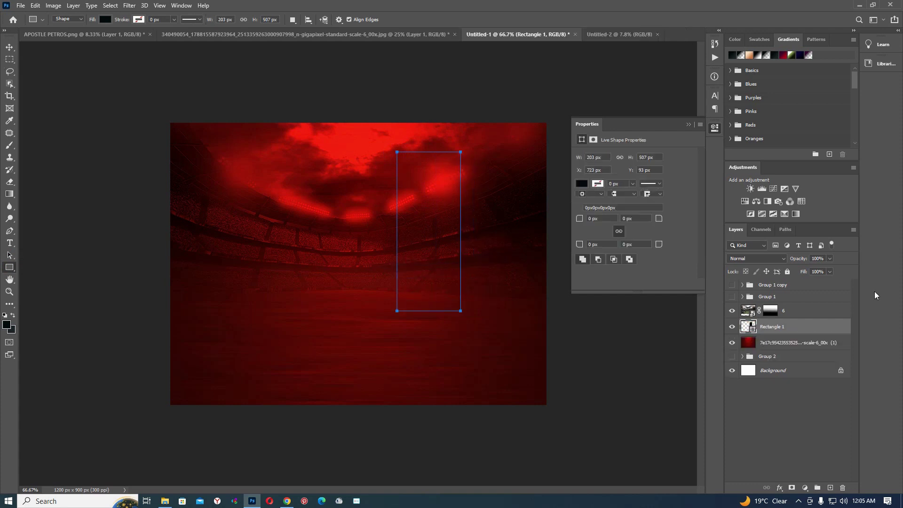
pyautogui.moveTo(791, 328); pyautogui.dragTo(794, 282)
pyautogui.click(10, 47)
pyautogui.moveTo(403, 192)
pyautogui.mouseDown()
pyautogui.moveTo(372, 207)
pyautogui.moveTo(409, 223)
pyautogui.moveTo(473, 225)
pyautogui.moveTo(329, 222)
pyautogui.mouseUp()
# Step: Resize and reposition all three rectangle panels together, then group them as Group 3
pyautogui.keyDown('shift'); pyautogui.click(783, 320); pyautogui.keyUp('shift')
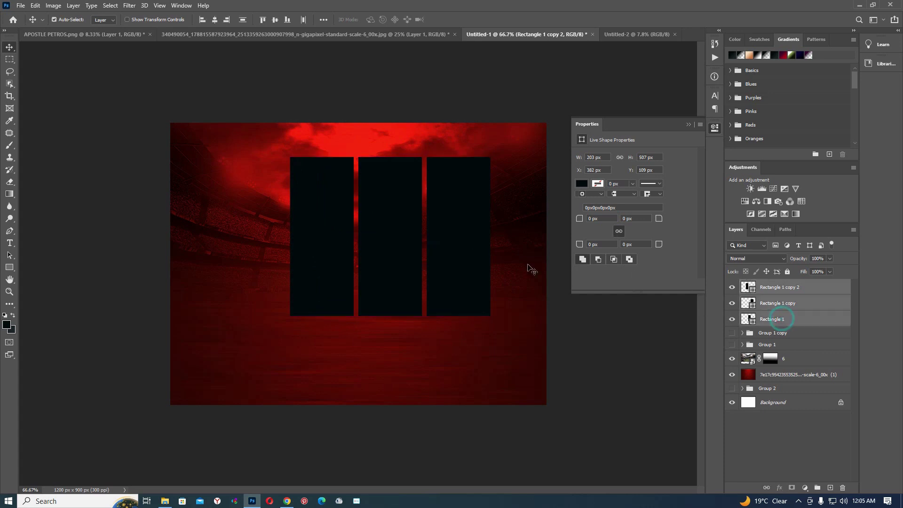
pyautogui.hotkey('ctrl', 't')
pyautogui.moveTo(390, 157); pyautogui.dragTo(388, 209)
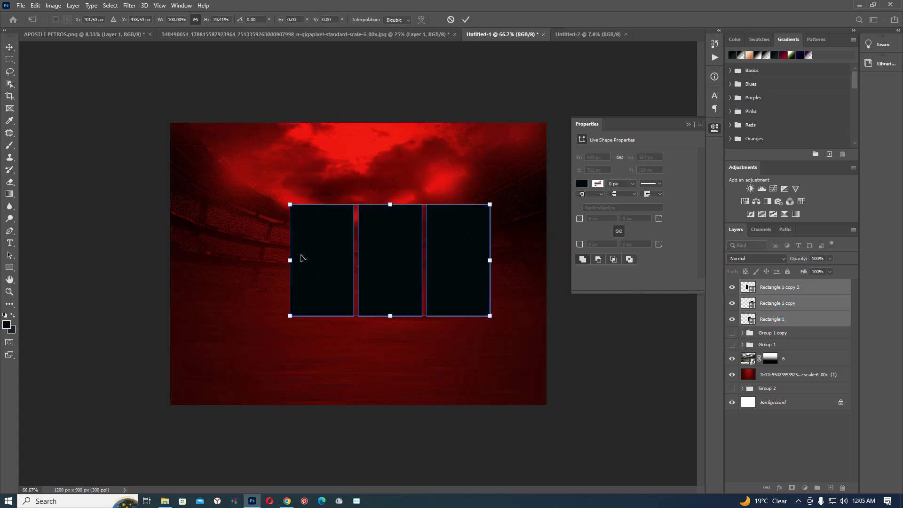
pyautogui.moveTo(298, 256)
pyautogui.mouseDown()
pyautogui.moveTo(368, 268)
pyautogui.moveTo(421, 259)
pyautogui.mouseUp()
pyautogui.moveTo(498, 257); pyautogui.dragTo(425, 256)
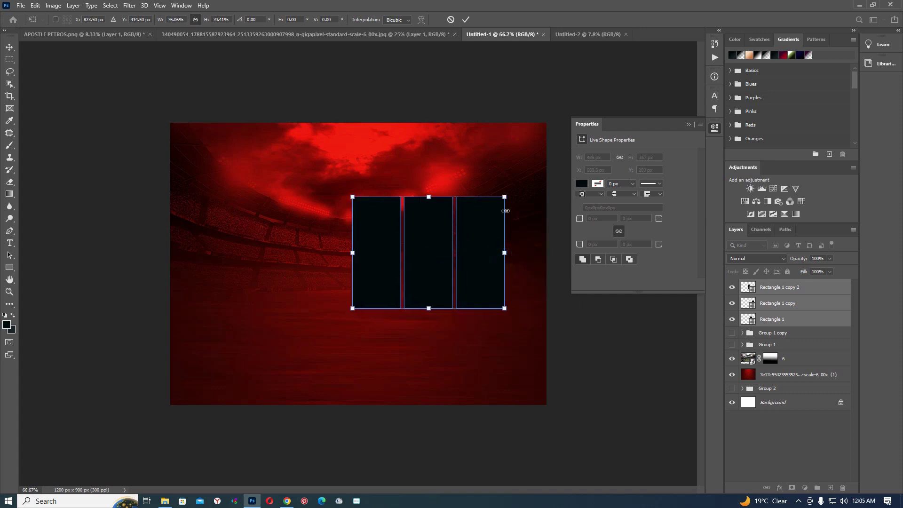
pyautogui.moveTo(504, 196); pyautogui.dragTo(514, 186)
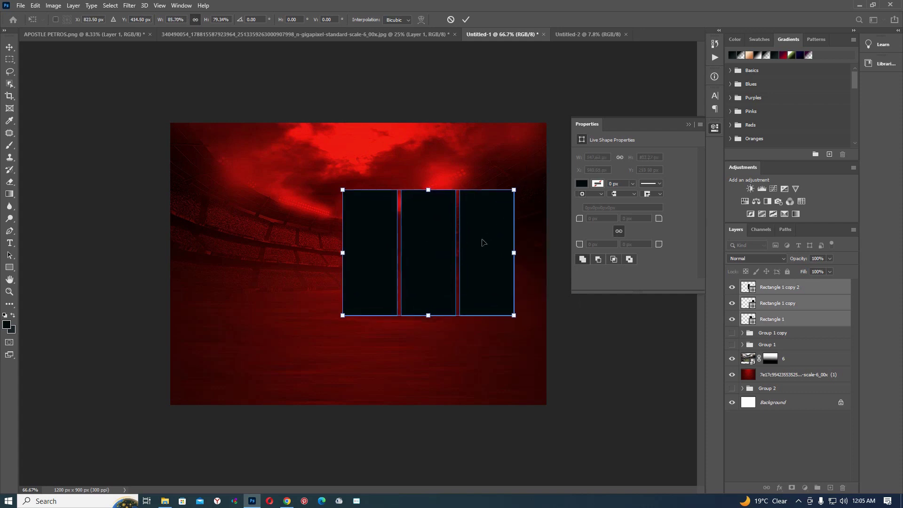
pyautogui.moveTo(482, 243); pyautogui.dragTo(482, 239)
pyautogui.click(465, 19)
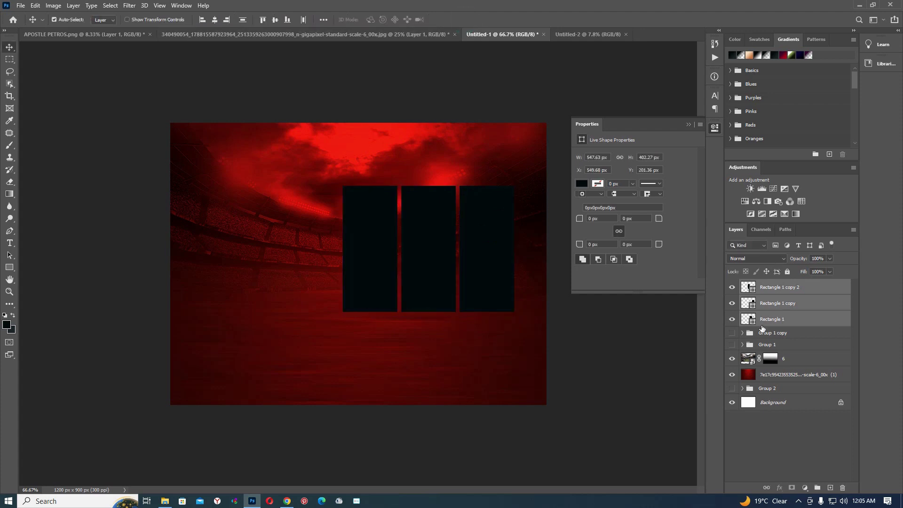
pyautogui.hotkey('ctrl', 'g')
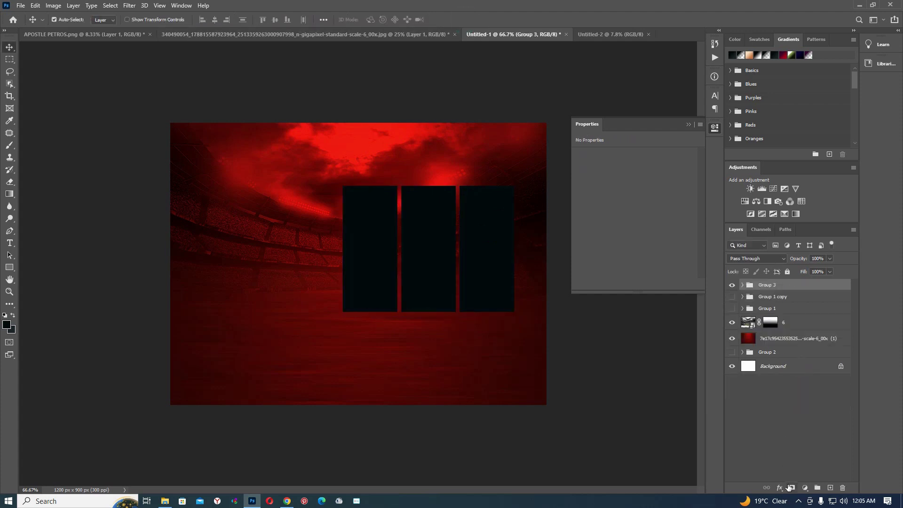
# Step: Mask Group 3 with a gradient so the panels fade out toward the bottom
pyautogui.click(792, 488)
pyautogui.click(10, 194)
pyautogui.moveTo(417, 202); pyautogui.dragTo(422, 321)
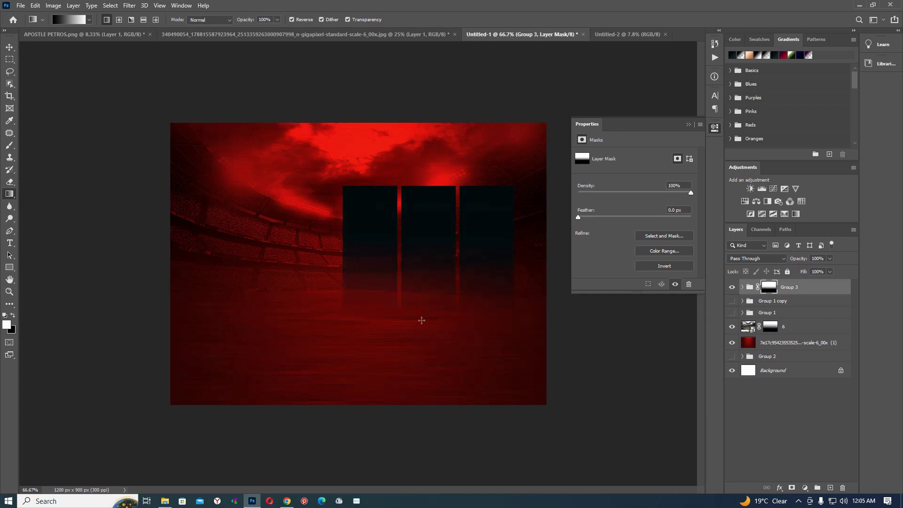
pyautogui.moveTo(419, 215); pyautogui.dragTo(420, 305)
pyautogui.click(3, 49)
pyautogui.moveTo(504, 284)
pyautogui.mouseDown()
pyautogui.moveTo(392, 266)
pyautogui.moveTo(489, 254)
pyautogui.mouseUp()
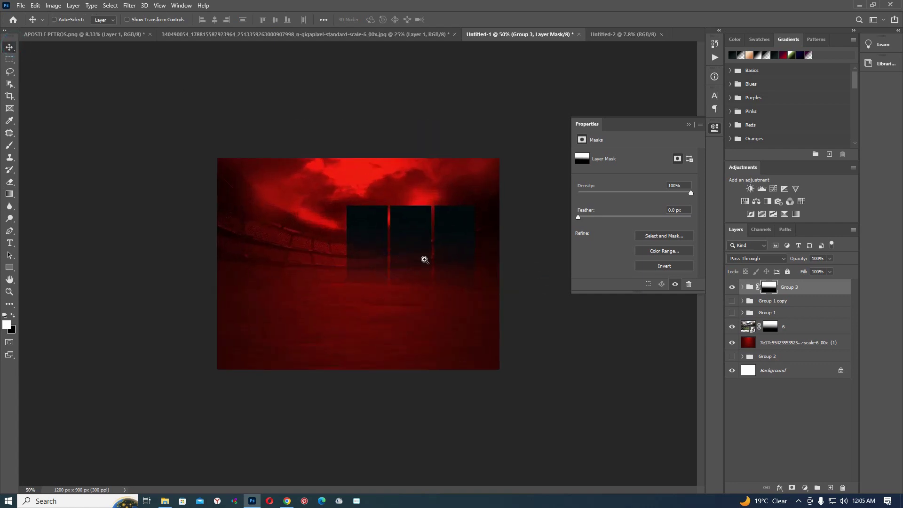
# Step: Duplicate the Group 1 portrait group and move Group 1 copy 2 inside Group 3
pyautogui.click(744, 301)
pyautogui.click(742, 287)
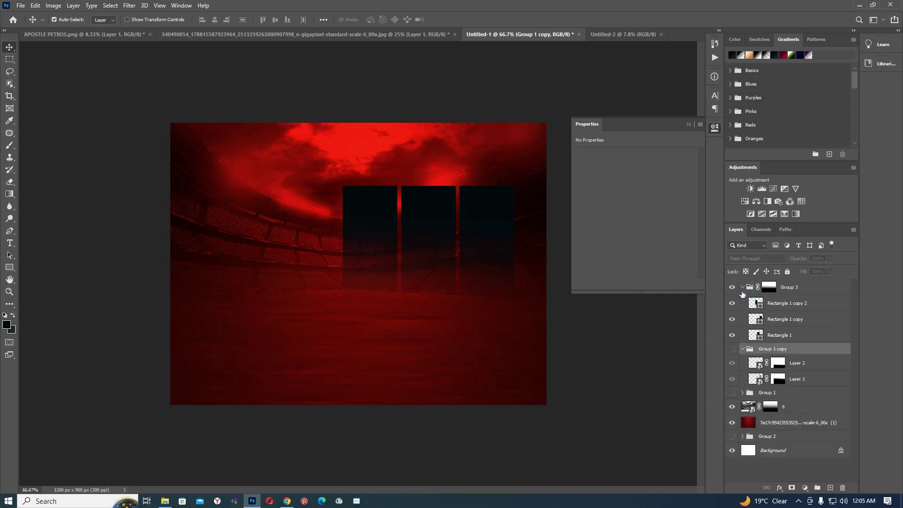
pyautogui.click(743, 393)
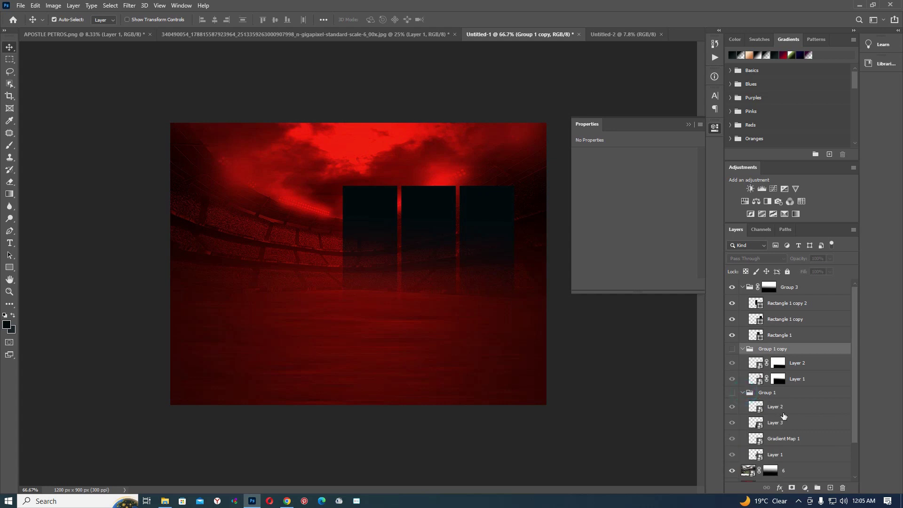
pyautogui.click(782, 394)
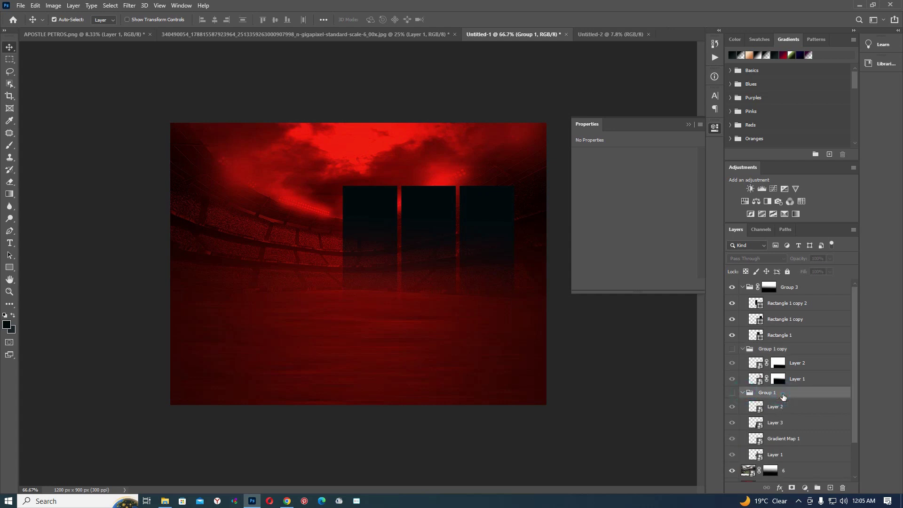
pyautogui.click(744, 393)
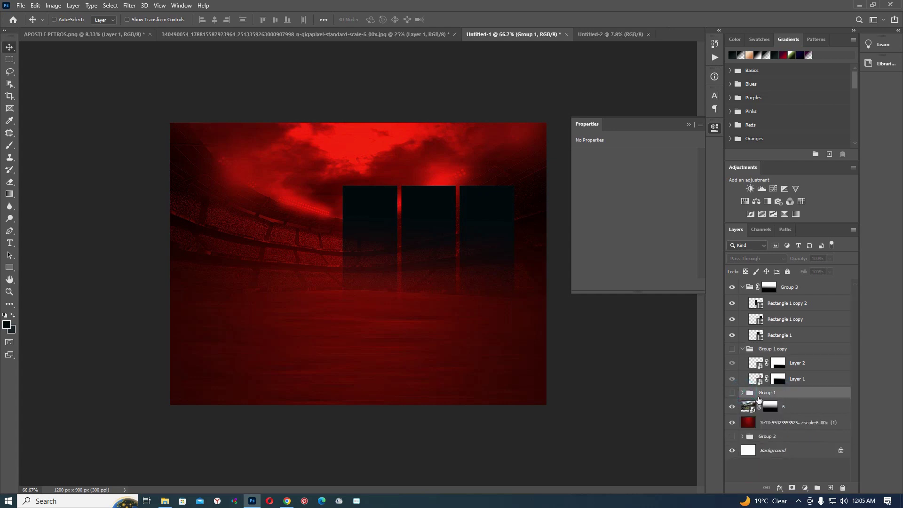
pyautogui.hotkey('ctrl', 'j')
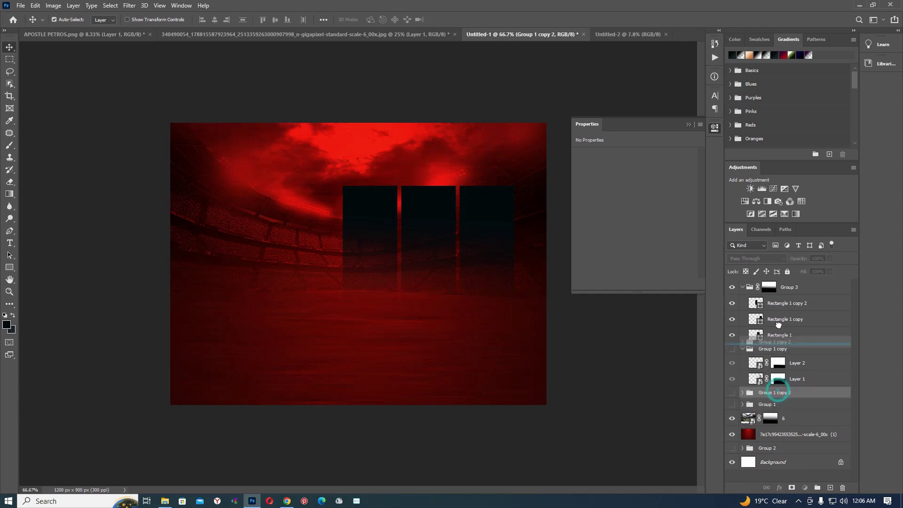
pyautogui.moveTo(778, 393); pyautogui.dragTo(775, 302)
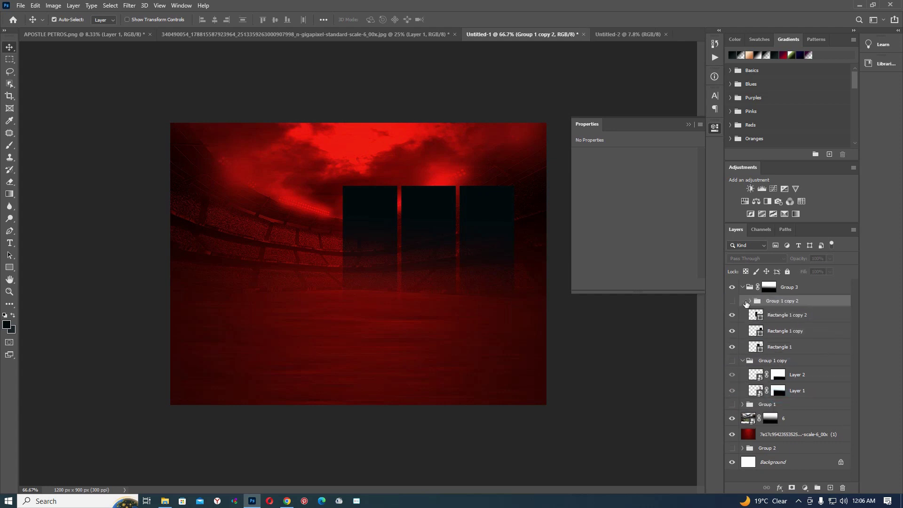
# Step: Ungroup Group 1 copy 2 so its portrait layers sit directly in Group 3
pyautogui.click(750, 301)
pyautogui.click(779, 316)
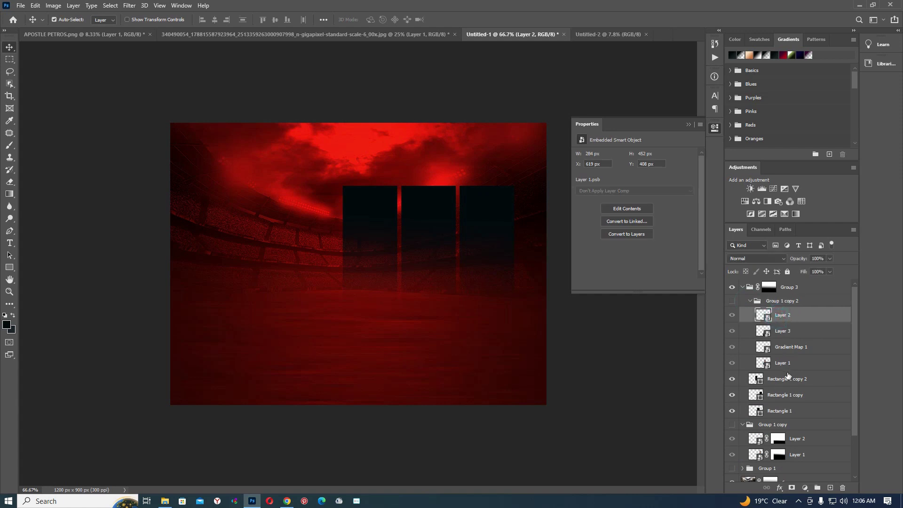
pyautogui.keyDown('shift'); pyautogui.click(787, 365); pyautogui.keyUp('shift')
pyautogui.hotkey('ctrl', 'shift', 'g')
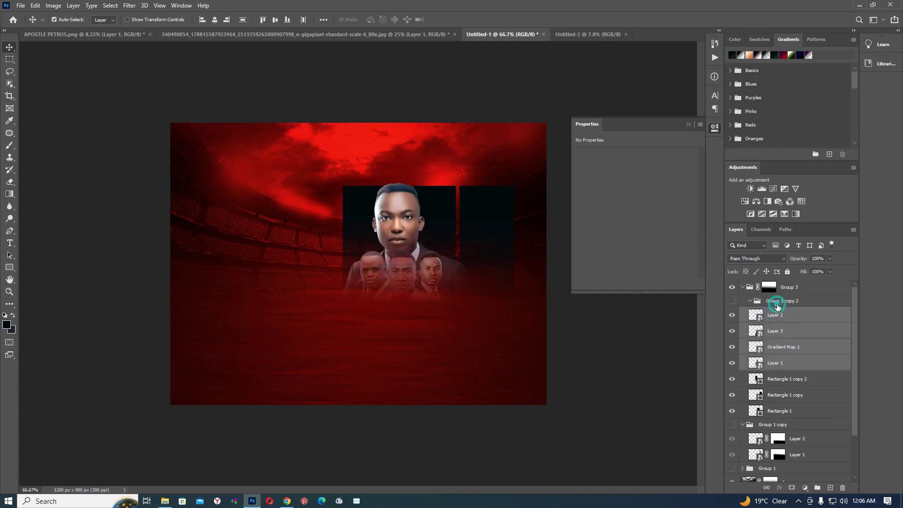
# Step: Hide the large Layer 1 portrait and place Layer 3 above the left panel
pyautogui.click(777, 305)
pyautogui.click(428, 231)
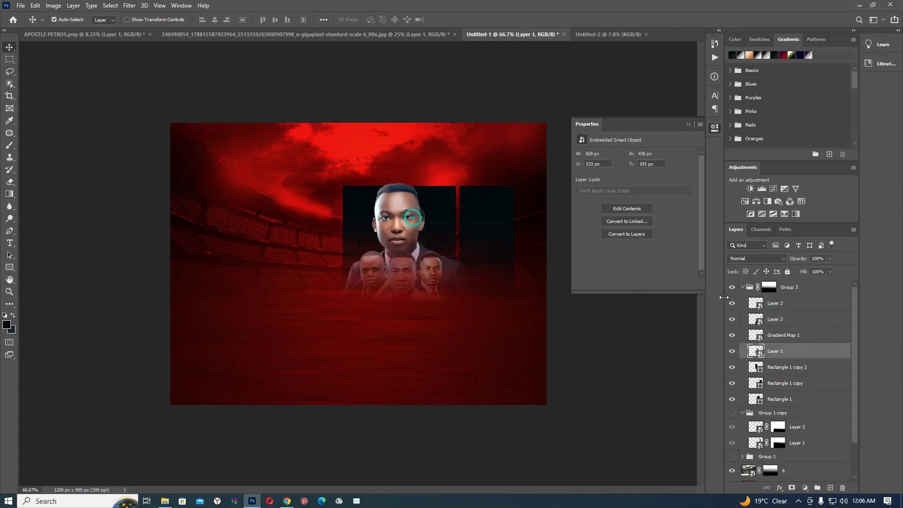
pyautogui.click(732, 351)
pyautogui.click(384, 280)
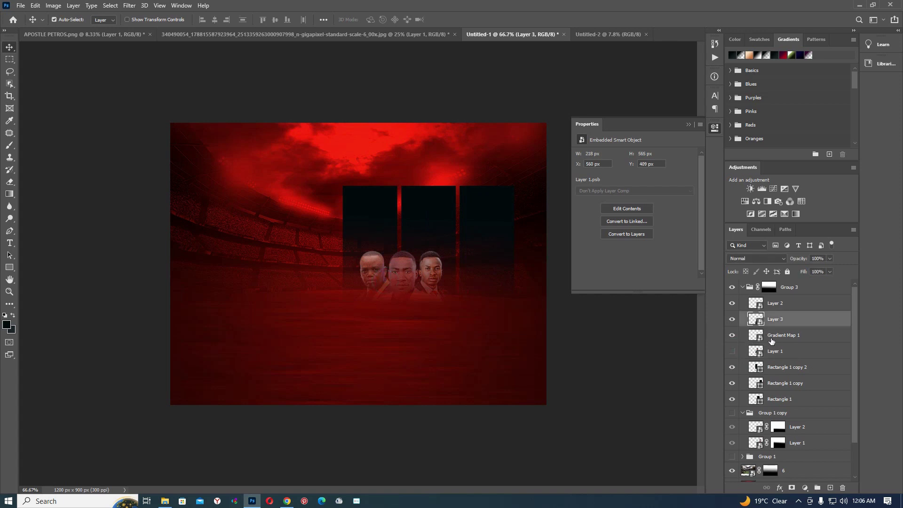
pyautogui.click(732, 367)
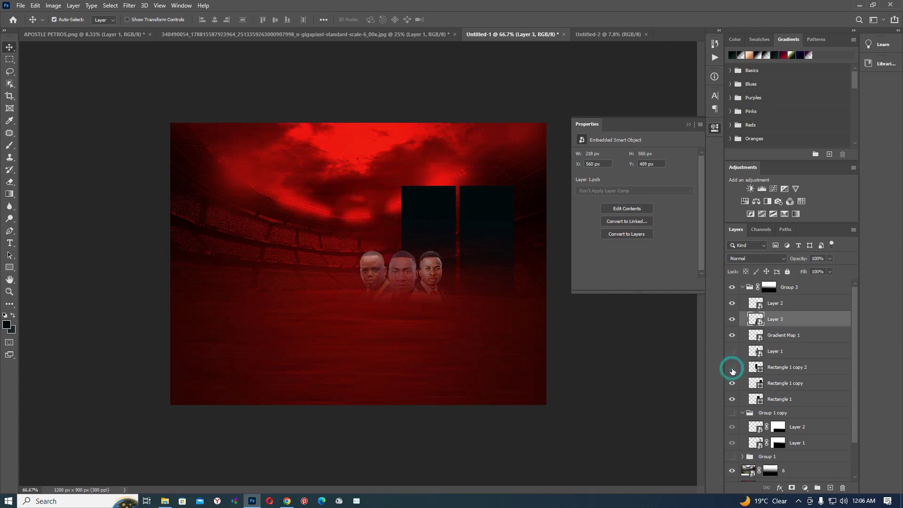
pyautogui.click(783, 320)
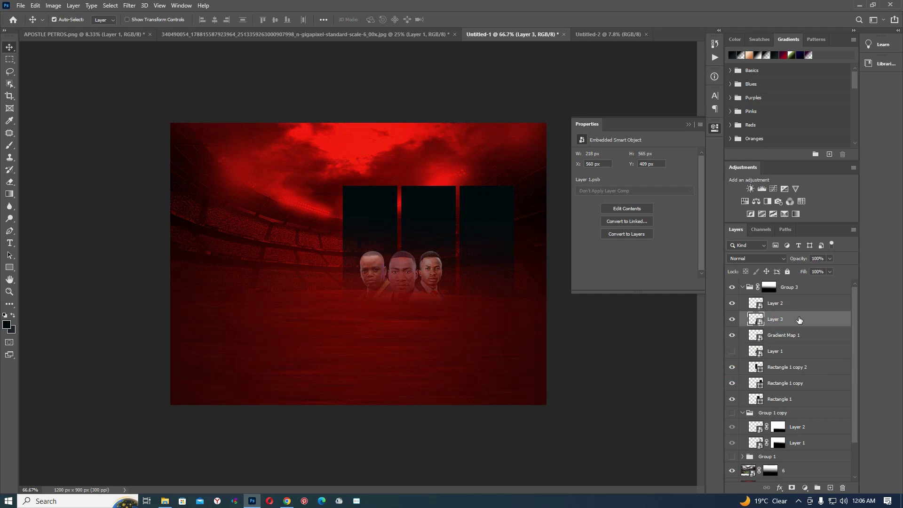
pyautogui.click(383, 276)
pyautogui.moveTo(787, 319); pyautogui.dragTo(782, 363)
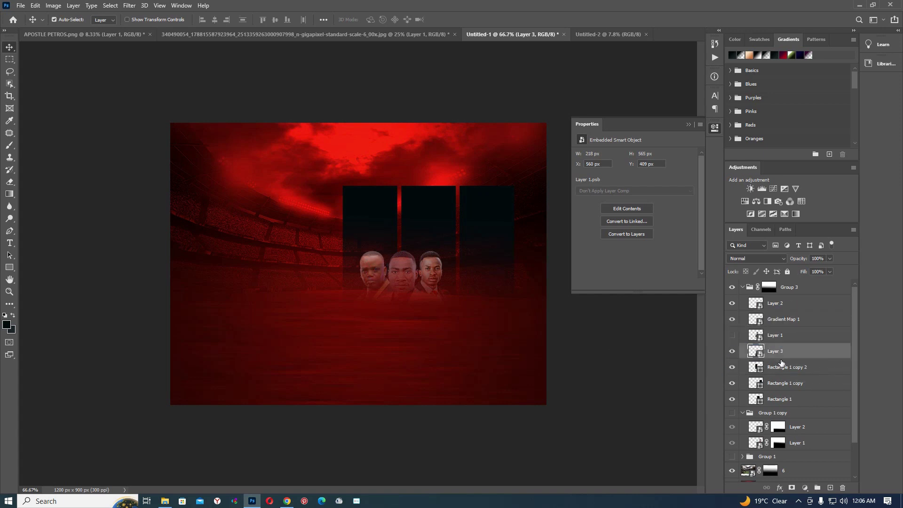
# Step: Scale Layer 3, clip it into the left panel, then rotate and shift it slightly
pyautogui.hotkey('ctrl', 't')
pyautogui.moveTo(414, 251)
pyautogui.mouseDown()
pyautogui.moveTo(408, 199)
pyautogui.moveTo(437, 116)
pyautogui.mouseUp()
pyautogui.moveTo(418, 164)
pyautogui.mouseDown()
pyautogui.moveTo(425, 236)
pyautogui.moveTo(437, 226)
pyautogui.mouseUp()
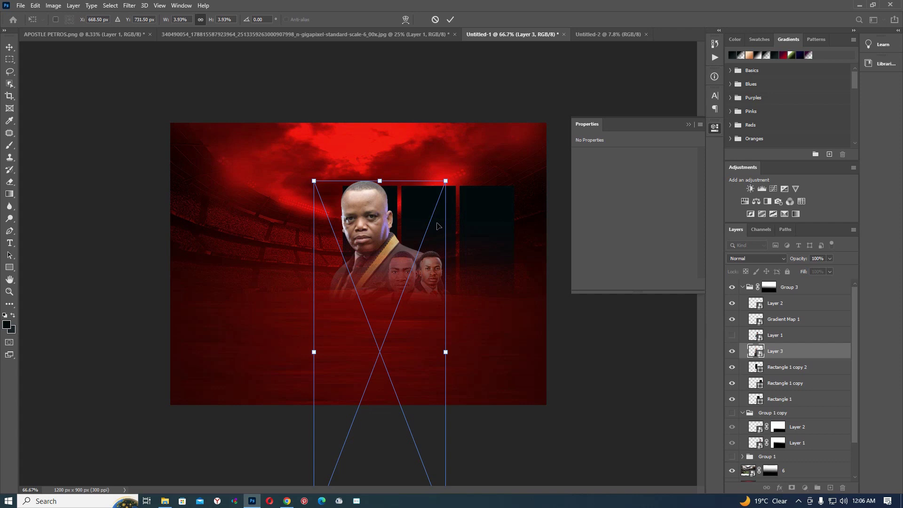
pyautogui.click(450, 20)
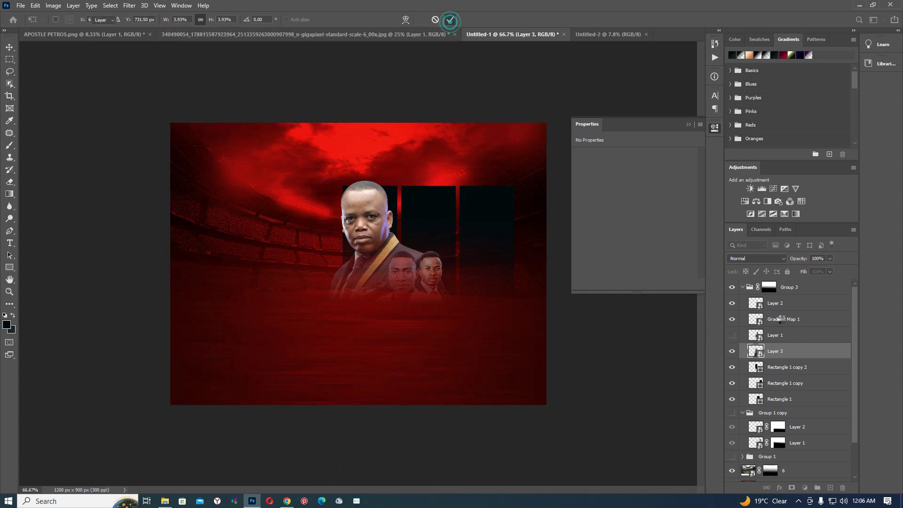
pyautogui.click(795, 356)
pyautogui.hotkey('ctrl', '1')
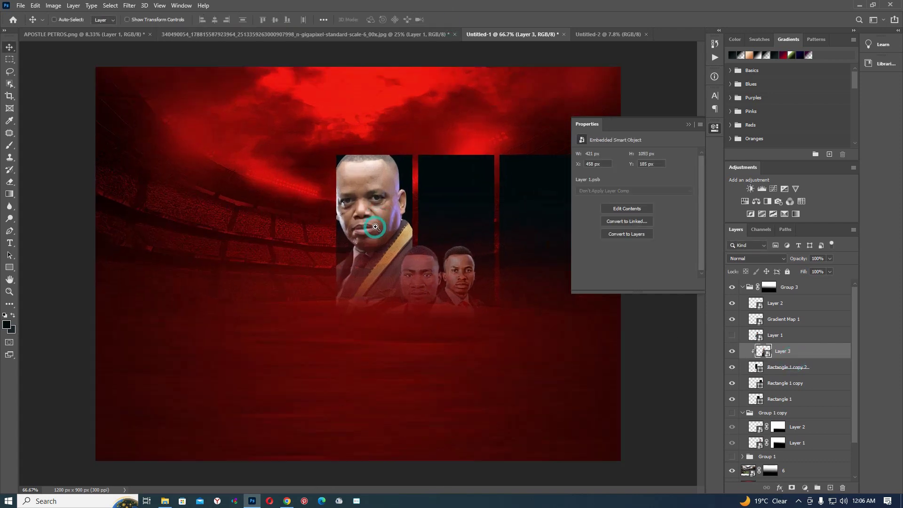
pyautogui.hotkey('ctrl', 't')
pyautogui.moveTo(490, 140); pyautogui.dragTo(510, 147)
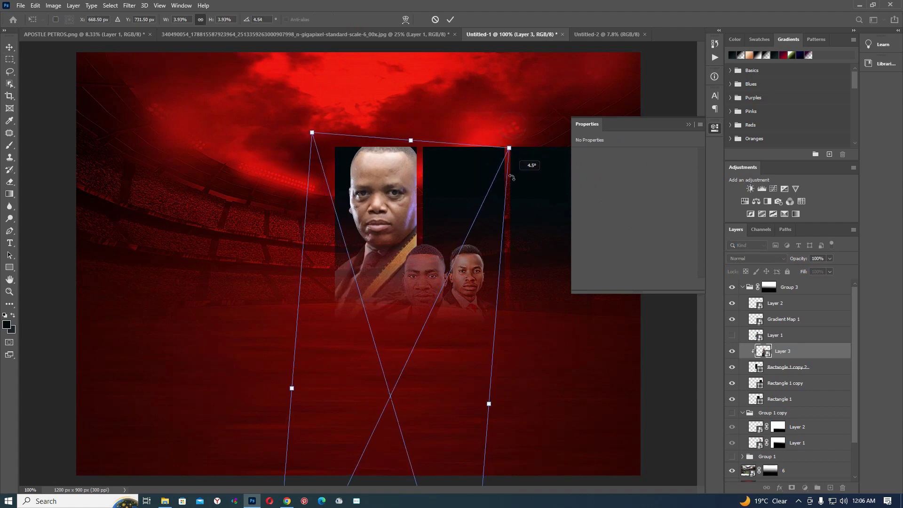
pyautogui.moveTo(376, 226); pyautogui.dragTo(373, 234)
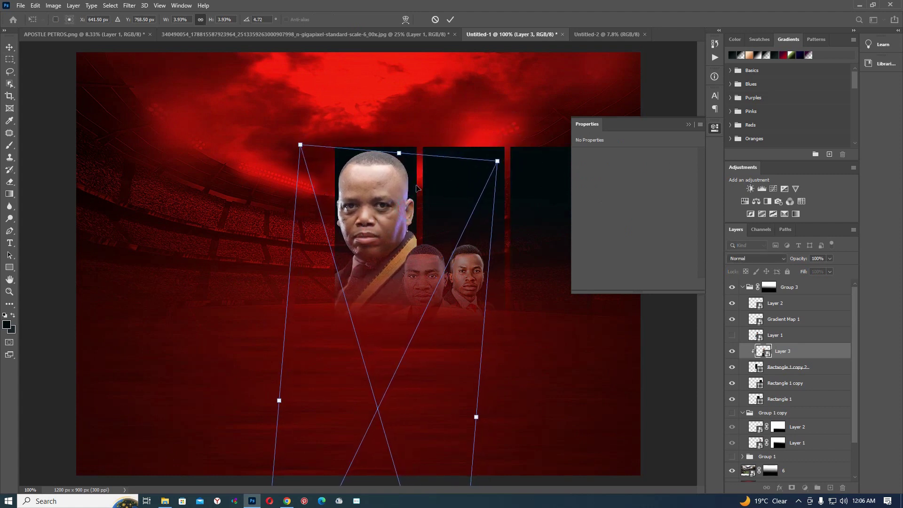
pyautogui.click(451, 19)
# Step: Clip the Layer 2 portrait into Rectangle 1 copy 2 and scale it into the right panel
pyautogui.click(769, 305)
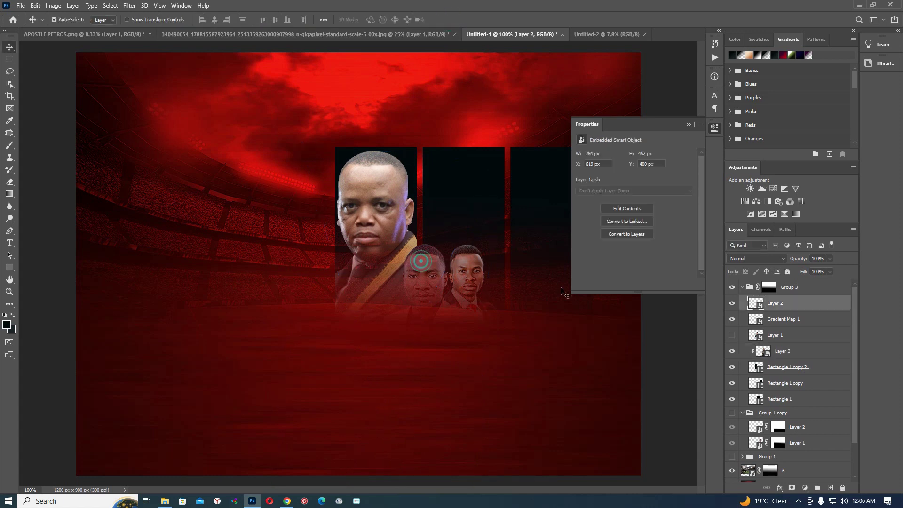
pyautogui.click(484, 167)
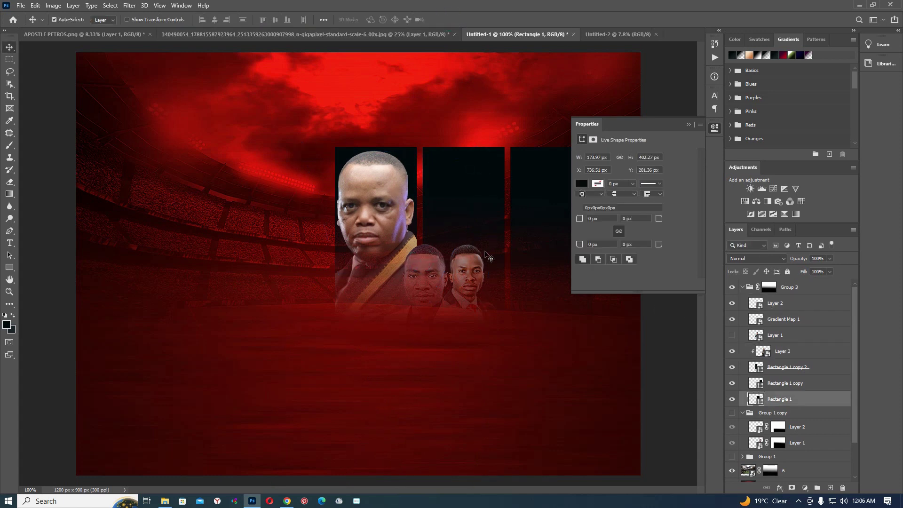
pyautogui.click(438, 267)
pyautogui.moveTo(777, 304); pyautogui.dragTo(774, 375)
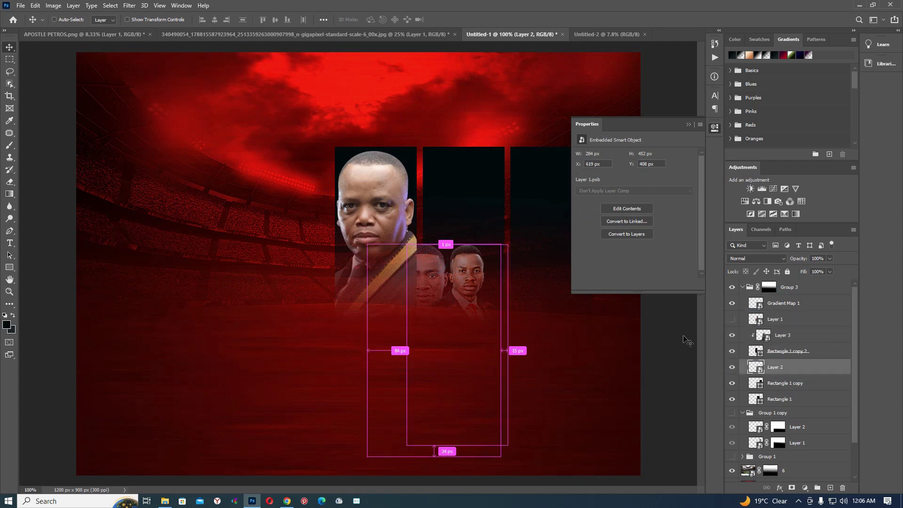
pyautogui.keyDown('alt'); pyautogui.click(815, 372); pyautogui.keyUp('alt')
pyautogui.hotkey('ctrl', 't')
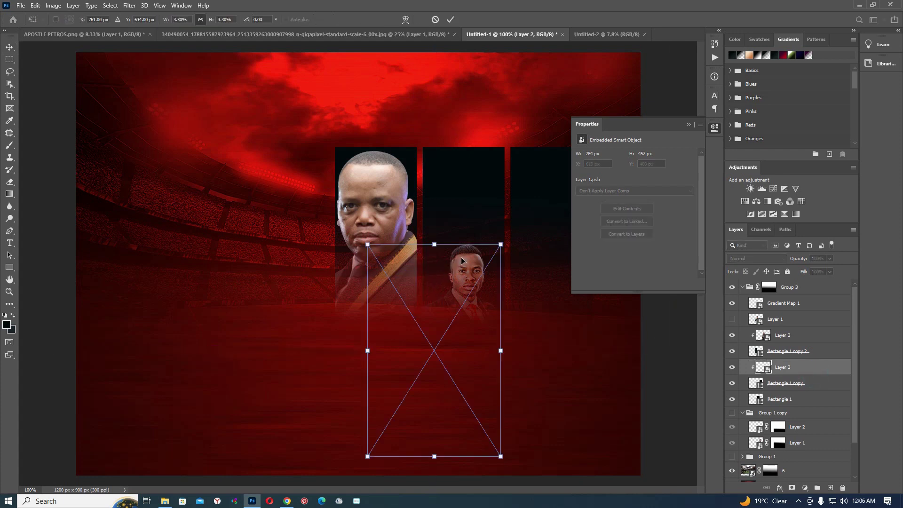
pyautogui.moveTo(502, 246)
pyautogui.mouseDown()
pyautogui.moveTo(560, 205)
pyautogui.moveTo(541, 181)
pyautogui.mouseUp()
pyautogui.moveTo(438, 249); pyautogui.dragTo(571, 231)
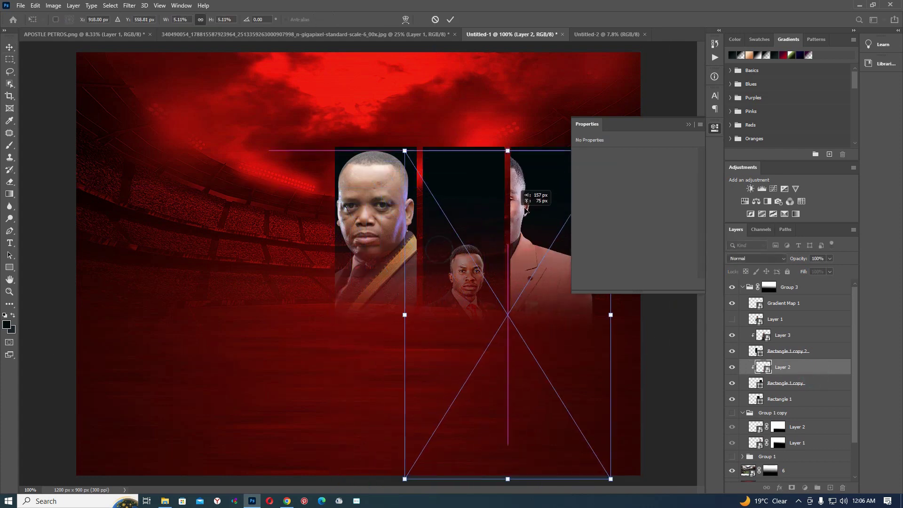
pyautogui.click(689, 124)
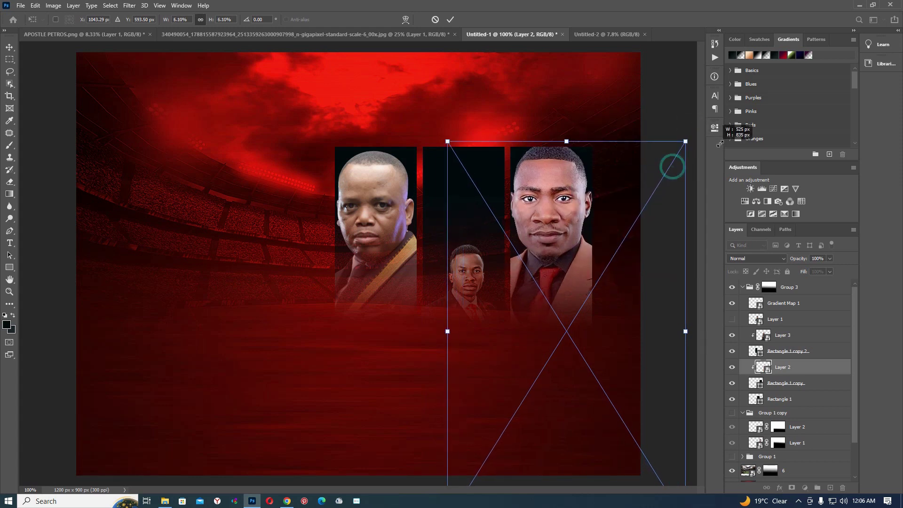
pyautogui.moveTo(670, 167); pyautogui.dragTo(697, 126)
pyautogui.moveTo(562, 201); pyautogui.dragTo(564, 226)
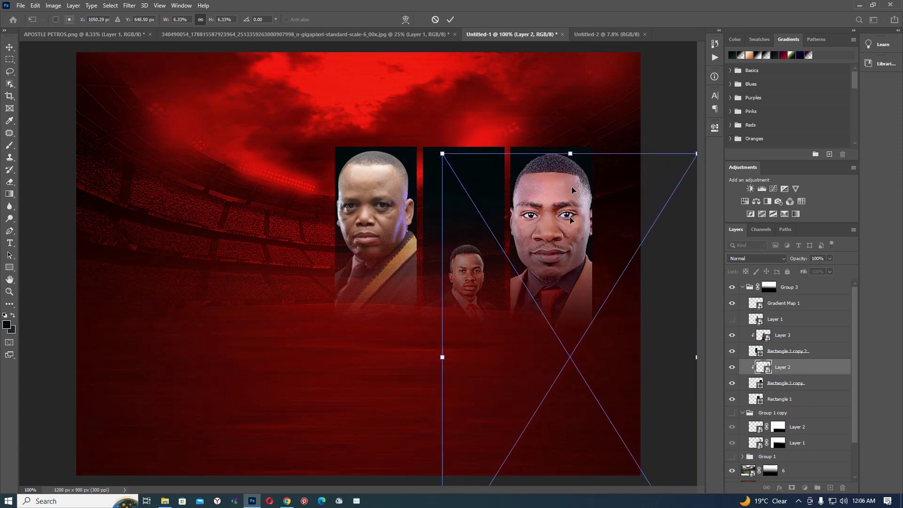
pyautogui.click(450, 19)
# Step: Move Gradient Map 1 above Rectangle 1, scale it over the centre panel and clip it
pyautogui.click(474, 300)
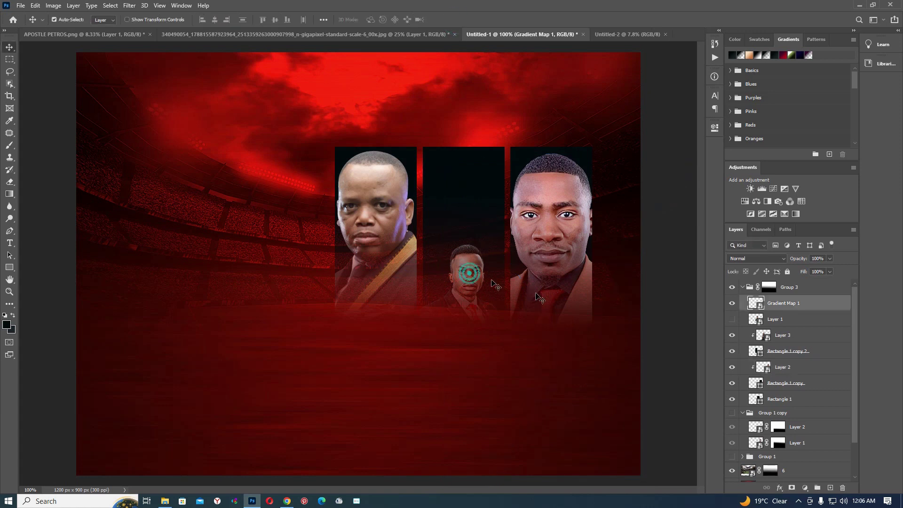
pyautogui.moveTo(800, 305); pyautogui.dragTo(777, 391)
pyautogui.hotkey('ctrl', 't')
pyautogui.moveTo(504, 262); pyautogui.dragTo(591, 146)
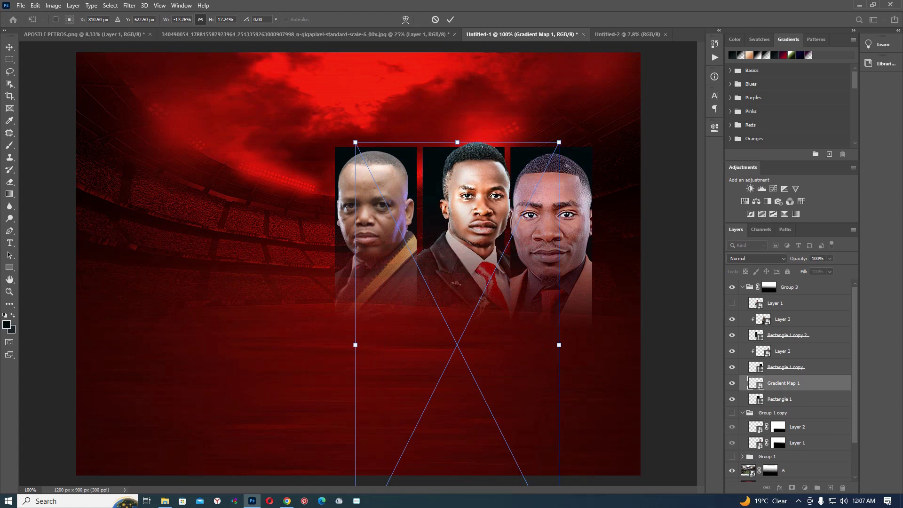
pyautogui.moveTo(511, 213); pyautogui.dragTo(499, 217)
pyautogui.click(450, 20)
pyautogui.keyDown('alt'); pyautogui.click(789, 389); pyautogui.keyUp('alt')
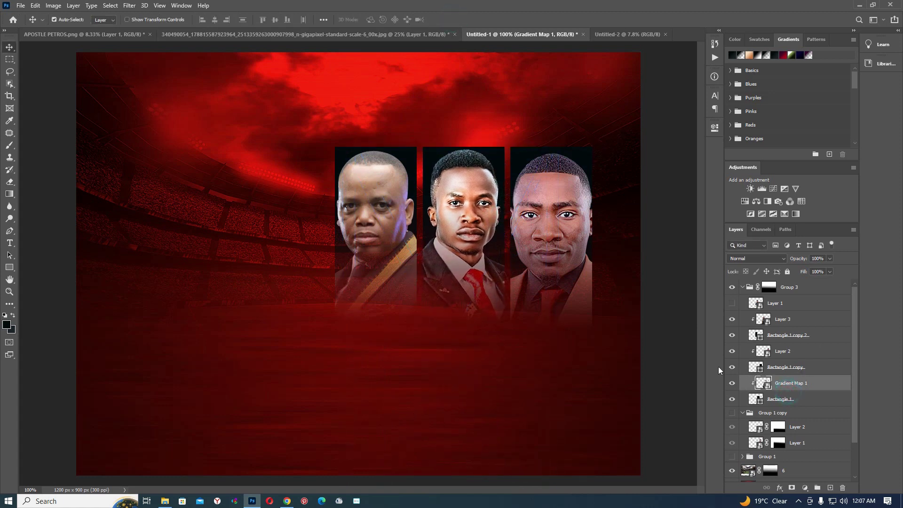
# Step: Refine the right portrait: shrink it to 5.10% and shift it 8 px right
pyautogui.moveTo(544, 215); pyautogui.dragTo(544, 206)
pyautogui.hotkey('ctrl', 't')
pyautogui.moveTo(443, 148); pyautogui.dragTo(456, 172)
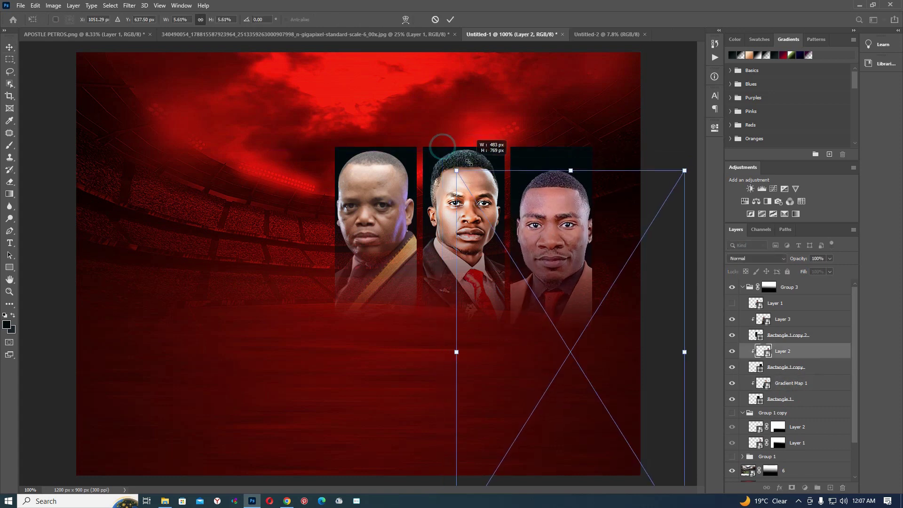
pyautogui.moveTo(543, 258); pyautogui.dragTo(540, 235)
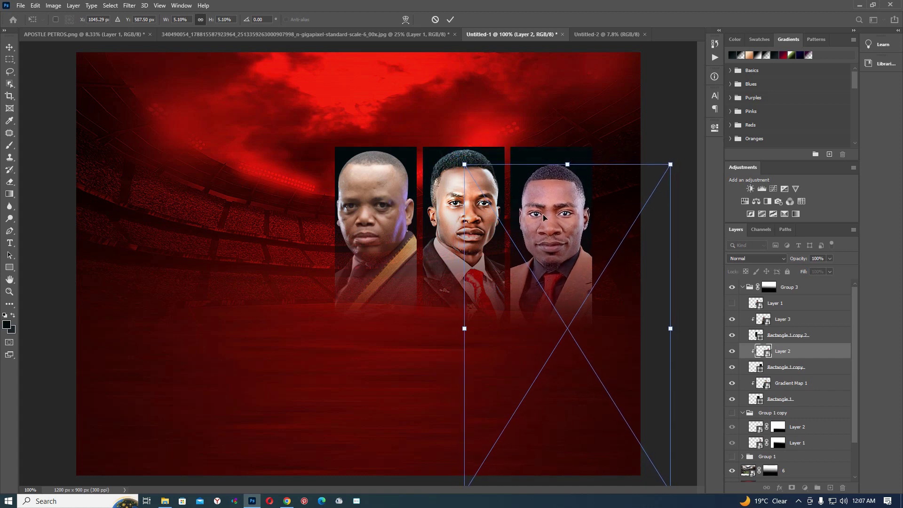
pyautogui.moveTo(456, 149); pyautogui.dragTo(481, 170)
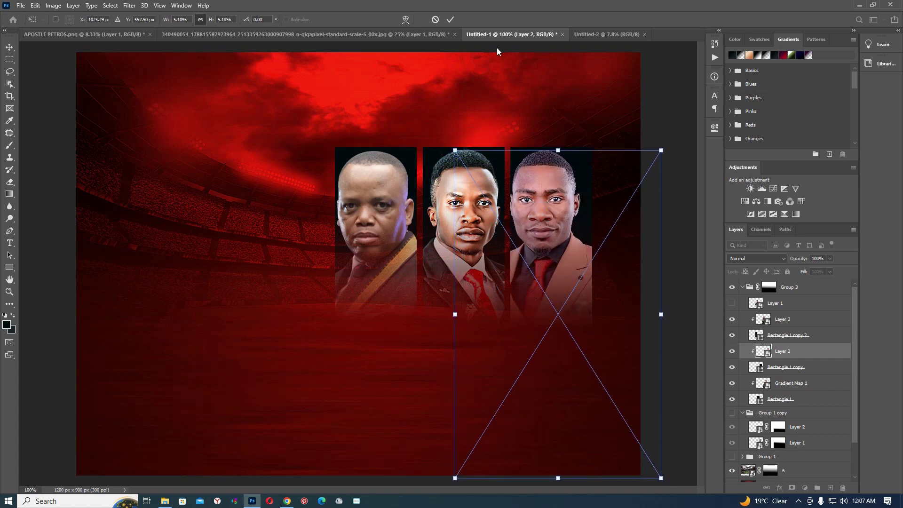
pyautogui.click(452, 19)
pyautogui.moveTo(604, 210); pyautogui.dragTo(608, 210)
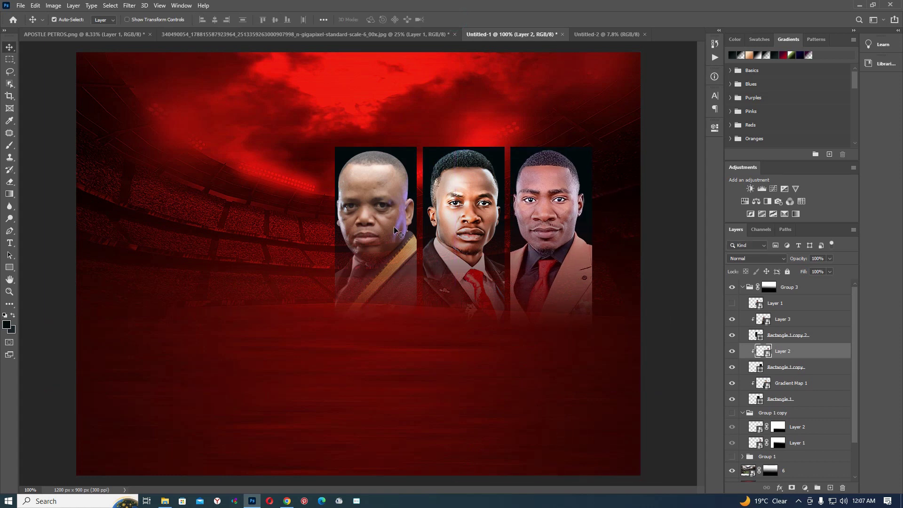
# Step: Redraw the gradient on Group 3's mask so the portraits fade out at the bottom
pyautogui.click(769, 287)
pyautogui.click(10, 193)
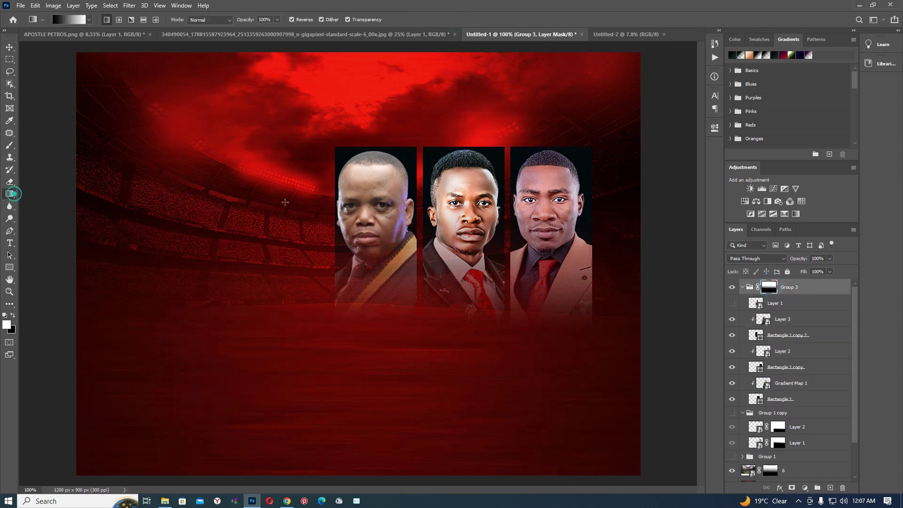
pyautogui.moveTo(443, 305); pyautogui.dragTo(441, 246)
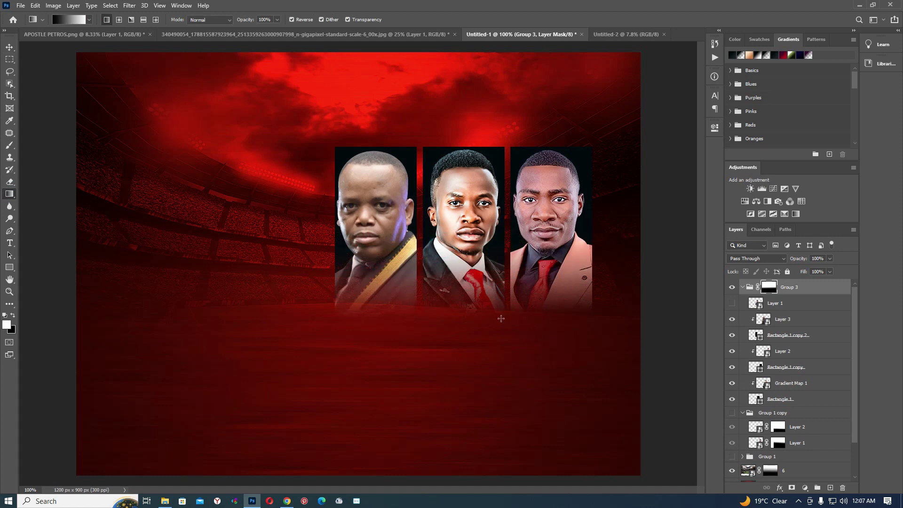
pyautogui.scroll(-5, 521, 316)
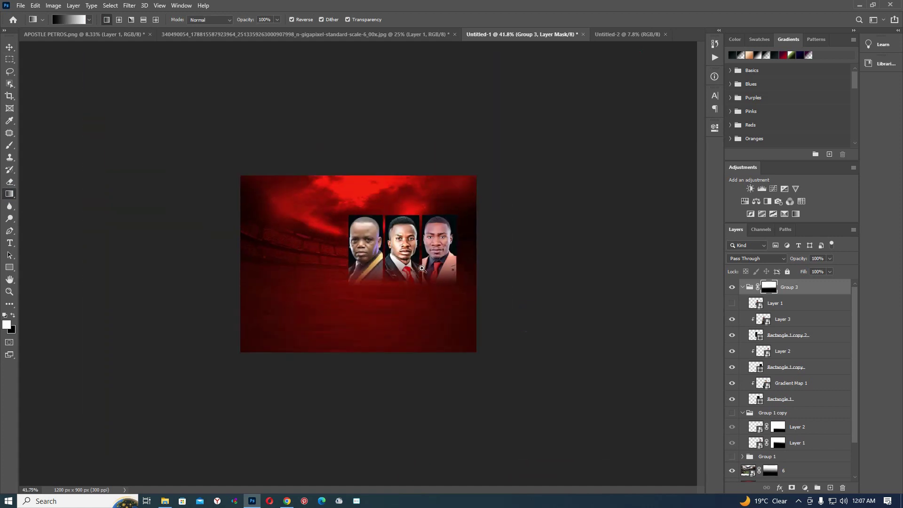
pyautogui.scroll(2, 520, 317)
# Step: Recolour the first panel's backing rectangle to bright orange after trying 00bfff and dark red
pyautogui.click(757, 335)
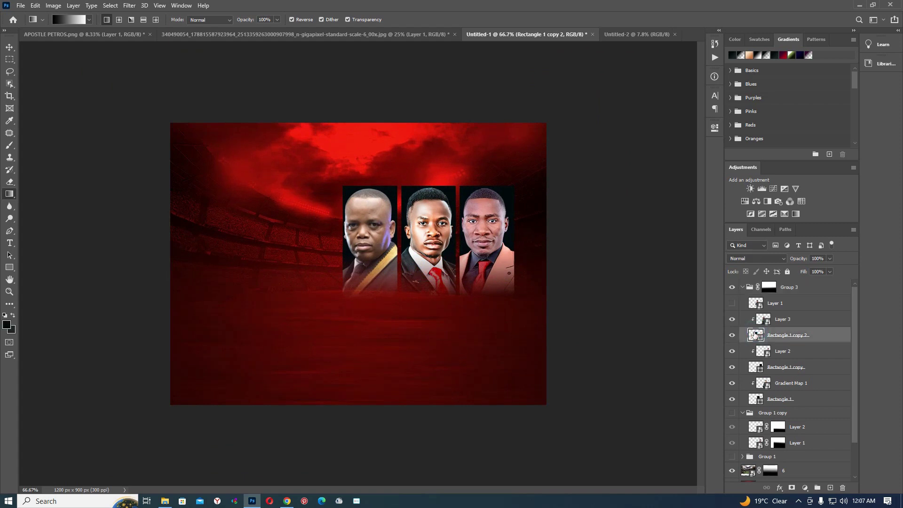
pyautogui.doubleClick(755, 335)
pyautogui.write('00bfff')
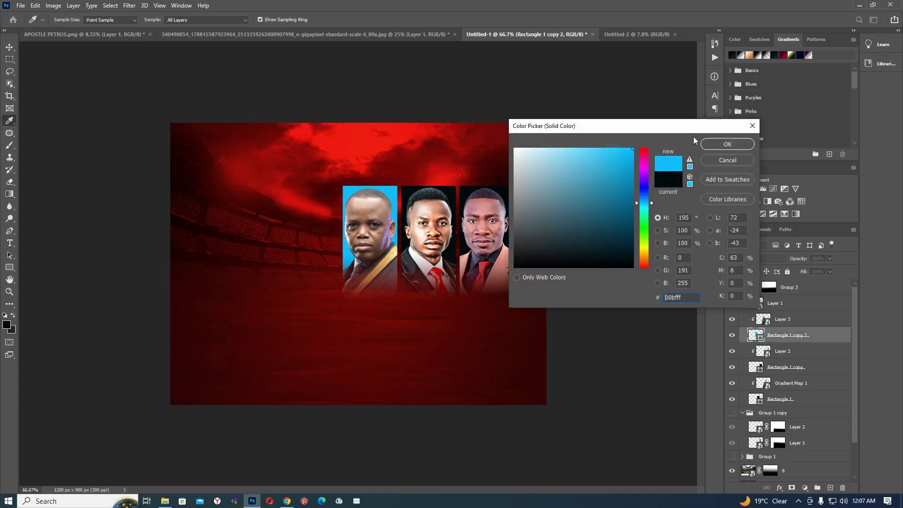
pyautogui.moveTo(641, 216); pyautogui.dragTo(642, 262)
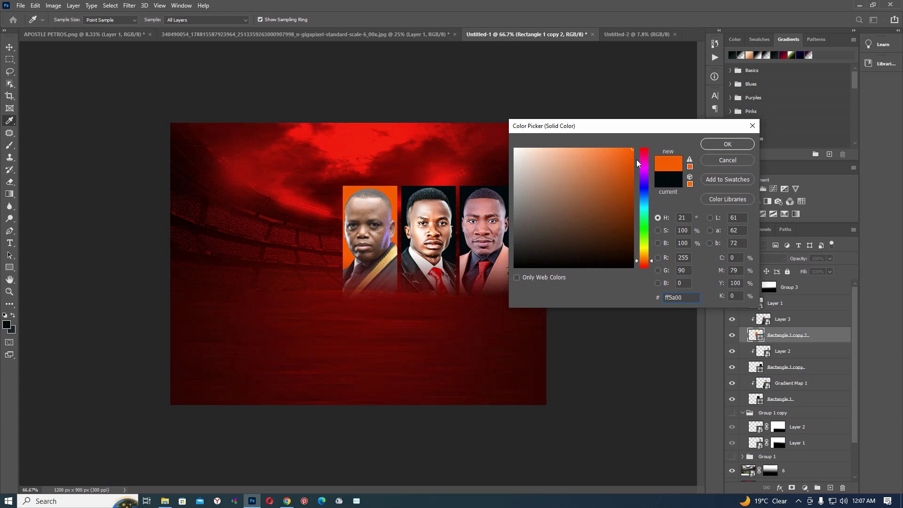
pyautogui.moveTo(638, 162); pyautogui.dragTo(641, 147)
pyautogui.moveTo(612, 187)
pyautogui.mouseDown()
pyautogui.moveTo(617, 240)
pyautogui.moveTo(643, 277)
pyautogui.moveTo(643, 251)
pyautogui.moveTo(644, 258)
pyautogui.mouseUp()
pyautogui.click(633, 220)
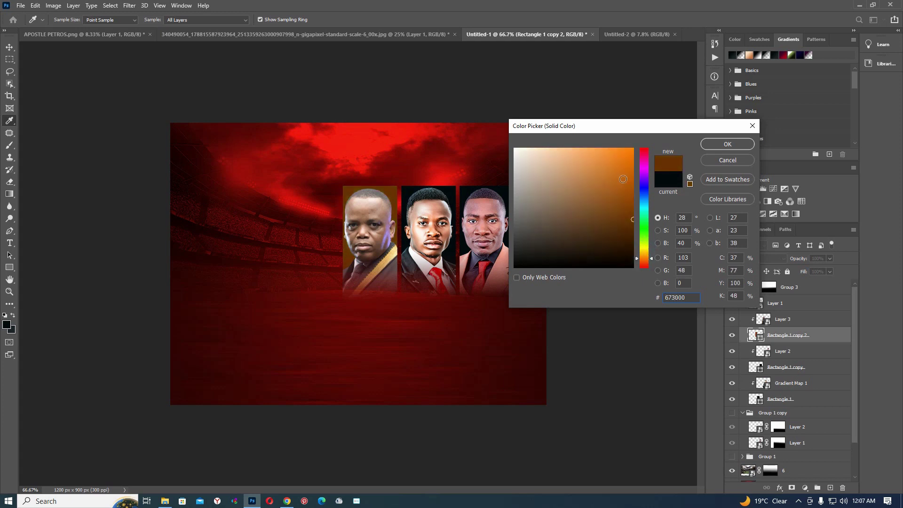
pyautogui.moveTo(625, 177); pyautogui.dragTo(650, 108)
pyautogui.click(722, 142)
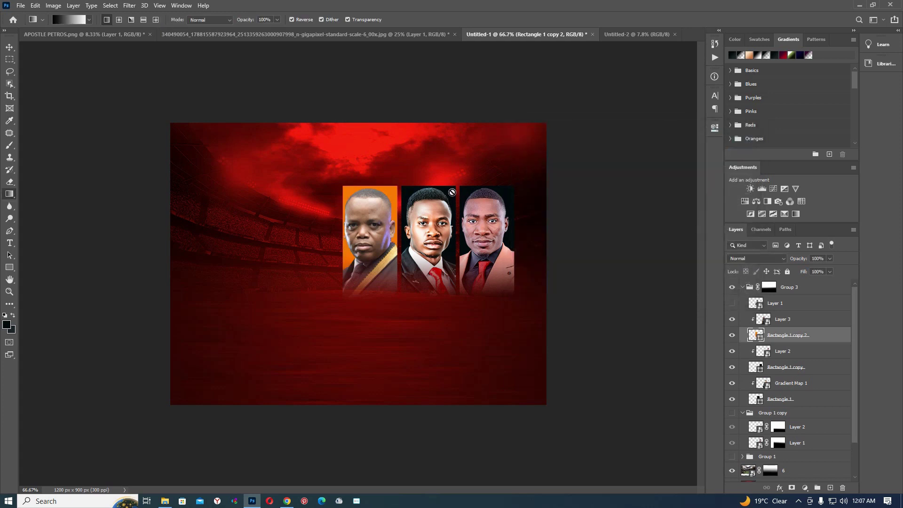
# Step: Change the middle panel's fill colour to blue
pyautogui.click(9, 47)
pyautogui.click(454, 191)
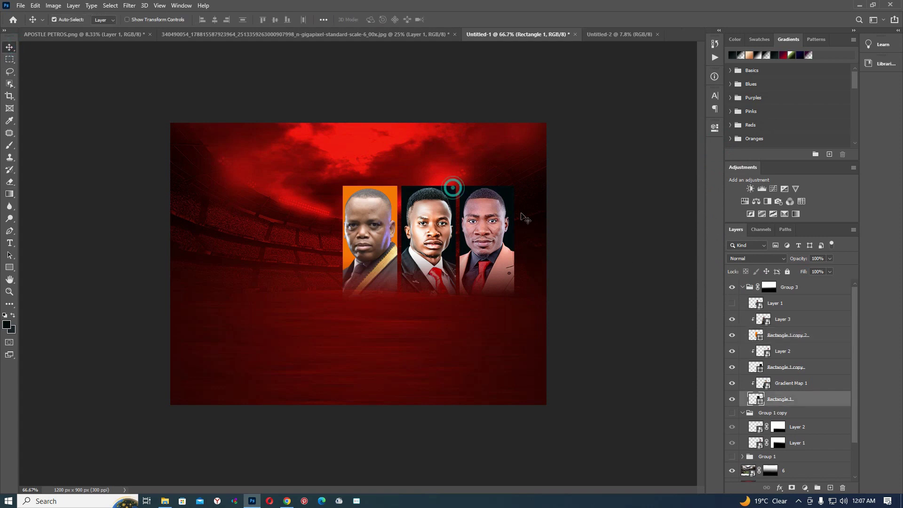
pyautogui.doubleClick(757, 399)
pyautogui.click(631, 150)
pyautogui.moveTo(644, 207)
pyautogui.mouseDown()
pyautogui.moveTo(645, 141)
pyautogui.moveTo(632, 205)
pyautogui.moveTo(642, 190)
pyautogui.moveTo(633, 149)
pyautogui.mouseUp()
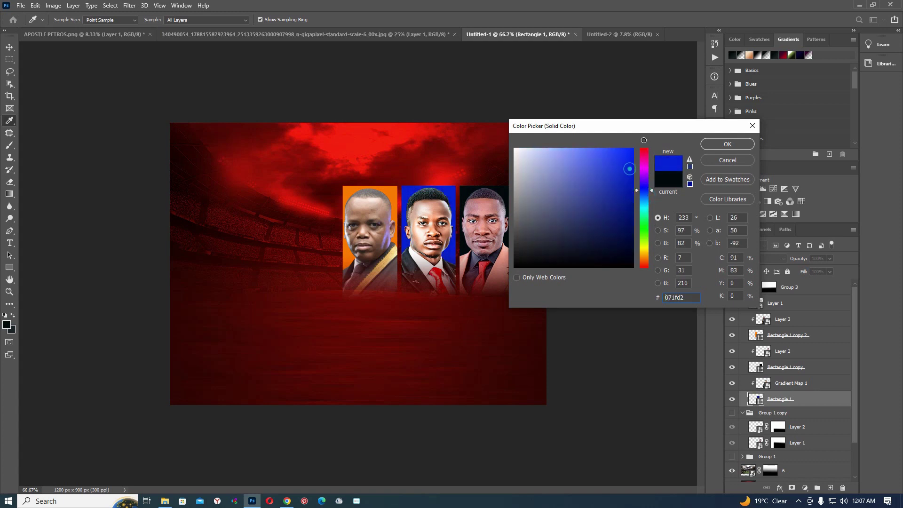
pyautogui.click(724, 144)
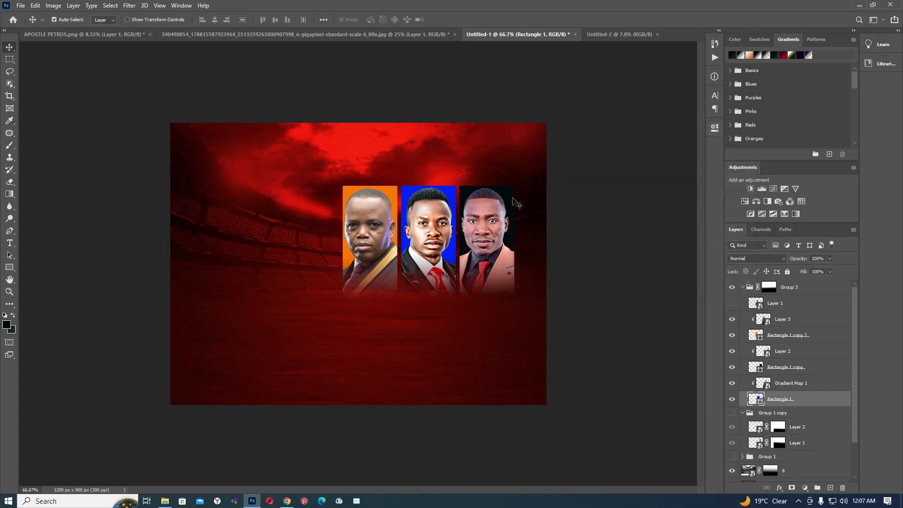
# Step: Set the right panel's fill to white after trying yellow
pyautogui.click(762, 372)
pyautogui.doubleClick(752, 368)
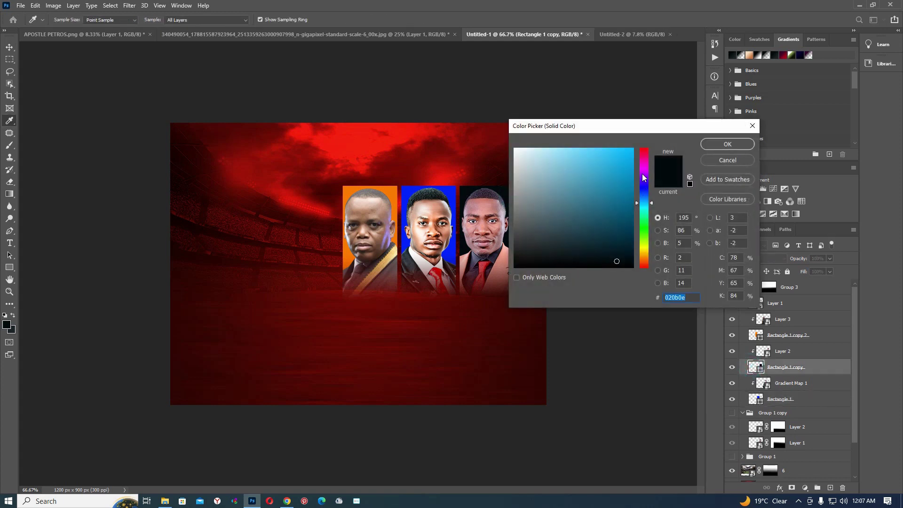
pyautogui.click(644, 249)
pyautogui.moveTo(600, 207); pyautogui.dragTo(651, 128)
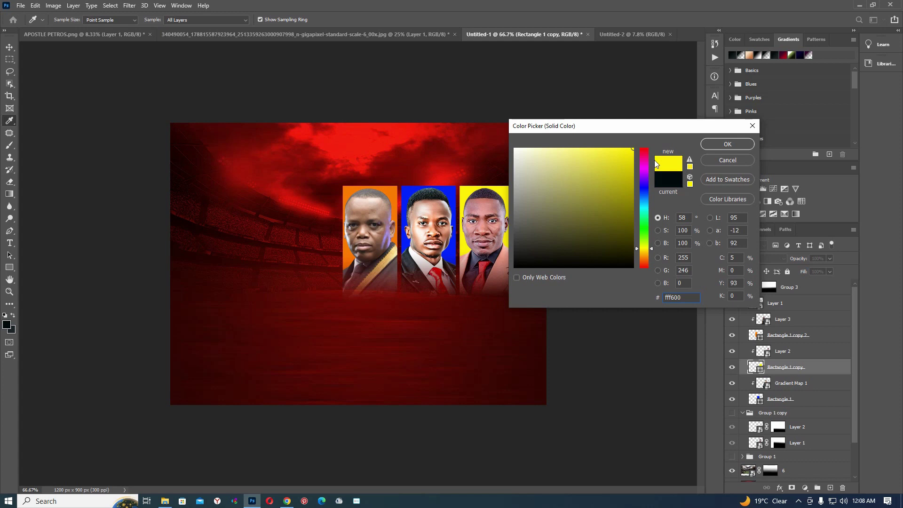
pyautogui.moveTo(570, 187); pyautogui.dragTo(500, 78)
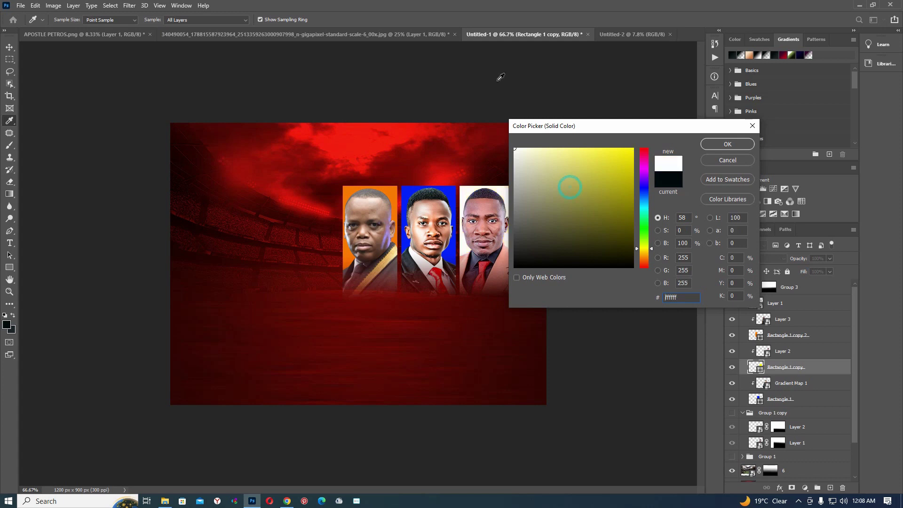
pyautogui.click(708, 144)
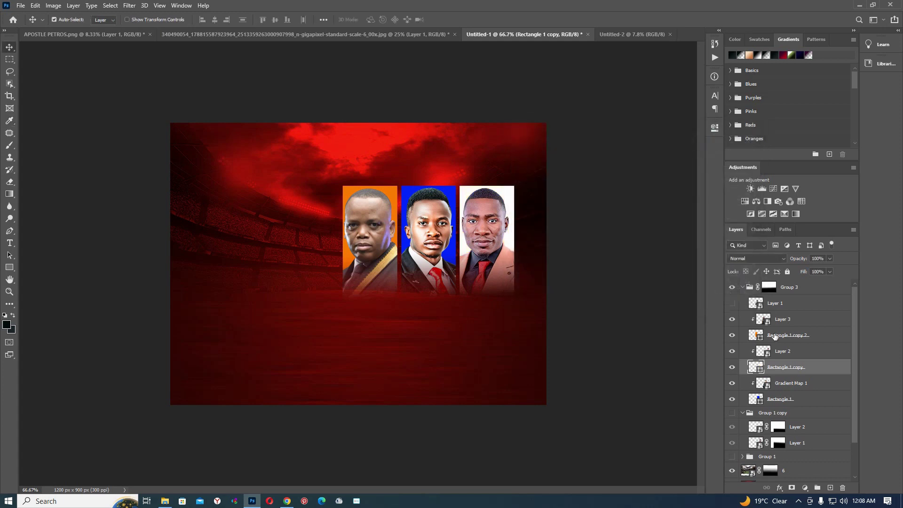
# Step: Make the middle and first panels' fills white as well
pyautogui.doubleClick(754, 400)
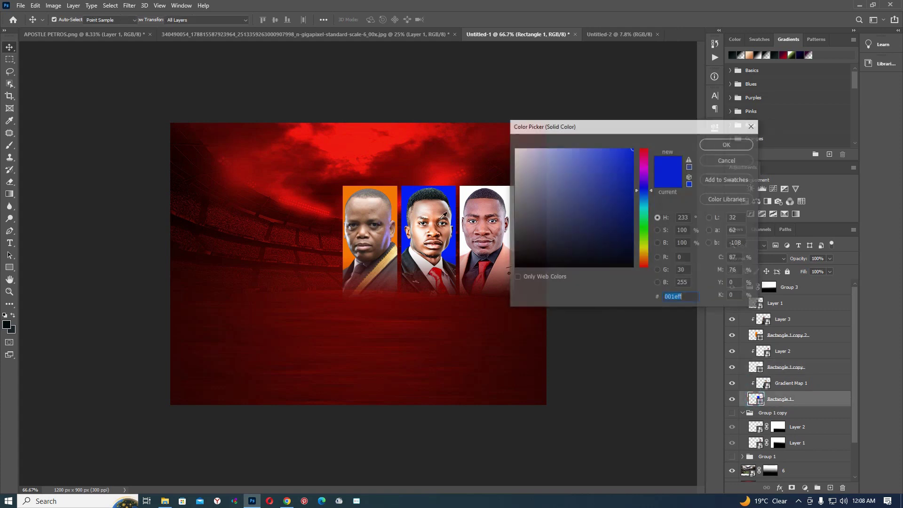
pyautogui.click(710, 143)
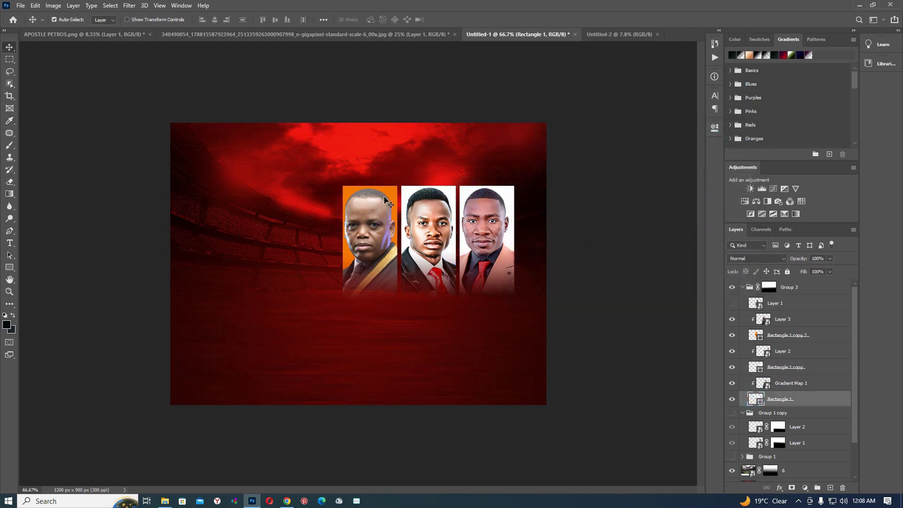
pyautogui.click(748, 334)
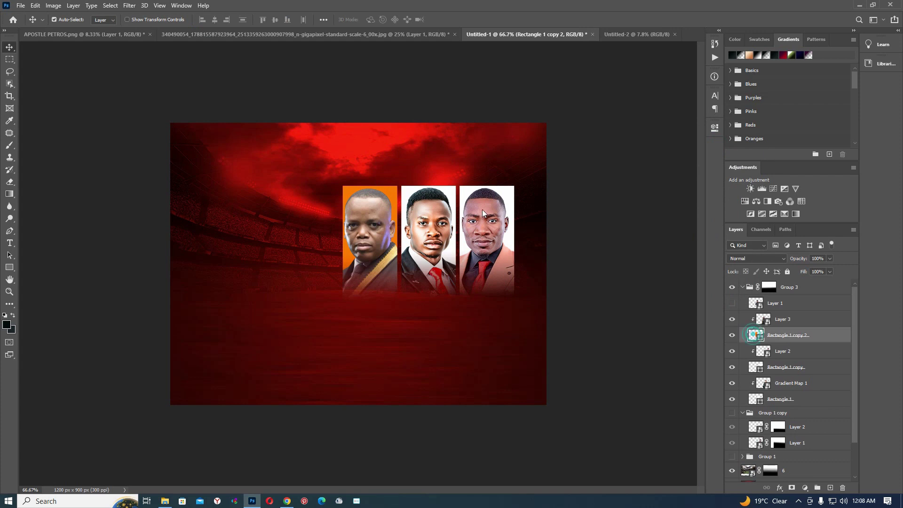
pyautogui.click(468, 185)
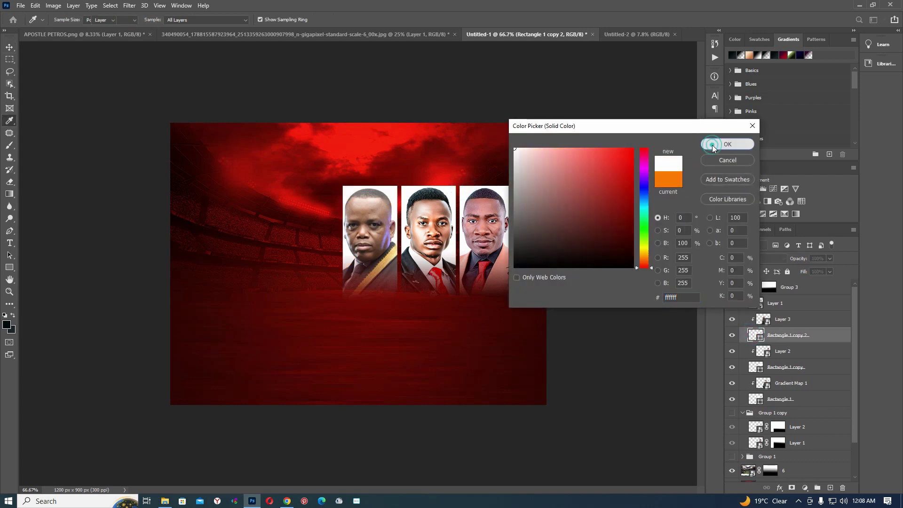
pyautogui.click(713, 146)
pyautogui.scroll(-4, 457, 260)
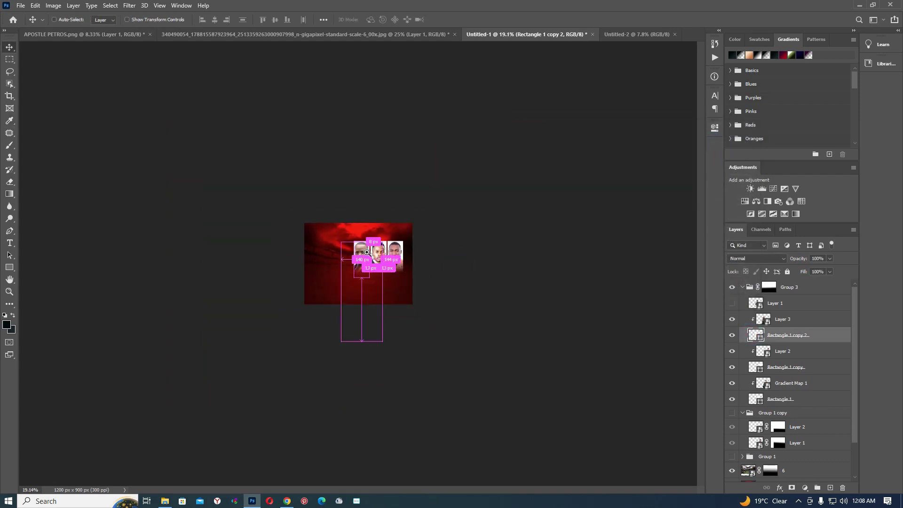
pyautogui.scroll(3, 447, 271)
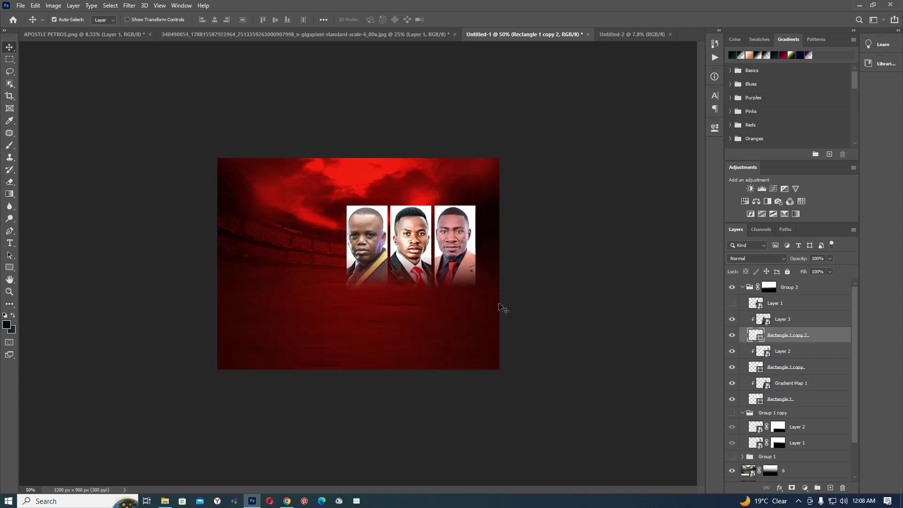
pyautogui.scroll(1, 422, 287)
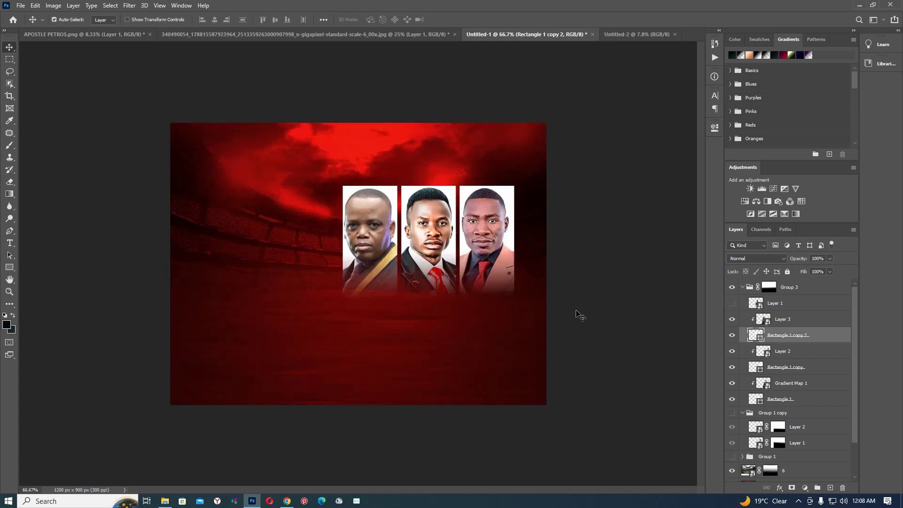
# Step: Erase the bottom of Group 3's mask with a large soft Eraser
pyautogui.click(742, 287)
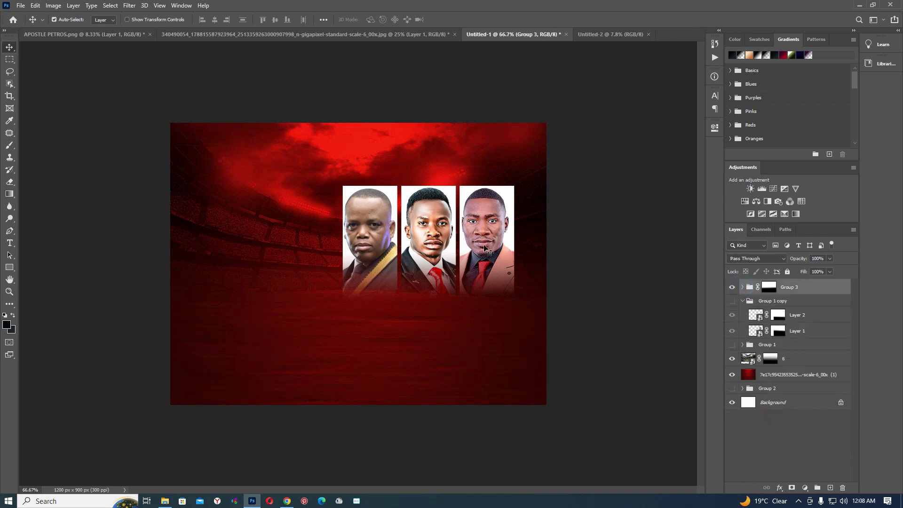
pyautogui.click(769, 287)
pyautogui.press('e')
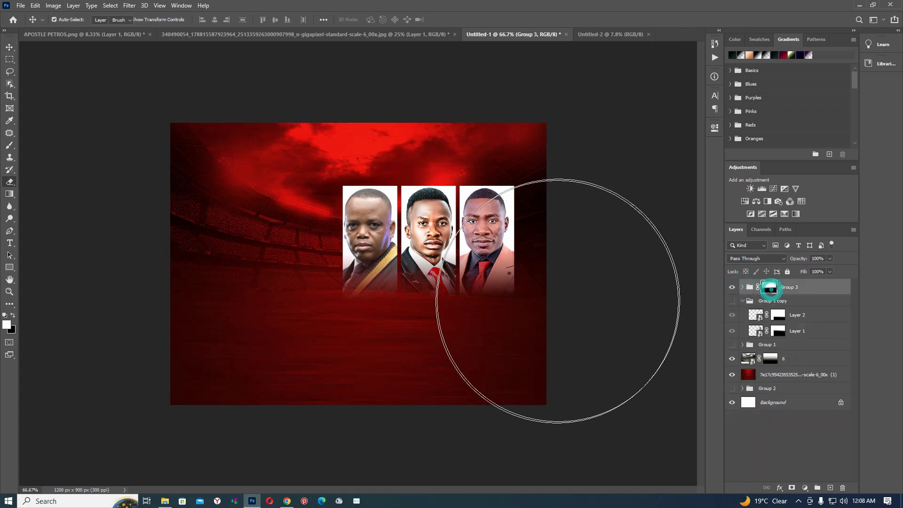
pyautogui.rightClick(434, 330)
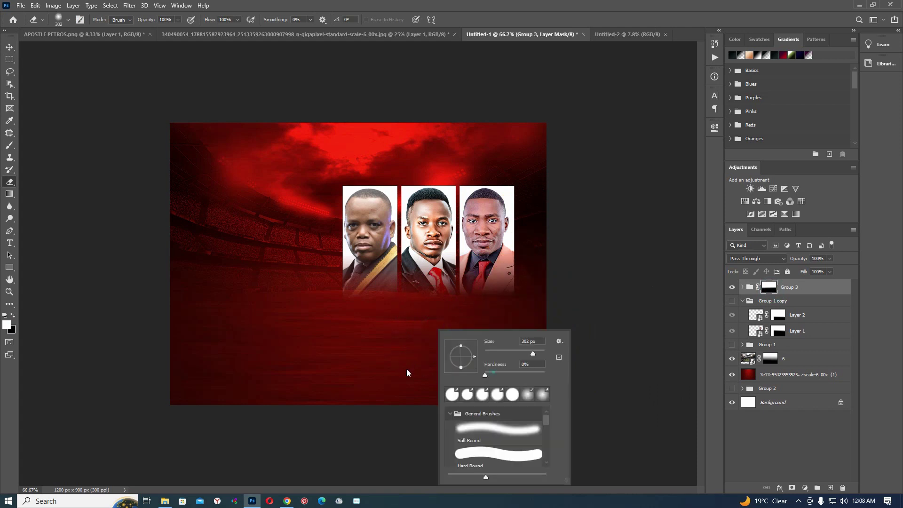
pyautogui.press('Escape')
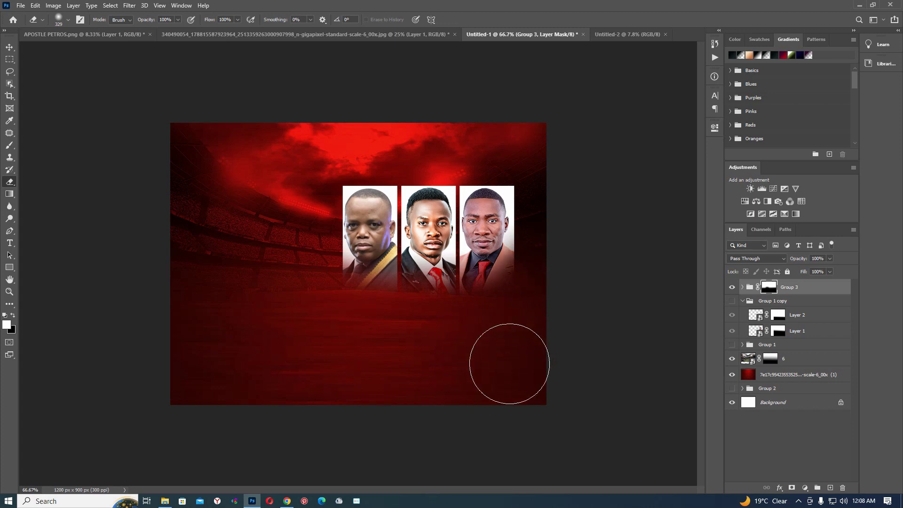
pyautogui.click(10, 47)
# Step: Scale the portrait panel group to 130% and centre it on the poster
pyautogui.hotkey('ctrl', 't')
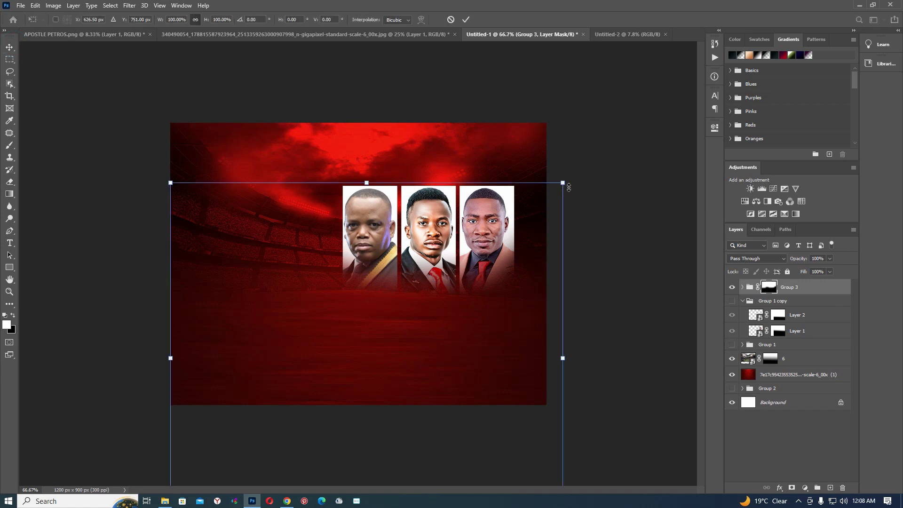
pyautogui.moveTo(569, 188); pyautogui.dragTo(623, 133)
pyautogui.moveTo(534, 190)
pyautogui.mouseDown()
pyautogui.moveTo(397, 253)
pyautogui.moveTo(441, 240)
pyautogui.mouseUp()
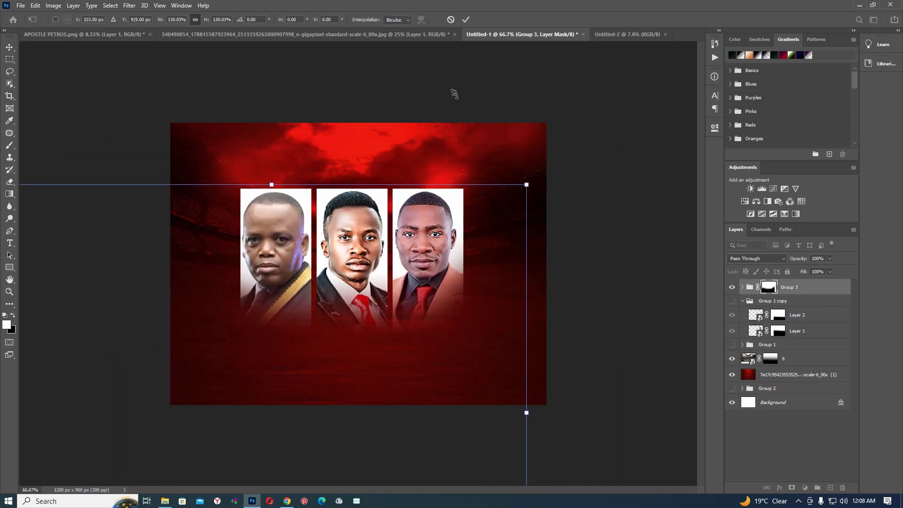
pyautogui.click(465, 19)
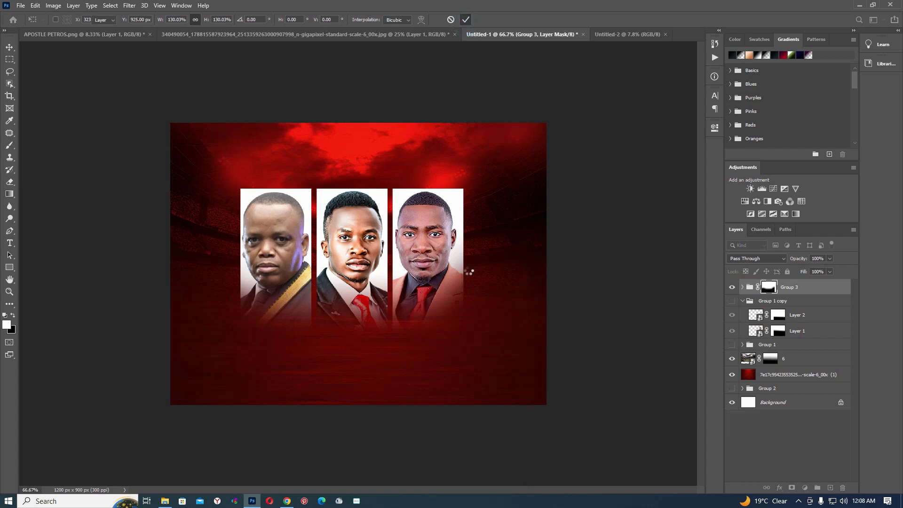
pyautogui.moveTo(468, 274); pyautogui.dragTo(471, 258)
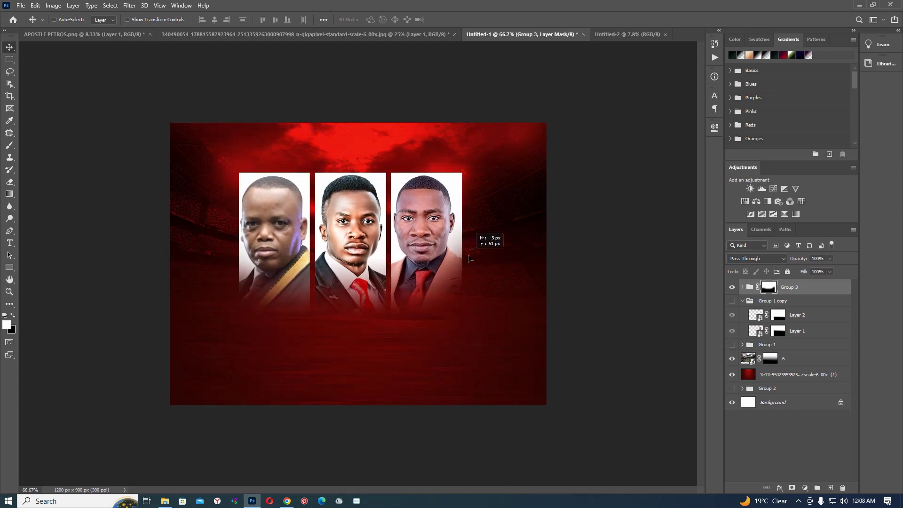
pyautogui.keyDown('ctrl'); pyautogui.click(491, 245); pyautogui.keyUp('ctrl')
# Step: Move the layer 6 stadium-light overlay up to the top of the poster
pyautogui.hotkey('ctrl', 't')
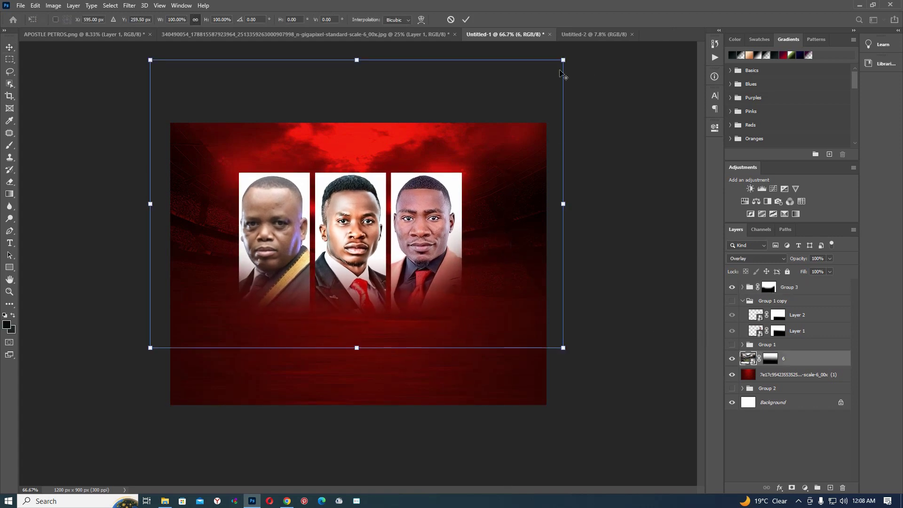
pyautogui.moveTo(421, 205); pyautogui.dragTo(419, 151)
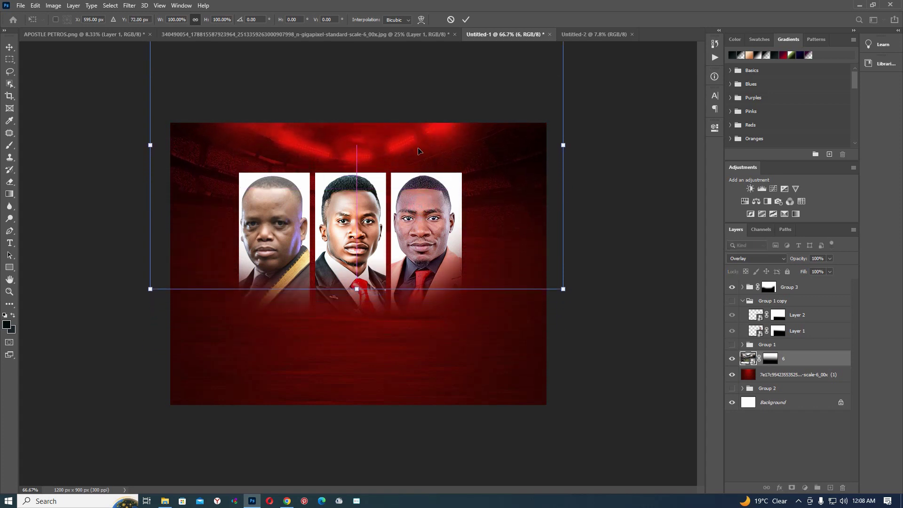
pyautogui.click(465, 21)
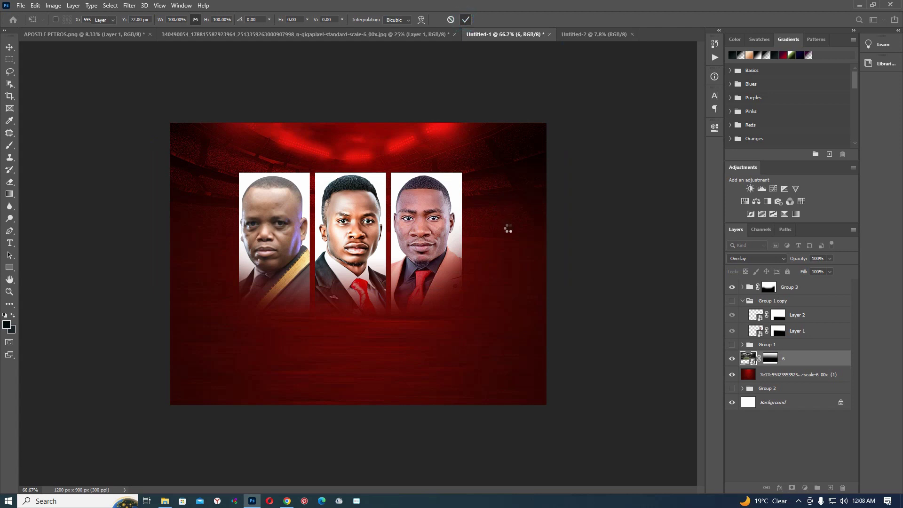
# Step: Duplicate the overlay, rotate the copy 180°, and place it below the portraits
pyautogui.hotkey('ctrl', 'j')
pyautogui.hotkey('ctrl', 't')
pyautogui.rightClick(413, 230)
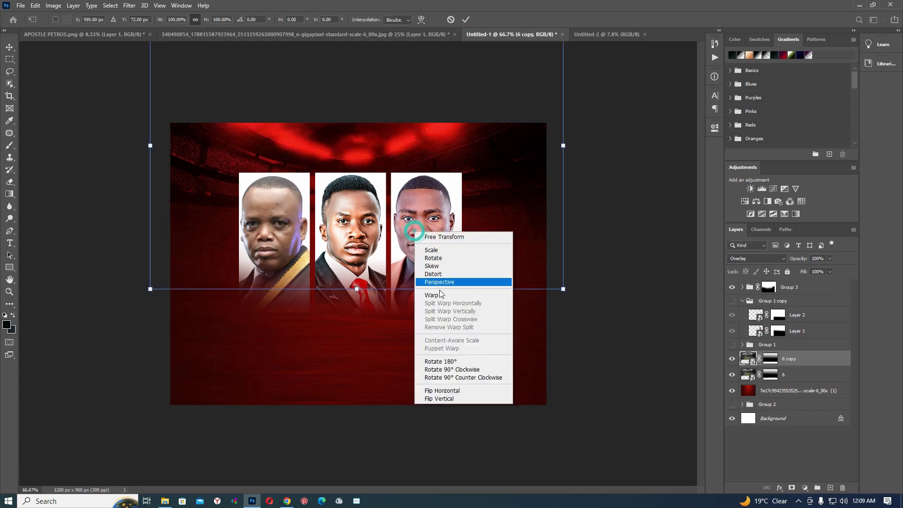
pyautogui.click(437, 361)
pyautogui.moveTo(427, 225); pyautogui.dragTo(432, 346)
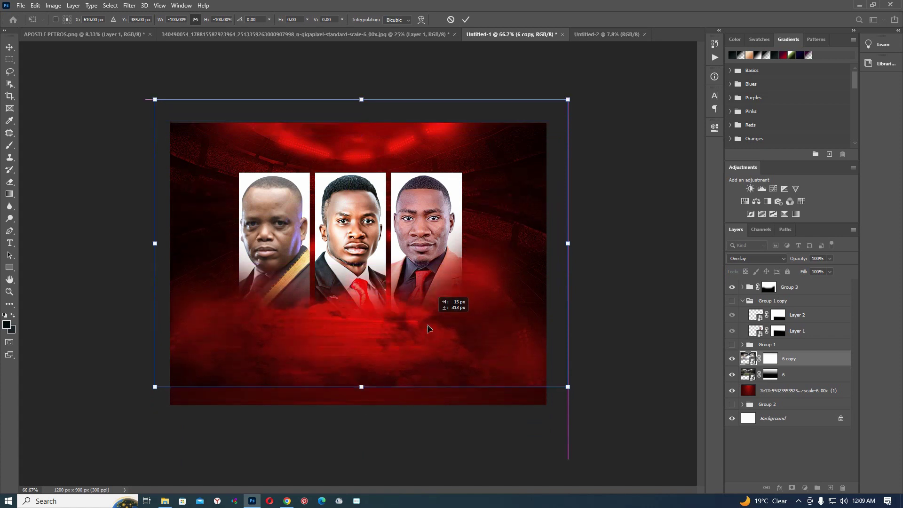
pyautogui.moveTo(431, 346); pyautogui.dragTo(430, 348)
pyautogui.click(470, 18)
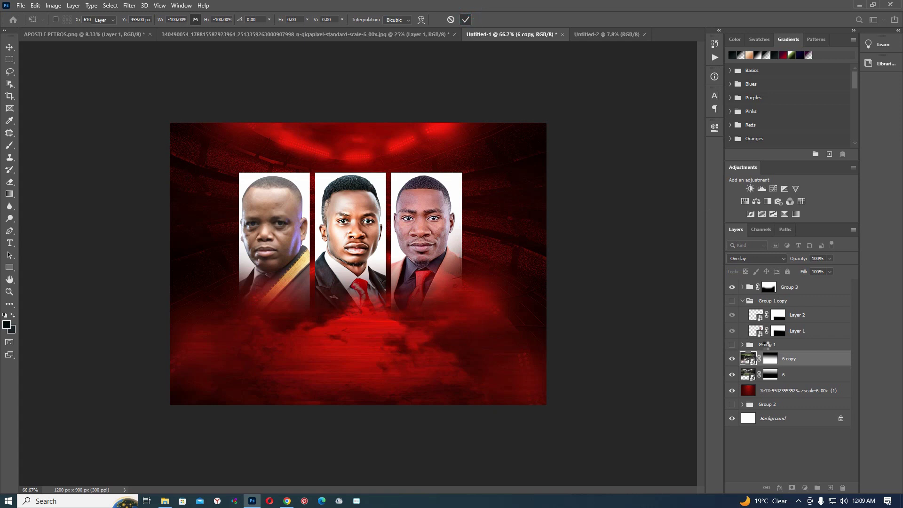
# Step: Erase the lower-left part of the rotated smoke copy on its mask
pyautogui.press('e')
pyautogui.click(771, 358)
pyautogui.click(282, 289)
pyautogui.moveTo(282, 290); pyautogui.dragTo(161, 302)
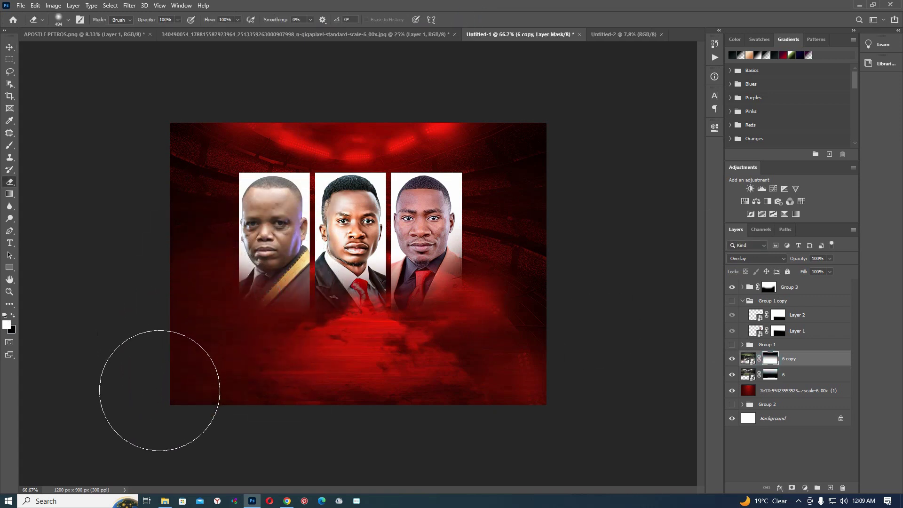
# Step: Duplicate the smoke as 6 copy 2, flip it horizontally and shift it right
pyautogui.hotkey('ctrl', 'j')
pyautogui.hotkey('ctrl', 't')
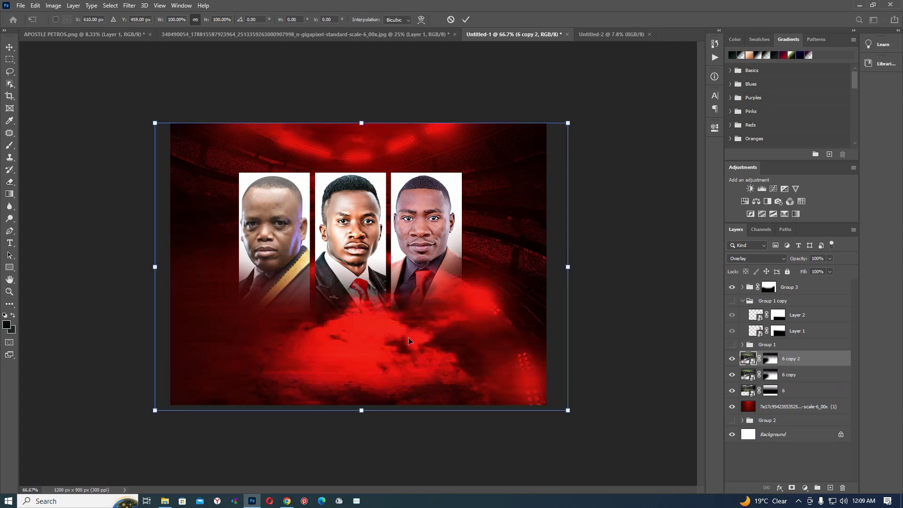
pyautogui.rightClick(409, 338)
pyautogui.click(436, 325)
pyautogui.moveTo(461, 330)
pyautogui.mouseDown()
pyautogui.moveTo(477, 333)
pyautogui.moveTo(462, 332)
pyautogui.mouseUp()
pyautogui.click(466, 20)
# Step: Erase the flipped copy's edges and select all three glow layers
pyautogui.press('e')
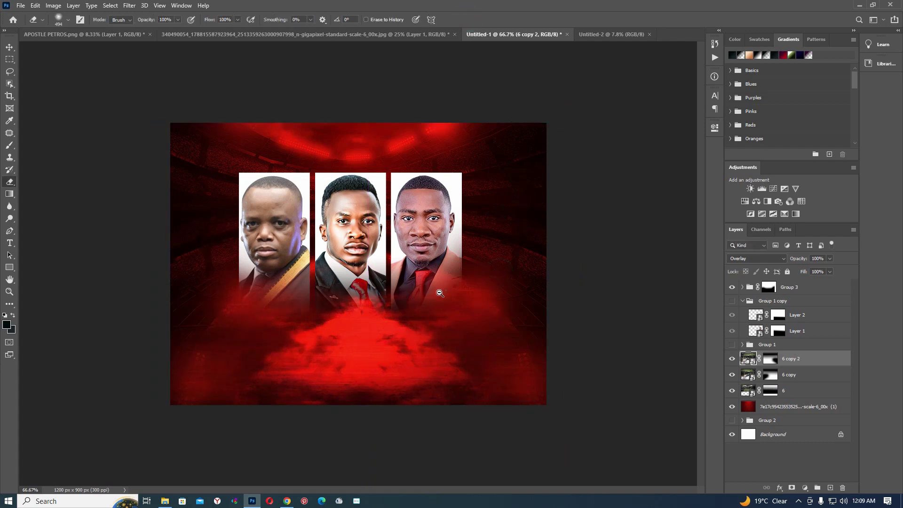
pyautogui.click(440, 294)
pyautogui.keyDown('shift'); pyautogui.click(791, 395); pyautogui.keyUp('shift')
# Step: Group the three glow layers as Group 4 and compare the poster with and without it
pyautogui.hotkey('ctrl', 'g')
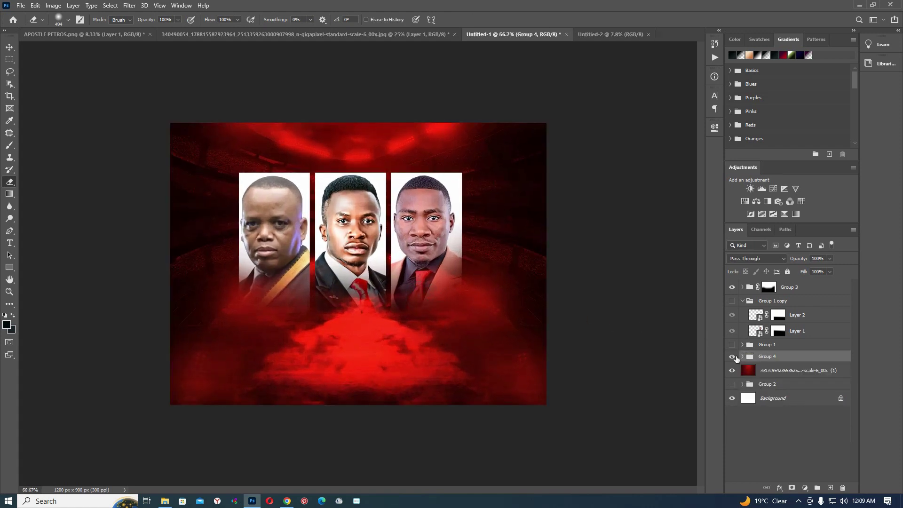
pyautogui.click(732, 356)
pyautogui.click(622, 35)
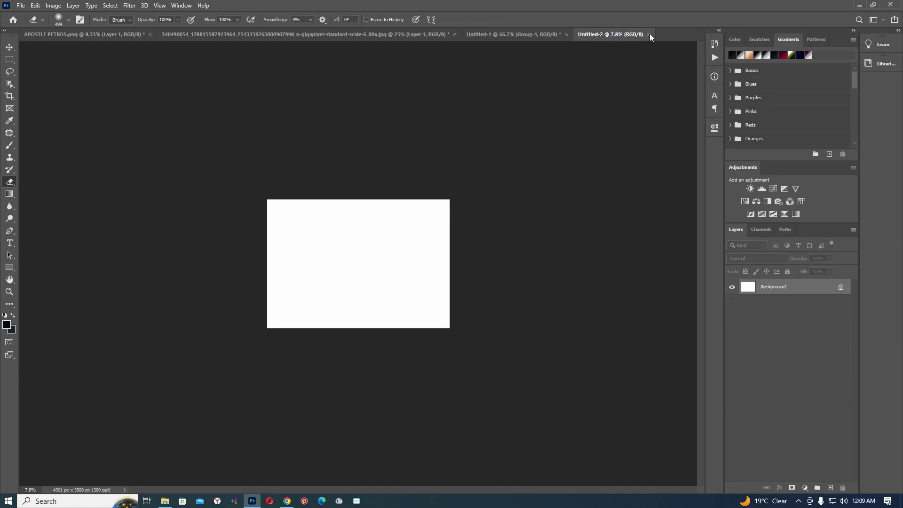
# Step: Close both source portrait photos without saving and return to the Untitled-1 poster
pyautogui.click(406, 36)
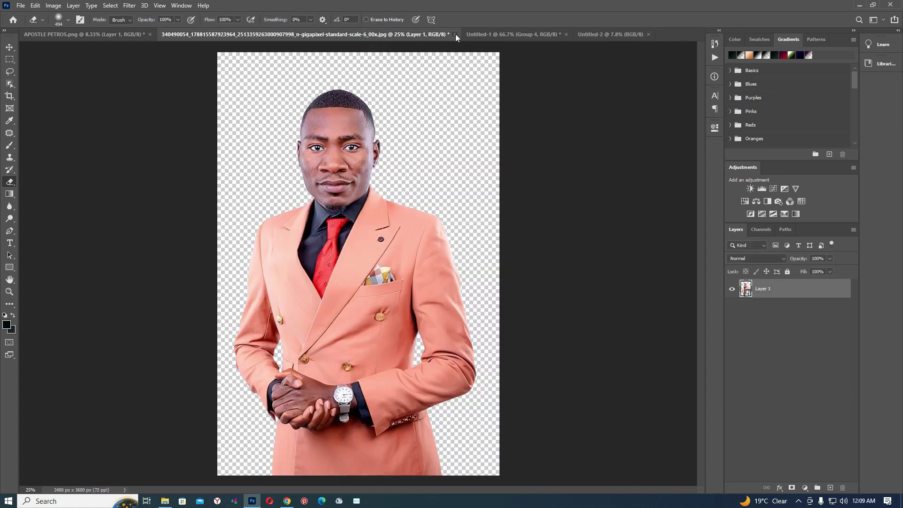
pyautogui.click(454, 34)
pyautogui.click(449, 195)
pyautogui.click(91, 35)
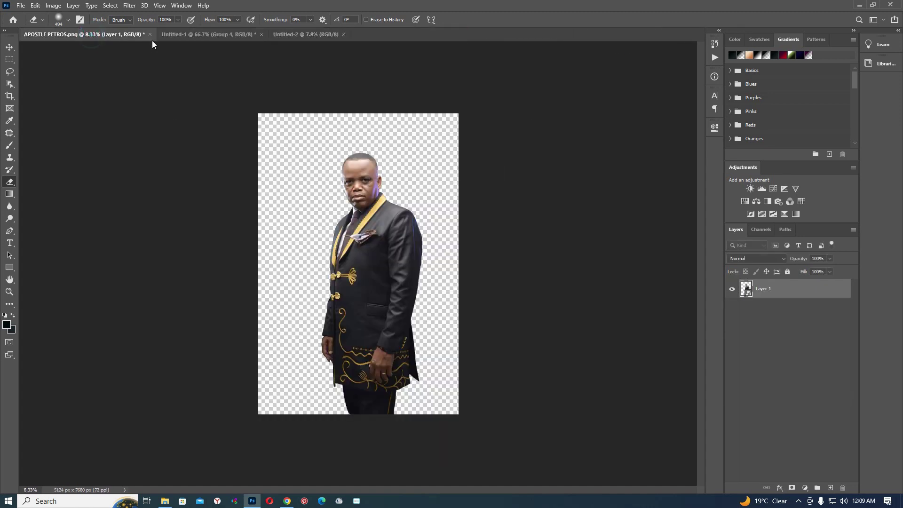
pyautogui.click(150, 35)
pyautogui.click(450, 188)
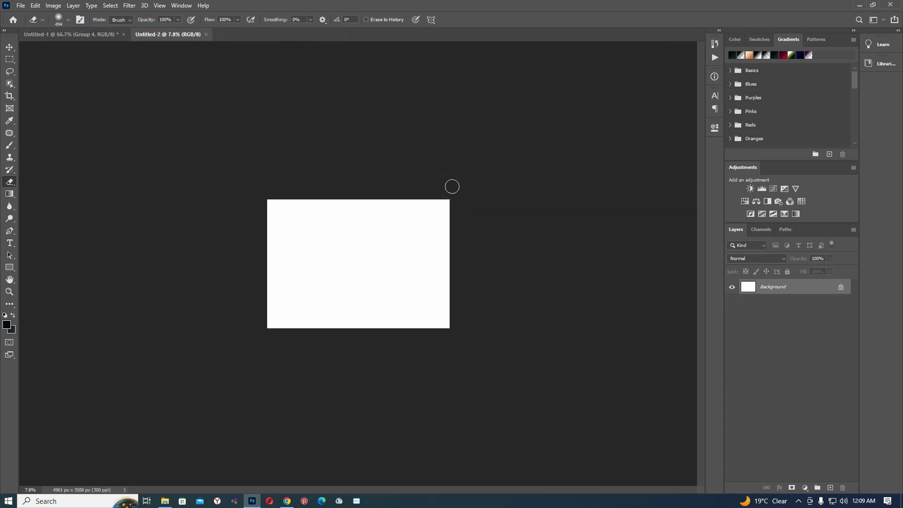
pyautogui.click(85, 34)
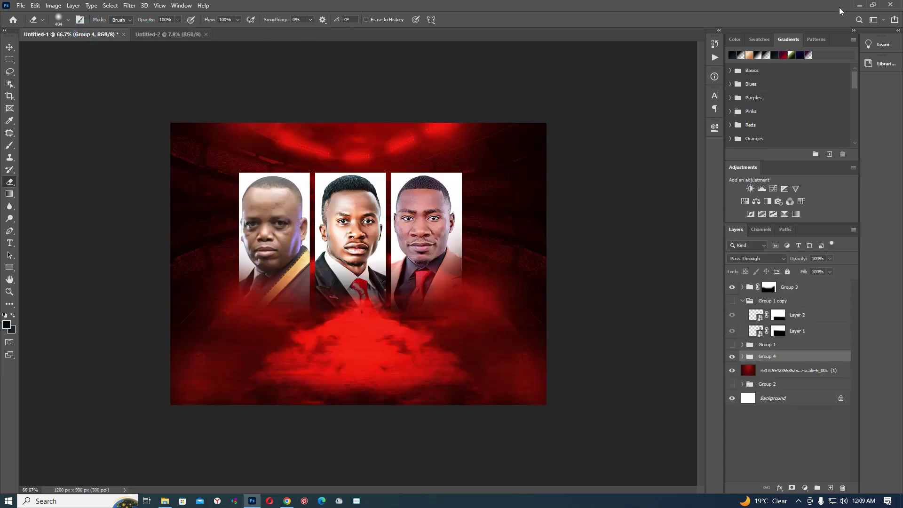
# Step: Shrink the gold HE IS KING title, move its layer to the top, and centre it under the middle portrait
pyautogui.click(859, 6)
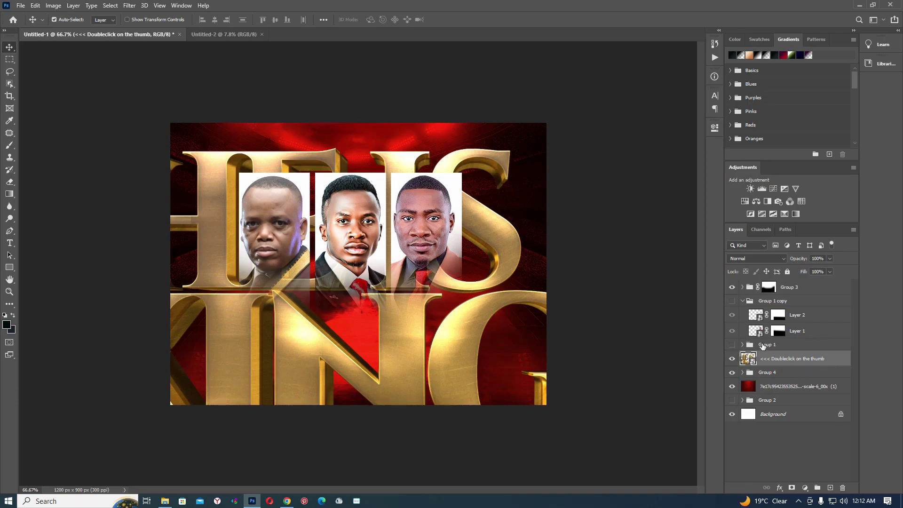
pyautogui.hotkey('ctrl', 't')
pyautogui.moveTo(608, 146); pyautogui.dragTo(357, 280)
pyautogui.moveTo(337, 338); pyautogui.dragTo(370, 362)
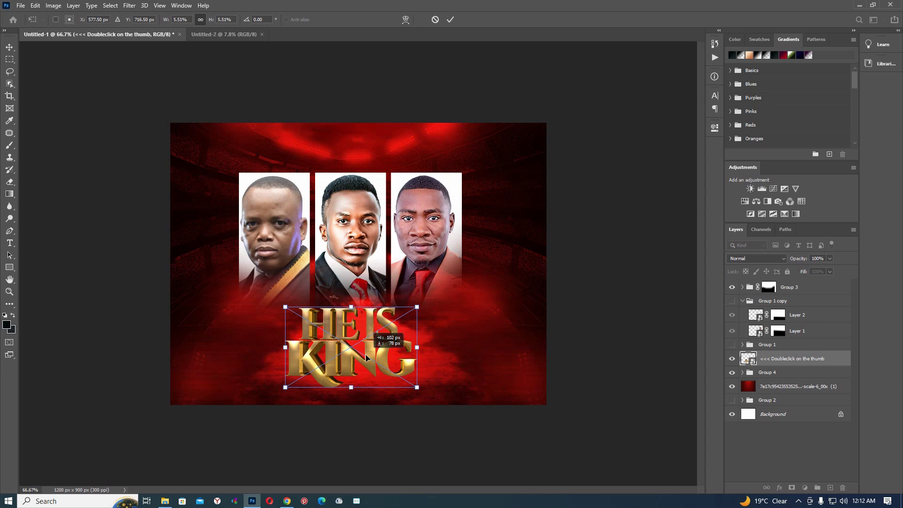
pyautogui.click(451, 19)
pyautogui.moveTo(795, 358); pyautogui.dragTo(791, 282)
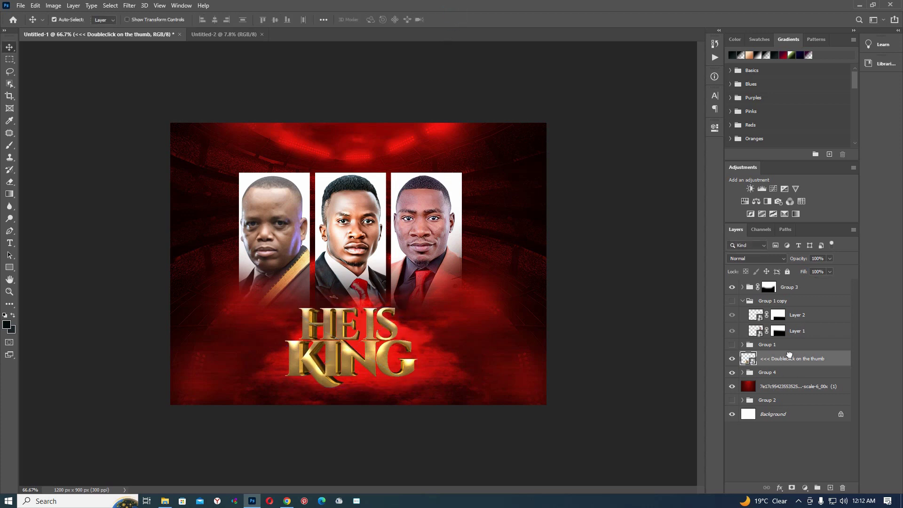
pyautogui.moveTo(359, 340)
pyautogui.mouseDown()
pyautogui.moveTo(372, 341)
pyautogui.moveTo(369, 355)
pyautogui.mouseUp()
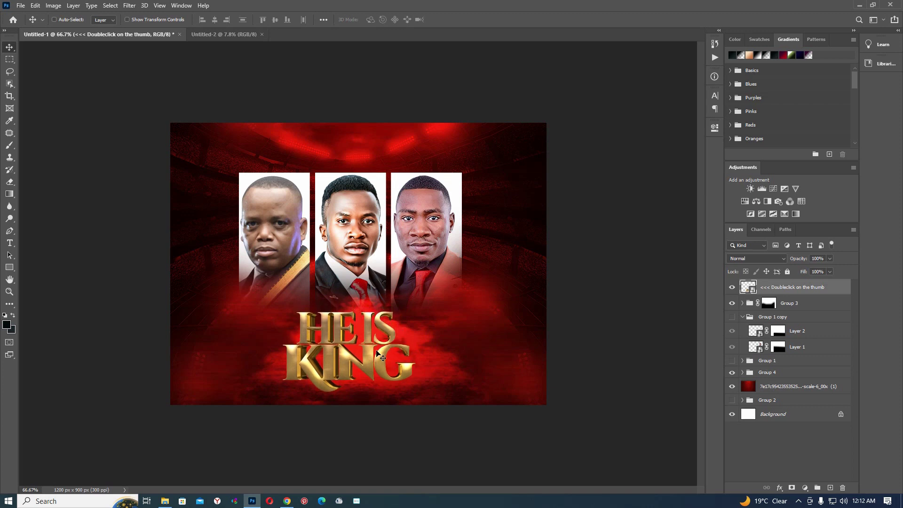
pyautogui.hotkey('ctrl', '+')
pyautogui.hotkey('ctrl', '+')
pyautogui.hotkey('ctrl', '-')
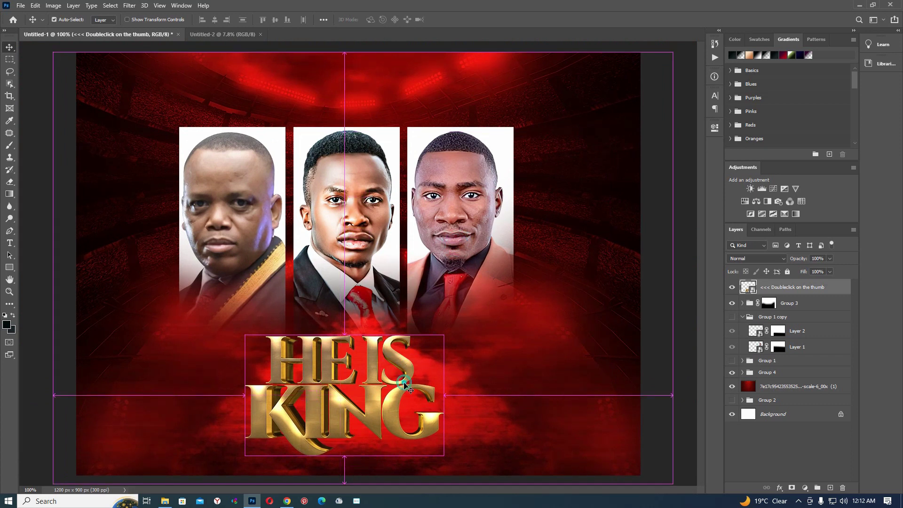
pyautogui.moveTo(388, 406); pyautogui.dragTo(390, 408)
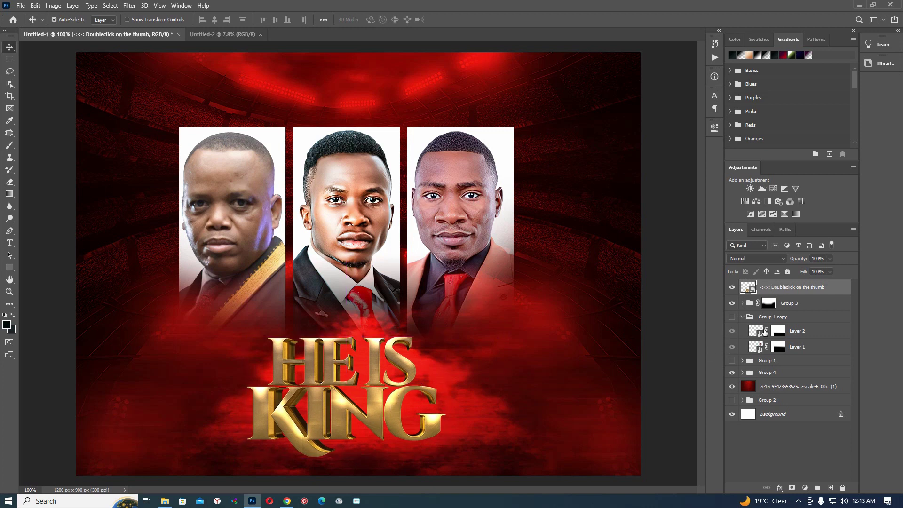
# Step: Drag gold textures 1828786 and 1828832 (1) from H:\DOWN into the poster
pyautogui.click(171, 502)
pyautogui.scroll(-5, 41, 355)
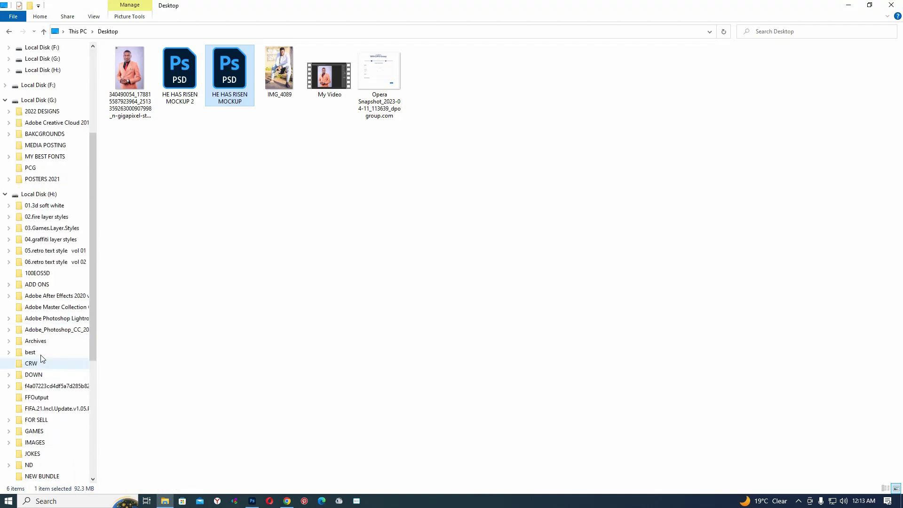
pyautogui.scroll(-4, 41, 348)
pyautogui.click(32, 231)
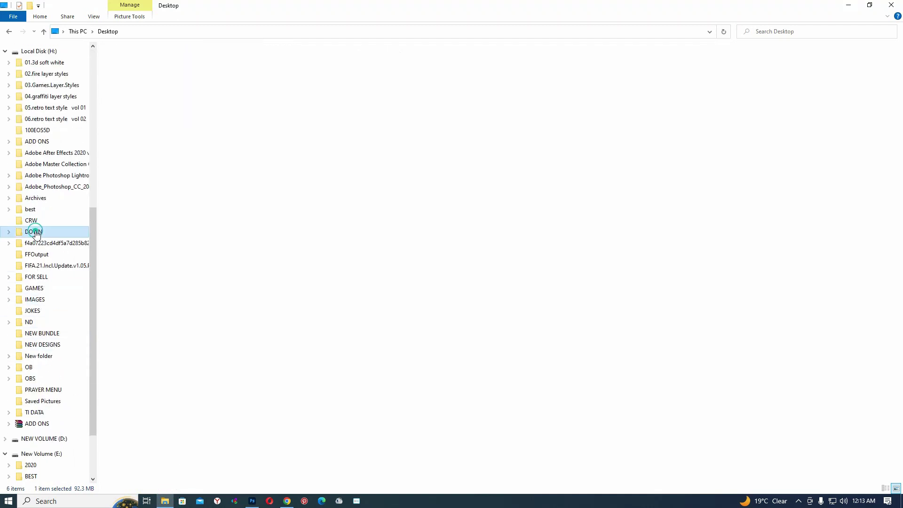
pyautogui.moveTo(758, 306); pyautogui.dragTo(252, 492)
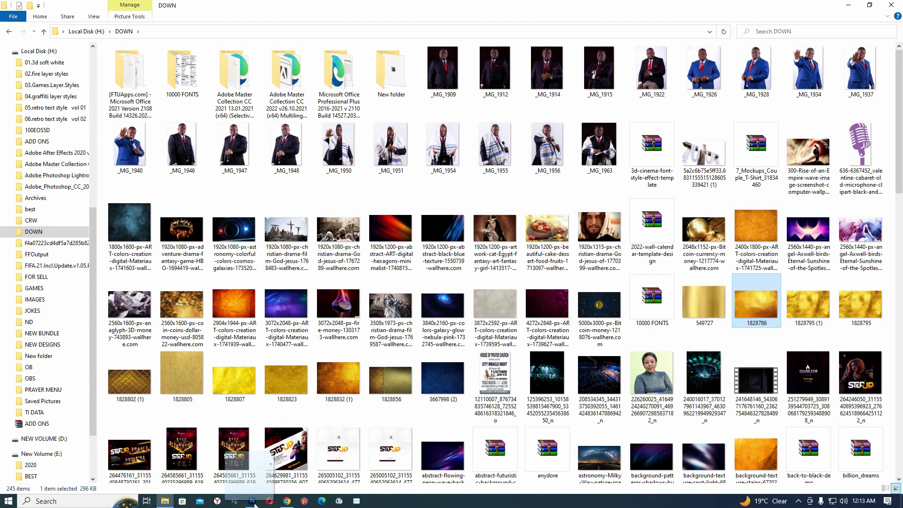
pyautogui.moveTo(339, 376)
pyautogui.mouseDown()
pyautogui.moveTo(289, 437)
pyautogui.moveTo(322, 367)
pyautogui.mouseUp()
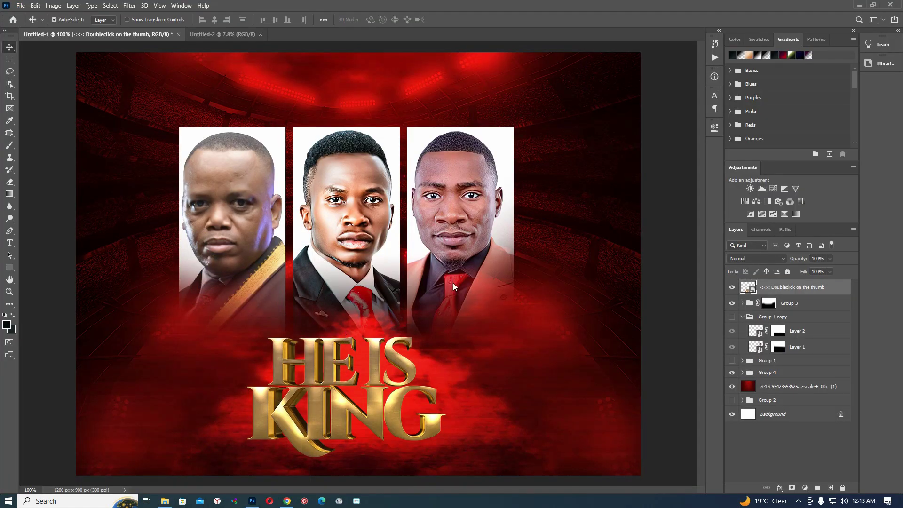
# Step: Clip the gold texture to the title and add a separate, unclipped 'Jesus' text layer above it
pyautogui.click(10, 243)
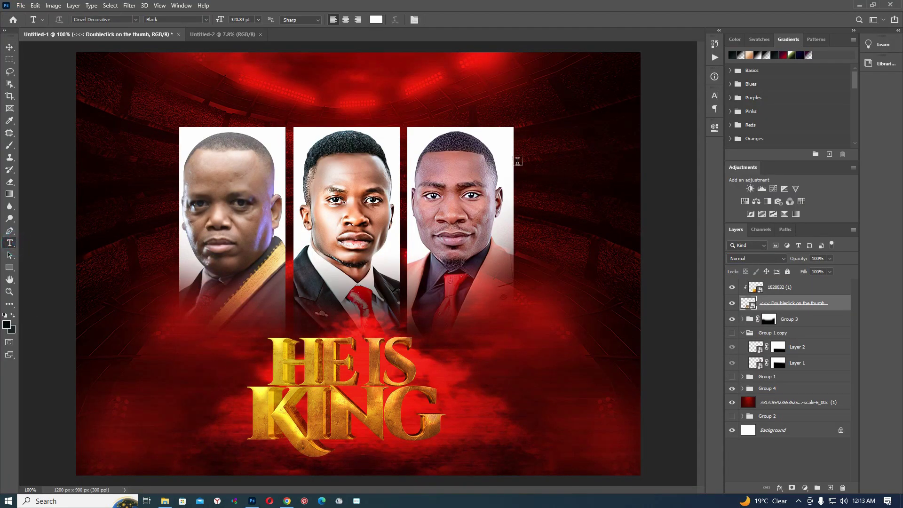
pyautogui.click(507, 137)
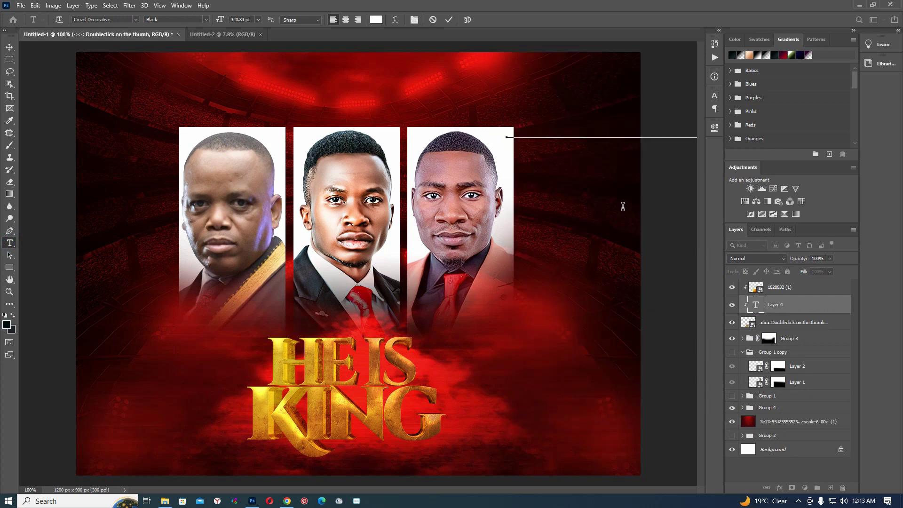
pyautogui.click(799, 305)
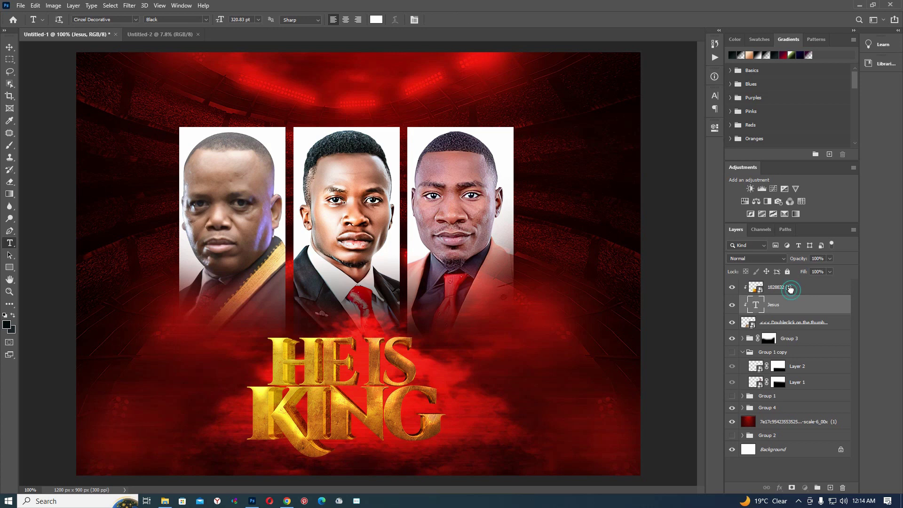
pyautogui.moveTo(795, 305); pyautogui.dragTo(779, 295)
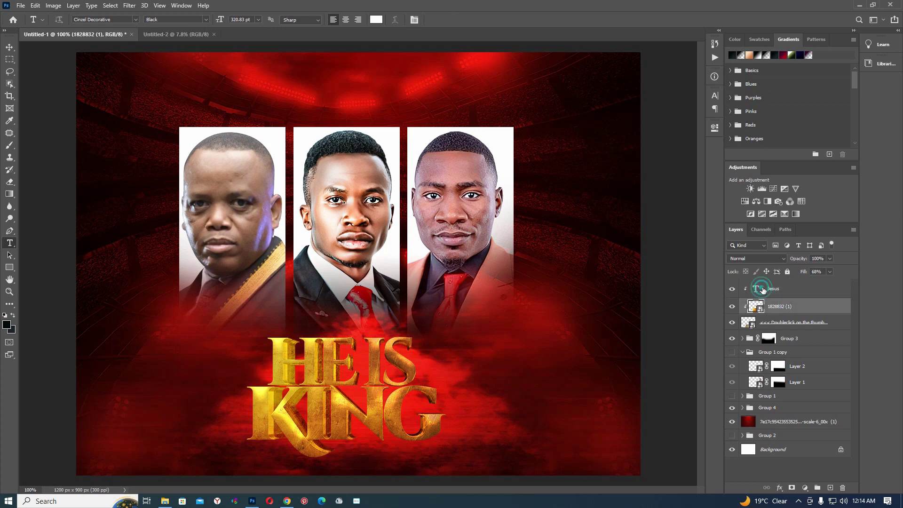
pyautogui.click(757, 289)
pyautogui.keyDown('alt'); pyautogui.click(786, 297); pyautogui.keyUp('alt')
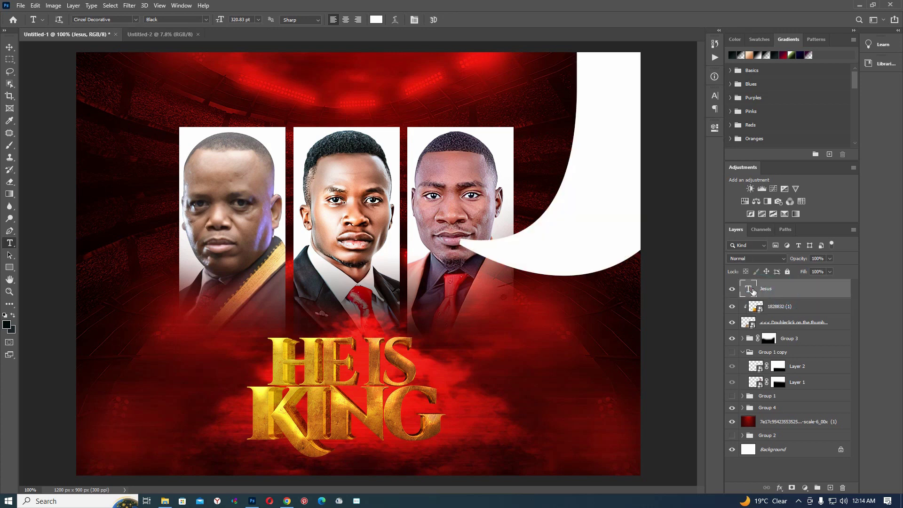
# Step: Reset the Jesus text's character formatting and colour it white (ffffff)
pyautogui.doubleClick(749, 289)
pyautogui.click(715, 96)
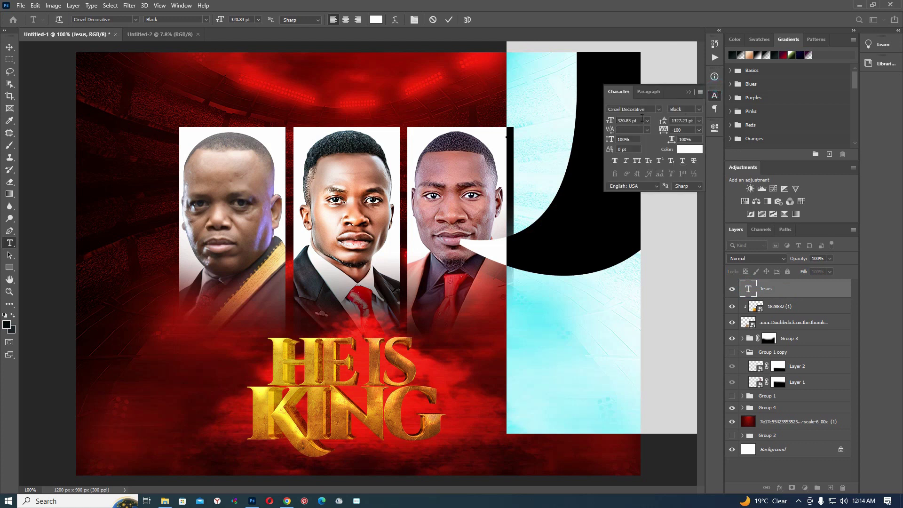
pyautogui.click(652, 109)
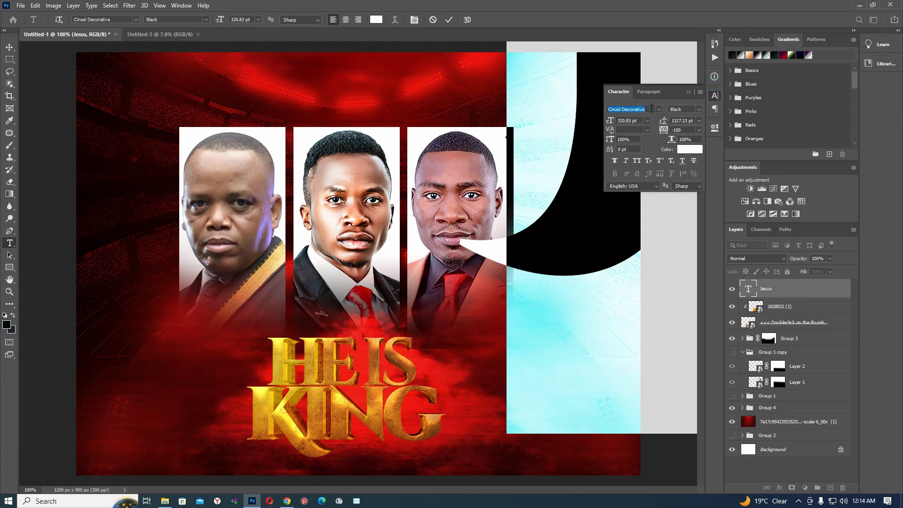
pyautogui.click(702, 93)
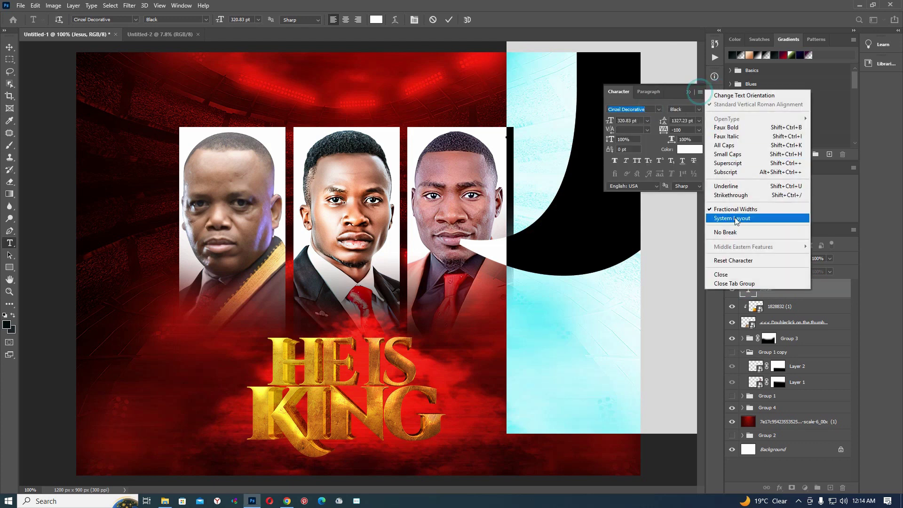
pyautogui.click(741, 260)
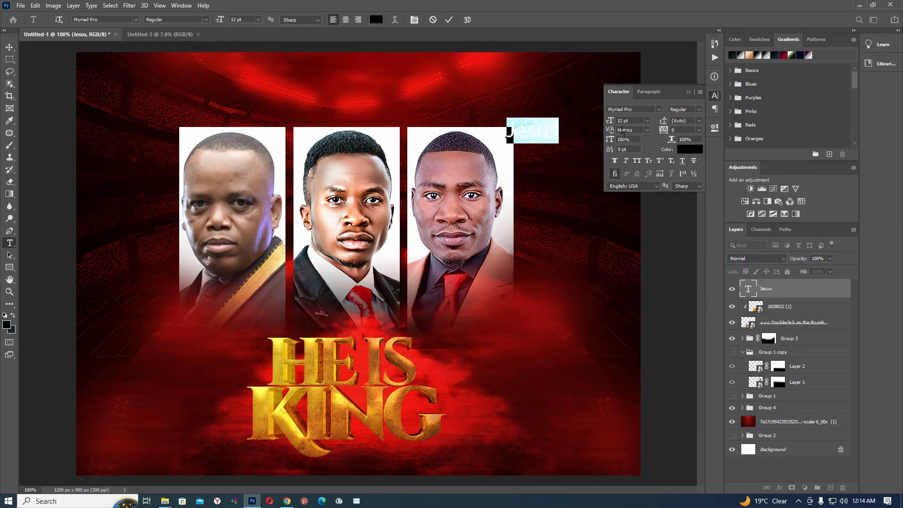
pyautogui.click(682, 151)
pyautogui.write('ffffff')
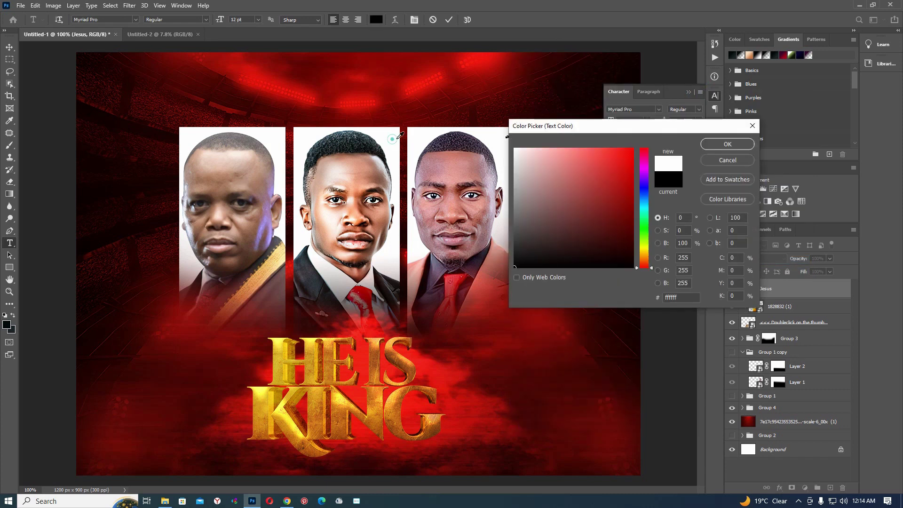
pyautogui.click(727, 141)
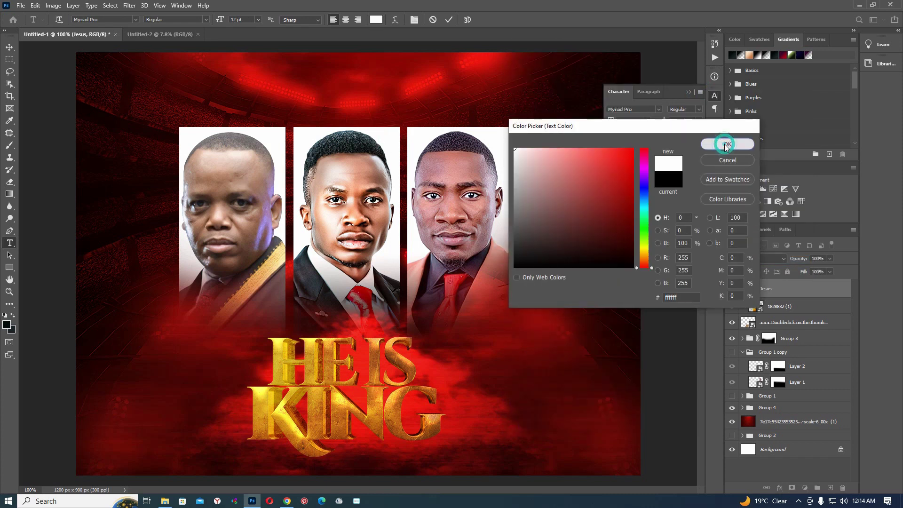
pyautogui.click(449, 20)
# Step: Set 'Jesus' in Jalliestha Signature DEMO font and place it just above HE IS
pyautogui.click(634, 109)
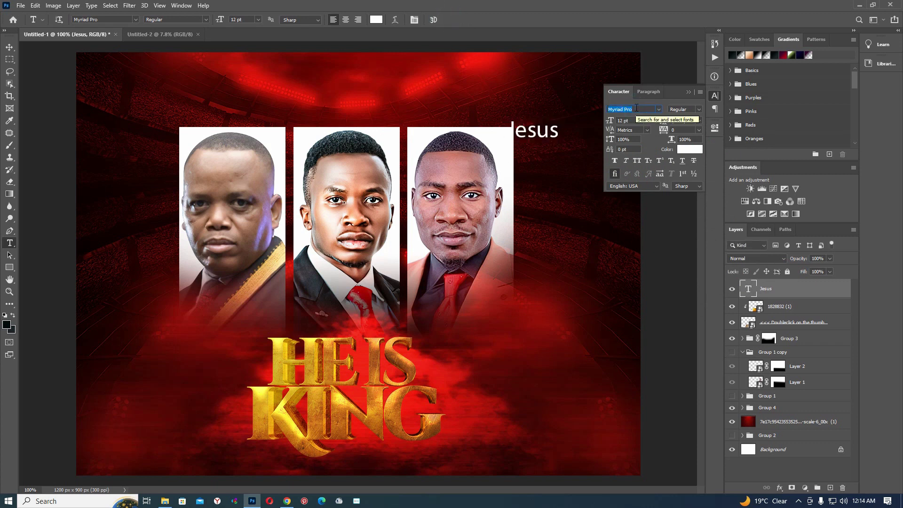
pyautogui.write('sign')
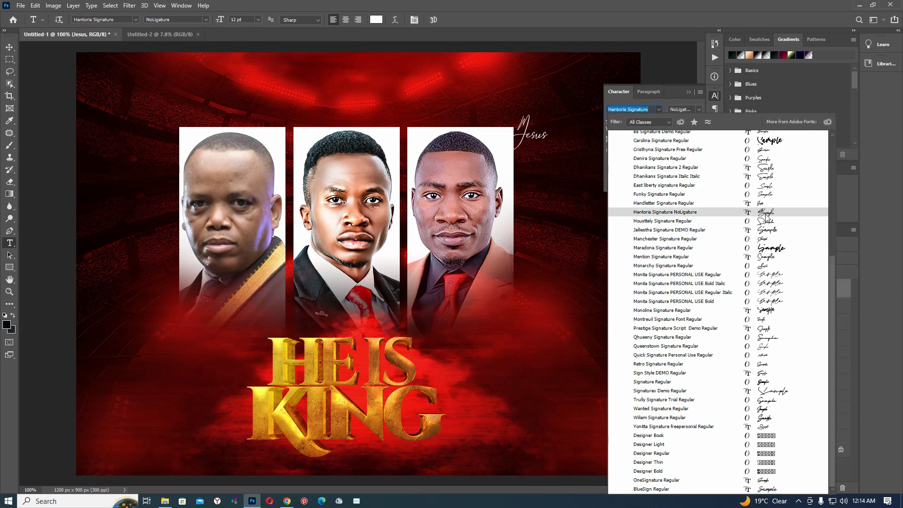
pyautogui.click(776, 233)
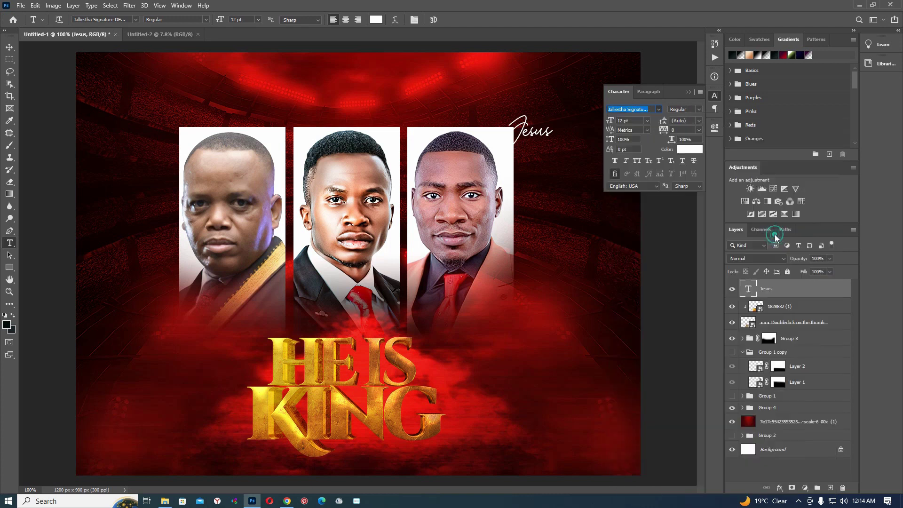
pyautogui.moveTo(540, 133); pyautogui.dragTo(361, 307)
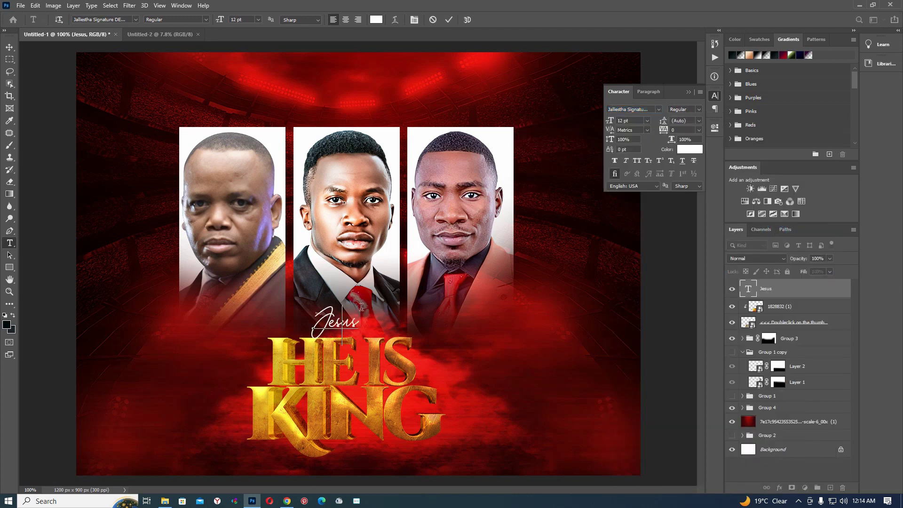
# Step: Reselect the Jesus text and search fonts for 'sign' to restyle it
pyautogui.doubleClick(351, 318)
pyautogui.click(654, 111)
pyautogui.write('sign')
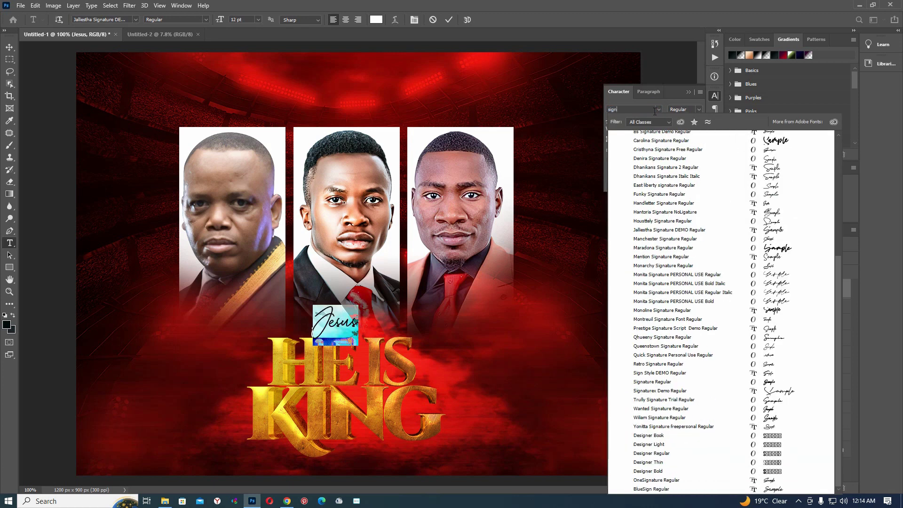
# Step: Set the Jesus script to Signaturex Demo at 17 pt, placed over HE IS KING
pyautogui.click(772, 394)
pyautogui.moveTo(611, 121); pyautogui.dragTo(614, 128)
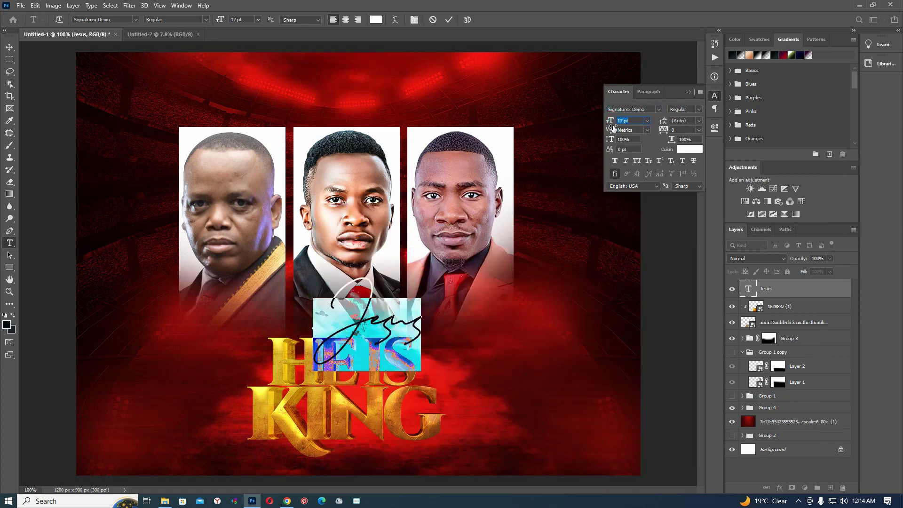
pyautogui.moveTo(451, 345); pyautogui.dragTo(412, 364)
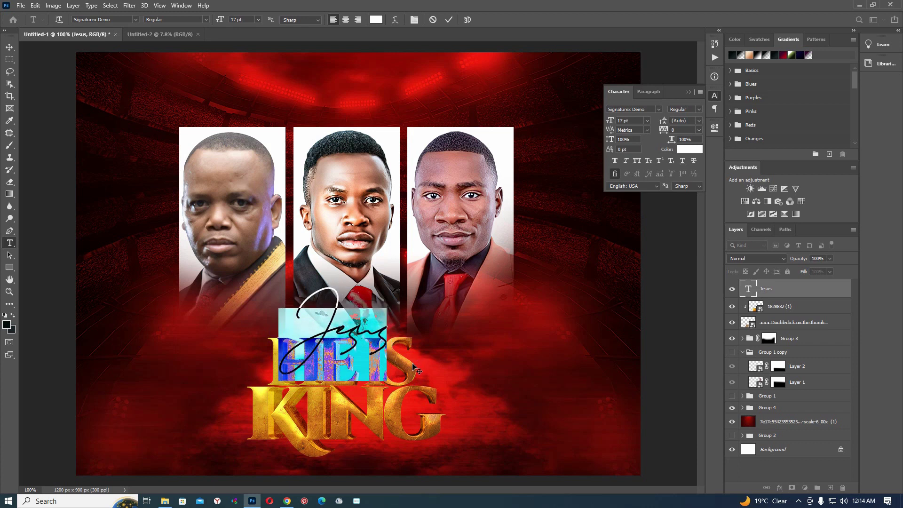
pyautogui.click(449, 20)
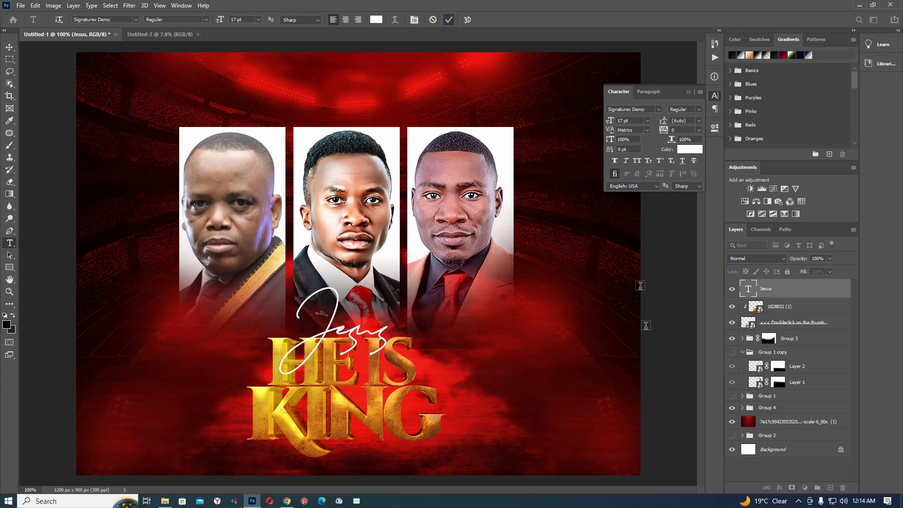
# Step: Select the title layers and move the whole title to the lower right of the poster
pyautogui.click(9, 47)
pyautogui.hotkey('ctrl', '-')
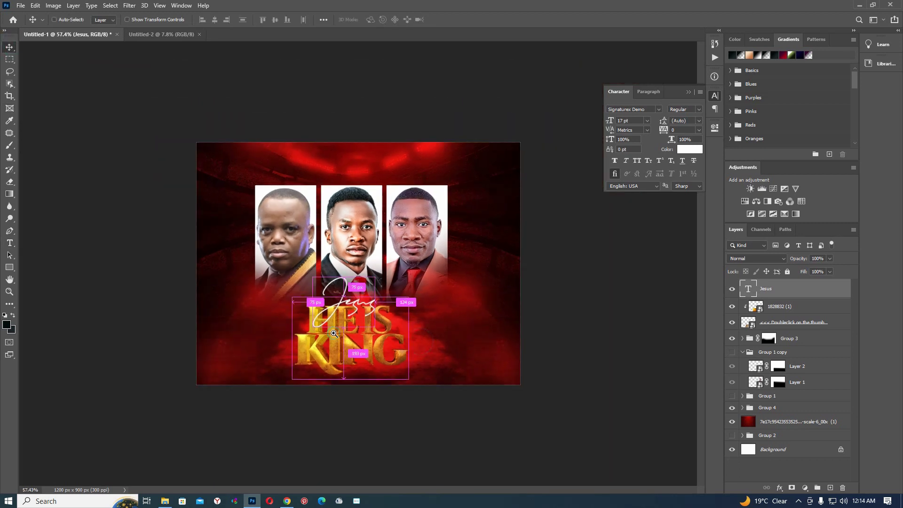
pyautogui.keyDown('ctrl'); pyautogui.click(772, 322); pyautogui.keyUp('ctrl')
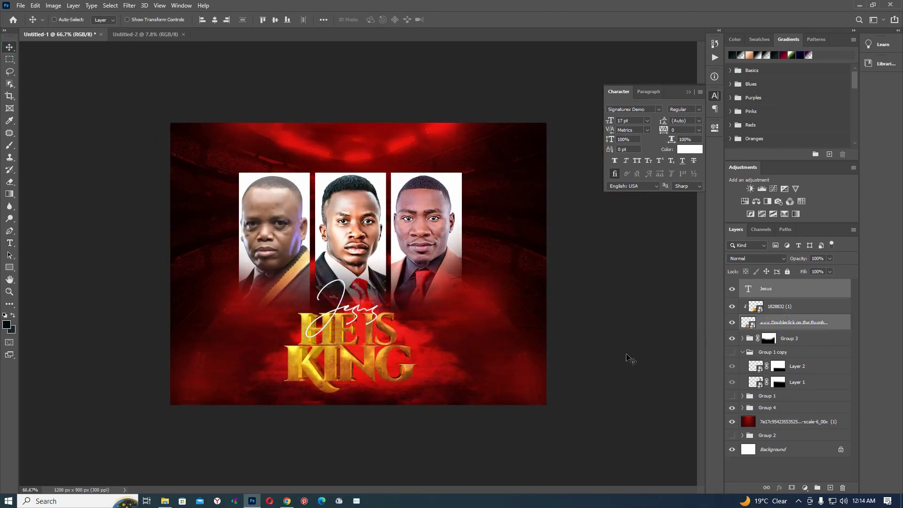
pyautogui.keyDown('ctrl'); pyautogui.click(797, 310); pyautogui.keyUp('ctrl')
pyautogui.moveTo(402, 379)
pyautogui.mouseDown()
pyautogui.moveTo(481, 377)
pyautogui.moveTo(316, 384)
pyautogui.moveTo(329, 380)
pyautogui.mouseUp()
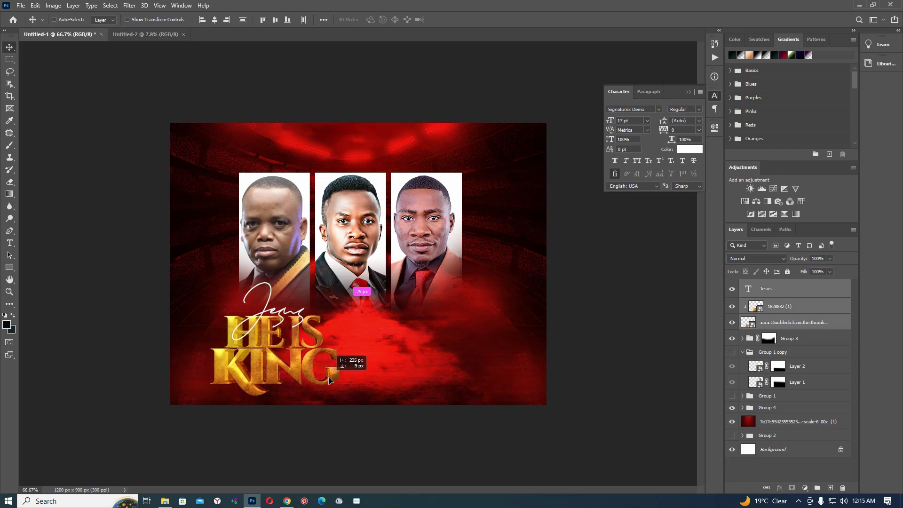
pyautogui.hotkey('ctrl', '+')
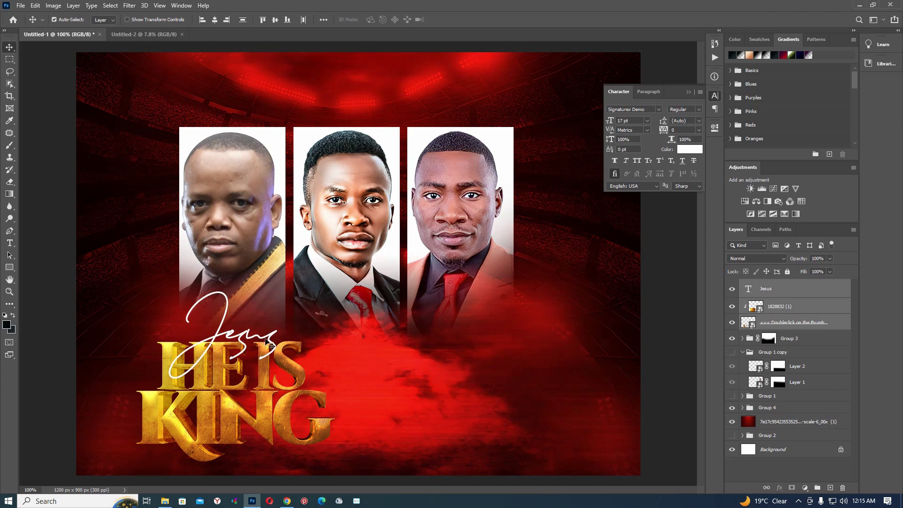
pyautogui.moveTo(267, 336); pyautogui.dragTo(260, 339)
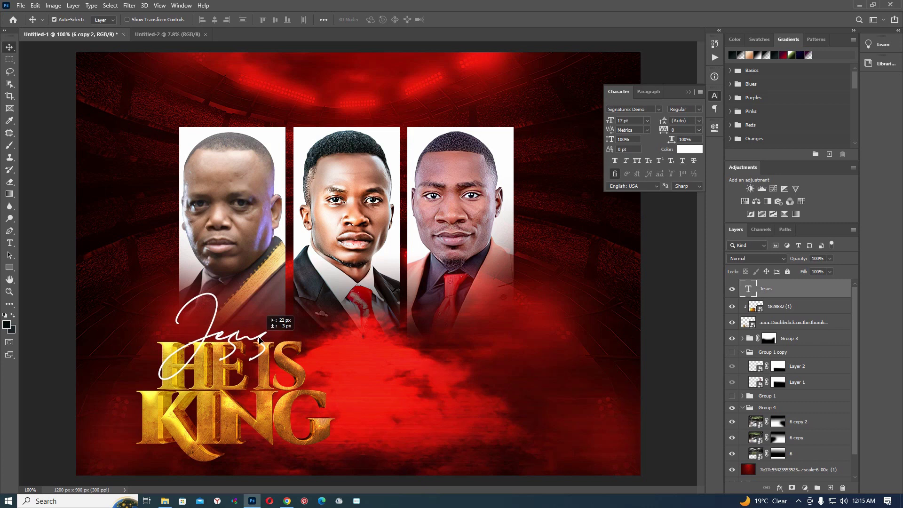
pyautogui.keyDown('shift'); pyautogui.click(790, 323); pyautogui.keyUp('shift')
pyautogui.moveTo(435, 415); pyautogui.dragTo(549, 406)
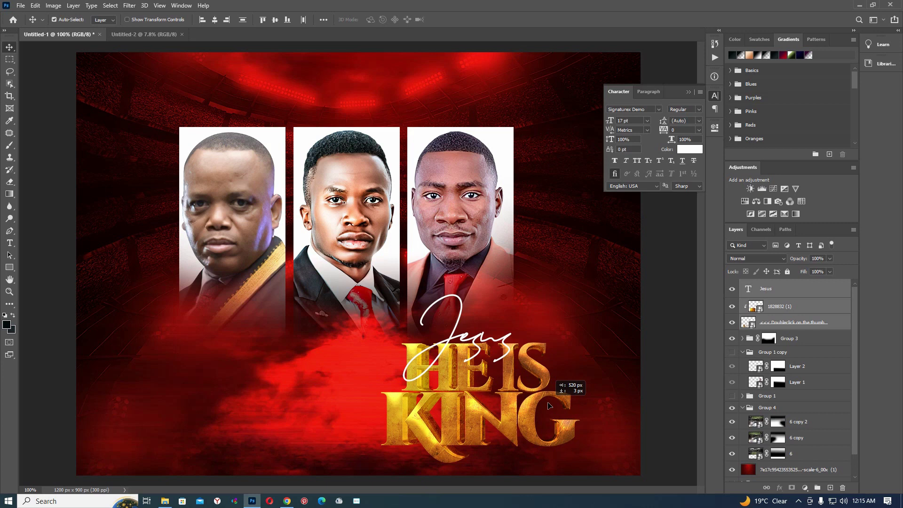
pyautogui.moveTo(549, 406); pyautogui.dragTo(546, 405)
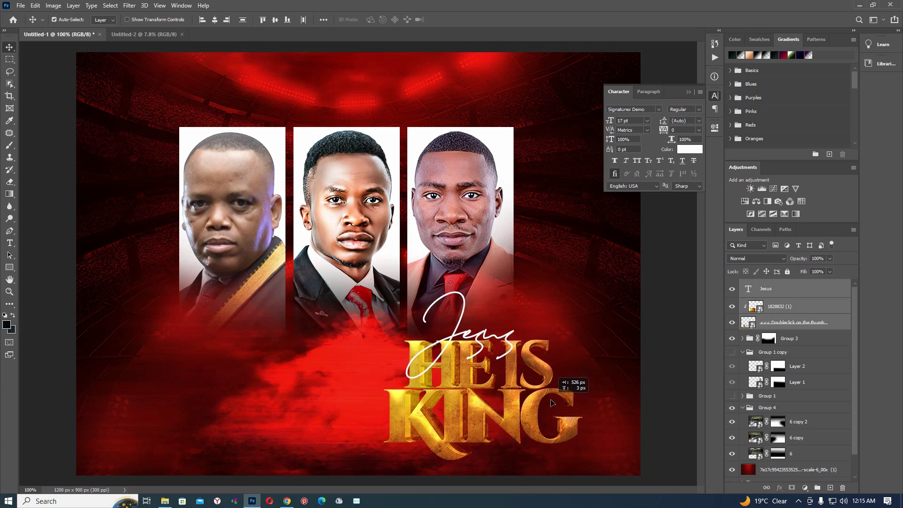
pyautogui.scroll(-2, 540, 404)
pyautogui.scroll(-2, 355, 365)
pyautogui.scroll(2, 354, 366)
pyautogui.scroll(2, 354, 365)
pyautogui.scroll(3, 397, 375)
pyautogui.scroll(-5, 397, 375)
pyautogui.scroll(1, 396, 375)
pyautogui.scroll(1, 424, 376)
pyautogui.scroll(-1, 437, 378)
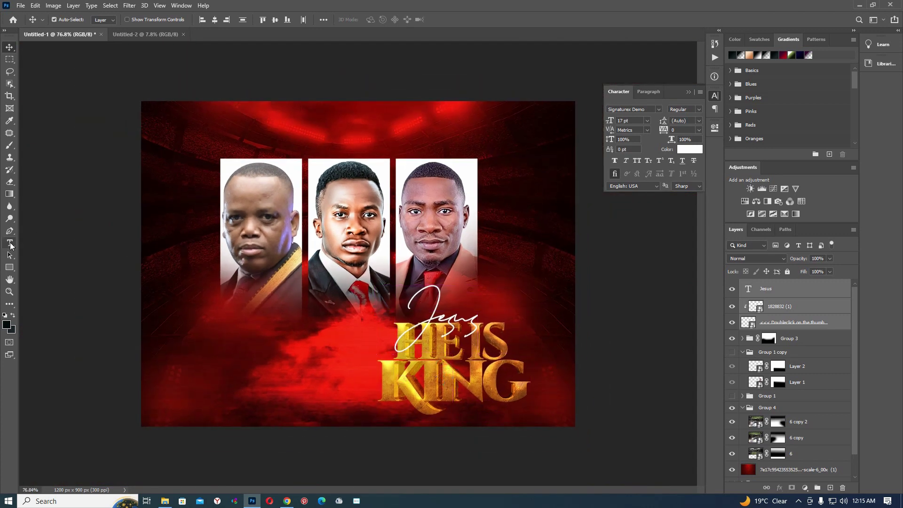
# Step: Type 'Bishop' in white at the top right of the flyer
pyautogui.click(9, 243)
pyautogui.click(6, 323)
pyautogui.click(291, 164)
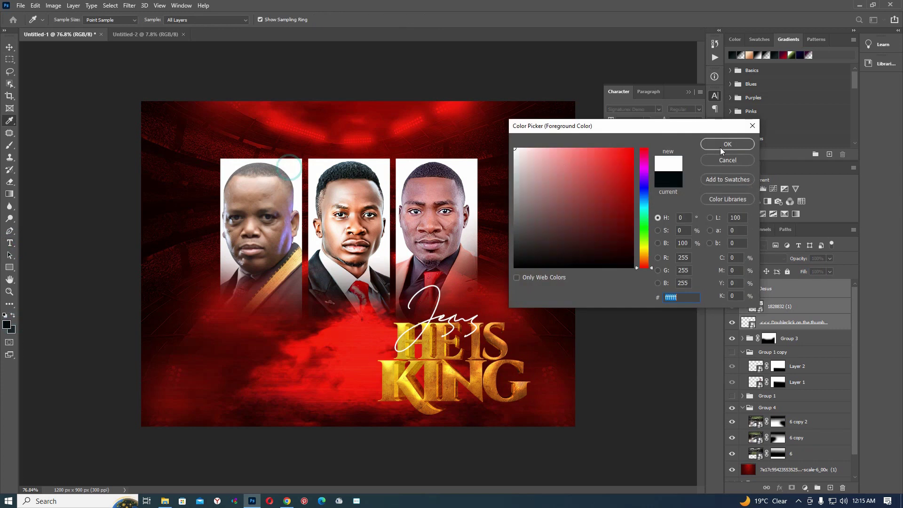
pyautogui.click(723, 145)
pyautogui.click(436, 126)
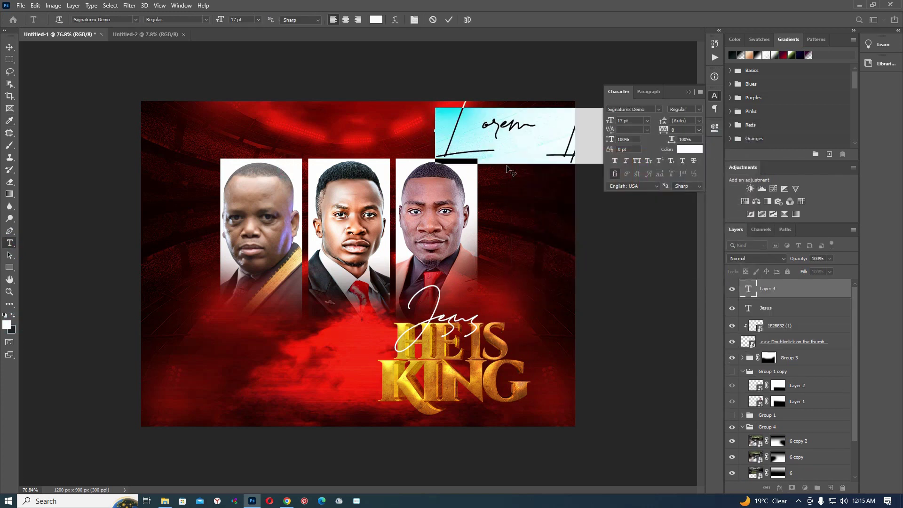
pyautogui.write('BS')
pyautogui.press('BackSpace')
pyautogui.press('BackSpace')
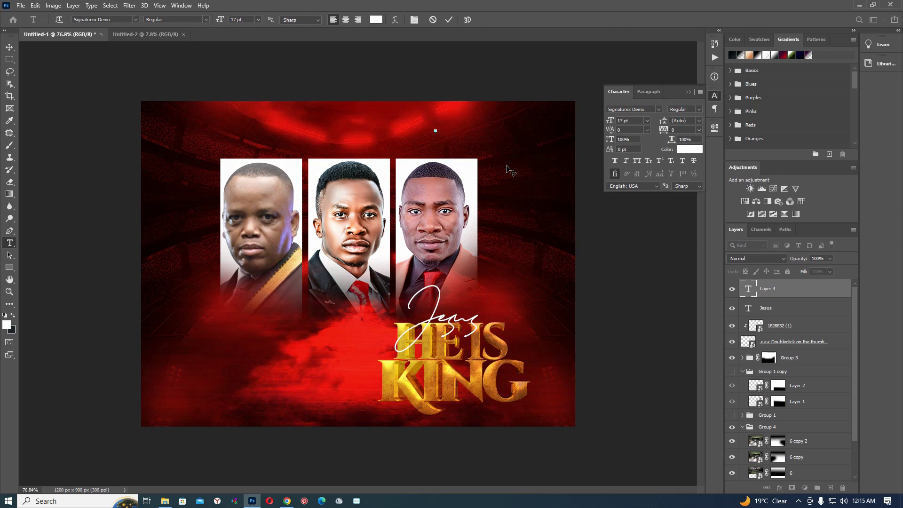
pyautogui.write('Bishop')
# Step: Make Bishop Montserrat ExtraBold, 7 pt, -20 tracking and All Caps, placed above the right portrait
pyautogui.moveTo(528, 139); pyautogui.dragTo(436, 137)
pyautogui.click(653, 110)
pyautogui.write('mont')
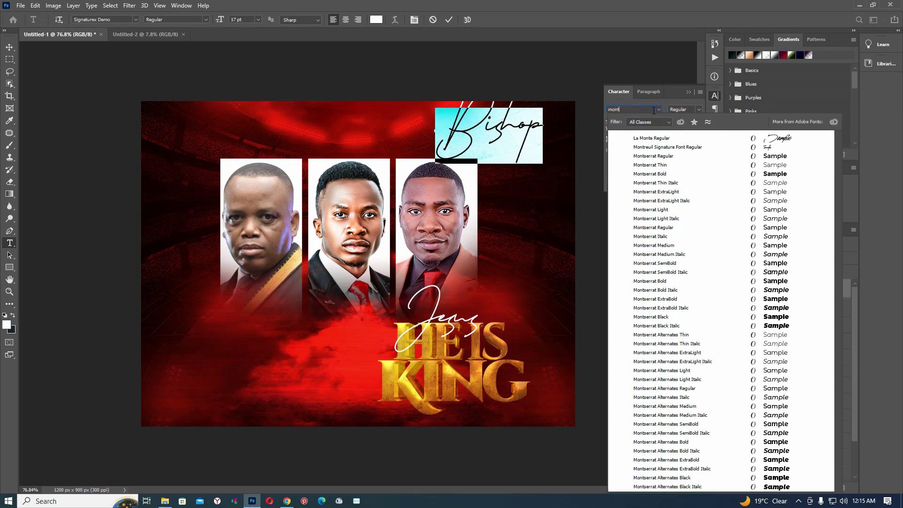
pyautogui.click(793, 299)
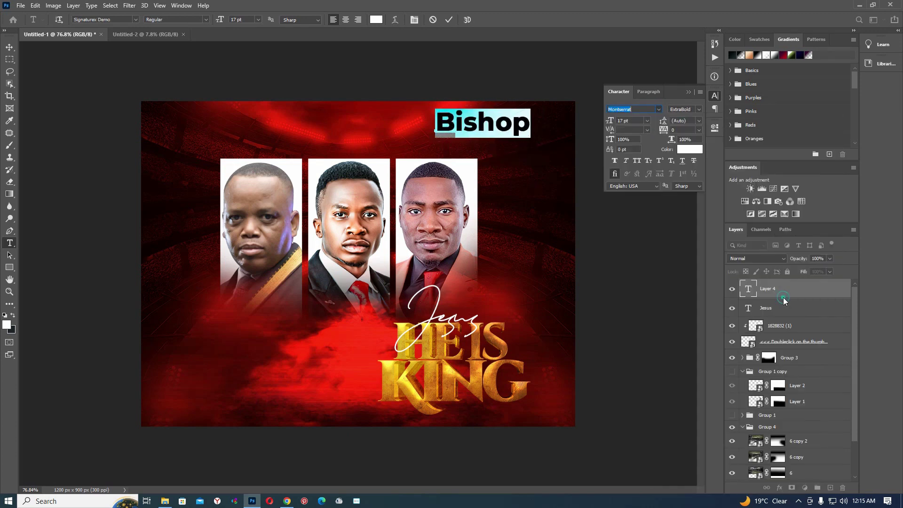
pyautogui.moveTo(610, 122); pyautogui.dragTo(604, 122)
pyautogui.click(665, 130)
pyautogui.write('-20')
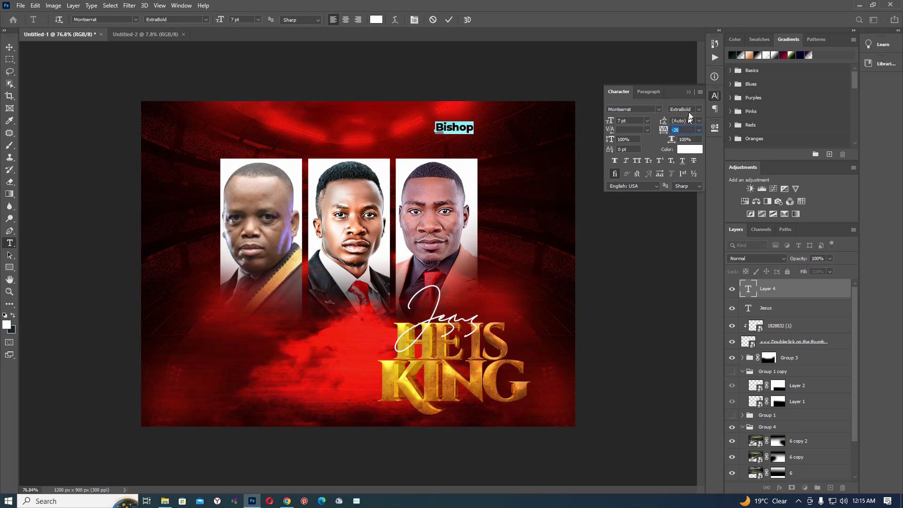
pyautogui.click(701, 92)
pyautogui.click(725, 144)
pyautogui.moveTo(522, 147); pyautogui.dragTo(502, 156)
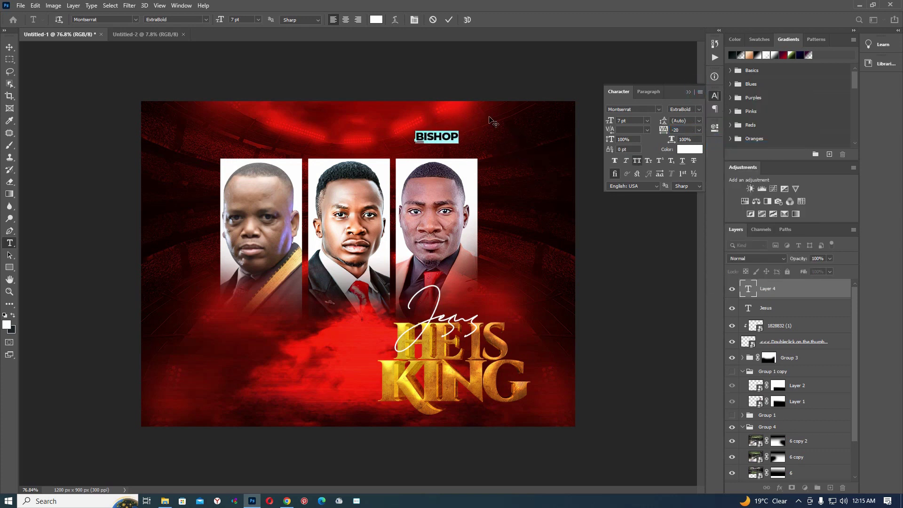
pyautogui.click(449, 20)
# Step: Add a JOSEPH text line directly beneath BISHOP
pyautogui.click(352, 113)
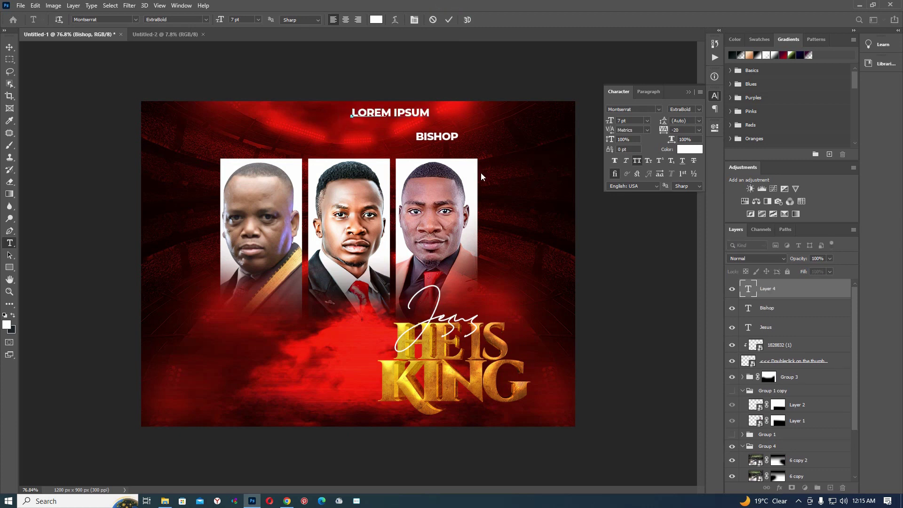
pyautogui.write('JOSEL')
pyautogui.press('BackSpace')
pyautogui.press('BackSpace')
pyautogui.write('P')
pyautogui.write('E')
pyautogui.press('Right')
pyautogui.write('H')
pyautogui.moveTo(398, 163); pyautogui.dragTo(456, 191)
pyautogui.click(449, 20)
pyautogui.click(10, 47)
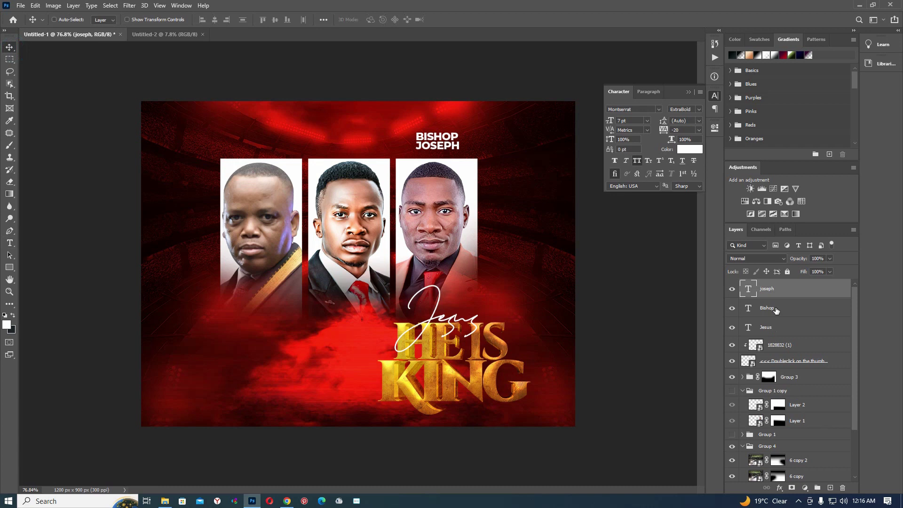
# Step: Group the BISHOP and JOSEPH layers and duplicate the label above the other two portraits
pyautogui.keyDown('shift'); pyautogui.click(774, 309); pyautogui.keyUp('shift')
pyautogui.hotkey('ctrl', 'g')
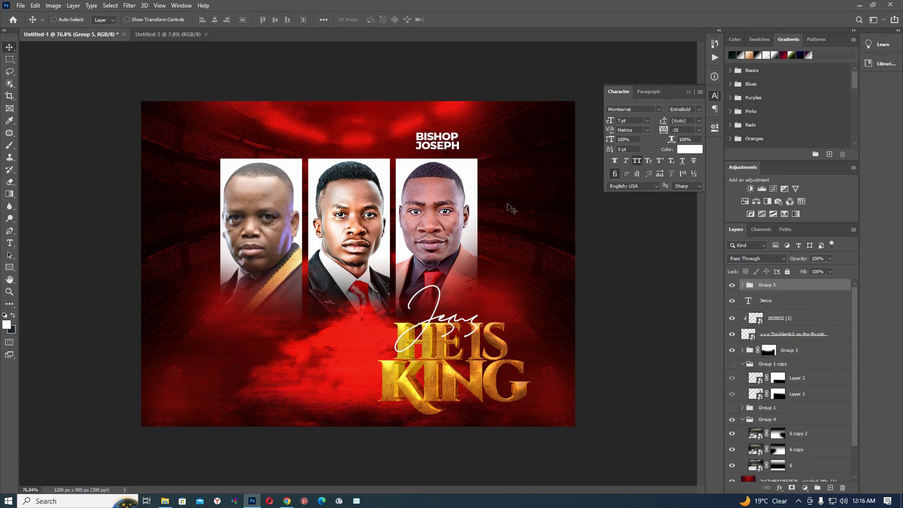
pyautogui.moveTo(512, 184); pyautogui.dragTo(331, 189)
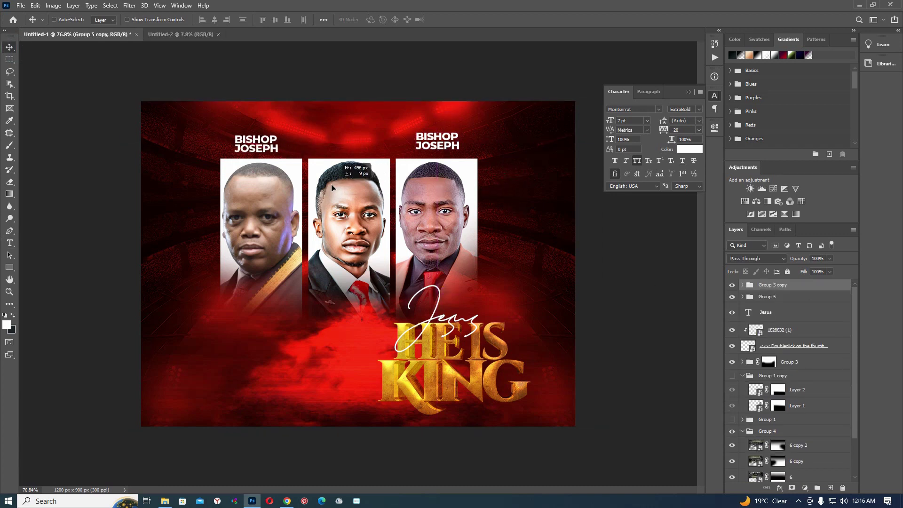
pyautogui.moveTo(454, 175)
pyautogui.mouseDown()
pyautogui.moveTo(386, 183)
pyautogui.moveTo(555, 162)
pyautogui.mouseUp()
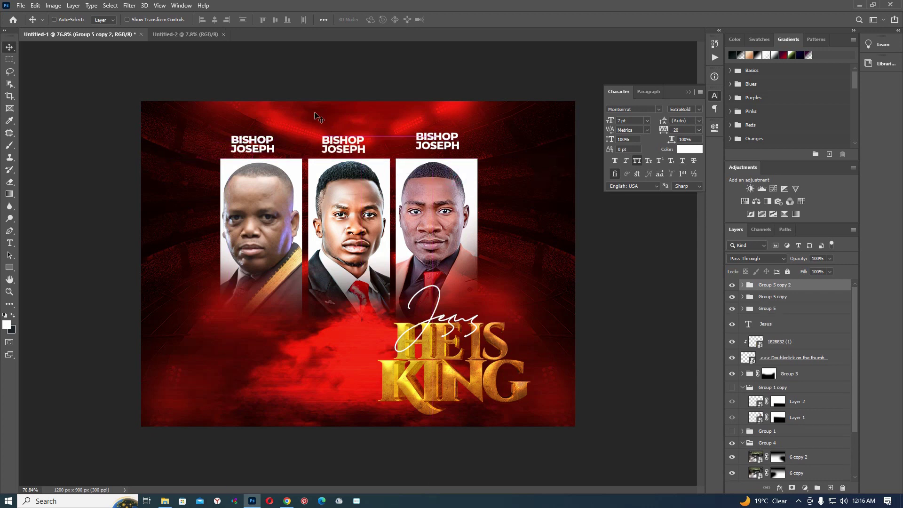
# Step: Add a horizontal guide above the photos and lock the Group 4 portraits and background layers
pyautogui.hotkey('ctrl', 'r')
pyautogui.moveTo(297, 46)
pyautogui.mouseDown()
pyautogui.moveTo(310, 86)
pyautogui.moveTo(357, 156)
pyautogui.mouseUp()
pyautogui.hotkey('ctrl', '+')
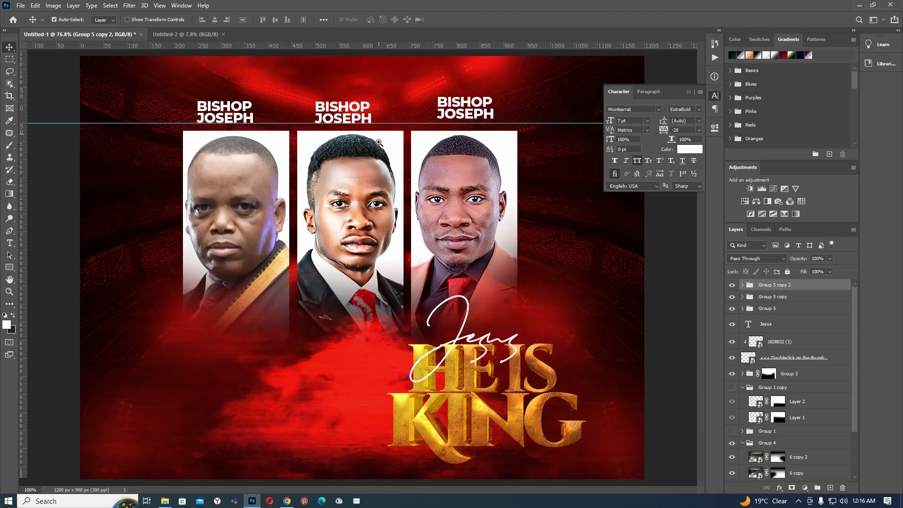
pyautogui.click(379, 142)
pyautogui.click(452, 130)
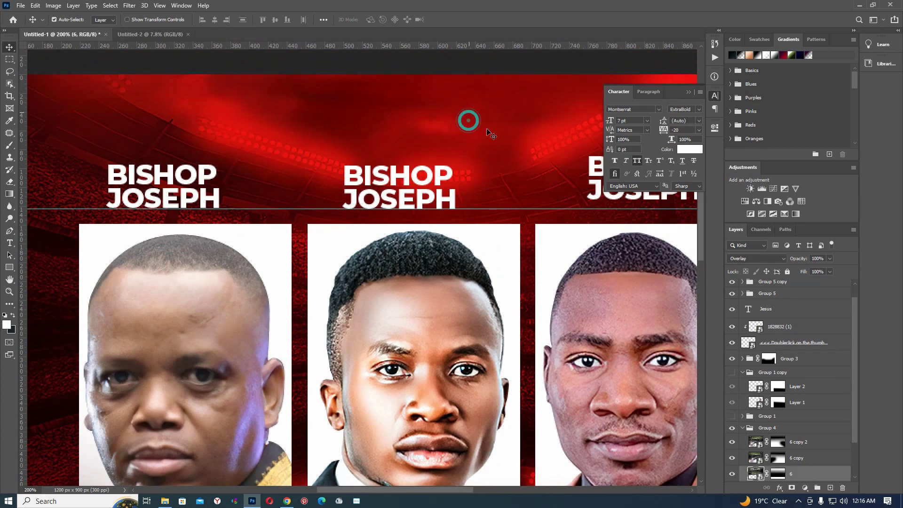
pyautogui.scroll(-2, 765, 404)
pyautogui.click(753, 394)
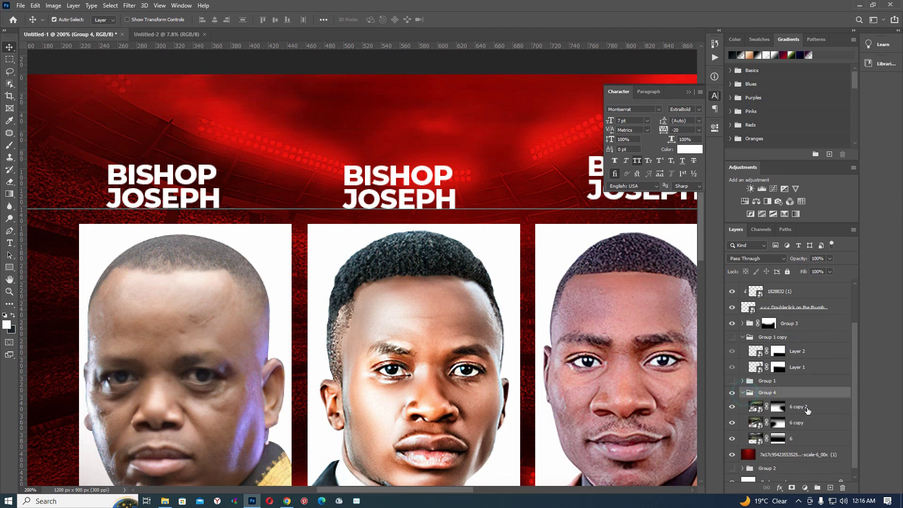
pyautogui.click(744, 393)
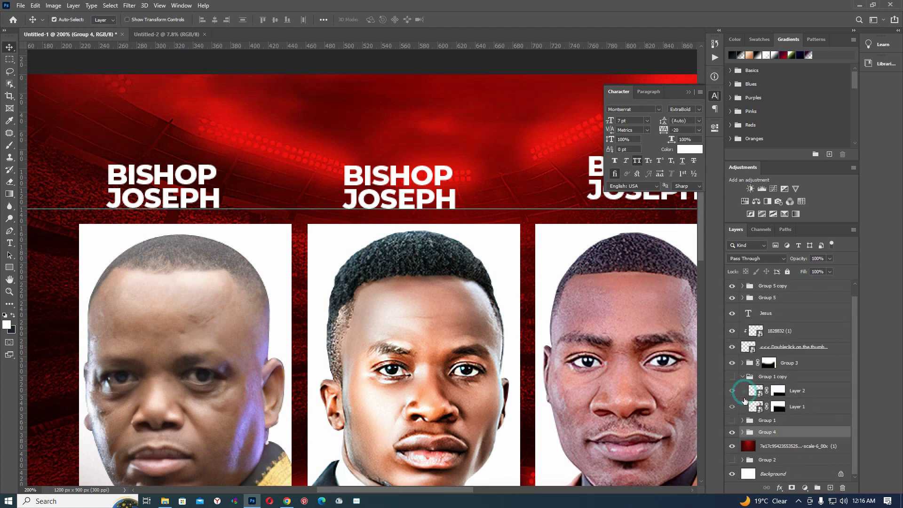
pyautogui.keyDown('shift'); pyautogui.click(780, 465); pyautogui.keyUp('shift')
pyautogui.click(787, 271)
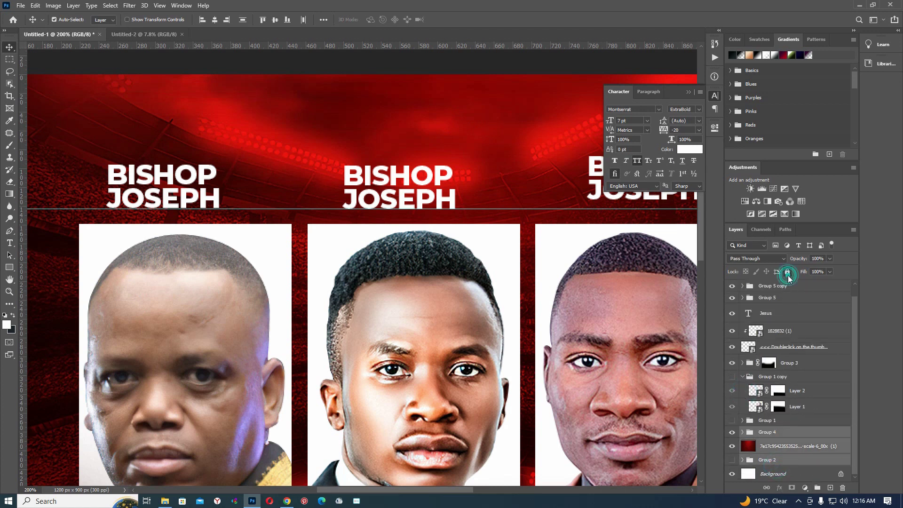
# Step: Align the left, middle and right name labels along the guide
pyautogui.moveTo(341, 152)
pyautogui.mouseDown()
pyautogui.moveTo(438, 198)
pyautogui.moveTo(455, 192)
pyautogui.mouseUp()
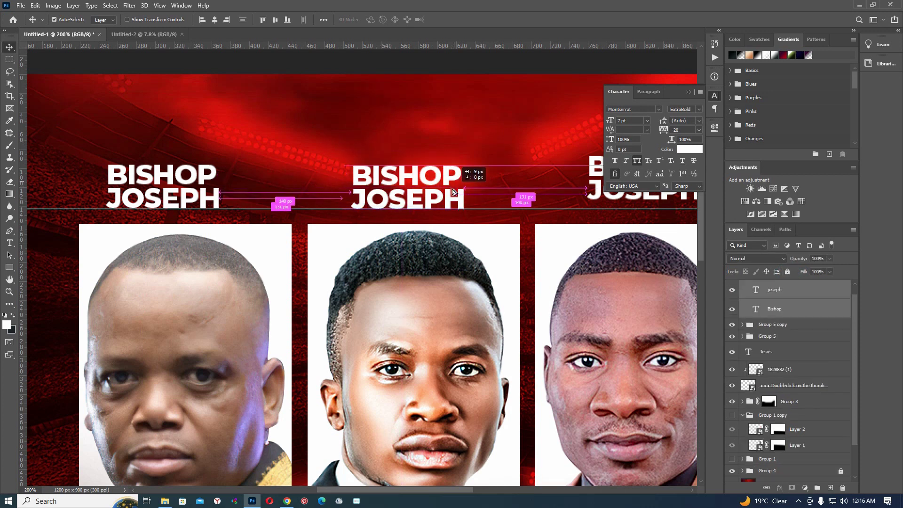
pyautogui.moveTo(234, 176); pyautogui.dragTo(242, 171)
pyautogui.moveTo(178, 145); pyautogui.dragTo(227, 178)
pyautogui.click(236, 184)
pyautogui.moveTo(176, 157); pyautogui.dragTo(254, 191)
pyautogui.click(253, 186)
pyautogui.hscroll(5, 410, 188)
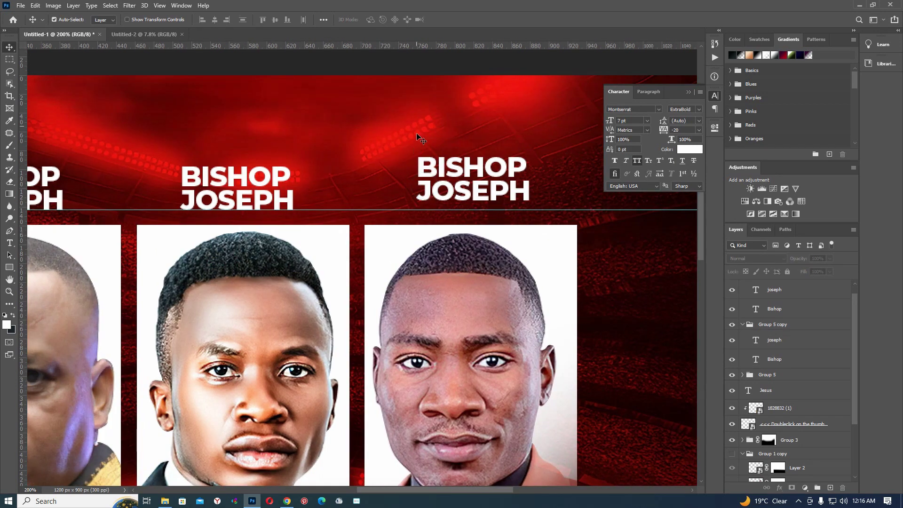
pyautogui.moveTo(482, 187); pyautogui.dragTo(480, 188)
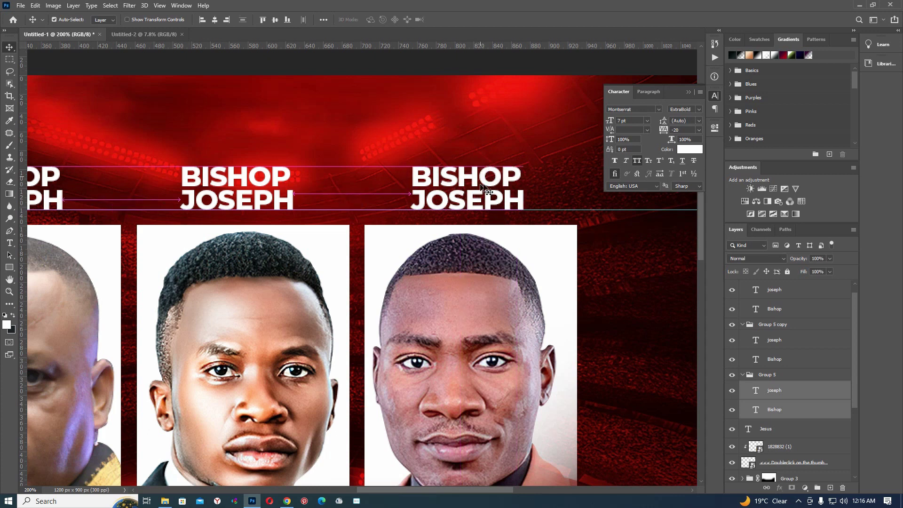
pyautogui.scroll(-5, 480, 187)
pyautogui.moveTo(422, 201); pyautogui.dragTo(422, 201)
pyautogui.scroll(2, 517, 209)
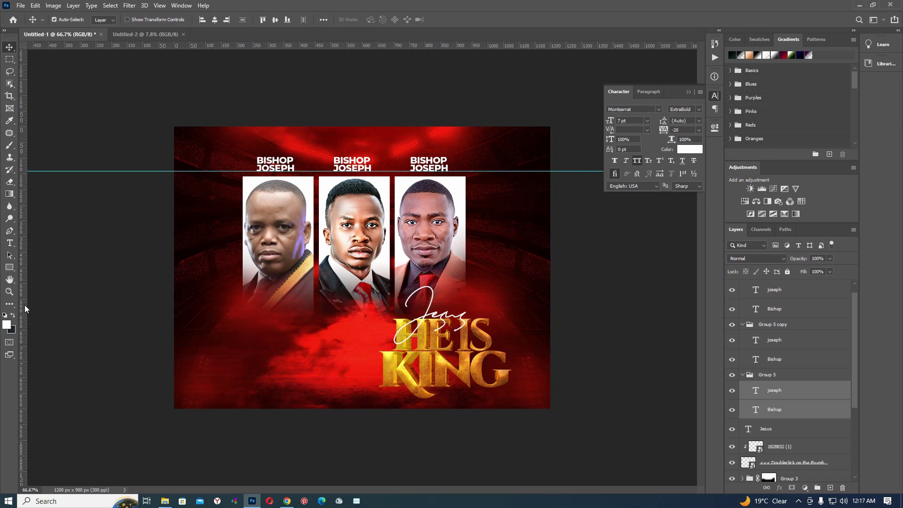
pyautogui.press('t')
pyautogui.click(241, 343)
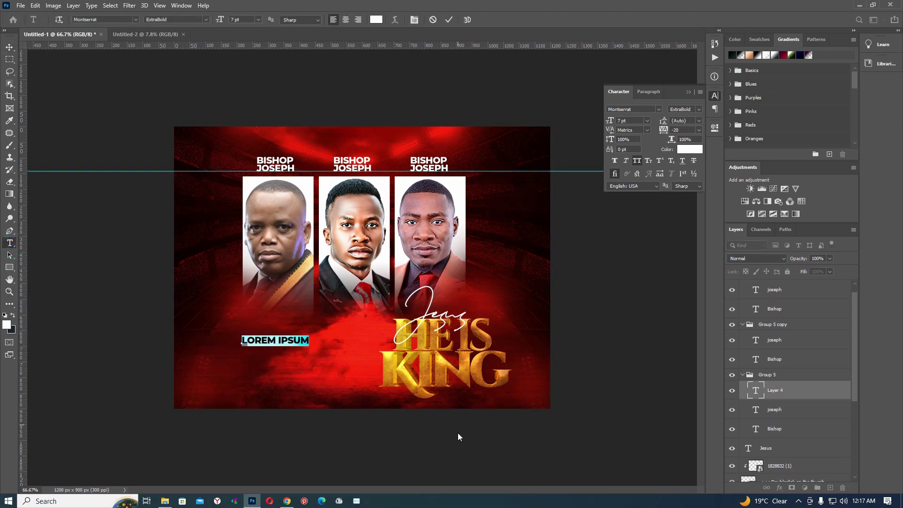
pyautogui.write('@DAM')
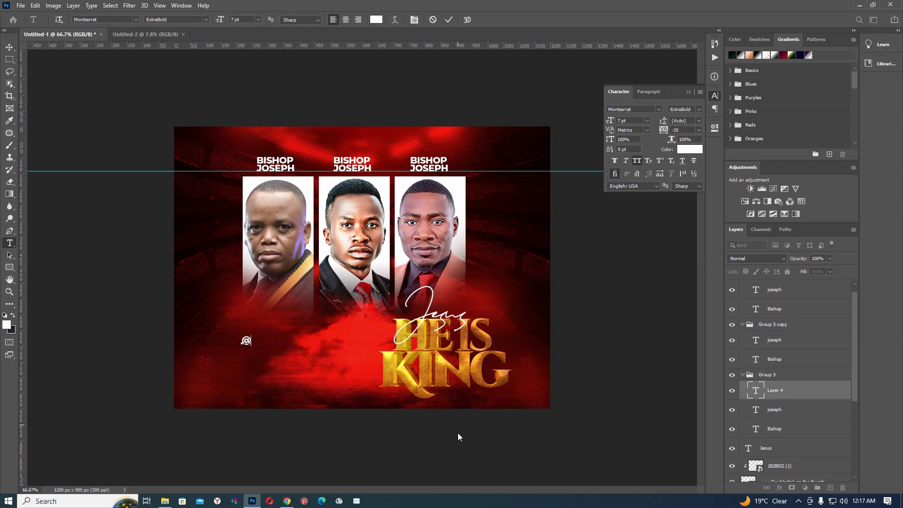
pyautogui.write('BWA NORTH ')
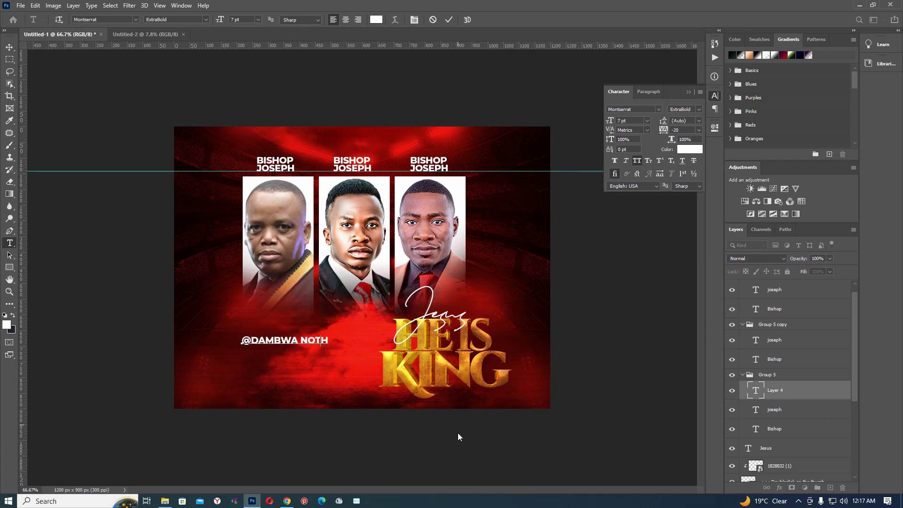
pyautogui.write('EXTENSION')
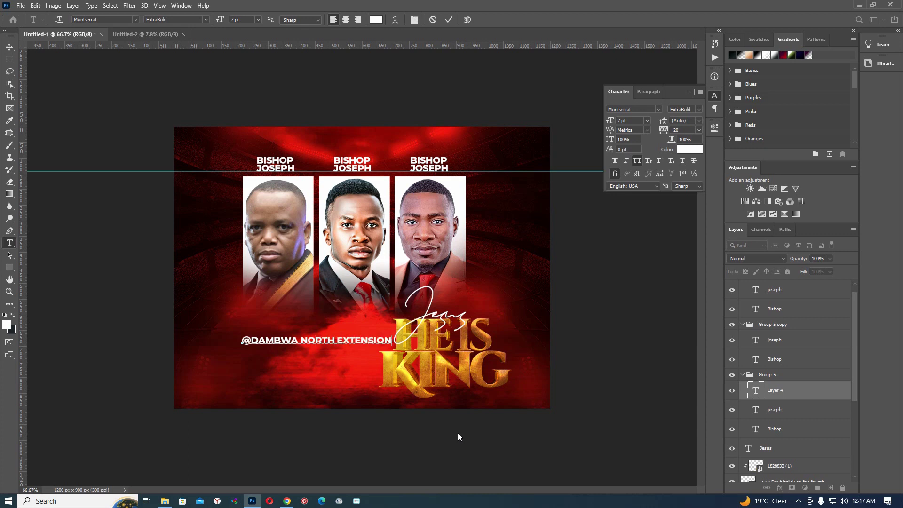
pyautogui.moveTo(325, 399); pyautogui.dragTo(315, 386)
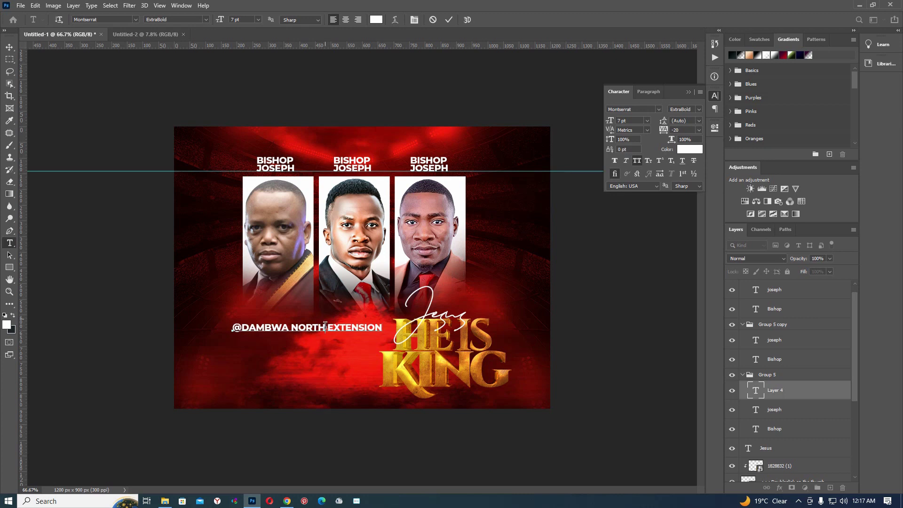
# Step: Break the location onto two lines and tighten the leading to 6 pt
pyautogui.press('Return')
pyautogui.click(293, 337)
pyautogui.write(', LIVINGSTONE')
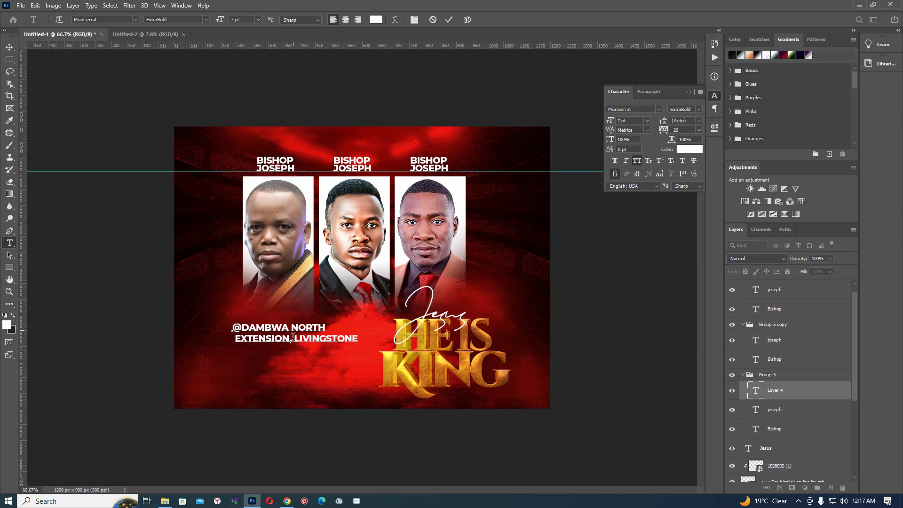
pyautogui.click(357, 336)
pyautogui.moveTo(358, 336); pyautogui.dragTo(237, 327)
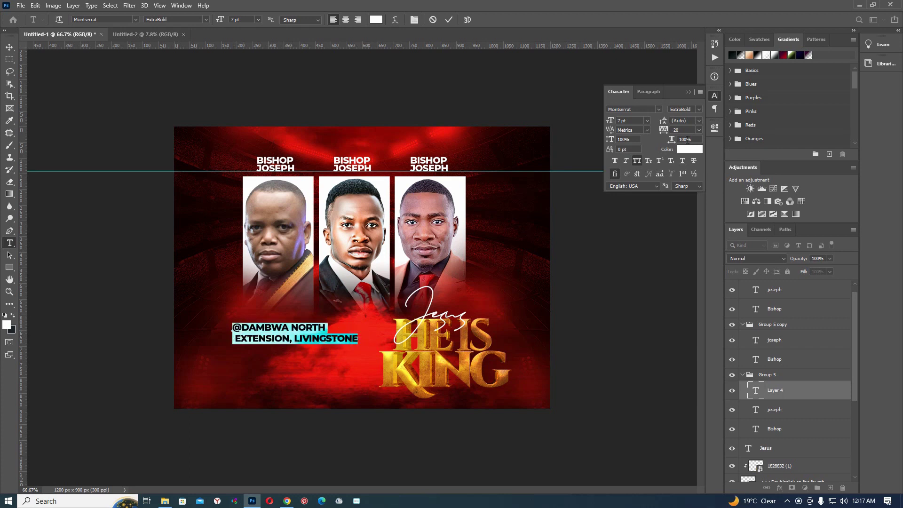
pyautogui.moveTo(663, 123); pyautogui.dragTo(661, 124)
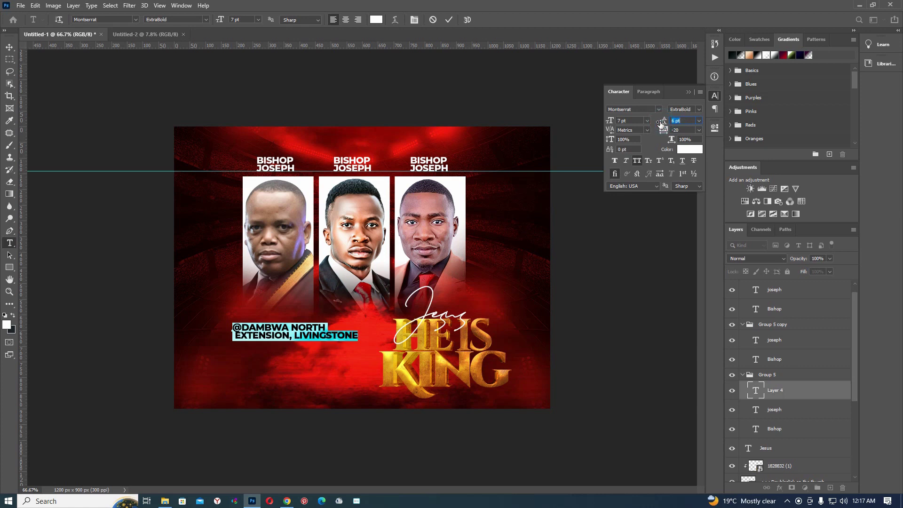
# Step: Remove the @ character from the start of the location text
pyautogui.click(236, 333)
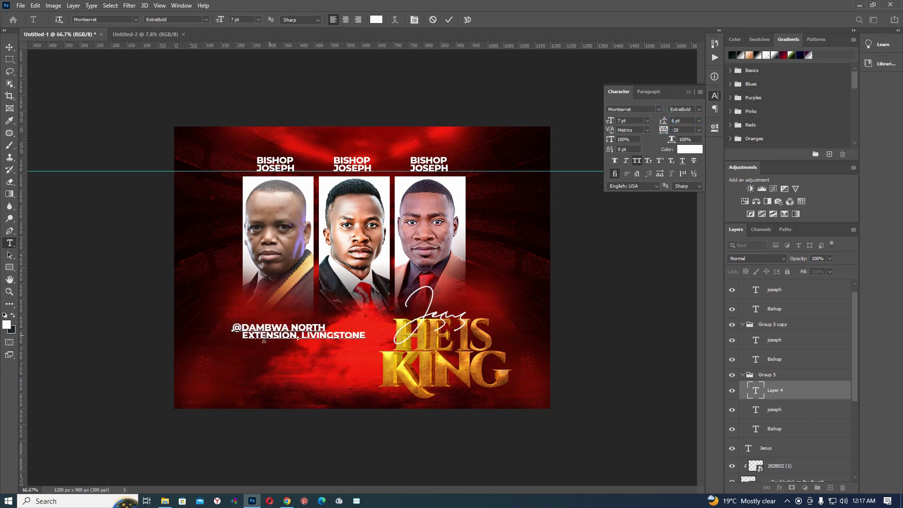
pyautogui.doubleClick(235, 328)
pyautogui.rightClick(239, 327)
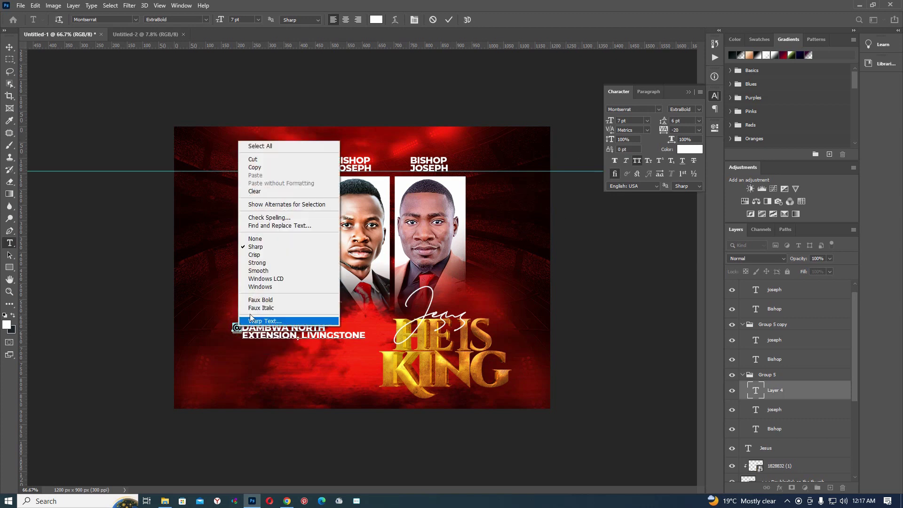
pyautogui.click(269, 167)
pyautogui.press('BackSpace')
pyautogui.click(449, 19)
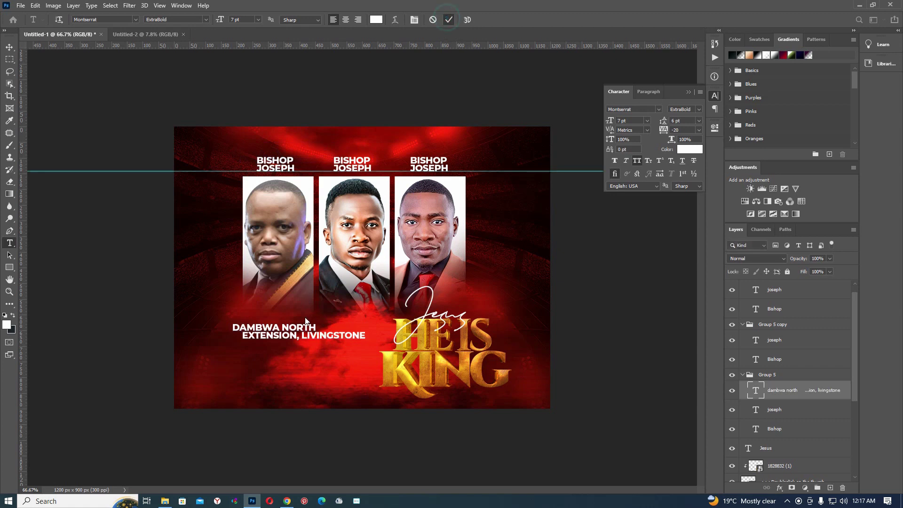
pyautogui.click(235, 328)
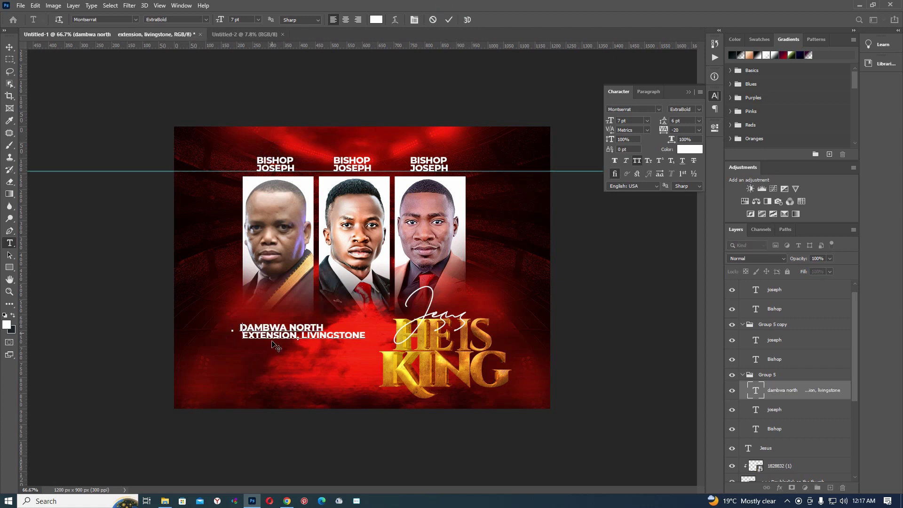
pyautogui.click(449, 19)
# Step: Add the @ sign as its own text layer in front of the location
pyautogui.moveTo(225, 391)
pyautogui.mouseDown()
pyautogui.moveTo(292, 402)
pyautogui.moveTo(261, 353)
pyautogui.mouseUp()
pyautogui.write('@')
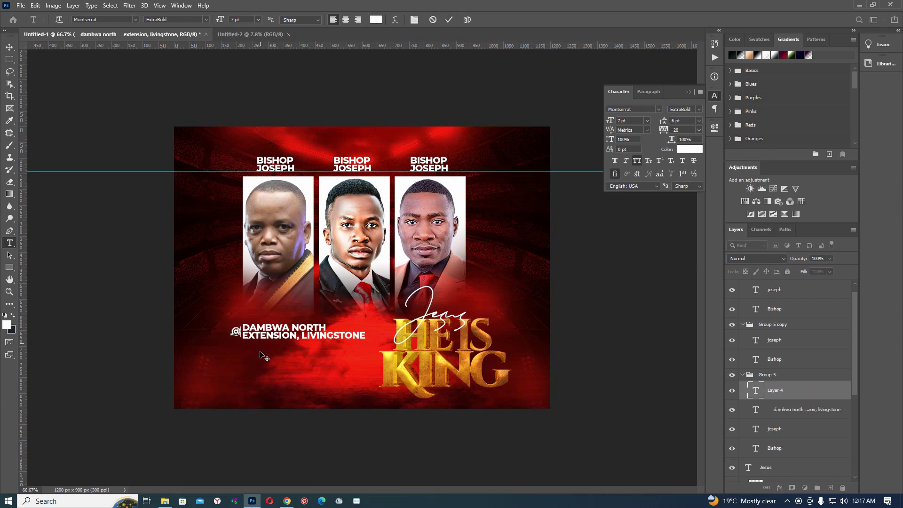
pyautogui.click(449, 20)
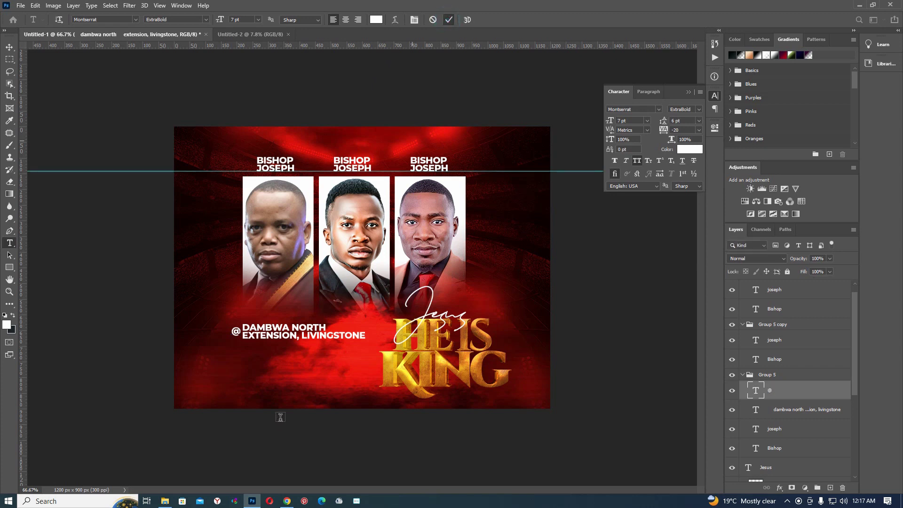
pyautogui.click(266, 382)
# Step: Add a 24TH APRIL date in 14 pt Montserrat Black under the location lines
pyautogui.write('24T')
pyautogui.press('BackSpace')
pyautogui.write('H AORIL')
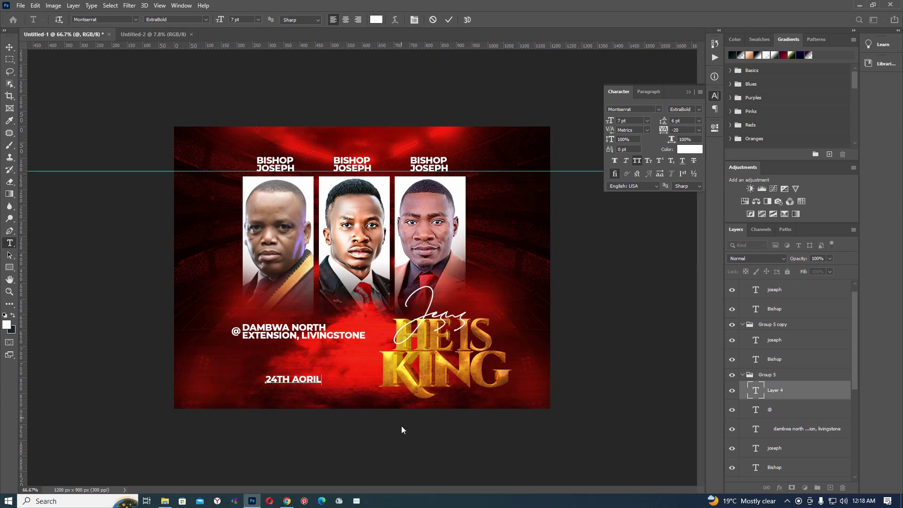
pyautogui.write('P')
pyautogui.click(307, 378)
pyautogui.tripleClick(307, 378)
pyautogui.moveTo(610, 121); pyautogui.dragTo(614, 122)
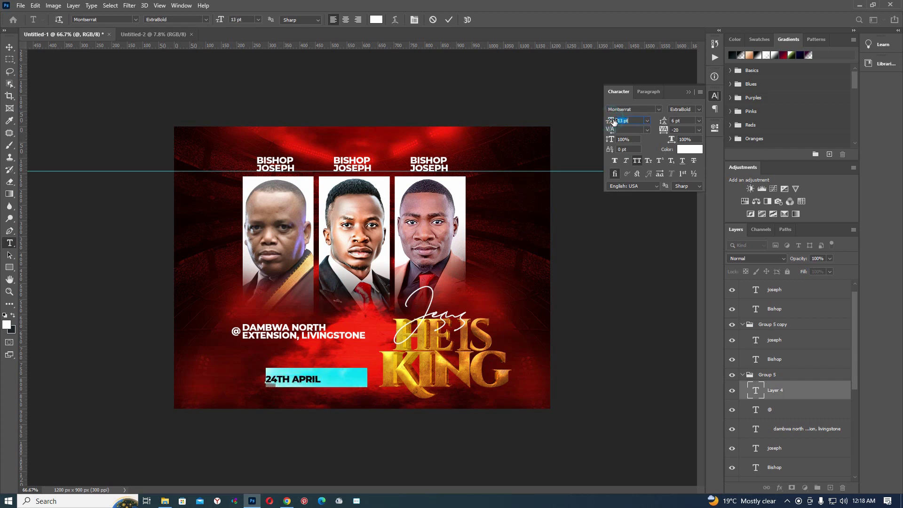
pyautogui.moveTo(332, 329); pyautogui.dragTo(314, 304)
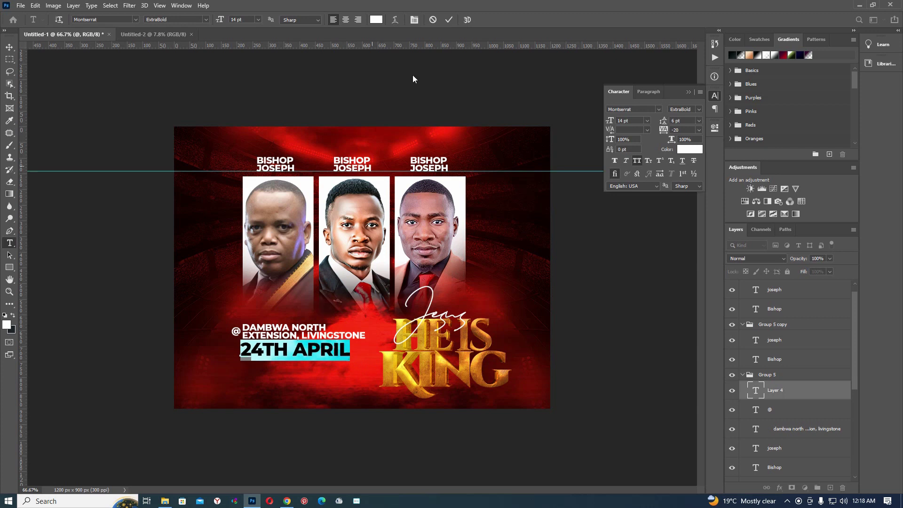
pyautogui.click(697, 110)
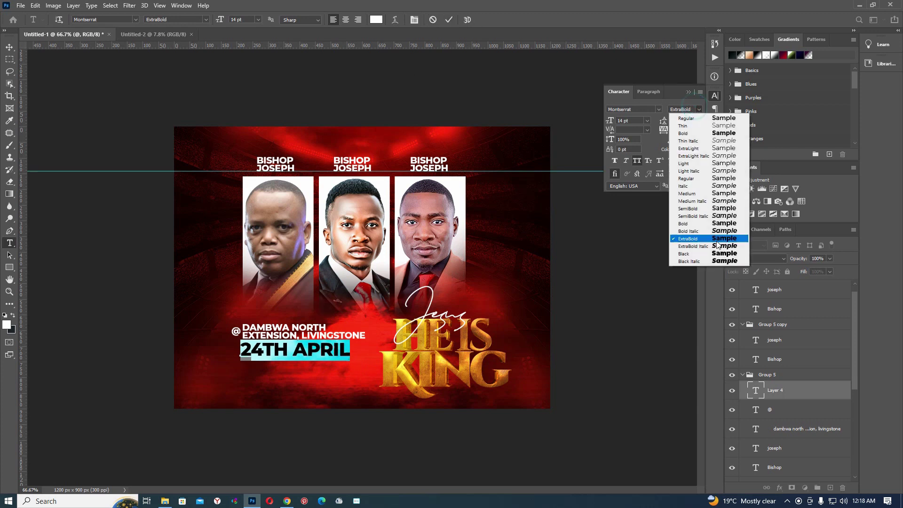
pyautogui.click(687, 257)
pyautogui.click(450, 19)
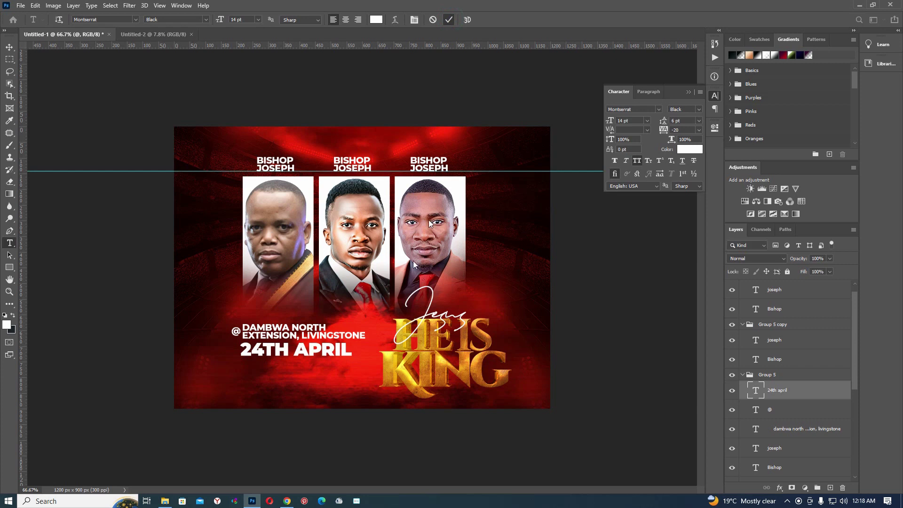
# Step: Add the 6PM time text below the date
pyautogui.click(291, 384)
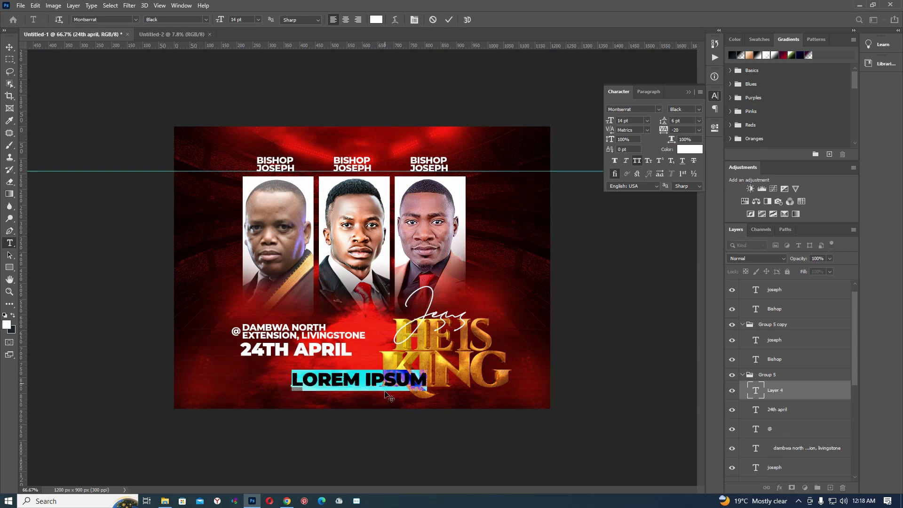
pyautogui.write('6PM')
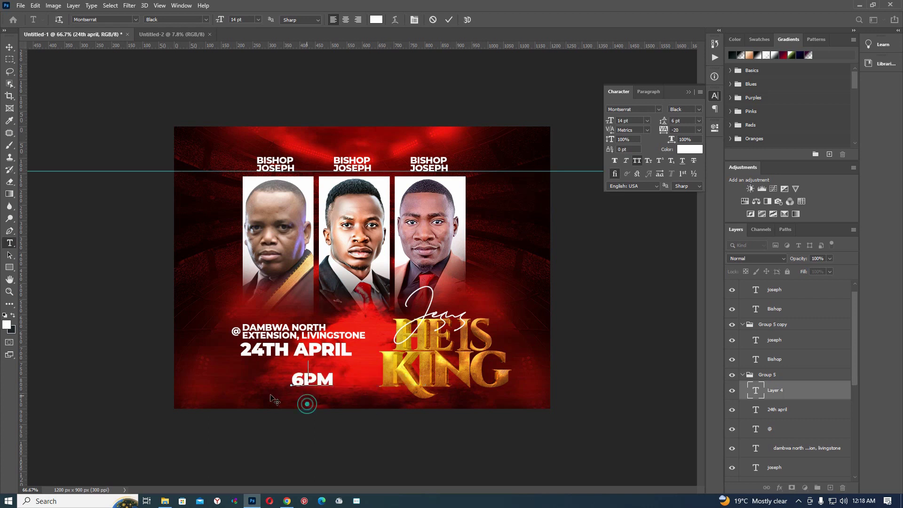
pyautogui.moveTo(301, 400); pyautogui.dragTo(256, 390)
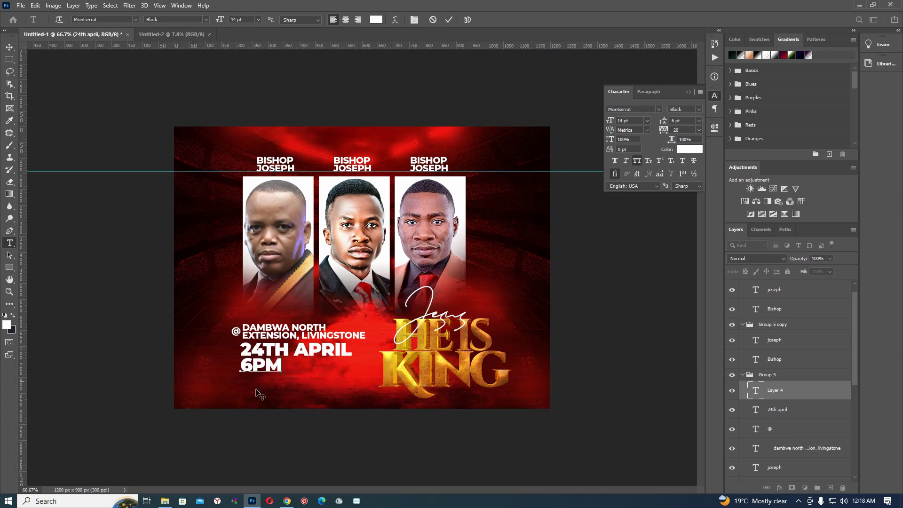
pyautogui.click(451, 22)
pyautogui.press('u')
pyautogui.hotkey('ctrl', '+')
pyautogui.hotkey('ctrl', '+')
pyautogui.hotkey('ctrl', '+')
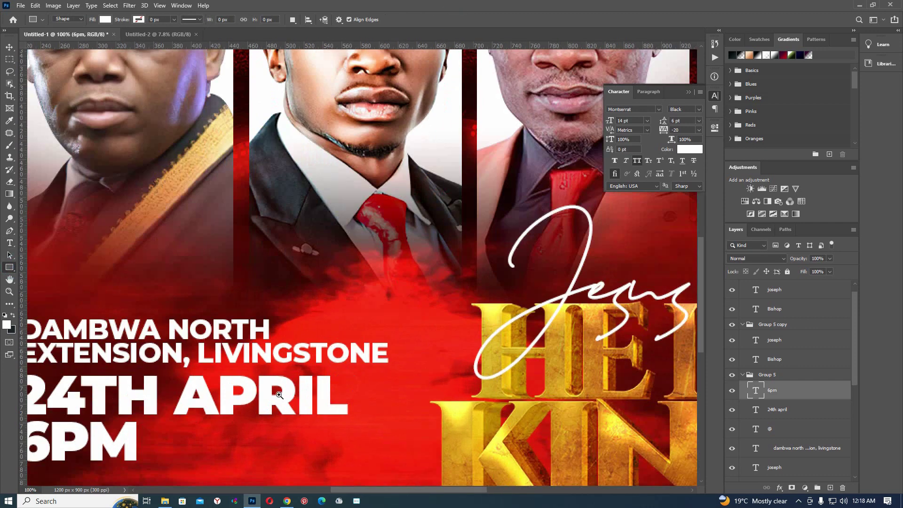
# Step: Draw a 1 px white line beside 6PM and copy it just below
pyautogui.moveTo(274, 265); pyautogui.dragTo(466, 264)
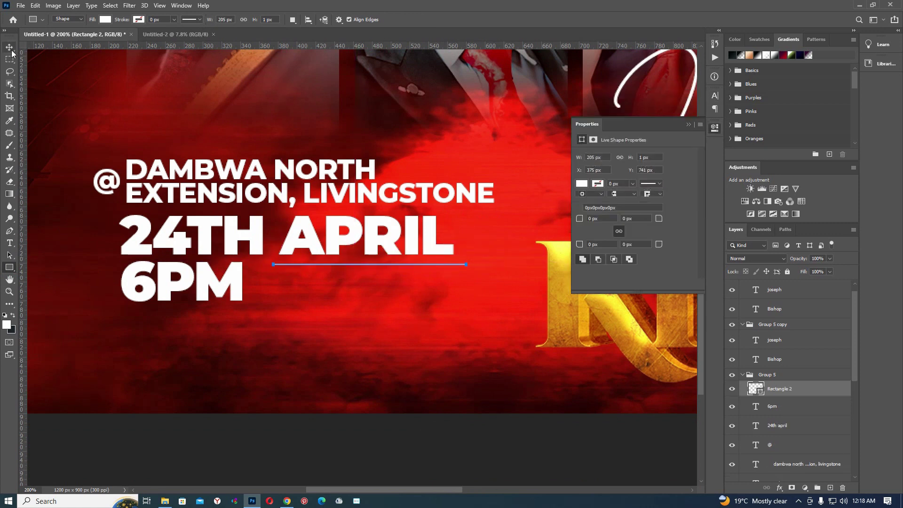
pyautogui.press('v')
pyautogui.moveTo(434, 317)
pyautogui.mouseDown()
pyautogui.moveTo(403, 314)
pyautogui.moveTo(424, 334)
pyautogui.mouseUp()
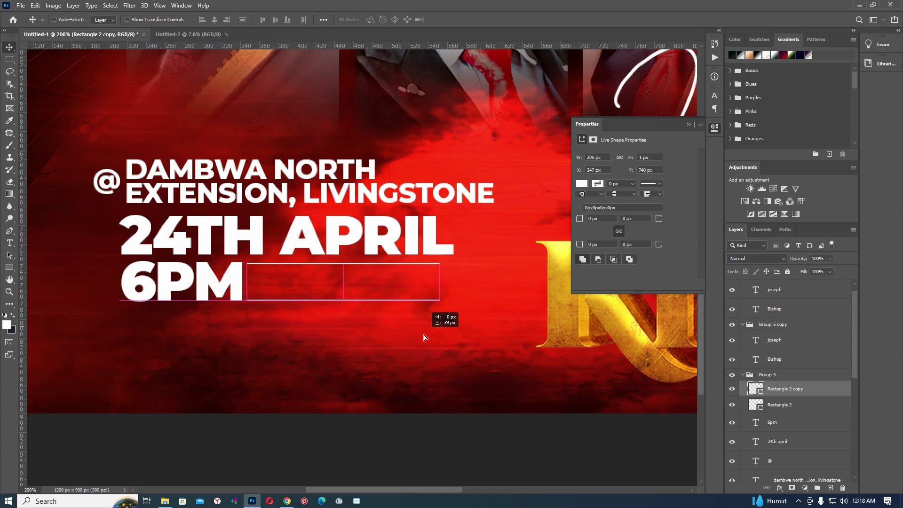
# Step: Type 'daily' and place it between the two lines beside 6PM
pyautogui.press('t')
pyautogui.click(382, 359)
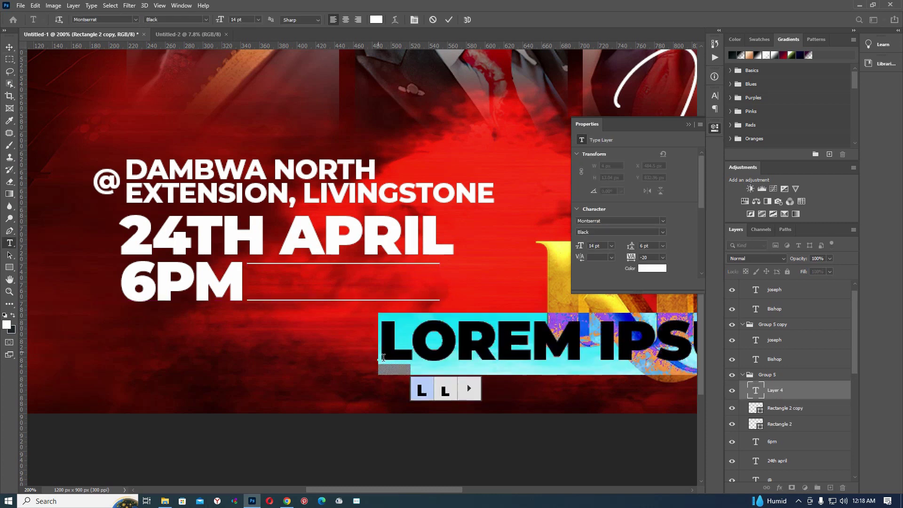
pyautogui.click(454, 374)
pyautogui.hotkey('ctrl', 'a')
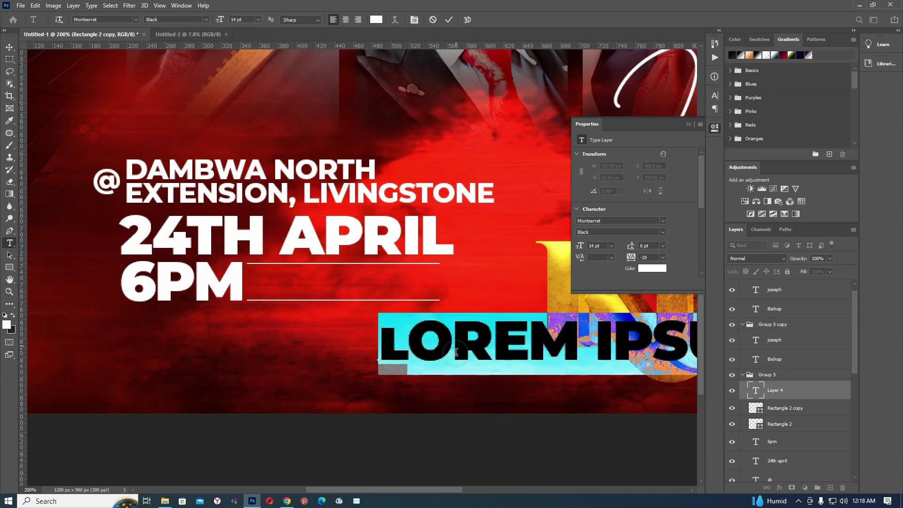
pyautogui.write('daily')
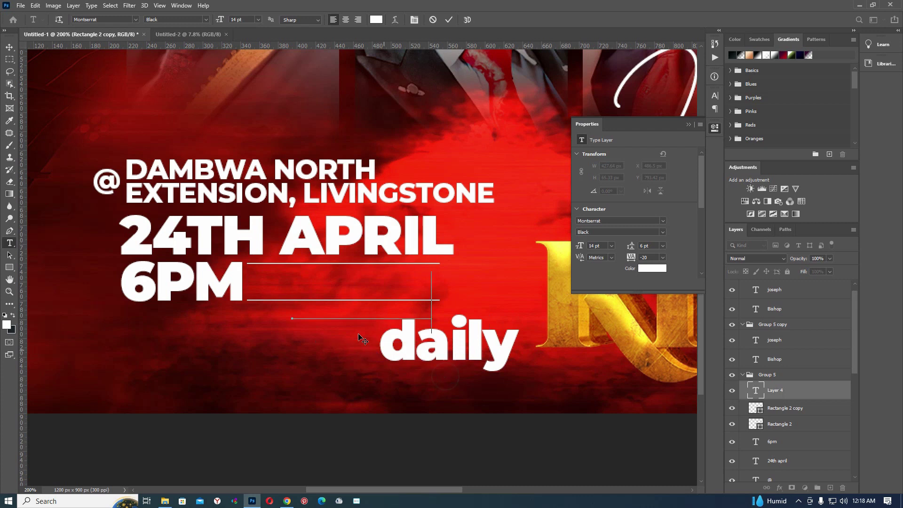
pyautogui.moveTo(434, 384); pyautogui.dragTo(328, 321)
# Step: Make the daily label All Caps at 9 pt
pyautogui.doubleClick(374, 276)
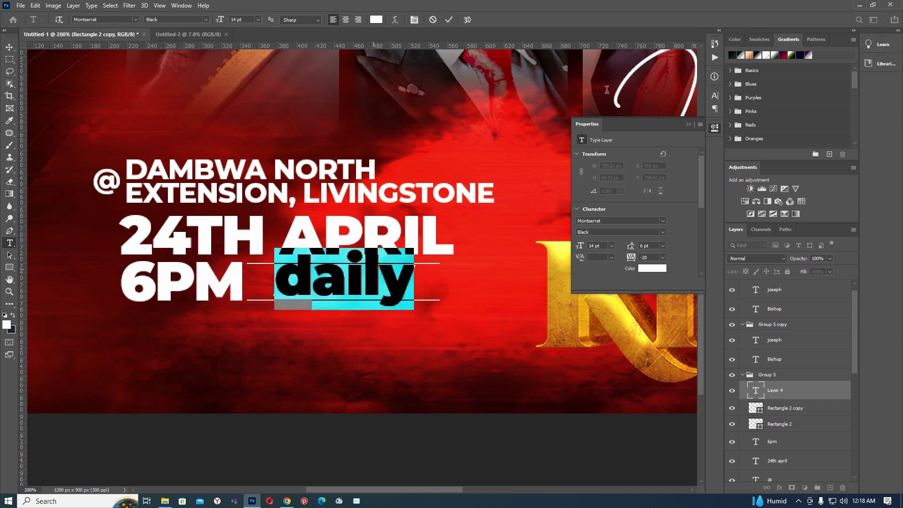
pyautogui.click(713, 96)
pyautogui.click(700, 92)
pyautogui.click(724, 143)
pyautogui.moveTo(612, 121); pyautogui.dragTo(609, 121)
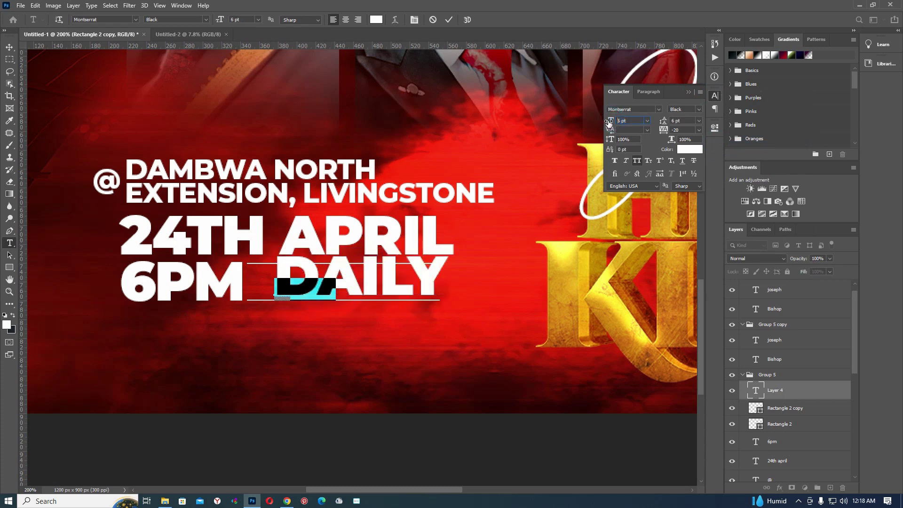
pyautogui.click(450, 20)
pyautogui.click(349, 312)
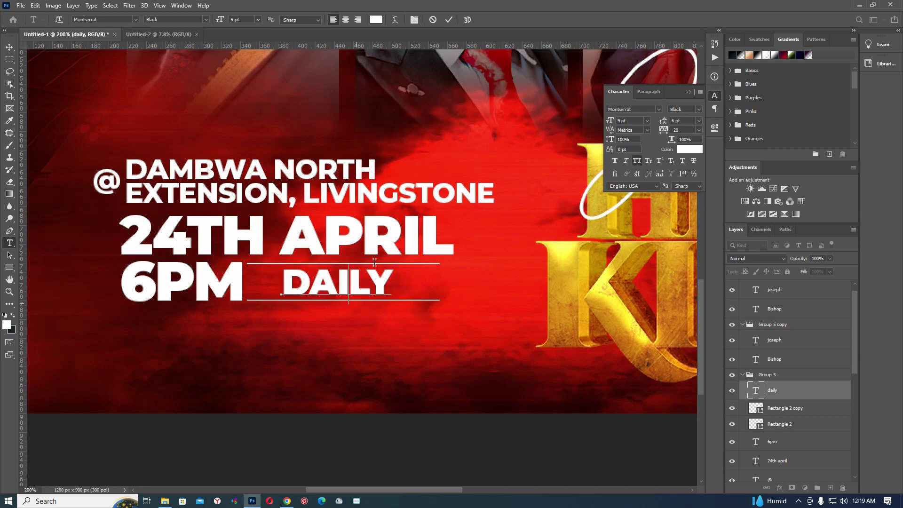
pyautogui.click(448, 20)
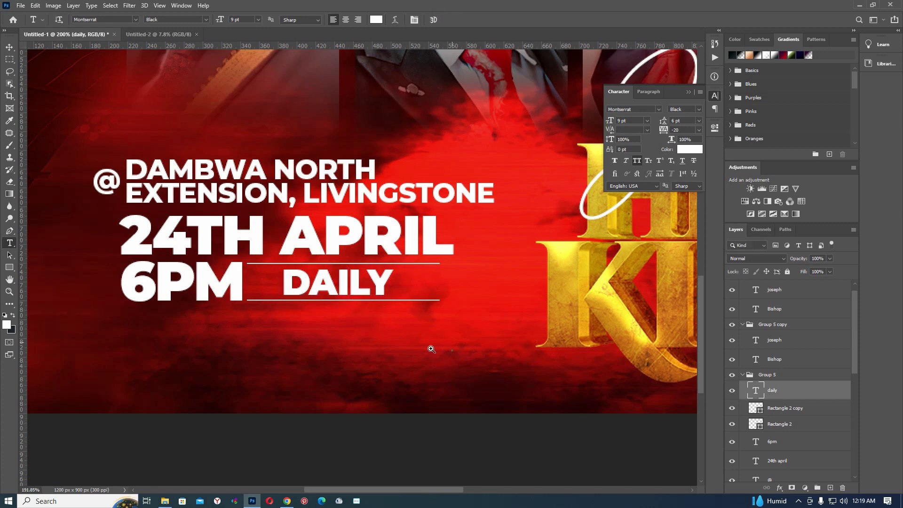
# Step: Retype the DAILY label beside 6PM as EVERY DAY and shift it left against 6PM
pyautogui.hotkey('ctrl', '-')
pyautogui.hotkey('ctrl', '-')
pyautogui.hotkey('ctrl', '+')
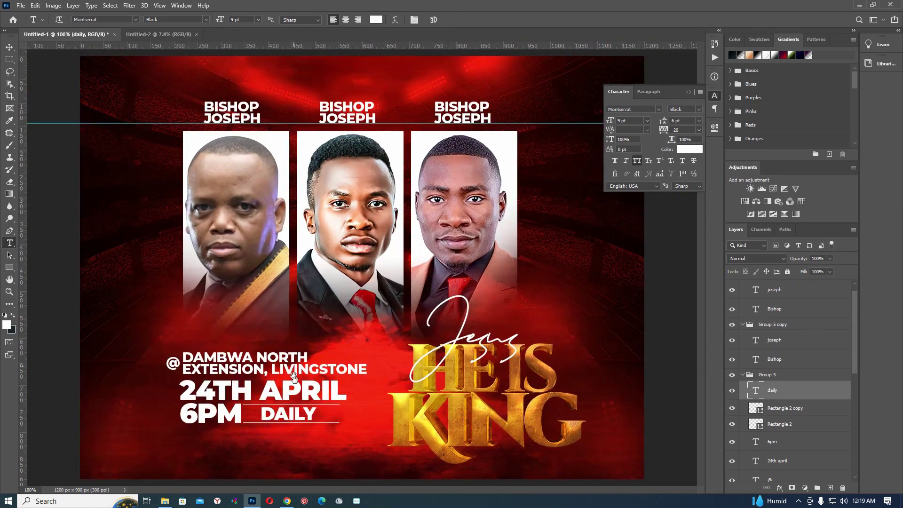
pyautogui.hotkey('ctrl', '+')
pyautogui.moveTo(213, 379); pyautogui.dragTo(363, 305)
pyautogui.click(359, 301)
pyautogui.write('every')
pyautogui.moveTo(544, 291); pyautogui.dragTo(602, 301)
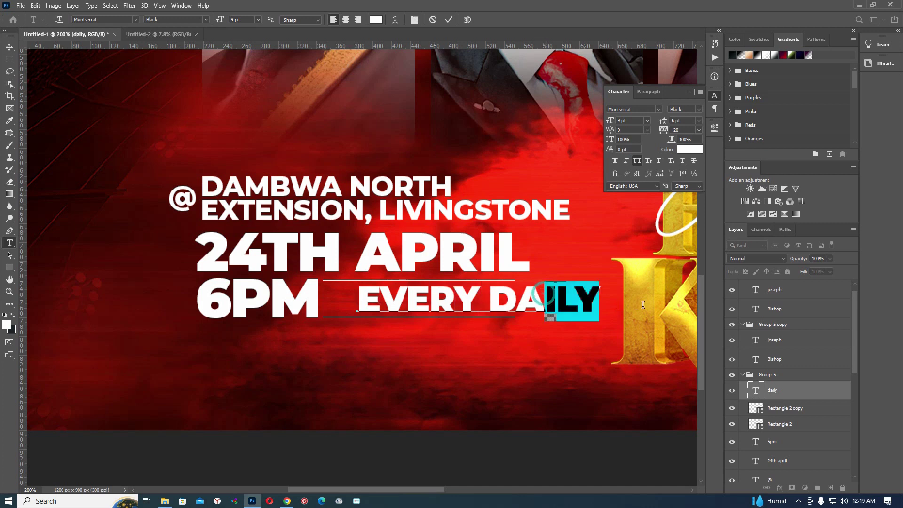
pyautogui.write('y')
pyautogui.moveTo(543, 346); pyautogui.dragTo(507, 344)
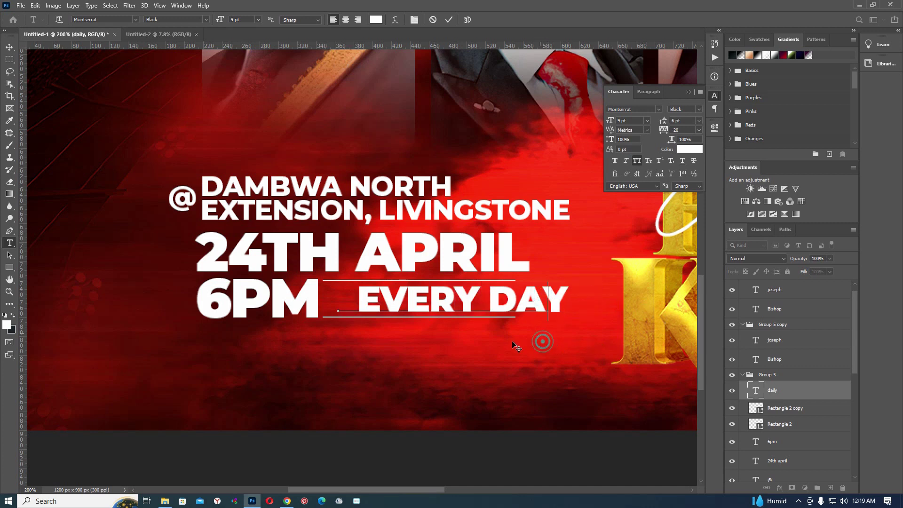
# Step: Set EVERY DAY to SemiBold at 7 pt and centre it between the two white lines
pyautogui.tripleClick(500, 296)
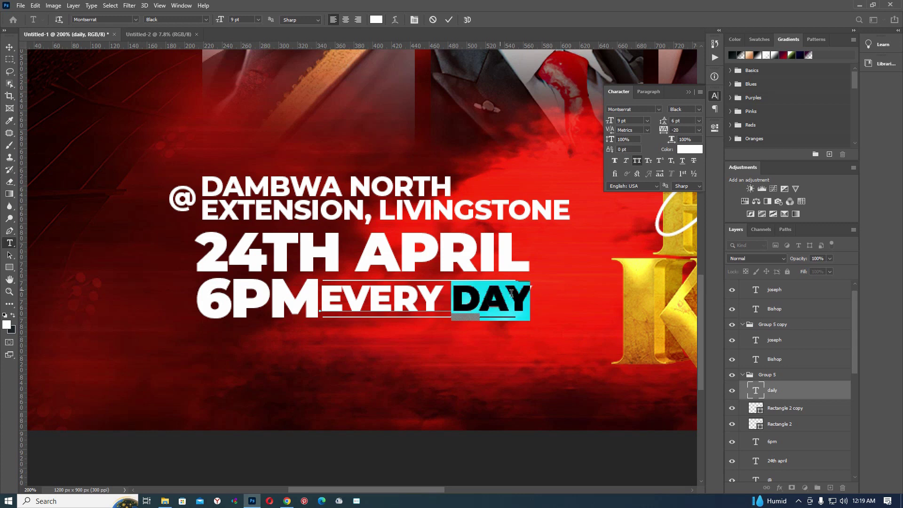
pyautogui.click(700, 109)
pyautogui.click(716, 208)
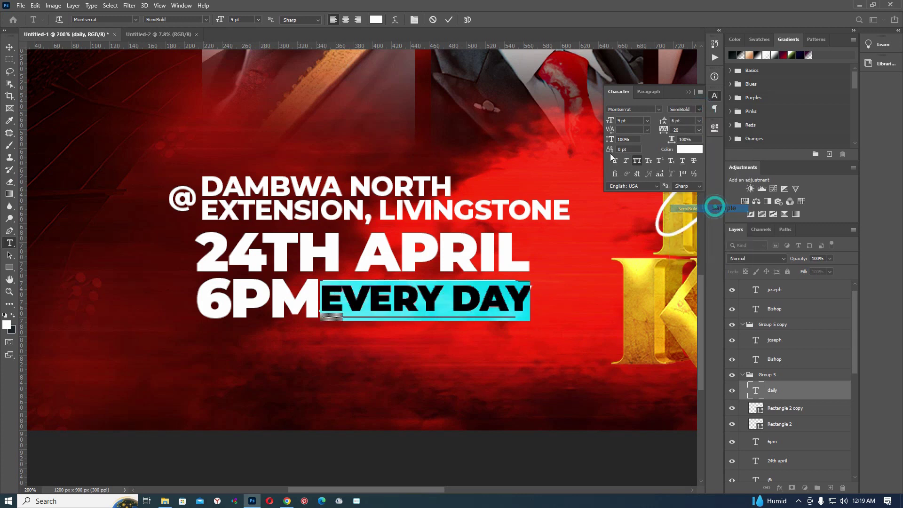
pyautogui.moveTo(614, 122); pyautogui.dragTo(610, 122)
pyautogui.moveTo(439, 255); pyautogui.dragTo(459, 251)
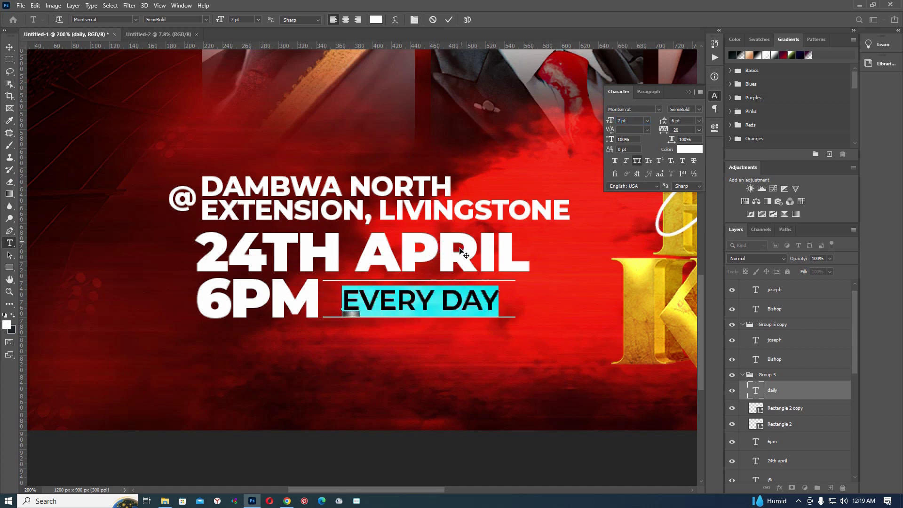
pyautogui.click(446, 20)
# Step: Nudge the bottom white line under EVERY DAY slightly upward with Free Transform
pyautogui.press('v')
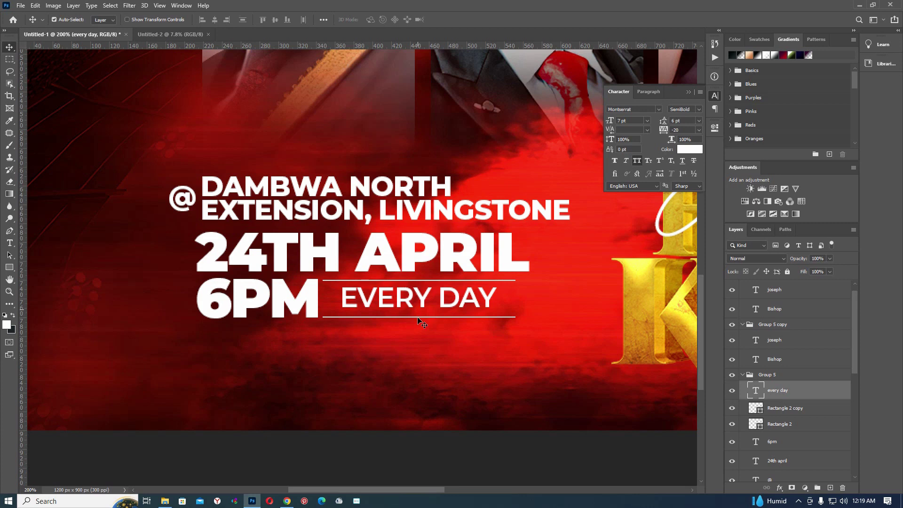
pyautogui.click(418, 317)
pyautogui.hotkey('ctrl', 't')
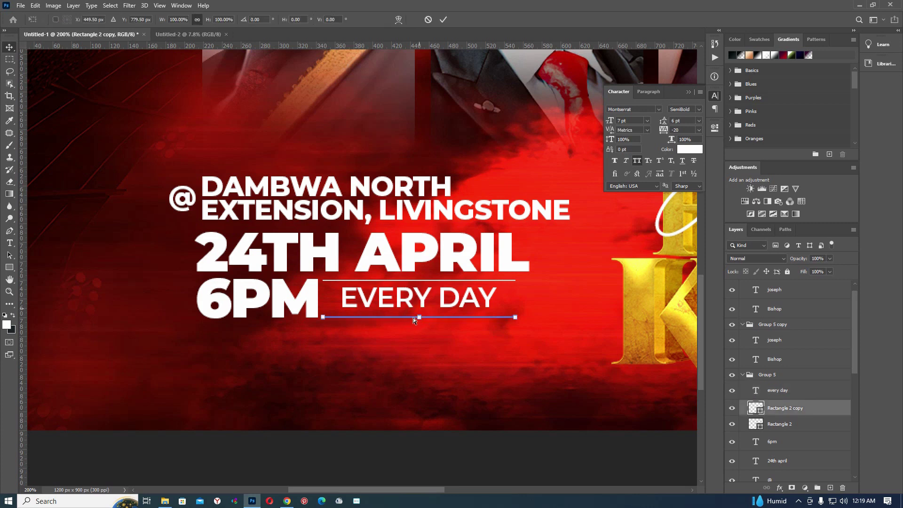
pyautogui.keyDown('alt'); pyautogui.scroll(2, 417, 317); pyautogui.keyUp('alt')
pyautogui.click(426, 315)
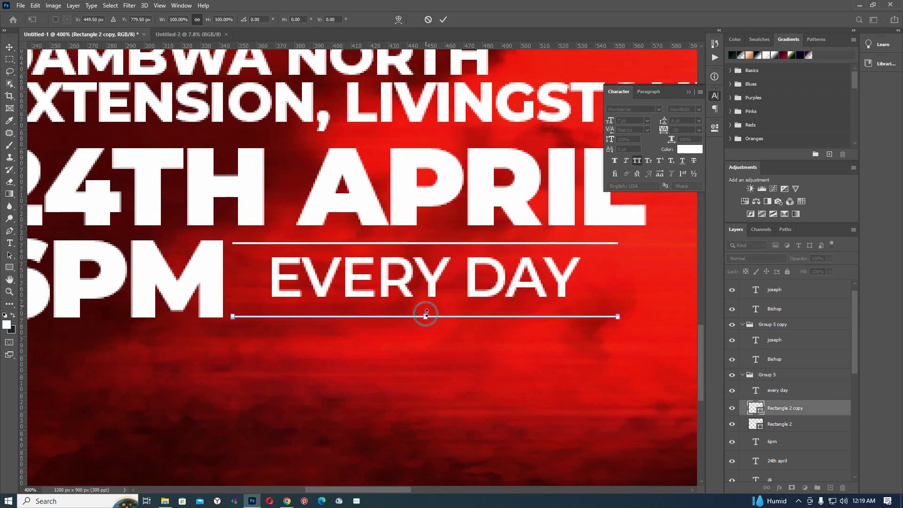
pyautogui.moveTo(426, 312); pyautogui.dragTo(427, 309)
pyautogui.click(444, 20)
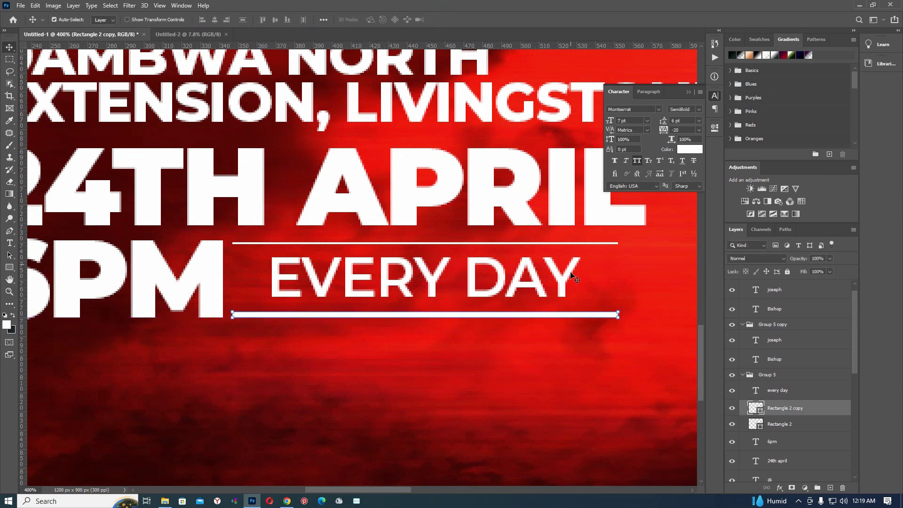
# Step: Replace the old Rectangle 2 top line with an Alt-dragged copy of the bottom line
pyautogui.moveTo(577, 318)
pyautogui.mouseDown()
pyautogui.moveTo(573, 266)
pyautogui.moveTo(569, 274)
pyautogui.moveTo(591, 250)
pyautogui.mouseUp()
pyautogui.keyDown('ctrl'); pyautogui.click(586, 244); pyautogui.keyUp('ctrl')
pyautogui.press('Delete')
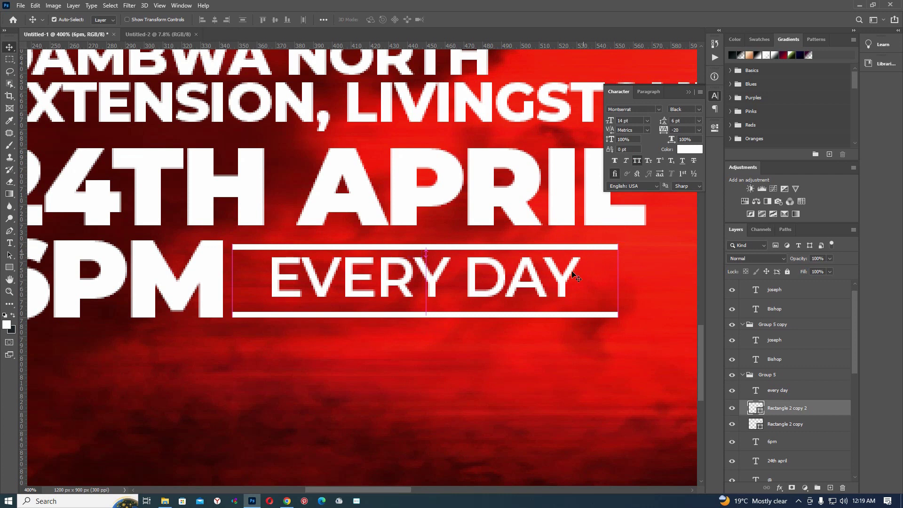
pyautogui.moveTo(504, 287); pyautogui.dragTo(505, 290)
pyautogui.hotkey('ctrl', '1')
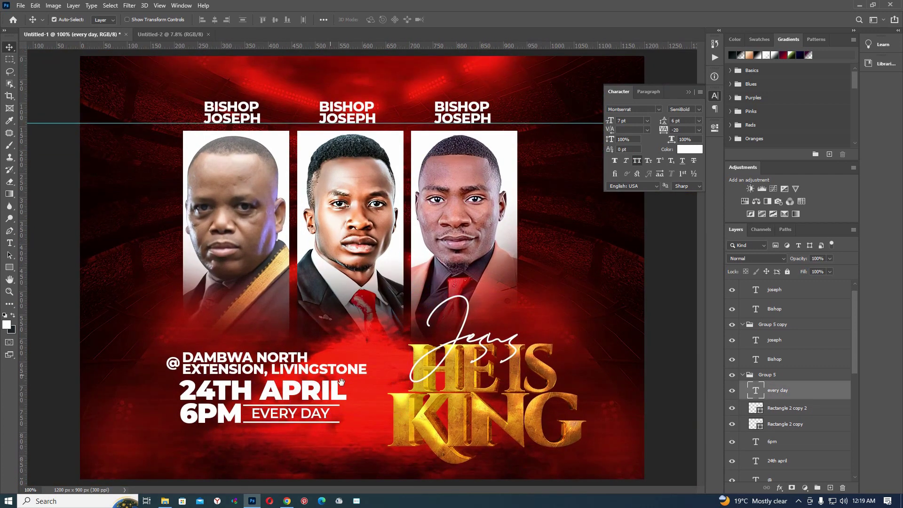
pyautogui.moveTo(341, 382); pyautogui.dragTo(303, 371)
pyautogui.hotkey('ctrl', '+')
pyautogui.hotkey('ctrl', '+')
pyautogui.hotkey('ctrl', '+')
pyautogui.keyDown('ctrl'); pyautogui.click(235, 414); pyautogui.keyUp('ctrl')
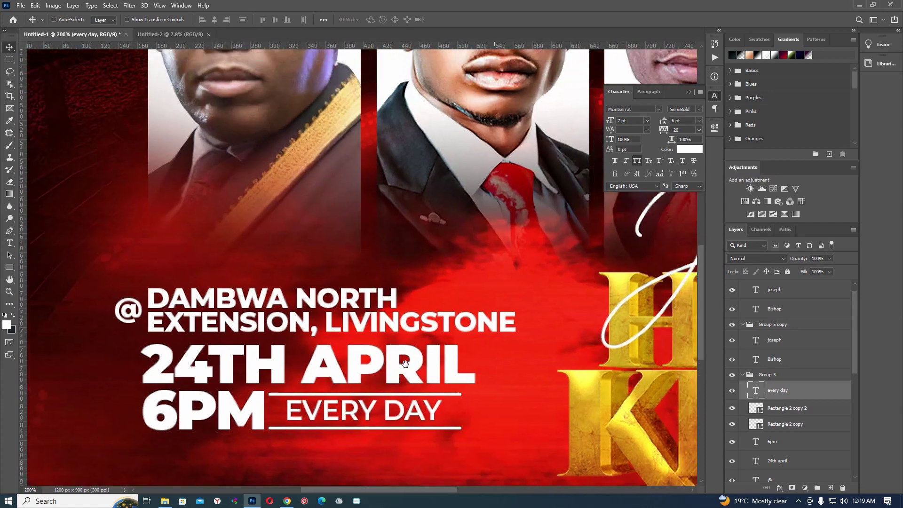
pyautogui.moveTo(405, 363)
pyautogui.mouseDown()
pyautogui.moveTo(340, 248)
pyautogui.moveTo(335, 297)
pyautogui.mouseUp()
pyautogui.moveTo(423, 255); pyautogui.dragTo(435, 290)
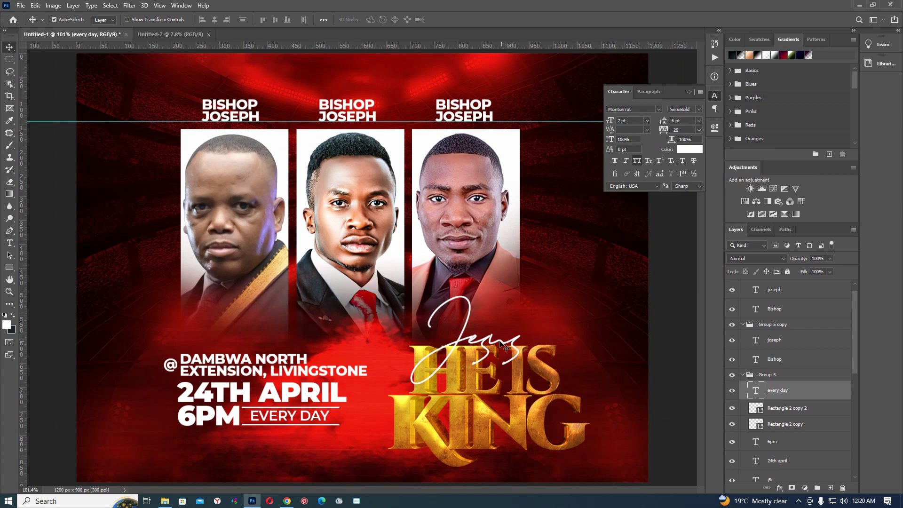
# Step: Nudge the Jesus signature right, then draw and shrink a small white rectangle above HE
pyautogui.moveTo(504, 347); pyautogui.dragTo(530, 338)
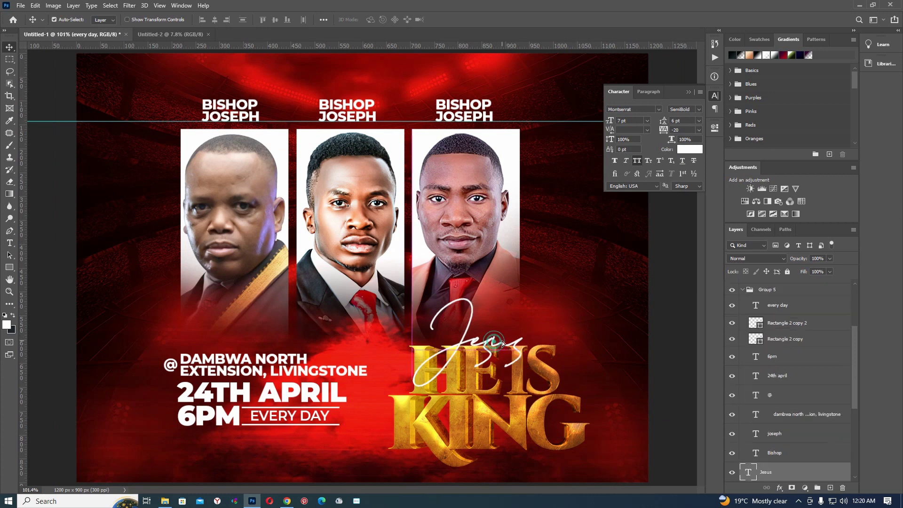
pyautogui.click(10, 268)
pyautogui.moveTo(537, 245)
pyautogui.mouseDown()
pyautogui.moveTo(625, 268)
pyautogui.moveTo(616, 265)
pyautogui.mouseUp()
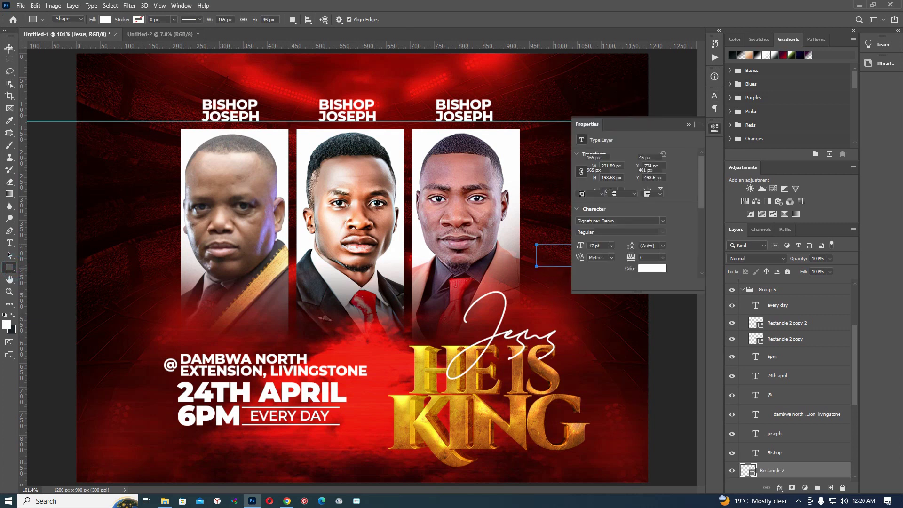
pyautogui.press('v')
pyautogui.moveTo(482, 280); pyautogui.dragTo(337, 355)
pyautogui.hotkey('ctrl', 't')
pyautogui.moveTo(389, 331); pyautogui.dragTo(404, 331)
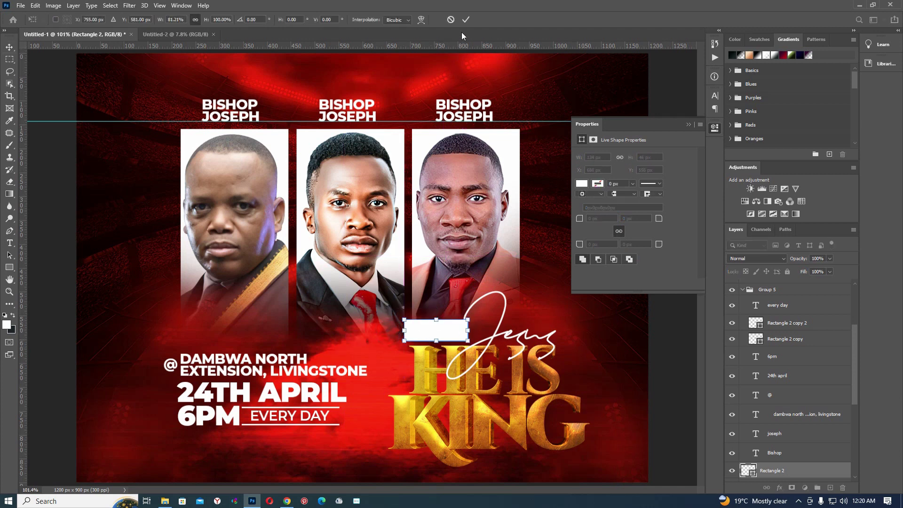
pyautogui.moveTo(468, 319); pyautogui.dragTo(460, 323)
pyautogui.click(465, 19)
# Step: Create a three-sided white polygon triangle and narrow its width
pyautogui.click(10, 267)
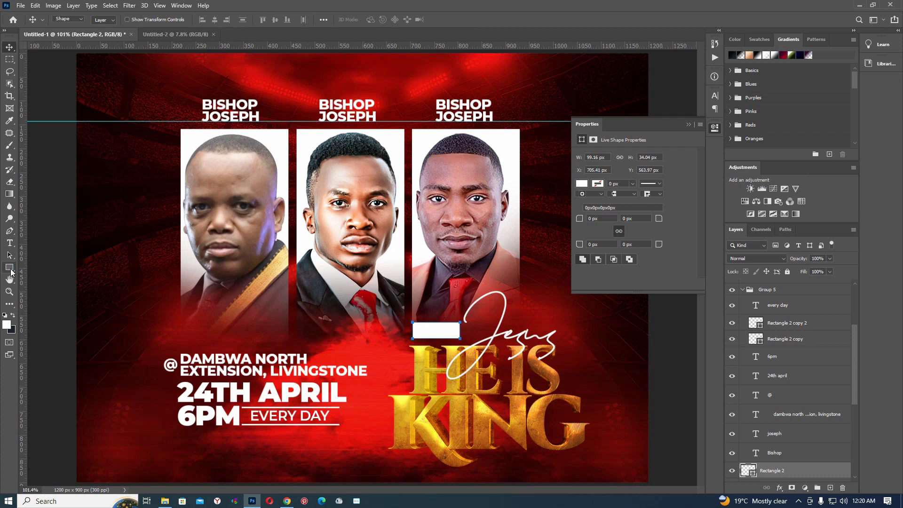
pyautogui.click(52, 295)
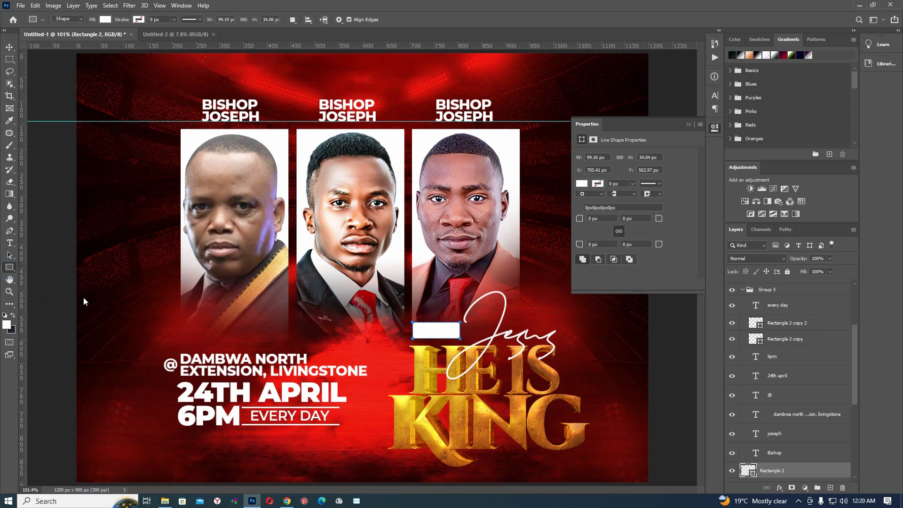
pyautogui.click(104, 296)
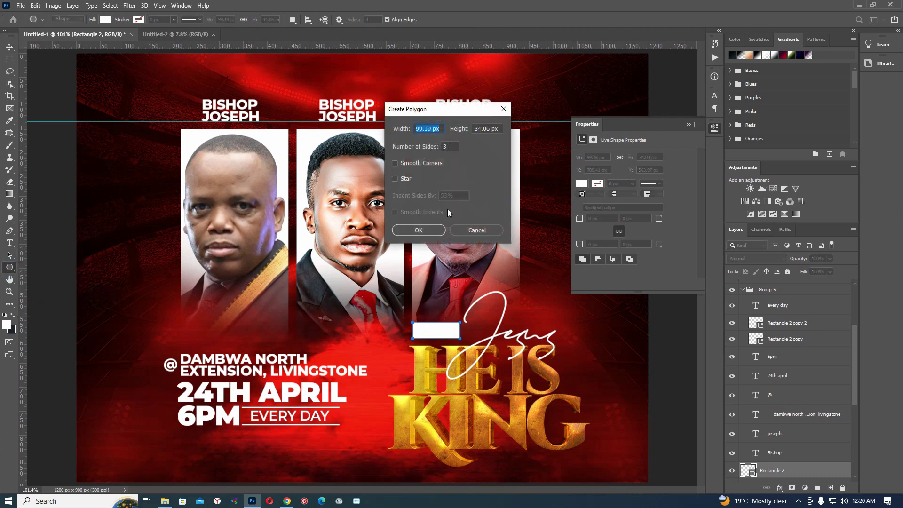
pyautogui.click(415, 231)
pyautogui.hotkey('ctrl', 't')
pyautogui.moveTo(152, 304); pyautogui.dragTo(118, 304)
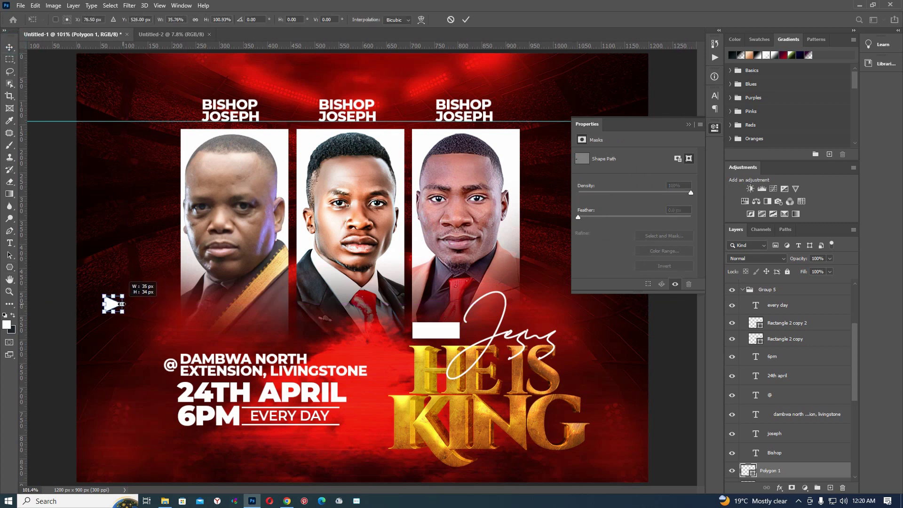
pyautogui.click(466, 20)
# Step: Rotate the triangle 90° clockwise and place it beneath the white rectangle
pyautogui.hotkey('ctrl', 't')
pyautogui.rightClick(109, 306)
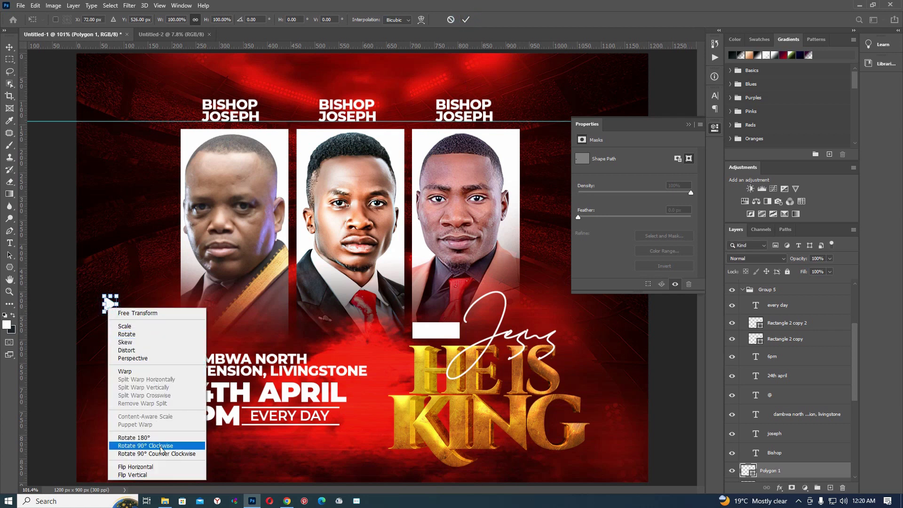
pyautogui.click(146, 445)
pyautogui.click(466, 20)
pyautogui.moveTo(110, 303); pyautogui.dragTo(454, 326)
pyautogui.moveTo(455, 326); pyautogui.dragTo(456, 324)
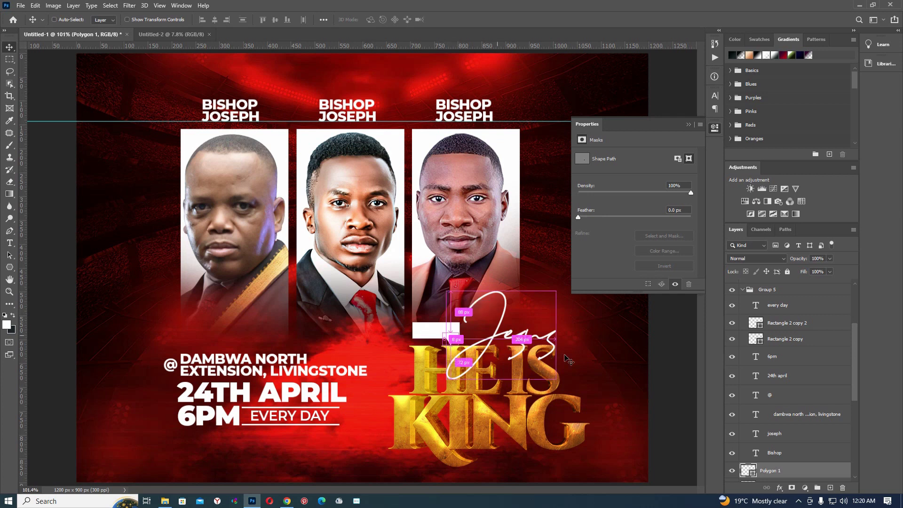
# Step: Merge the rectangle and triangle into one tag shape and flip it horizontally
pyautogui.scroll(-2, 802, 441)
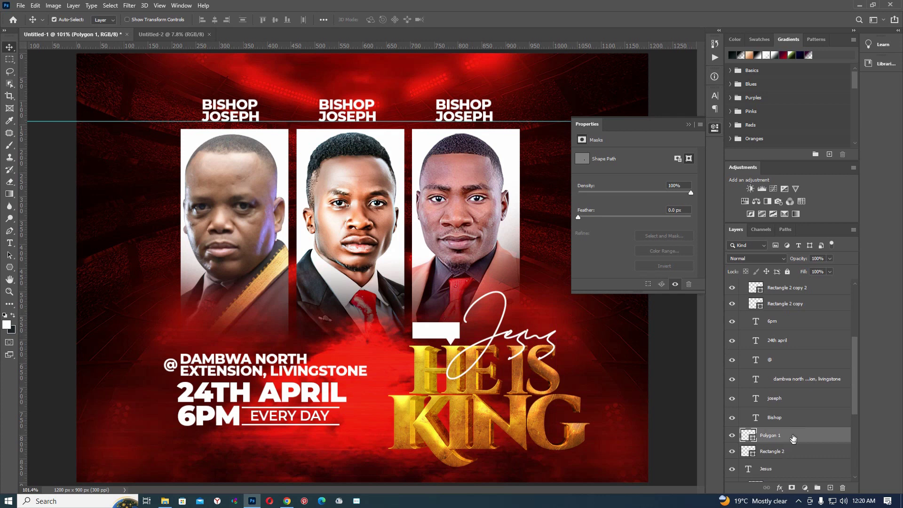
pyautogui.keyDown('shift'); pyautogui.click(793, 454); pyautogui.keyUp('shift')
pyautogui.hotkey('ctrl', 'e')
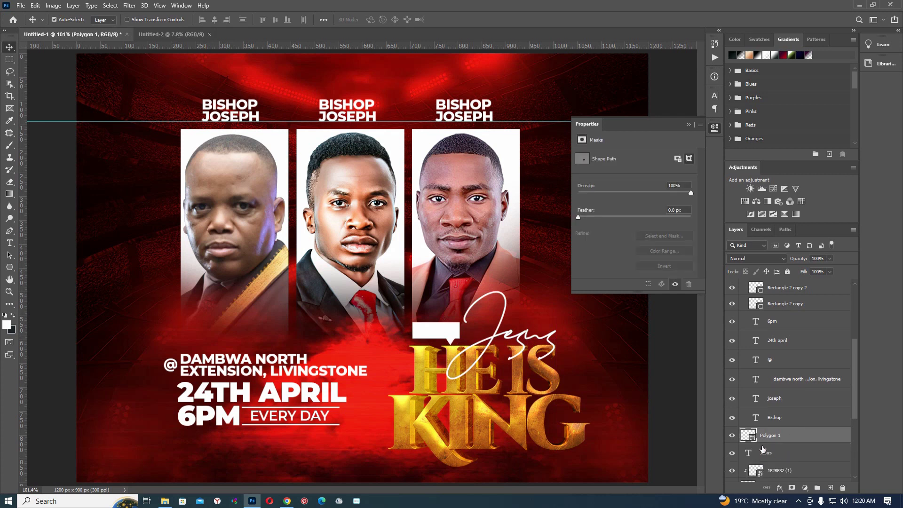
pyautogui.hotkey('ctrl', 't')
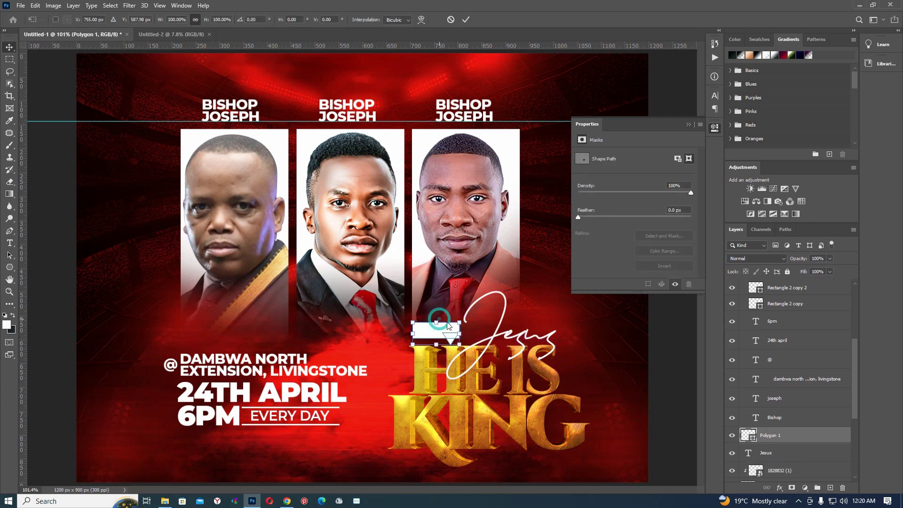
pyautogui.rightClick(440, 322)
pyautogui.click(479, 480)
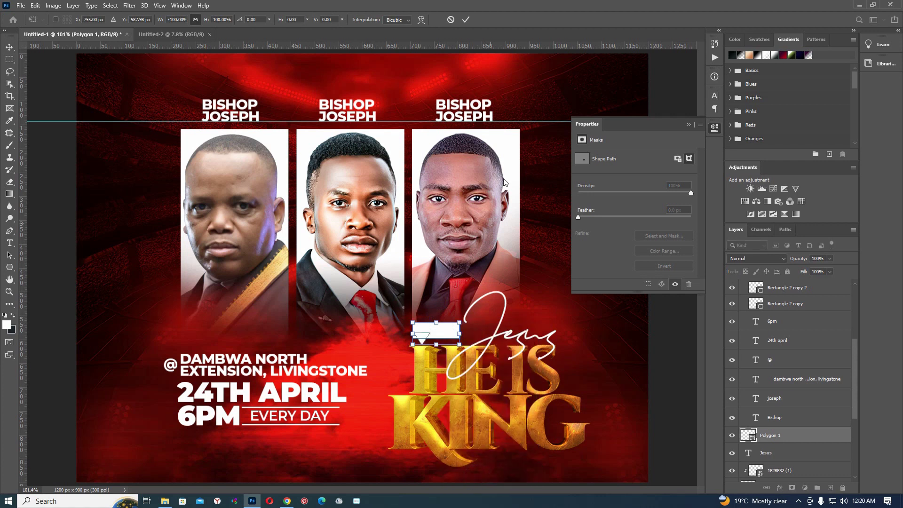
pyautogui.click(464, 20)
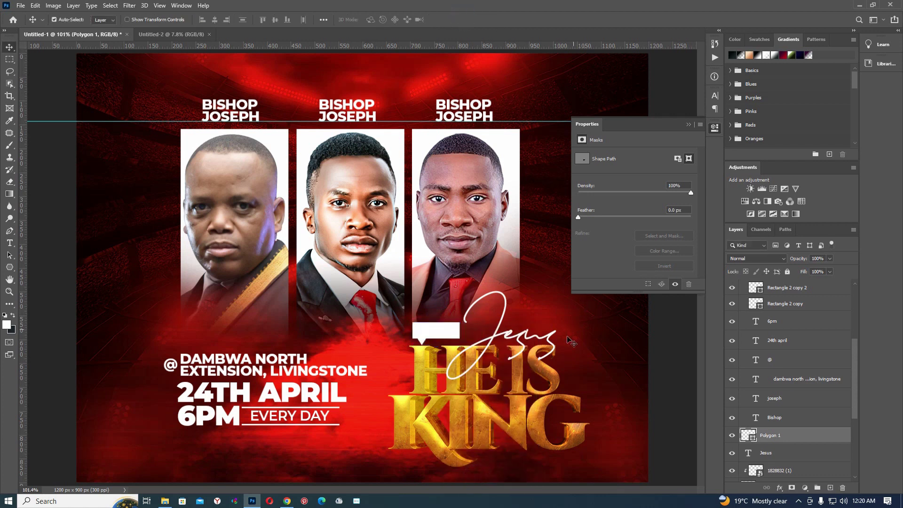
# Step: Rasterize the merged tag shape into a pixel layer
pyautogui.rightClick(824, 433)
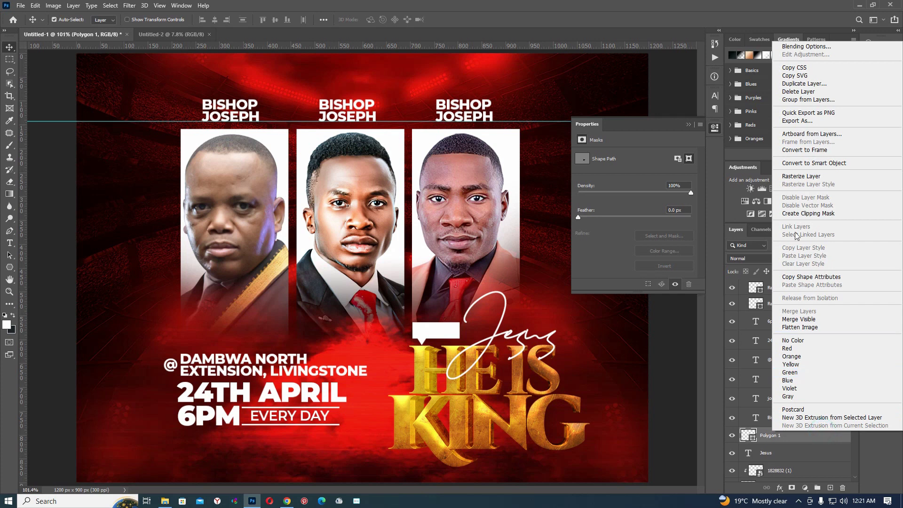
pyautogui.click(800, 181)
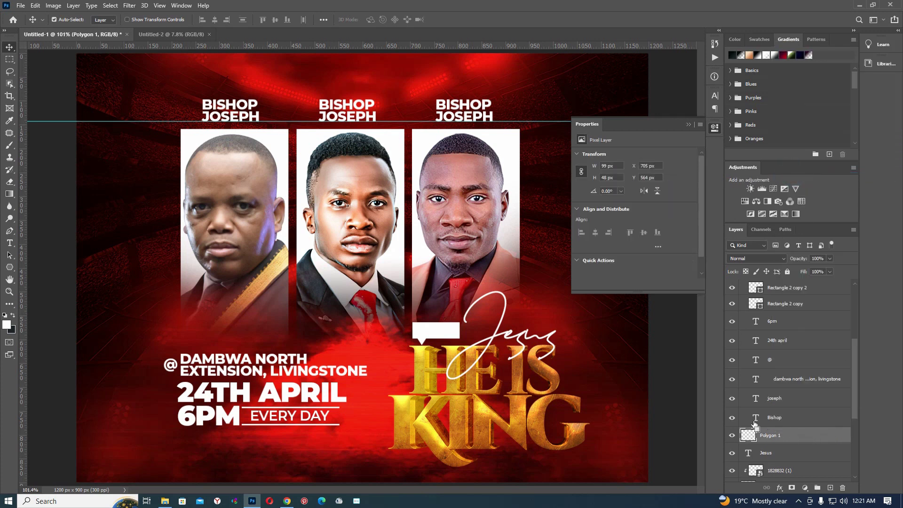
pyautogui.hotkey('ctrl', 't')
pyautogui.click(464, 20)
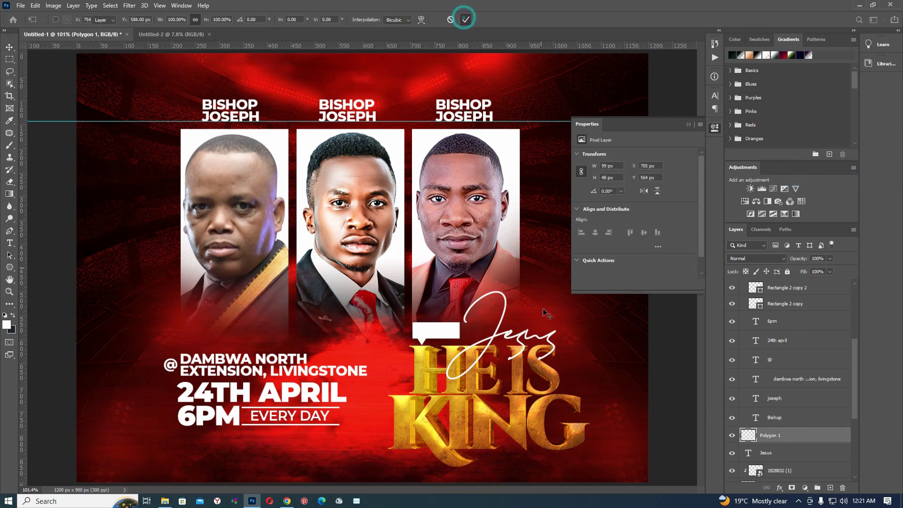
pyautogui.scroll(-3, 550, 363)
pyautogui.scroll(-2, 504, 353)
# Step: Nudge the three portraits right, add a vertical guide, and lock Group 3
pyautogui.scroll(3, 446, 330)
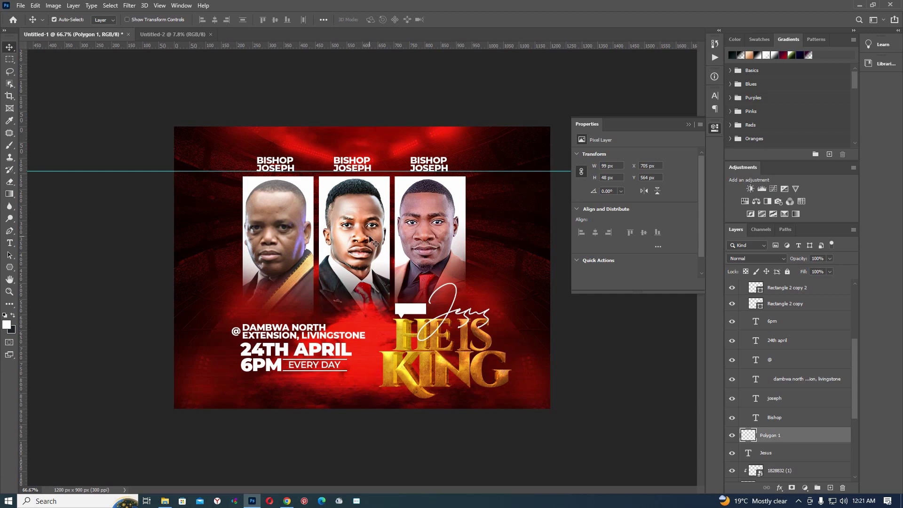
pyautogui.moveTo(472, 258); pyautogui.dragTo(477, 260)
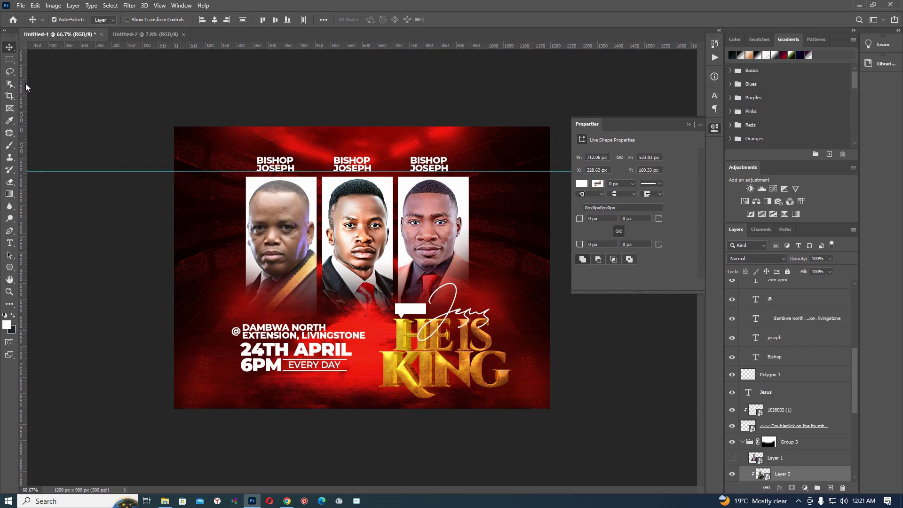
pyautogui.moveTo(21, 83); pyautogui.dragTo(246, 146)
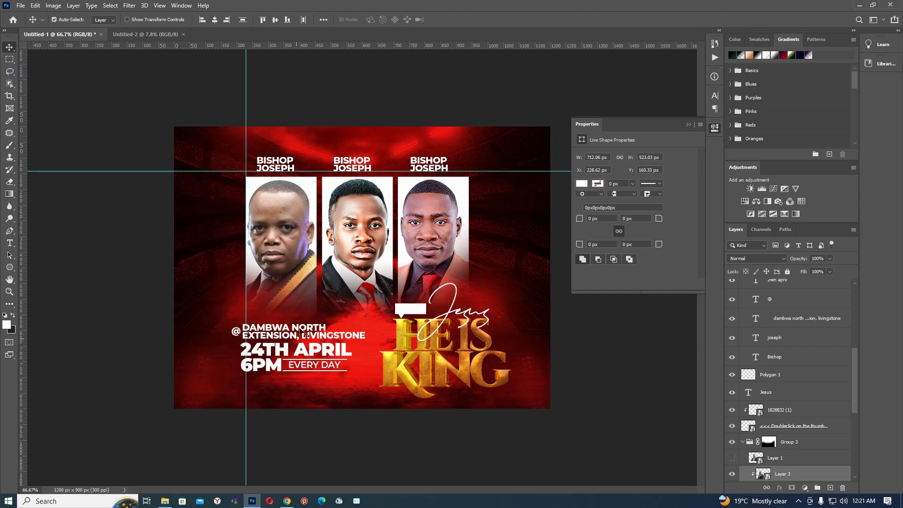
pyautogui.click(805, 447)
pyautogui.click(789, 271)
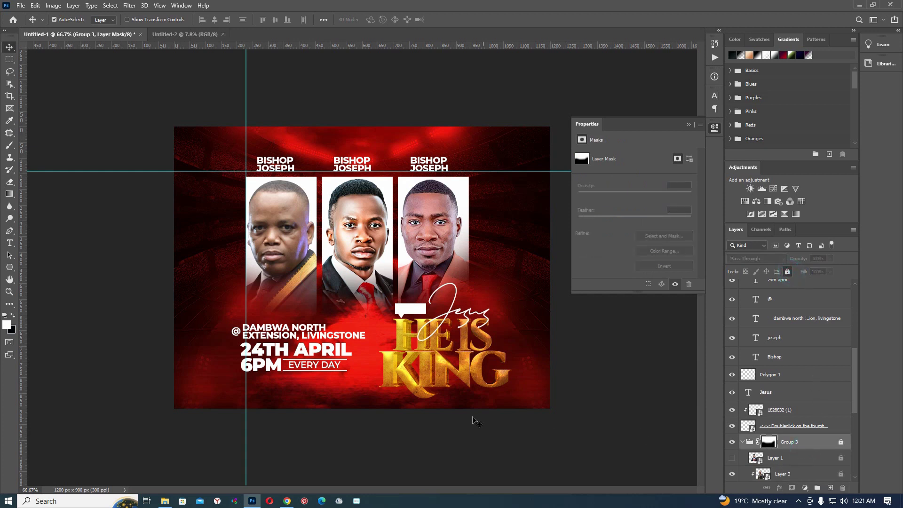
# Step: Align the address and date text to the guide, nudging the address line left
pyautogui.moveTo(222, 316)
pyautogui.mouseDown()
pyautogui.moveTo(330, 382)
pyautogui.moveTo(335, 375)
pyautogui.moveTo(330, 382)
pyautogui.moveTo(234, 312)
pyautogui.mouseUp()
pyautogui.moveTo(297, 309); pyautogui.dragTo(301, 307)
pyautogui.scroll(3, 301, 307)
pyautogui.moveTo(260, 372); pyautogui.dragTo(266, 373)
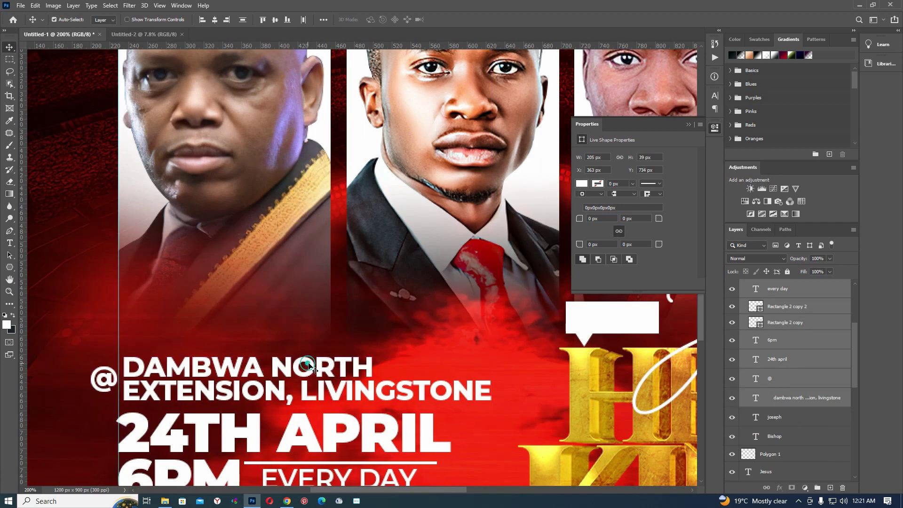
pyautogui.click(384, 362)
pyautogui.moveTo(338, 368); pyautogui.dragTo(335, 368)
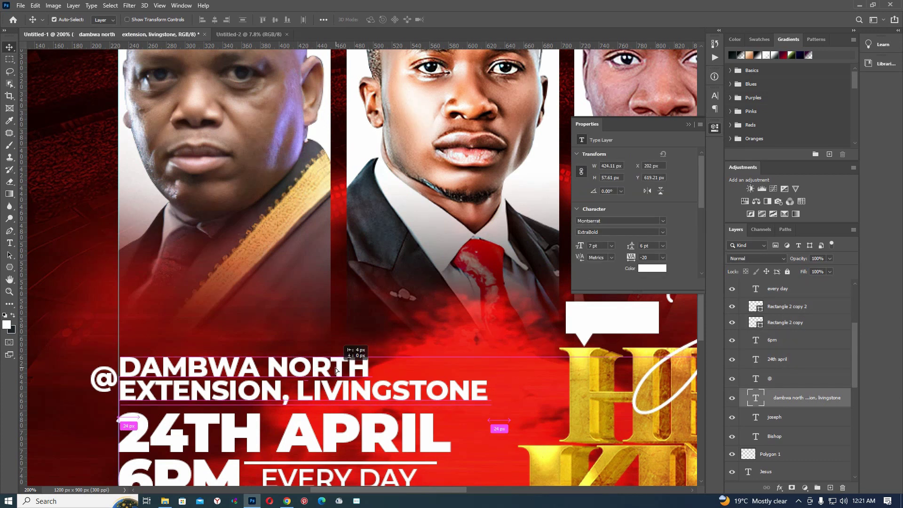
pyautogui.hotkey('ctrl', '-')
pyautogui.hotkey('ctrl', '-')
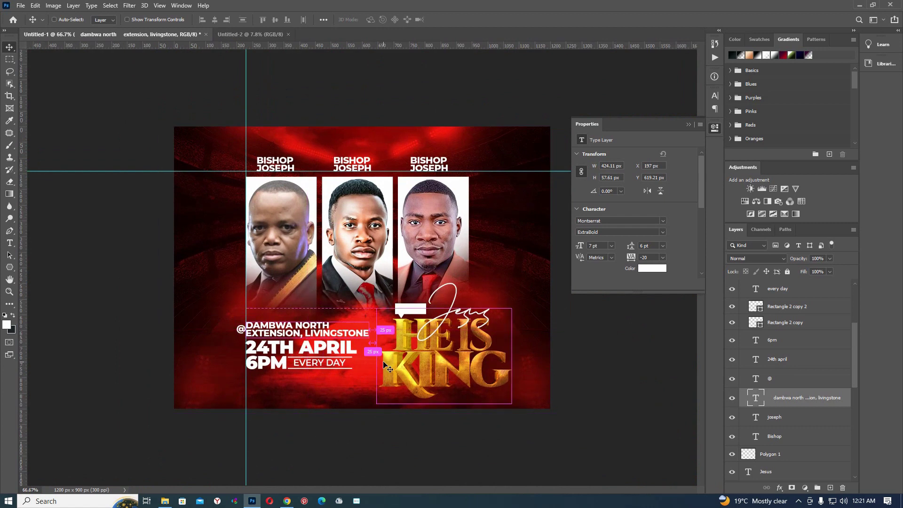
pyautogui.hotkey('ctrl', '-')
pyautogui.hotkey('ctrl', '-')
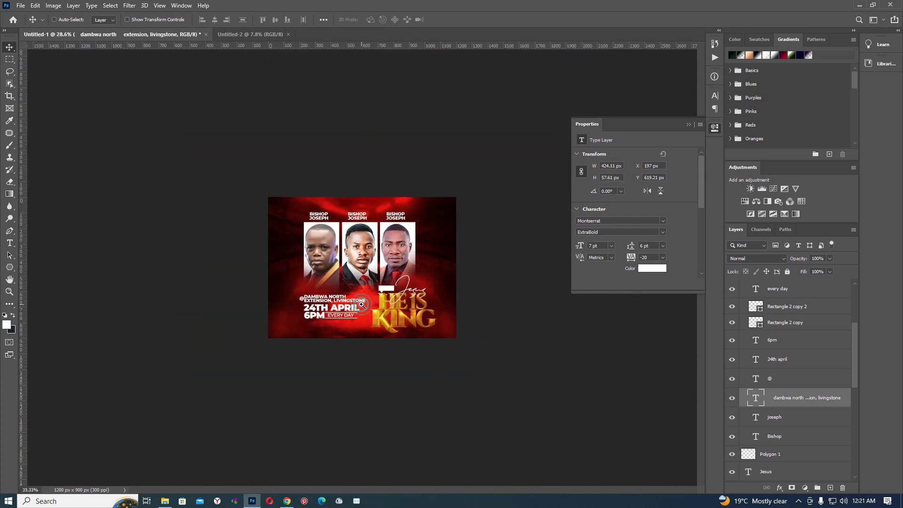
pyautogui.hotkey('ctrl', '+')
pyautogui.hotkey('ctrl', '+')
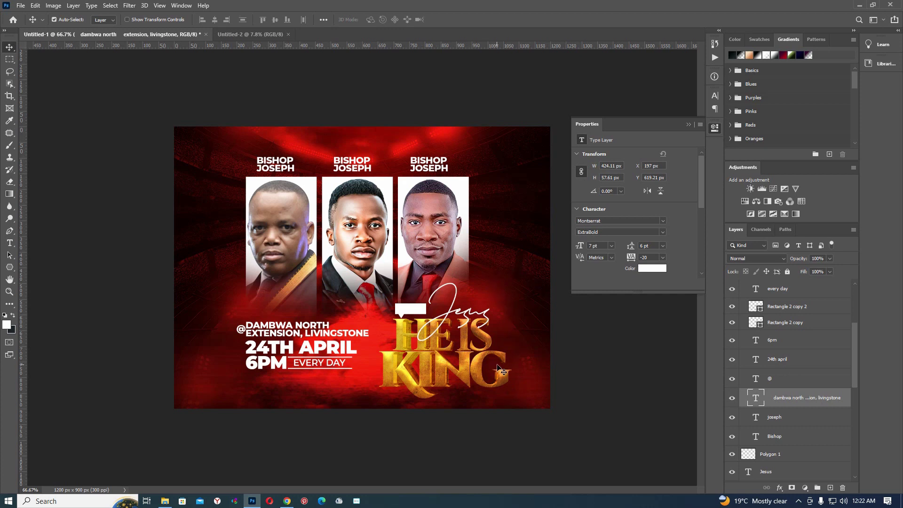
pyautogui.scroll(-5, 840, 413)
pyautogui.click(733, 396)
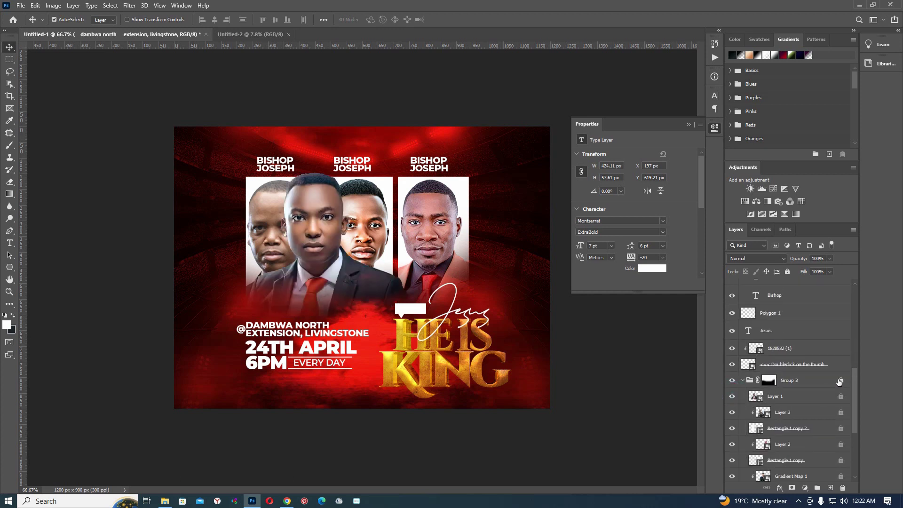
pyautogui.click(809, 396)
pyautogui.moveTo(367, 291); pyautogui.dragTo(549, 293)
pyautogui.moveTo(792, 397)
pyautogui.mouseDown()
pyautogui.moveTo(792, 382)
pyautogui.moveTo(766, 443)
pyautogui.mouseUp()
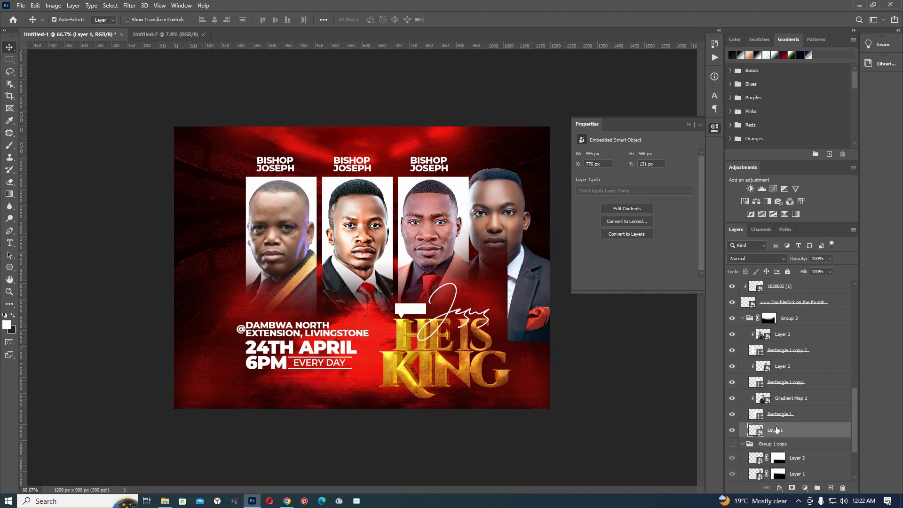
pyautogui.moveTo(776, 430); pyautogui.dragTo(784, 439)
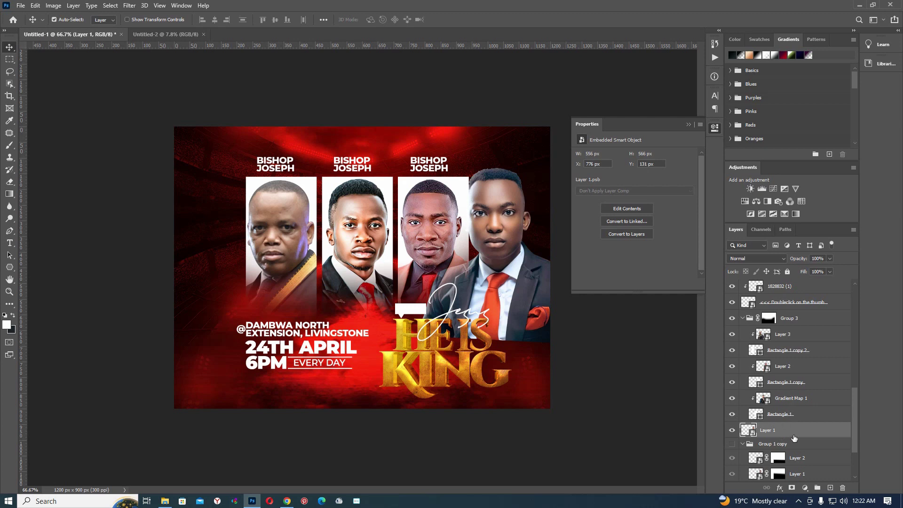
pyautogui.click(794, 489)
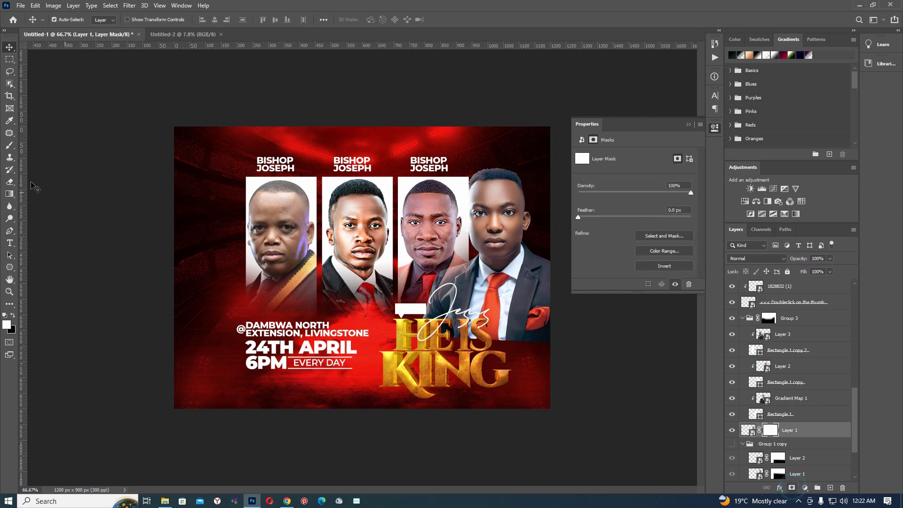
pyautogui.click(9, 193)
pyautogui.moveTo(459, 270); pyautogui.dragTo(479, 258)
pyautogui.moveTo(480, 302)
pyautogui.mouseDown()
pyautogui.moveTo(492, 254)
pyautogui.moveTo(499, 266)
pyautogui.mouseUp()
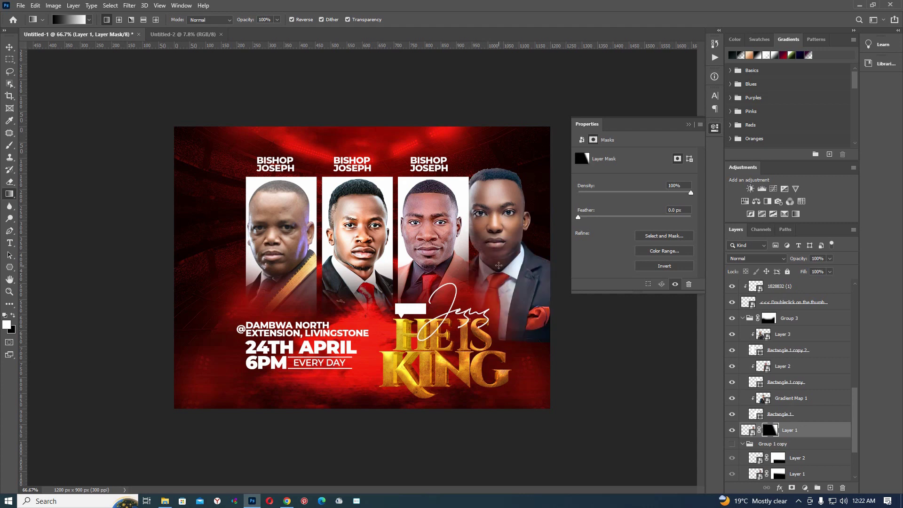
pyautogui.click(9, 47)
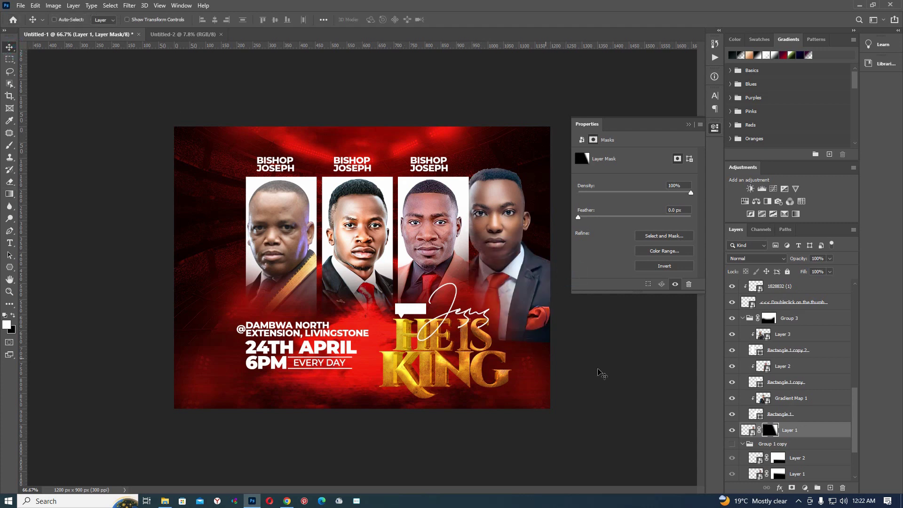
pyautogui.moveTo(788, 425); pyautogui.dragTo(789, 238)
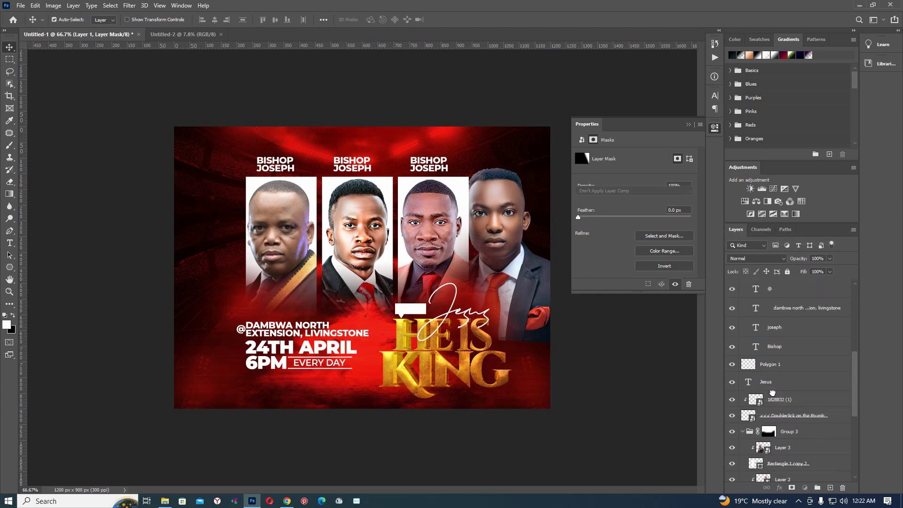
pyautogui.moveTo(789, 237); pyautogui.dragTo(774, 397)
pyautogui.moveTo(516, 270); pyautogui.dragTo(245, 401)
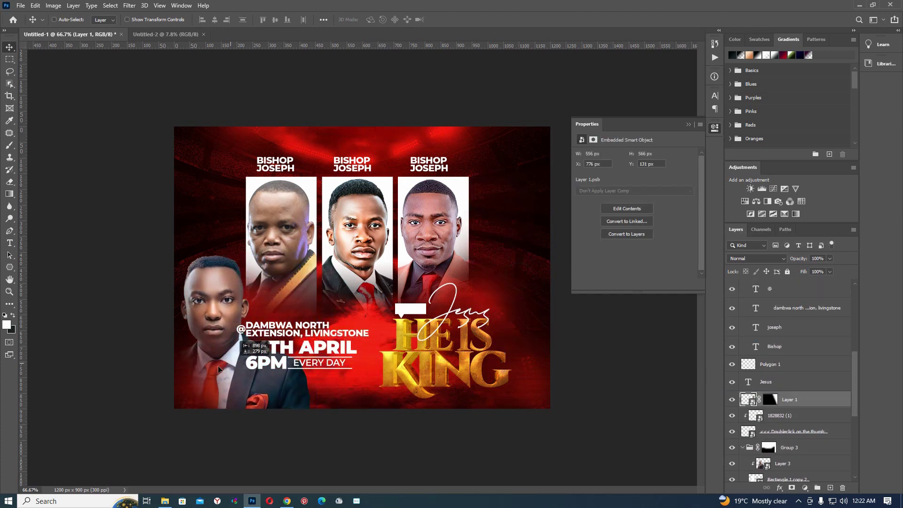
pyautogui.hotkey('ctrl', 't')
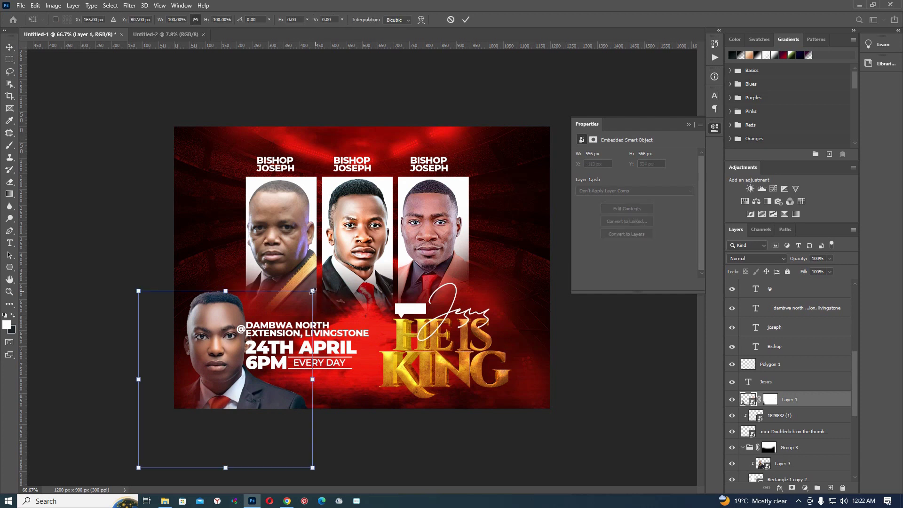
pyautogui.moveTo(314, 295); pyautogui.dragTo(264, 316)
pyautogui.moveTo(244, 374); pyautogui.dragTo(238, 363)
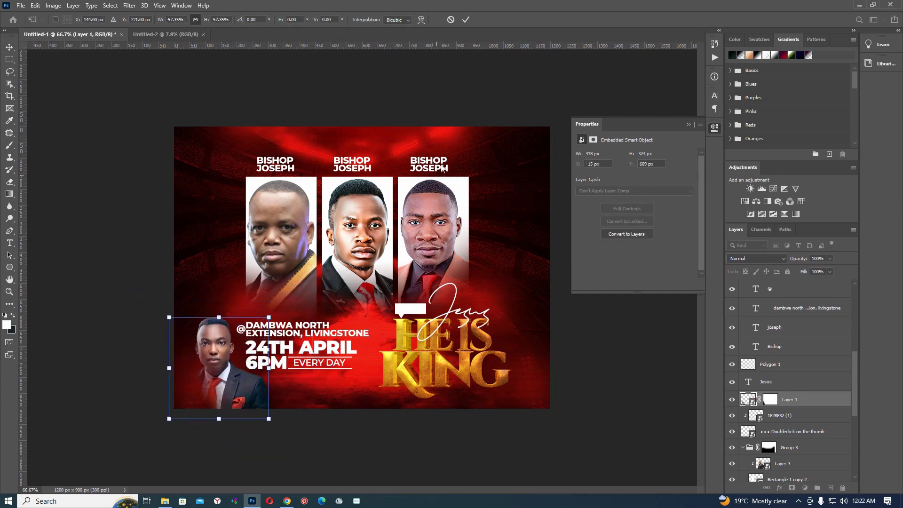
pyautogui.click(466, 19)
pyautogui.moveTo(771, 399)
pyautogui.mouseDown()
pyautogui.moveTo(835, 495)
pyautogui.moveTo(843, 488)
pyautogui.mouseUp()
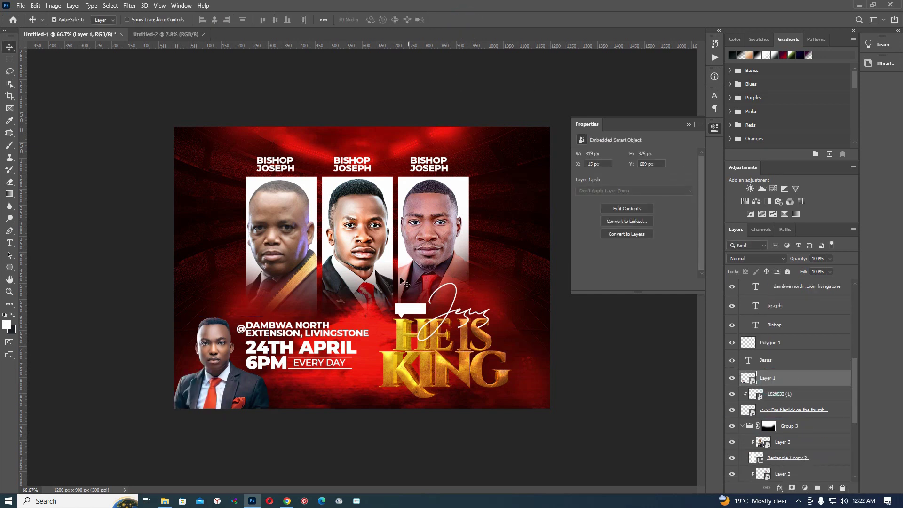
pyautogui.moveTo(298, 394)
pyautogui.mouseDown()
pyautogui.moveTo(594, 375)
pyautogui.moveTo(599, 399)
pyautogui.mouseUp()
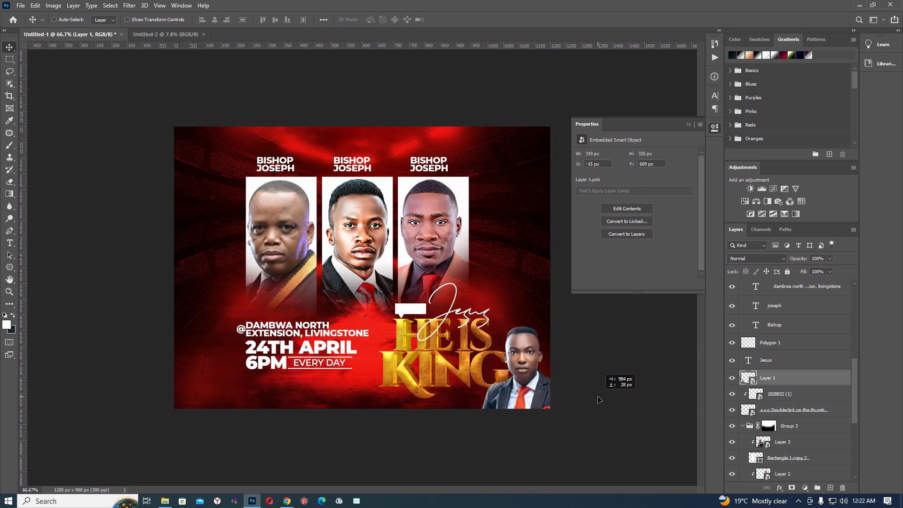
pyautogui.moveTo(599, 399)
pyautogui.mouseDown()
pyautogui.moveTo(281, 377)
pyautogui.moveTo(290, 388)
pyautogui.mouseUp()
pyautogui.click(732, 378)
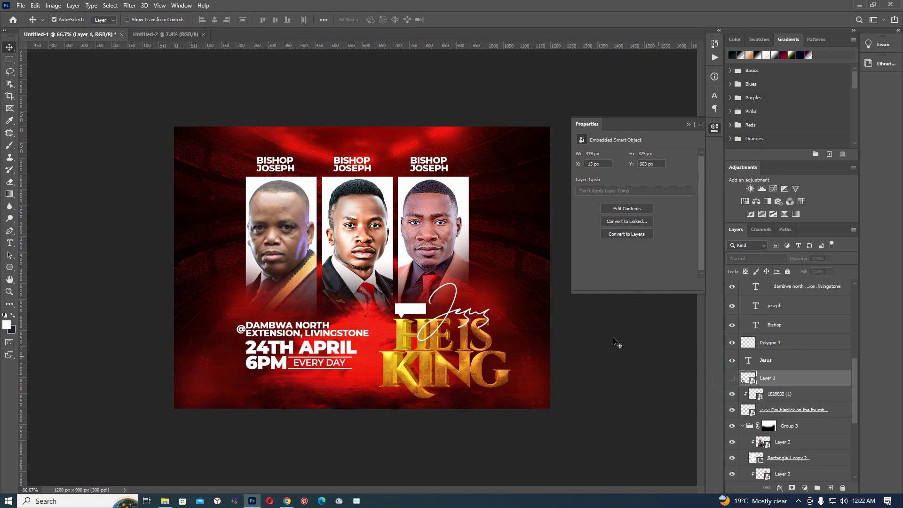
pyautogui.scroll(-3, 498, 295)
pyautogui.scroll(-2, 814, 407)
# Step: Add a Hue/Saturation adjustment above Group 4: Hue -115, Saturation +47, Lightness -6
pyautogui.scroll(-3, 800, 423)
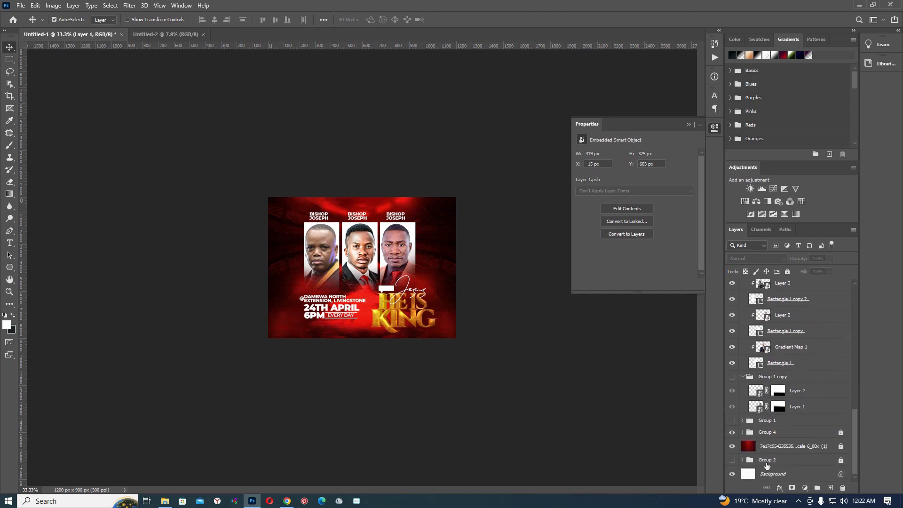
pyautogui.click(779, 436)
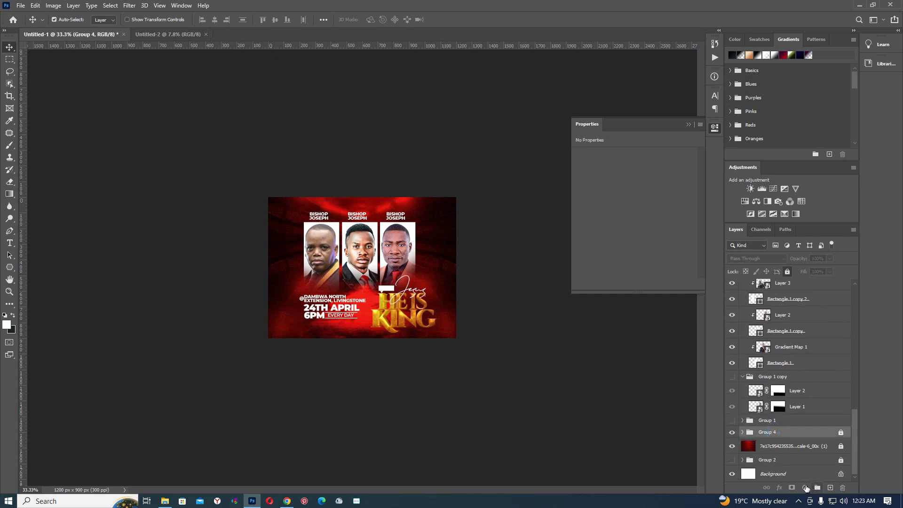
pyautogui.click(806, 488)
pyautogui.click(821, 395)
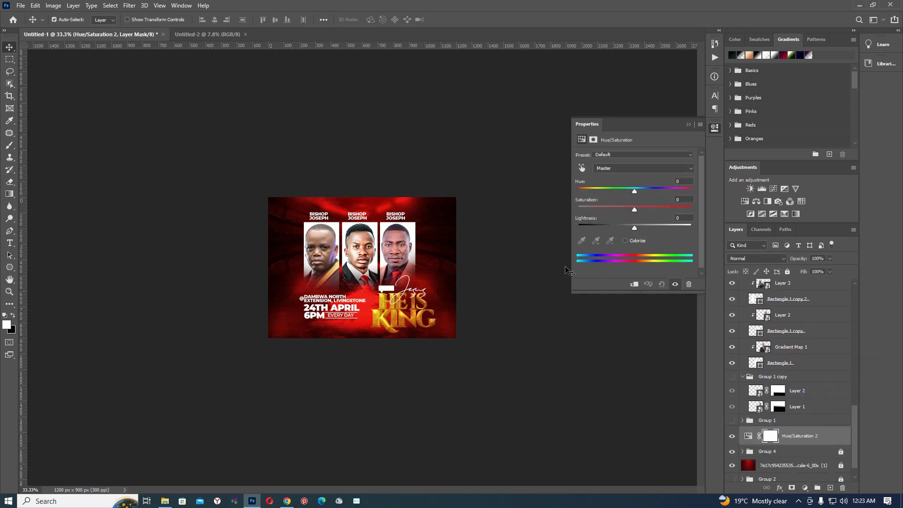
pyautogui.moveTo(634, 192)
pyautogui.mouseDown()
pyautogui.moveTo(593, 192)
pyautogui.moveTo(691, 211)
pyautogui.moveTo(619, 229)
pyautogui.moveTo(644, 230)
pyautogui.mouseUp()
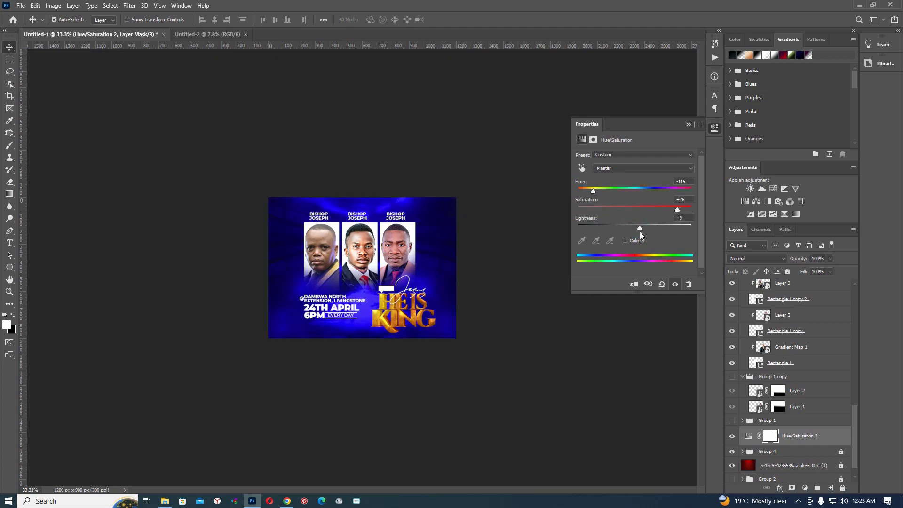
pyautogui.moveTo(676, 210); pyautogui.dragTo(631, 228)
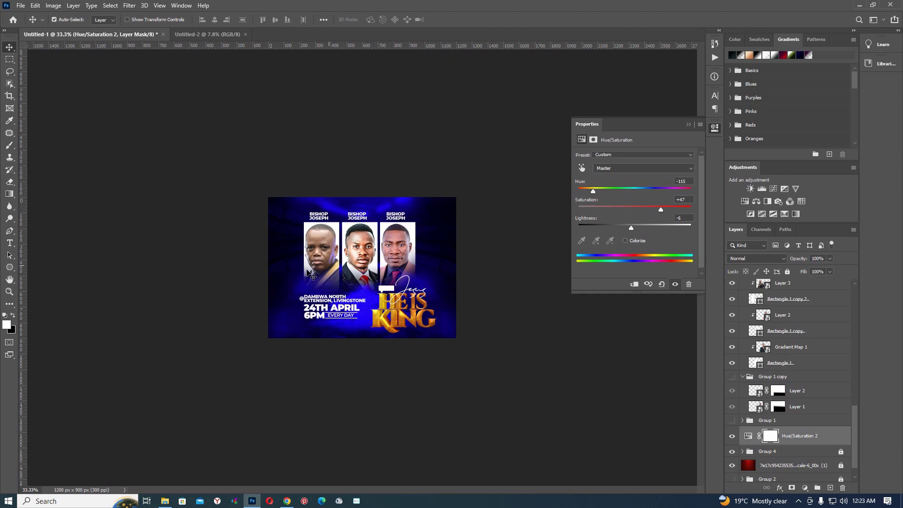
pyautogui.hotkey('ctrl', '+')
pyautogui.hotkey('ctrl', '+')
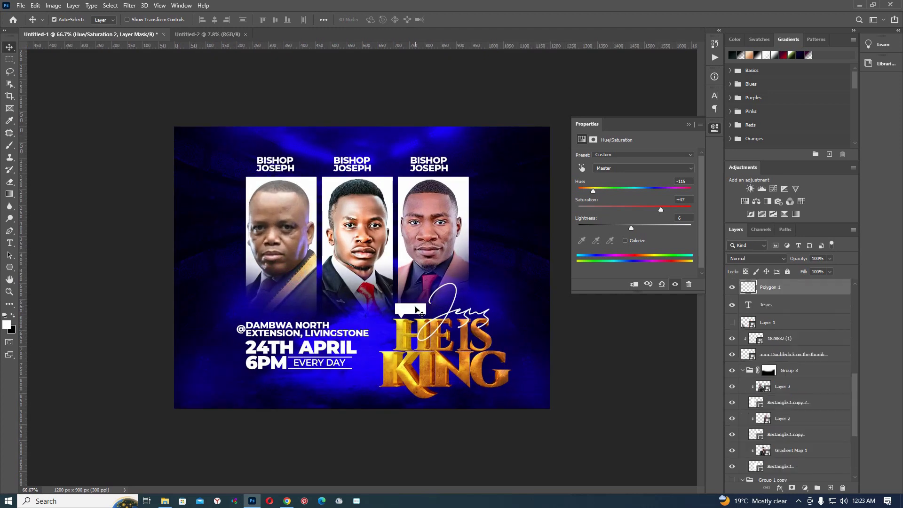
# Step: Add a Gradient Overlay to the white tag and open its Gradient Editor
pyautogui.keyDown('ctrl'); pyautogui.click(413, 309); pyautogui.keyUp('ctrl')
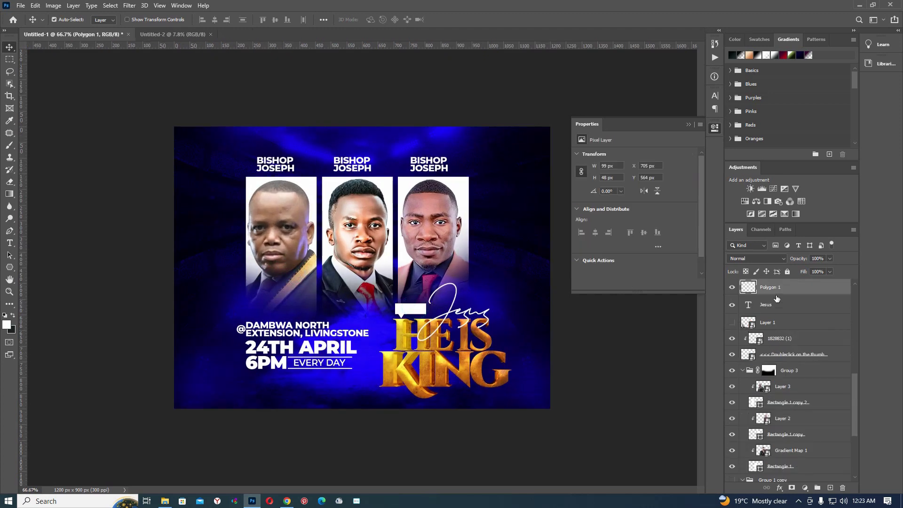
pyautogui.click(569, 220)
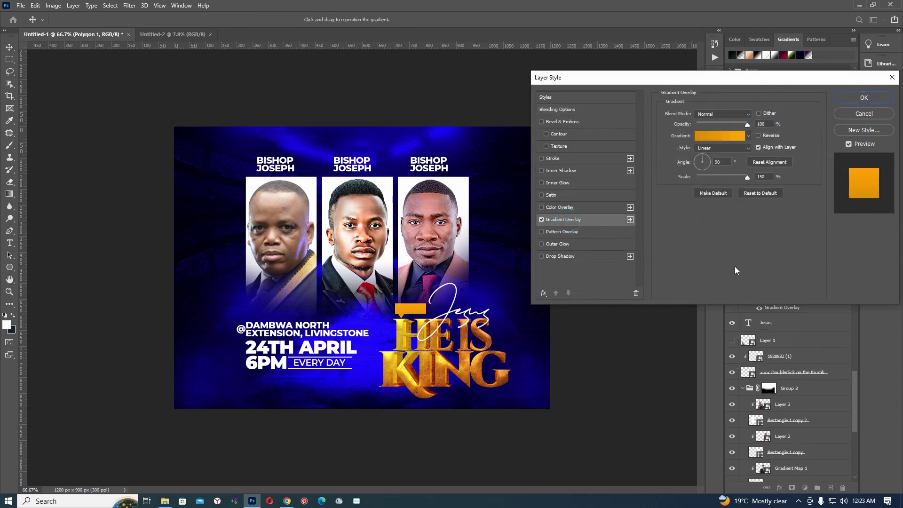
pyautogui.click(760, 193)
pyautogui.click(702, 136)
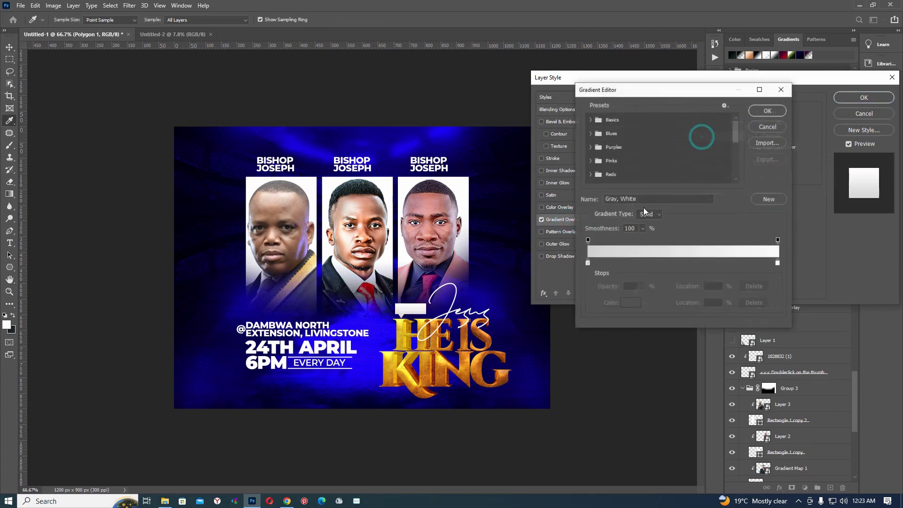
pyautogui.click(588, 264)
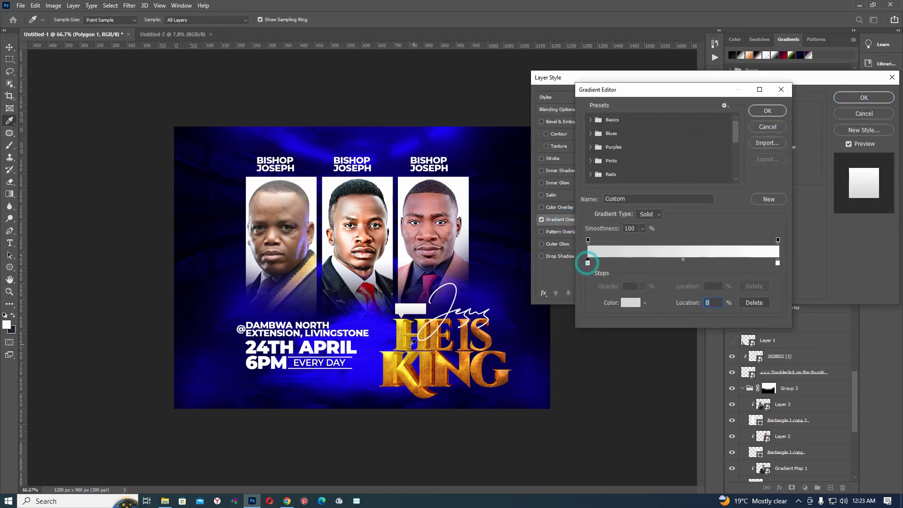
pyautogui.click(379, 342)
pyautogui.moveTo(777, 263); pyautogui.dragTo(770, 264)
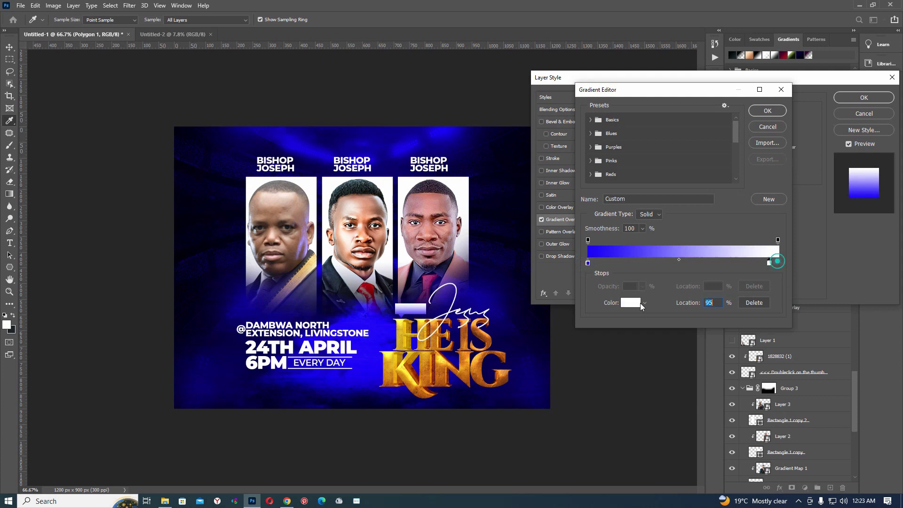
pyautogui.click(499, 349)
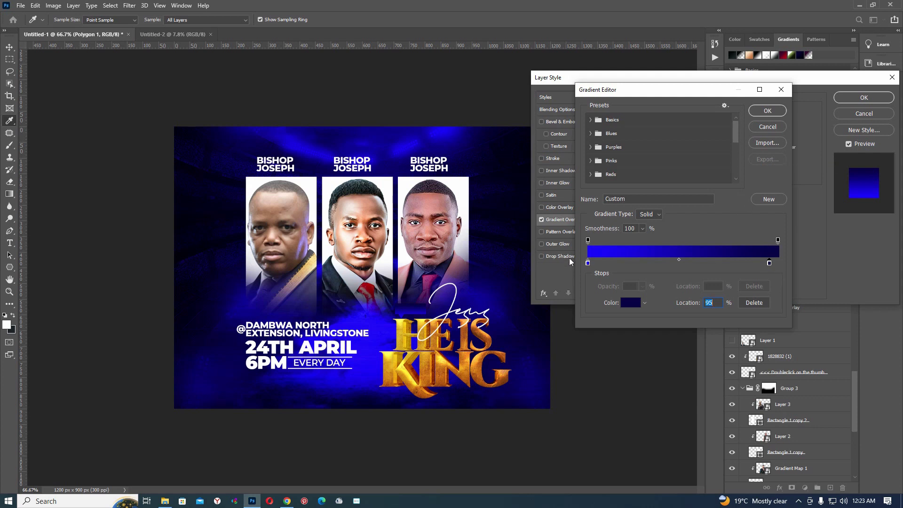
# Step: Set the gradient stops to bright red and deep red
pyautogui.click(588, 263)
pyautogui.click(631, 302)
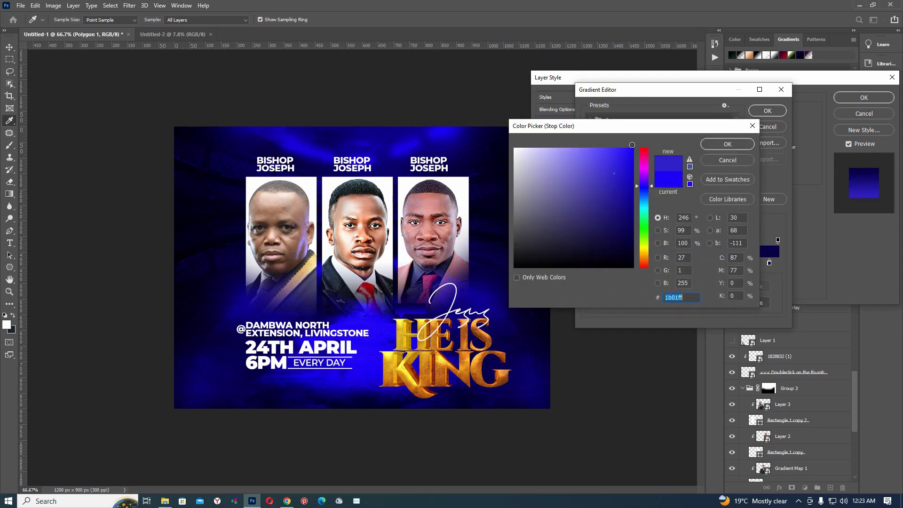
pyautogui.moveTo(645, 163); pyautogui.dragTo(644, 149)
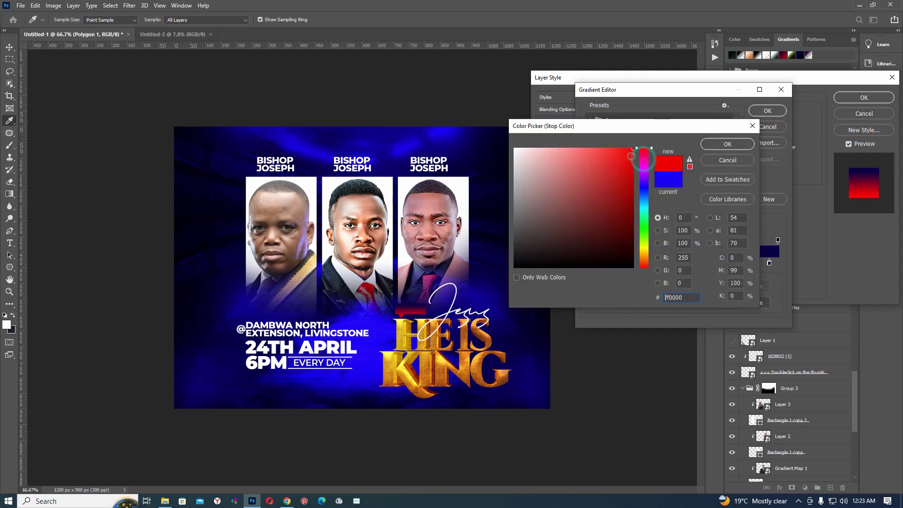
pyautogui.click(728, 144)
pyautogui.click(770, 263)
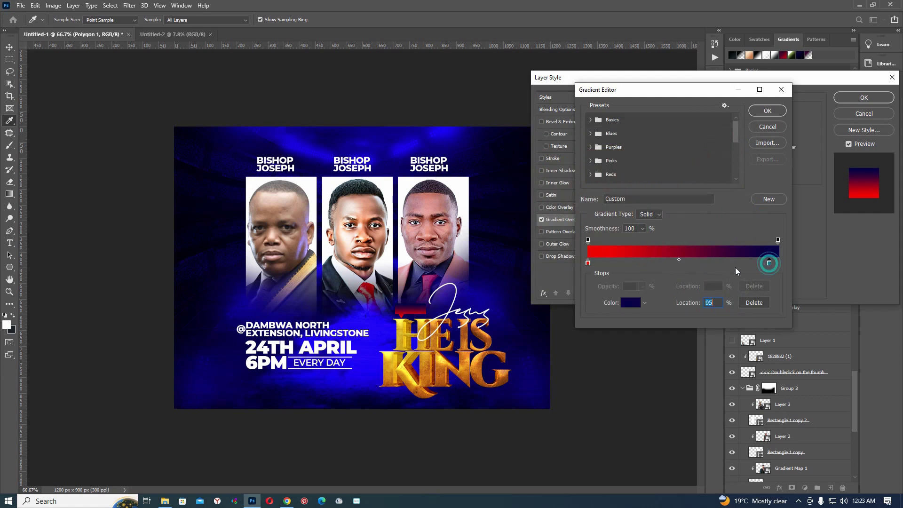
pyautogui.click(631, 302)
pyautogui.moveTo(643, 165); pyautogui.dragTo(643, 148)
pyautogui.moveTo(616, 186); pyautogui.dragTo(640, 209)
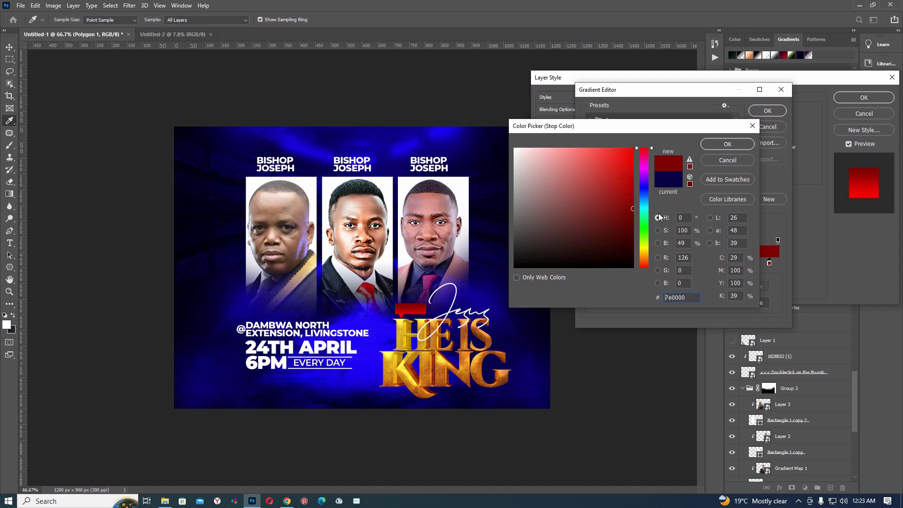
pyautogui.click(633, 183)
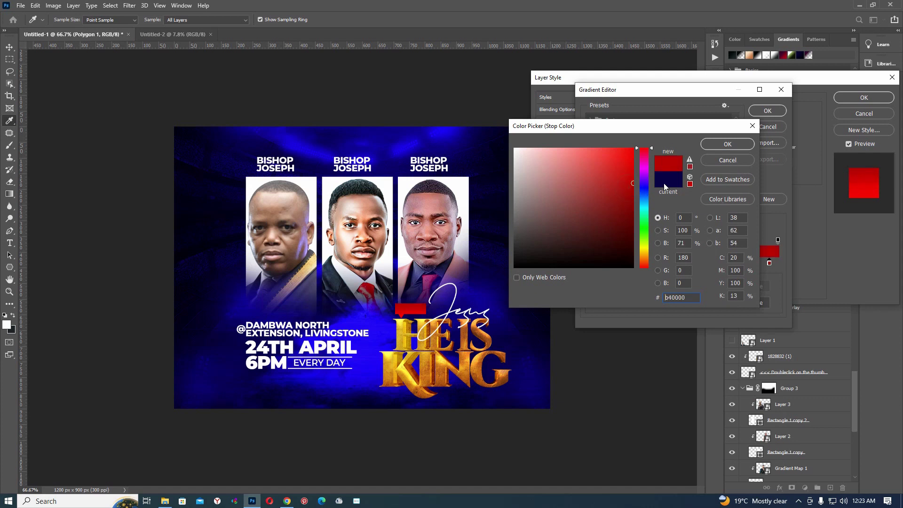
pyautogui.moveTo(630, 198); pyautogui.dragTo(638, 220)
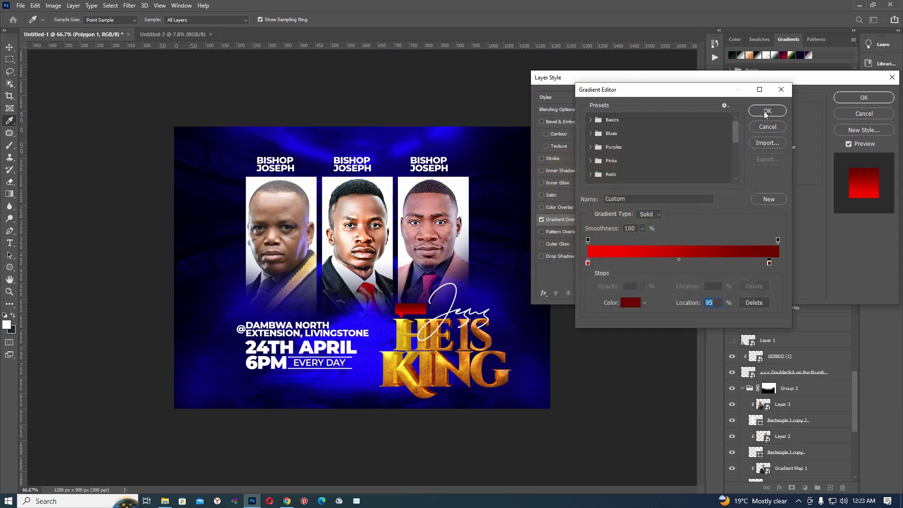
pyautogui.click(767, 111)
# Step: Angle the red gradient at 95° so it runs upward, and apply the layer style
pyautogui.moveTo(701, 165); pyautogui.dragTo(526, 187)
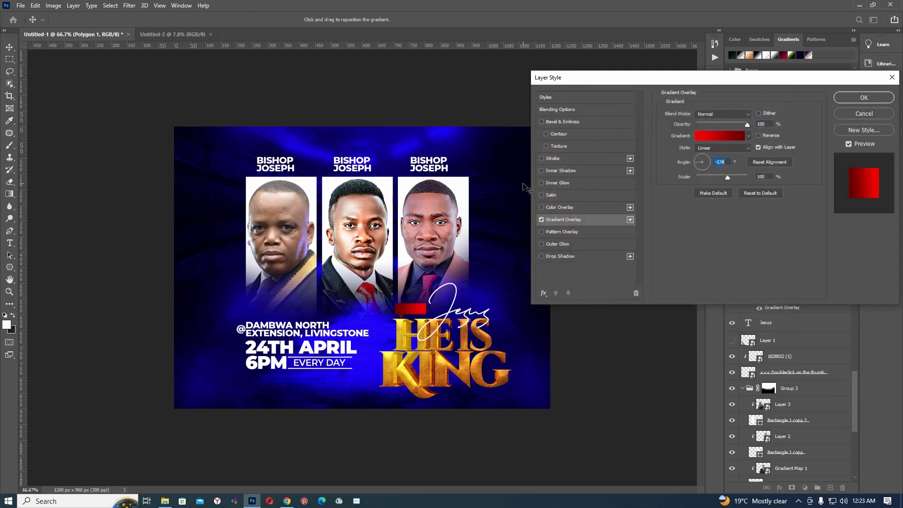
pyautogui.click(865, 98)
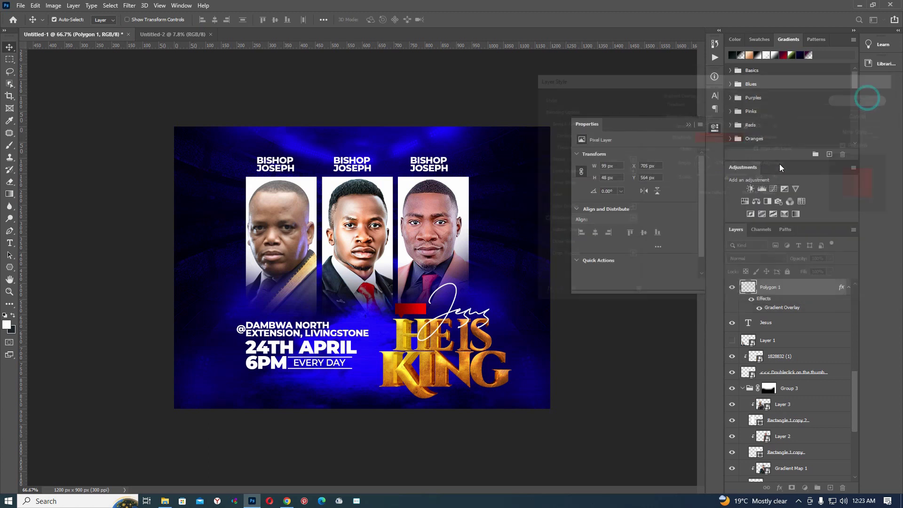
pyautogui.doubleClick(841, 287)
pyautogui.click(612, 220)
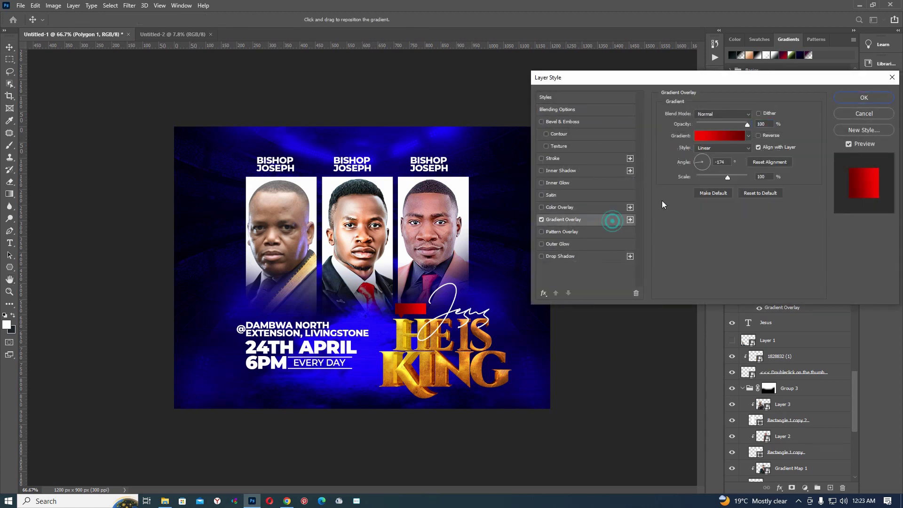
pyautogui.moveTo(703, 162); pyautogui.dragTo(731, 132)
pyautogui.moveTo(703, 163); pyautogui.dragTo(700, 123)
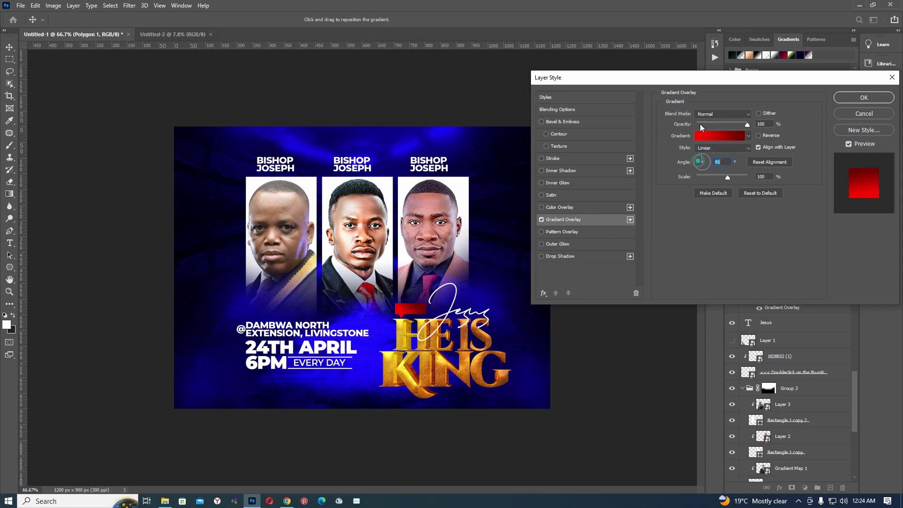
pyautogui.click(847, 96)
# Step: Add a 'theme' text layer on the red tag and scale it down to fit
pyautogui.press('t')
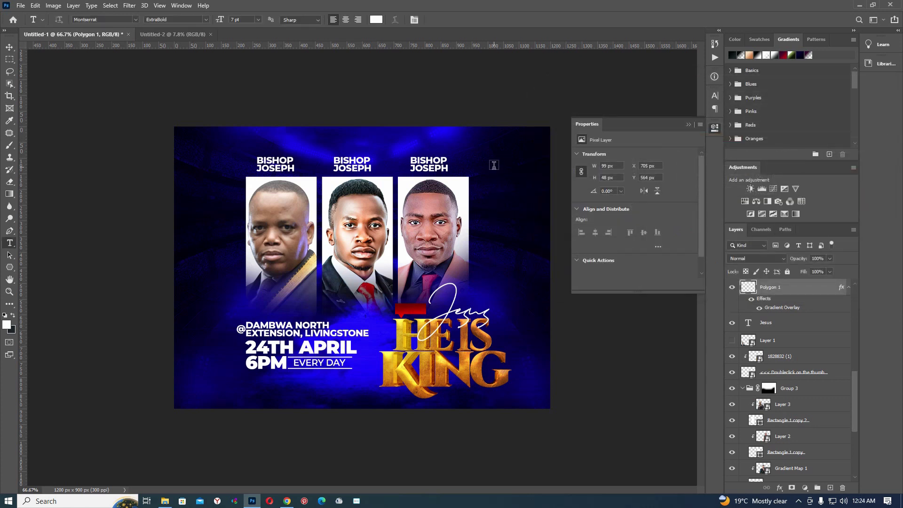
pyautogui.click(495, 165)
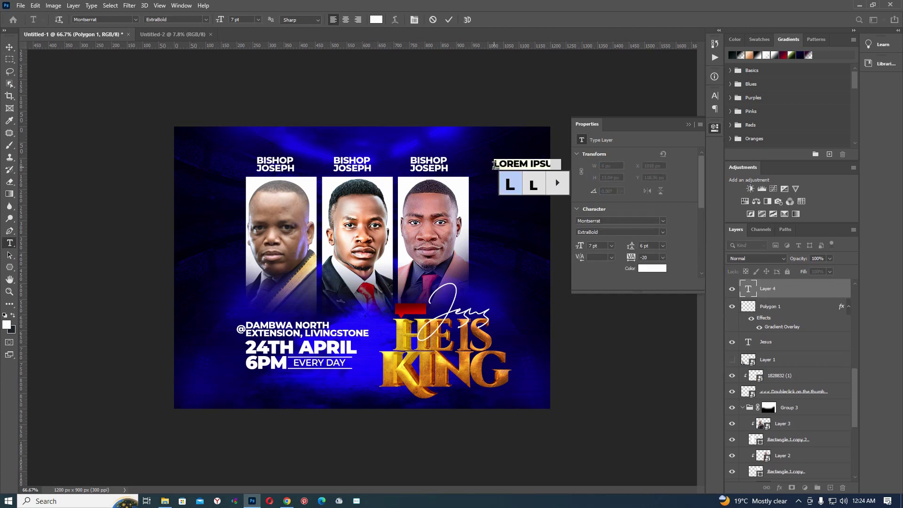
pyautogui.tripleClick(529, 163)
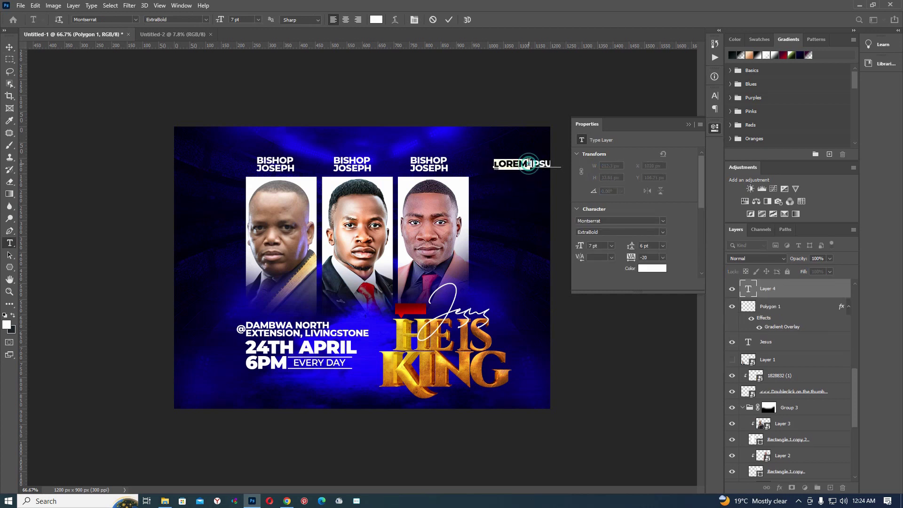
pyautogui.write('them')
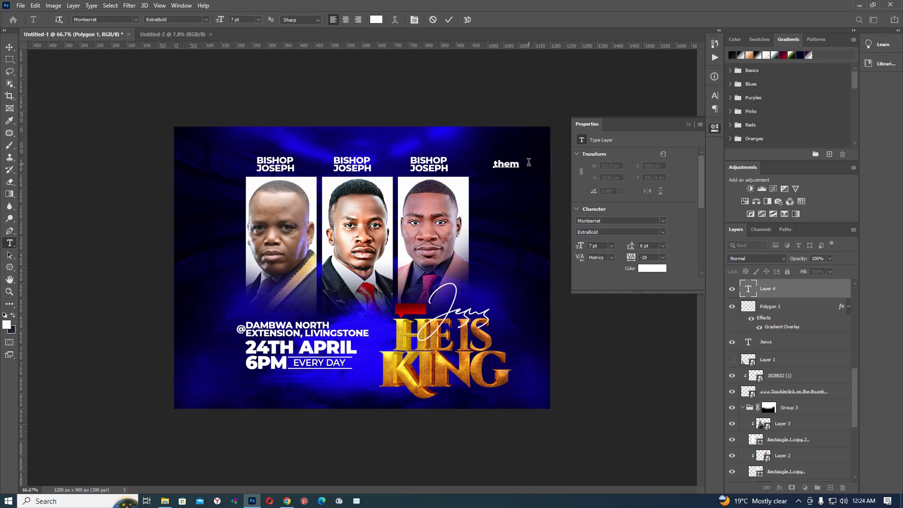
pyautogui.moveTo(524, 196)
pyautogui.mouseDown()
pyautogui.moveTo(428, 342)
pyautogui.moveTo(436, 333)
pyautogui.mouseUp()
pyautogui.click(449, 20)
pyautogui.press('v')
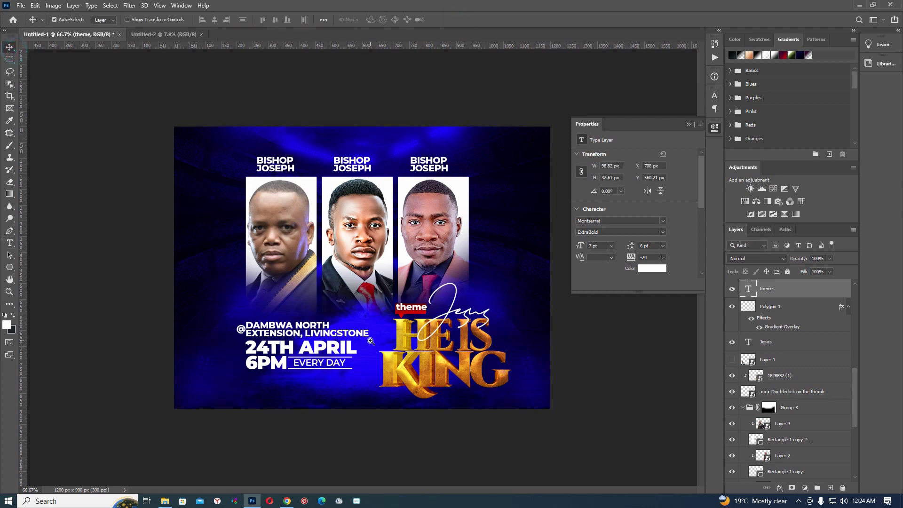
pyautogui.moveTo(371, 341); pyautogui.dragTo(385, 267)
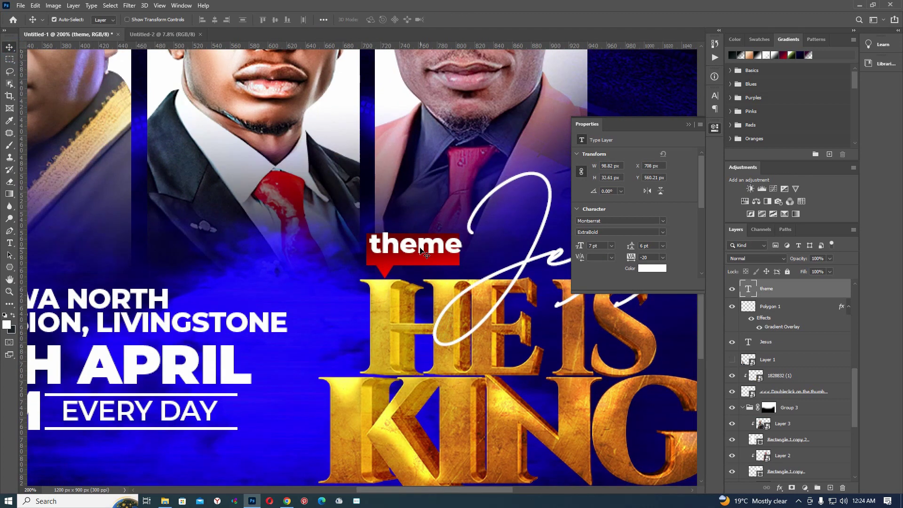
pyautogui.hotkey('ctrl', 't')
pyautogui.moveTo(461, 232); pyautogui.dragTo(451, 236)
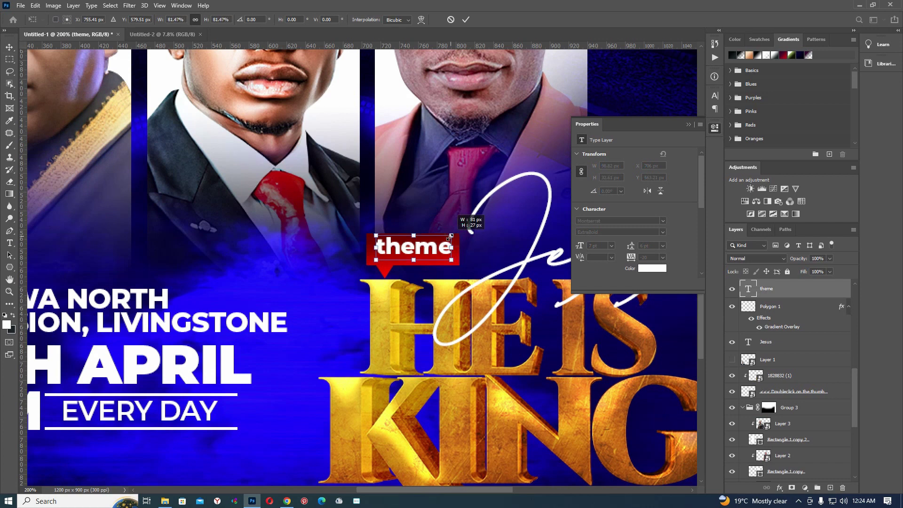
pyautogui.click(465, 20)
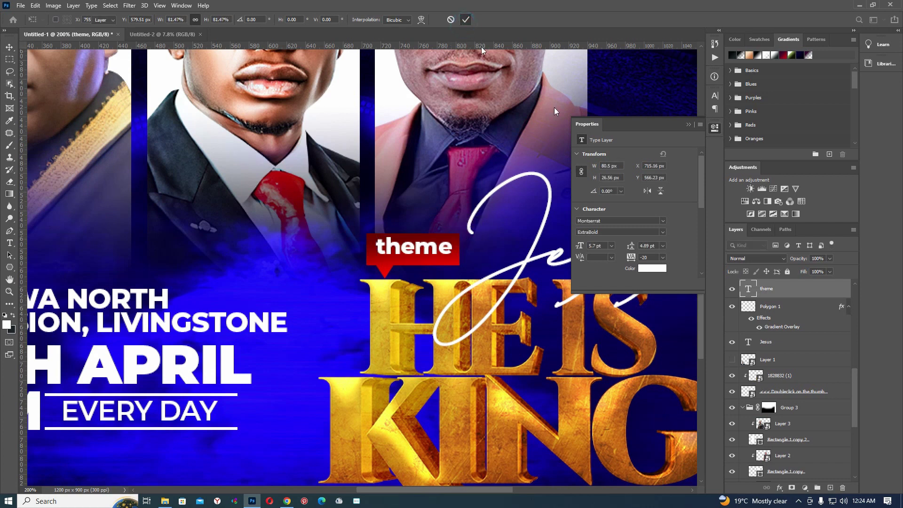
# Step: Make the label All Caps at 5 pt and nudge it into place on the tag
pyautogui.doubleClick(748, 291)
pyautogui.click(715, 96)
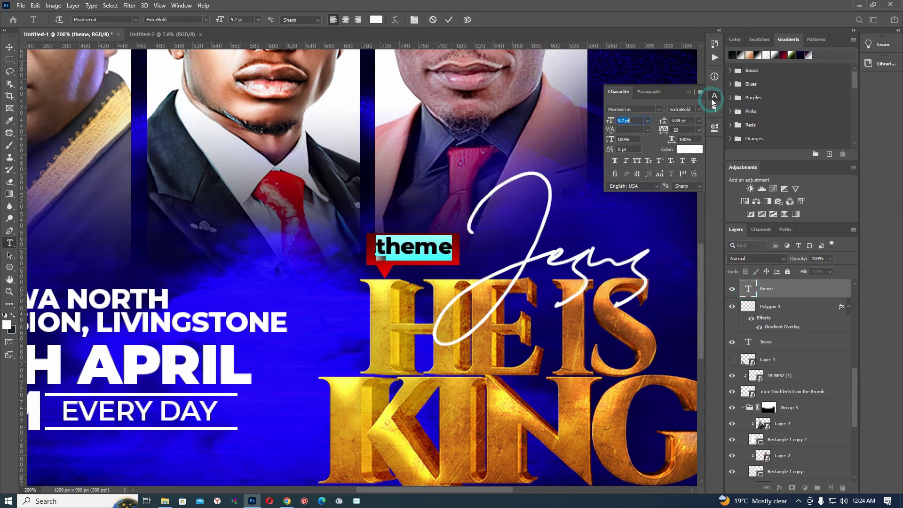
pyautogui.click(724, 145)
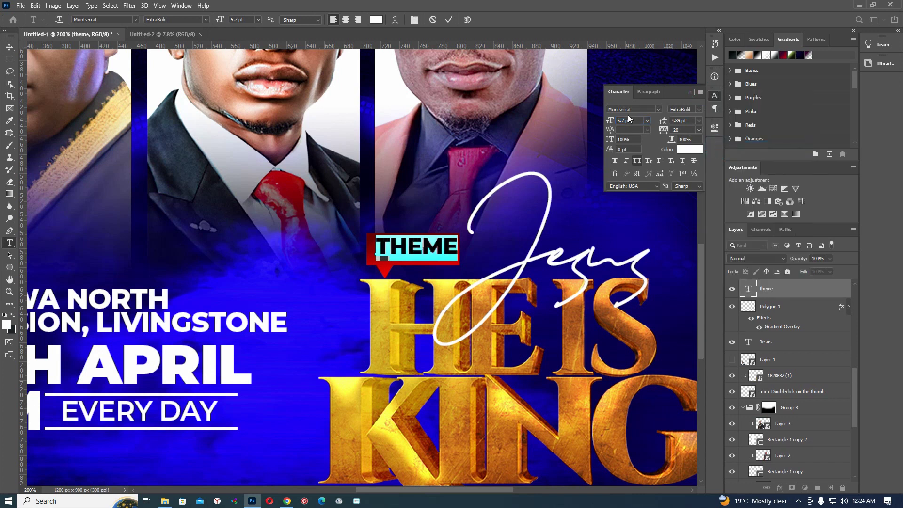
pyautogui.moveTo(613, 123); pyautogui.dragTo(614, 123)
pyautogui.write('5')
pyautogui.click(449, 19)
pyautogui.press('v')
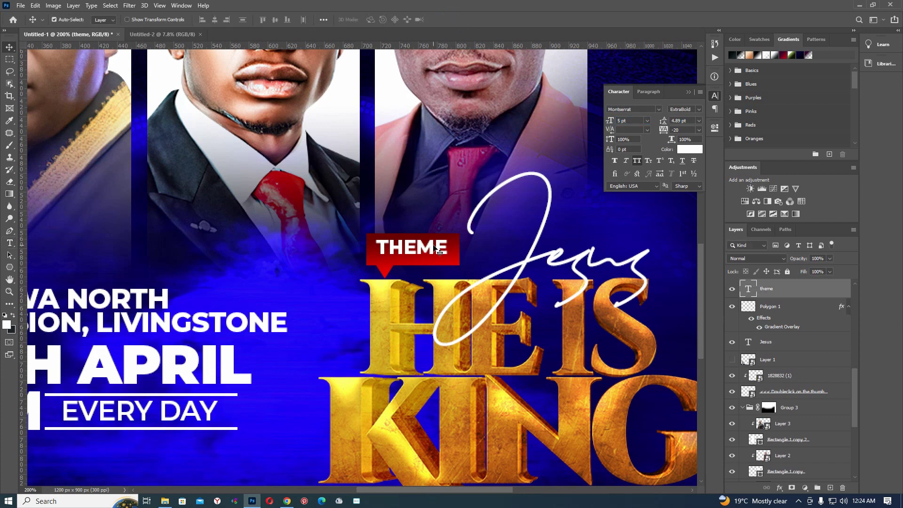
pyautogui.moveTo(437, 249); pyautogui.dragTo(437, 251)
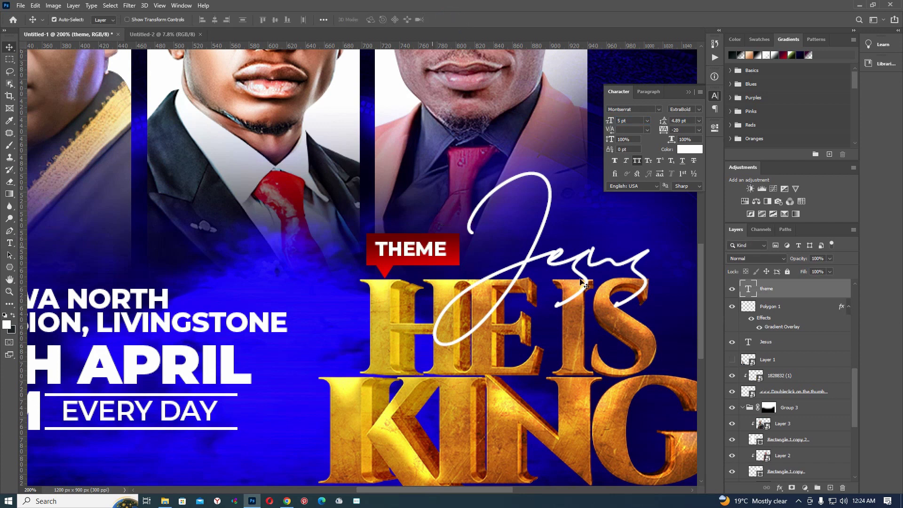
# Step: Change the THEME label's font weight to Montserrat Black
pyautogui.doubleClick(749, 289)
pyautogui.click(685, 110)
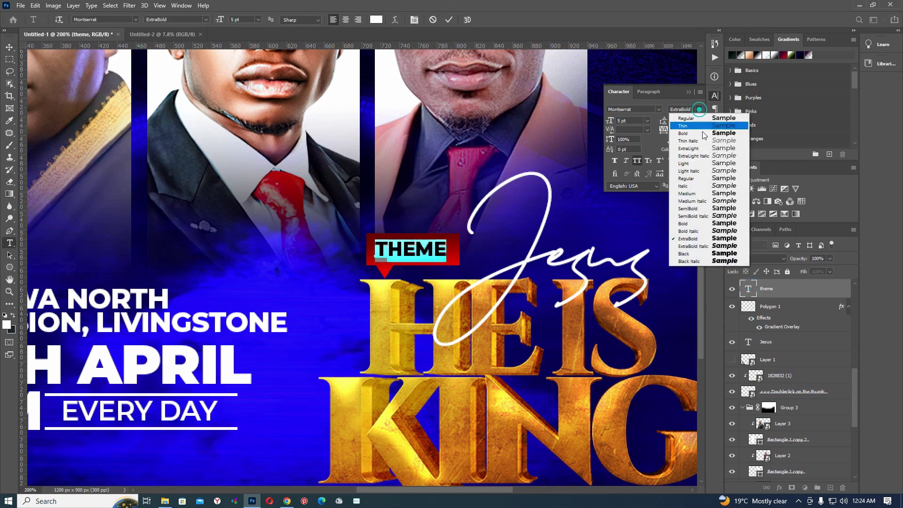
pyautogui.click(707, 255)
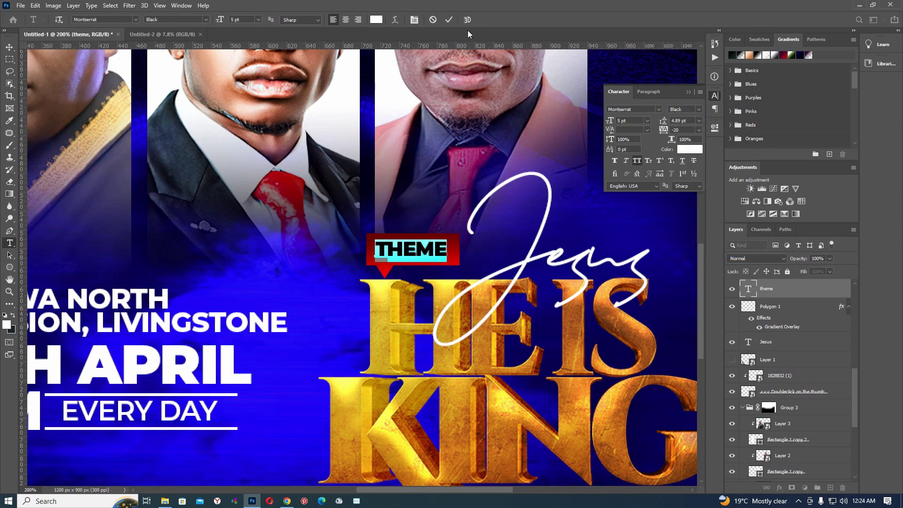
pyautogui.click(449, 19)
pyautogui.press('v')
pyautogui.hotkey('ctrl', '0')
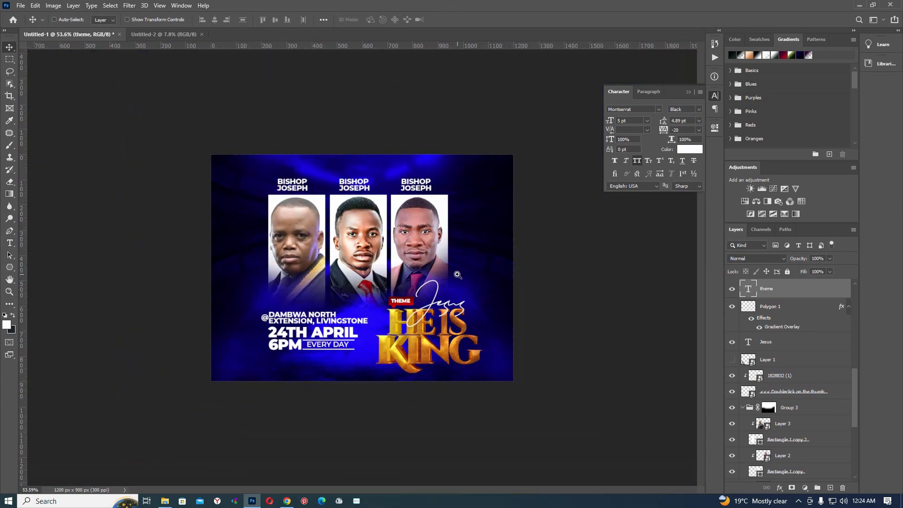
pyautogui.hotkey('ctrl', '+')
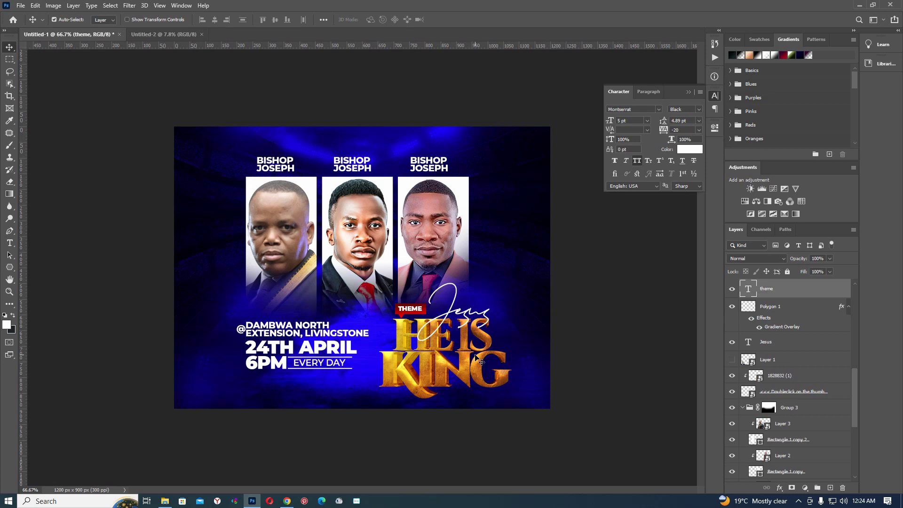
# Step: Set the 1828832 (1) texture layer to Hard Light blend mode, then hide it
pyautogui.click(454, 367)
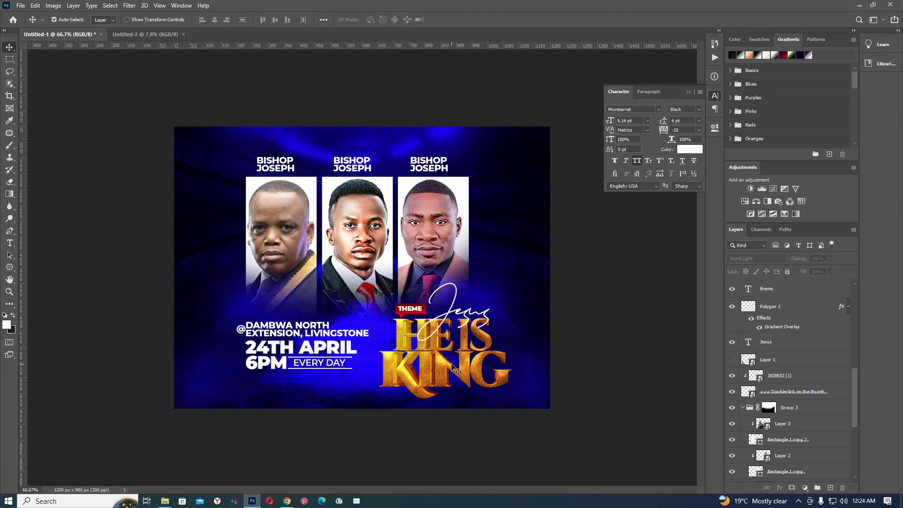
pyautogui.click(749, 259)
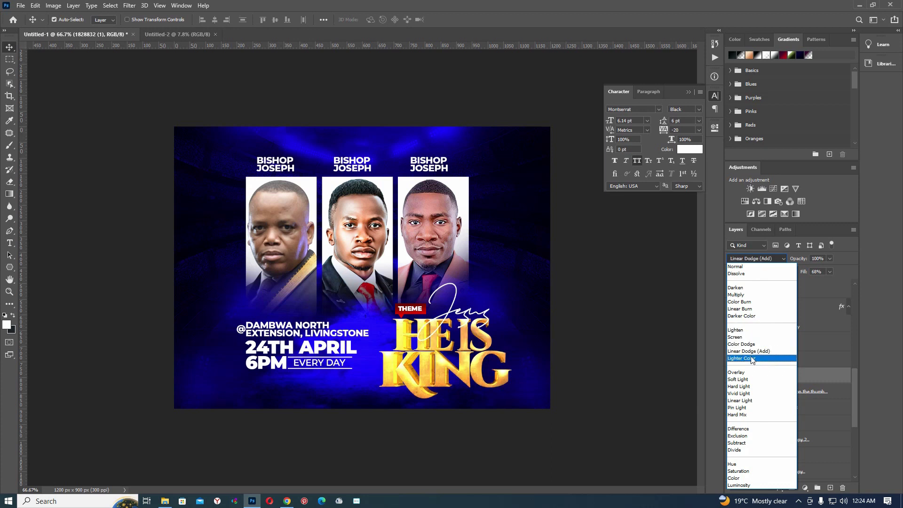
pyautogui.click(753, 386)
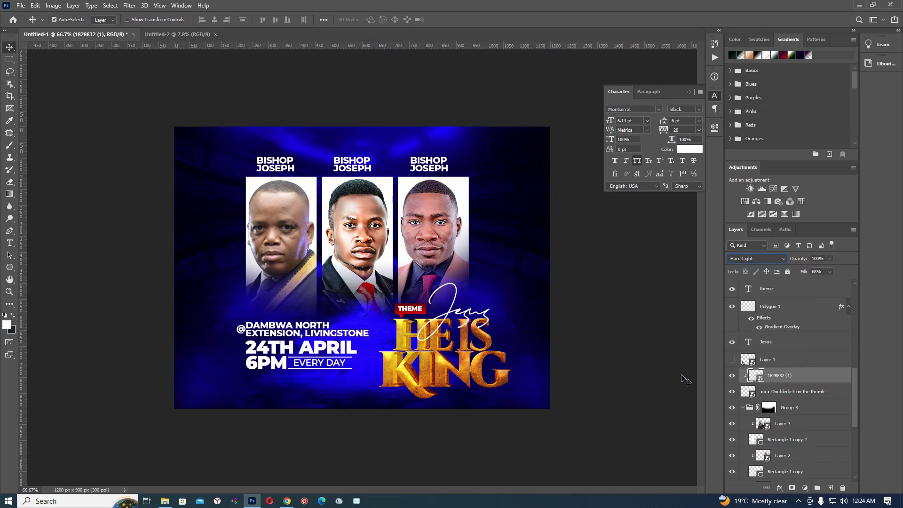
pyautogui.click(732, 377)
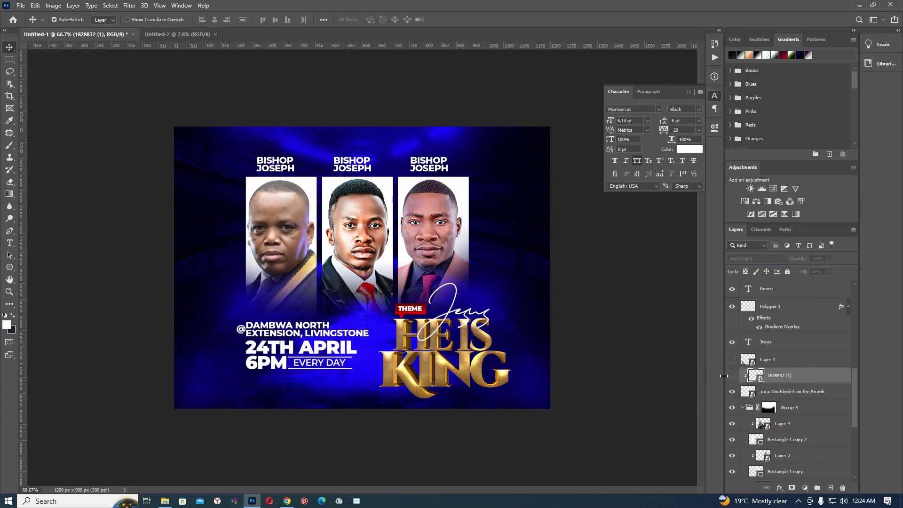
# Step: Drag the gold texture file 1828786 from the DOWN folder onto the poster
pyautogui.click(165, 501)
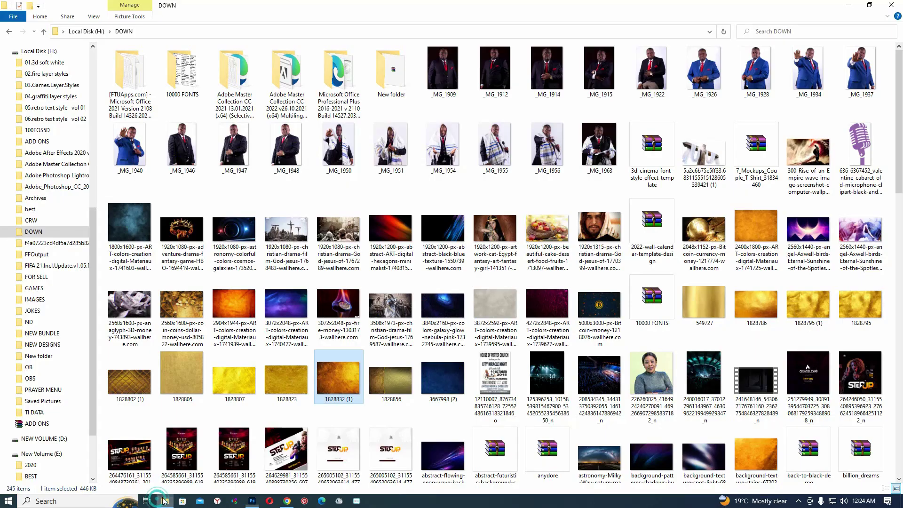
pyautogui.click(754, 314)
pyautogui.moveTo(755, 313)
pyautogui.mouseDown()
pyautogui.moveTo(252, 501)
pyautogui.moveTo(405, 393)
pyautogui.mouseUp()
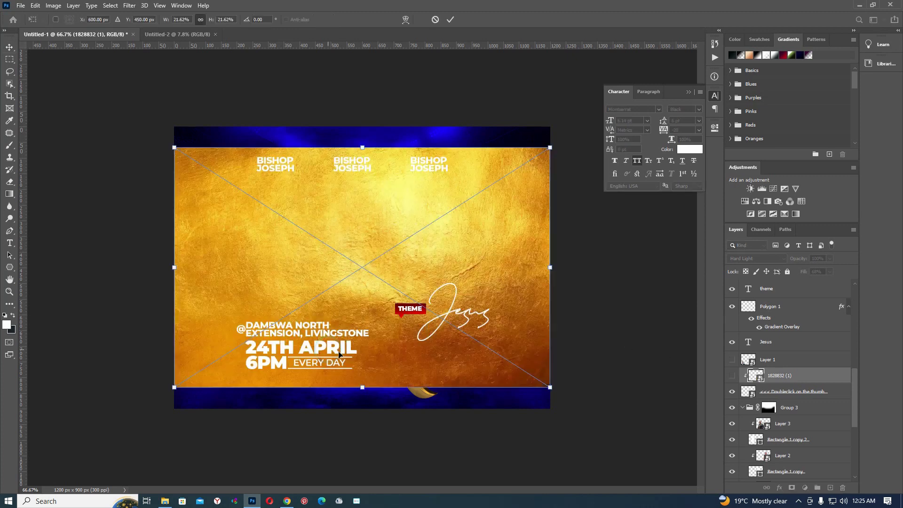
# Step: Scale the gold 1828786 image to about 13% and clip it into HE IS KING in Overlay mode
pyautogui.moveTo(527, 160); pyautogui.dragTo(463, 202)
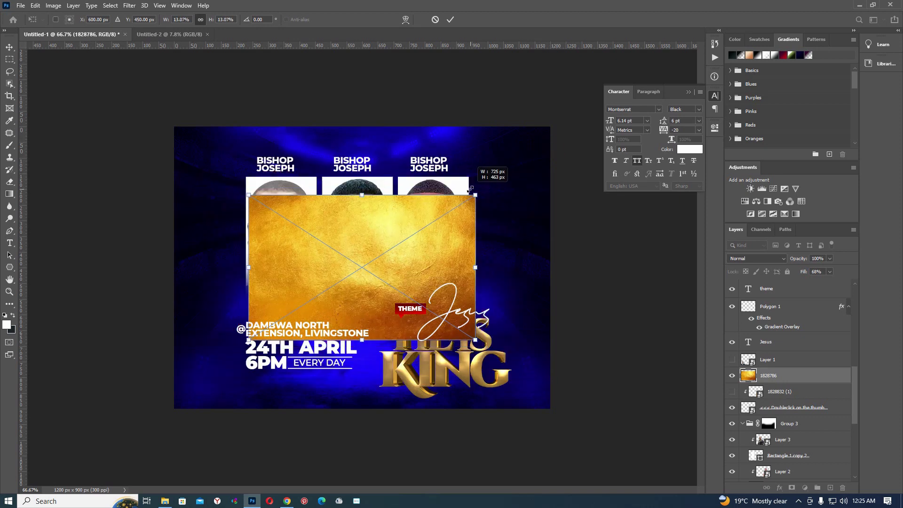
pyautogui.moveTo(425, 256); pyautogui.dragTo(522, 375)
pyautogui.click(450, 19)
pyautogui.moveTo(811, 384); pyautogui.dragTo(803, 407)
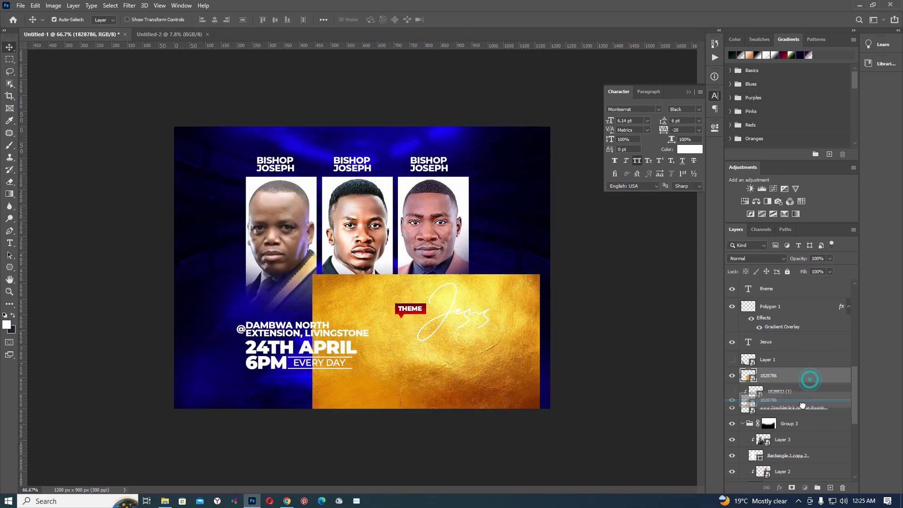
pyautogui.click(752, 258)
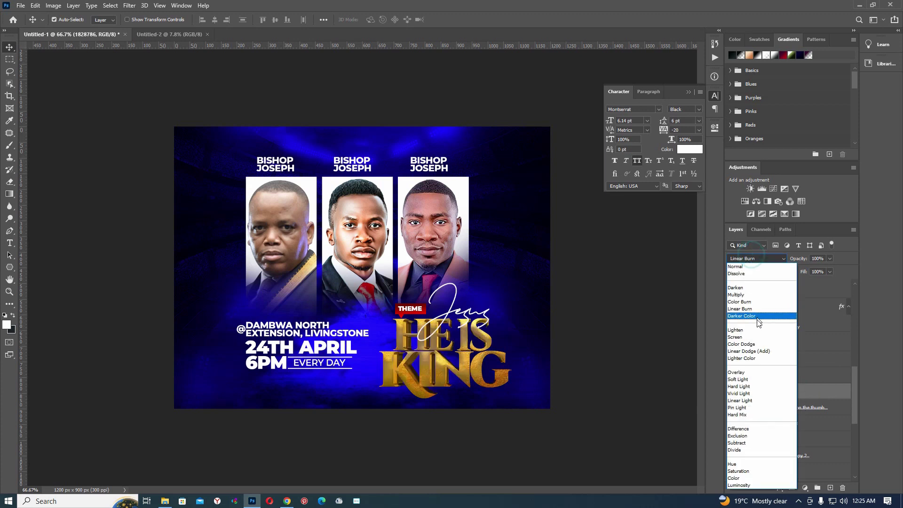
pyautogui.click(764, 374)
# Step: Group the three HE IS KING title layers together into Group 6
pyautogui.click(800, 408)
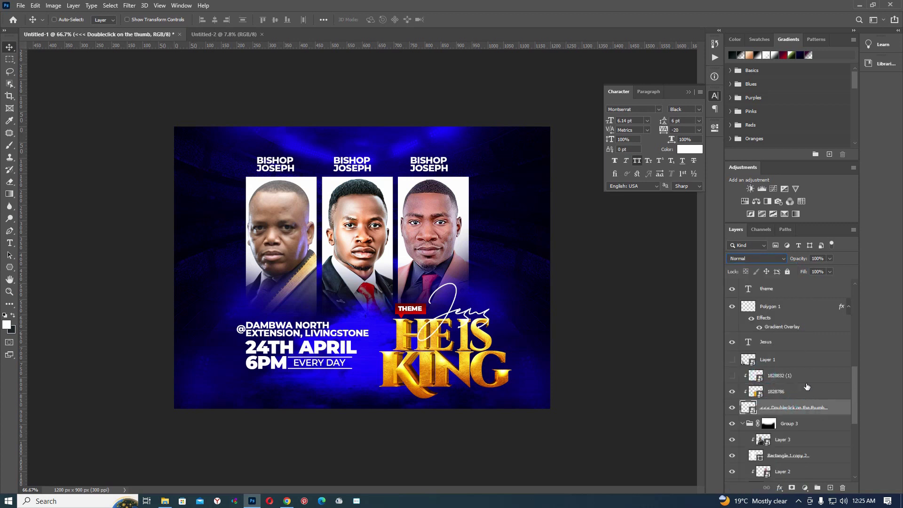
pyautogui.click(807, 375)
pyautogui.keyDown('shift'); pyautogui.click(807, 404); pyautogui.keyUp('shift')
pyautogui.hotkey('ctrl', 'g')
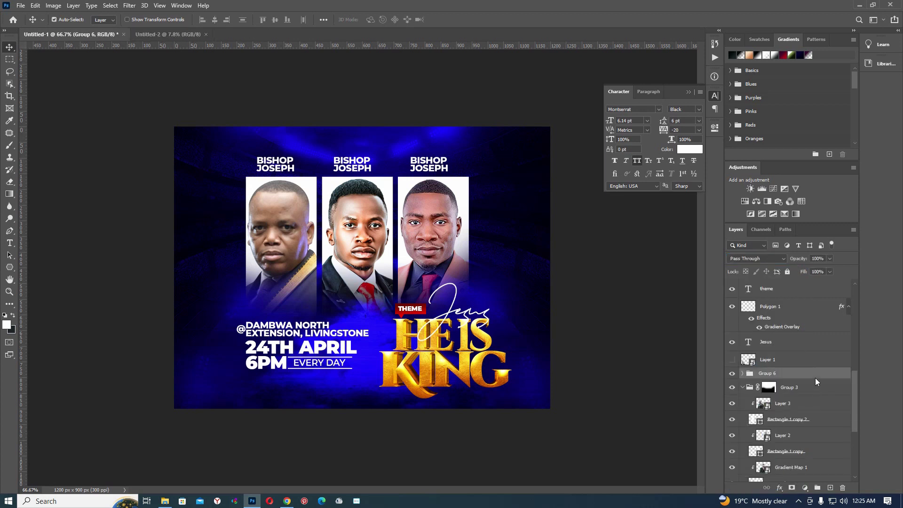
# Step: Add an enlarged drop shadow and a reset outer glow to the title group
pyautogui.doubleClick(810, 373)
pyautogui.click(588, 256)
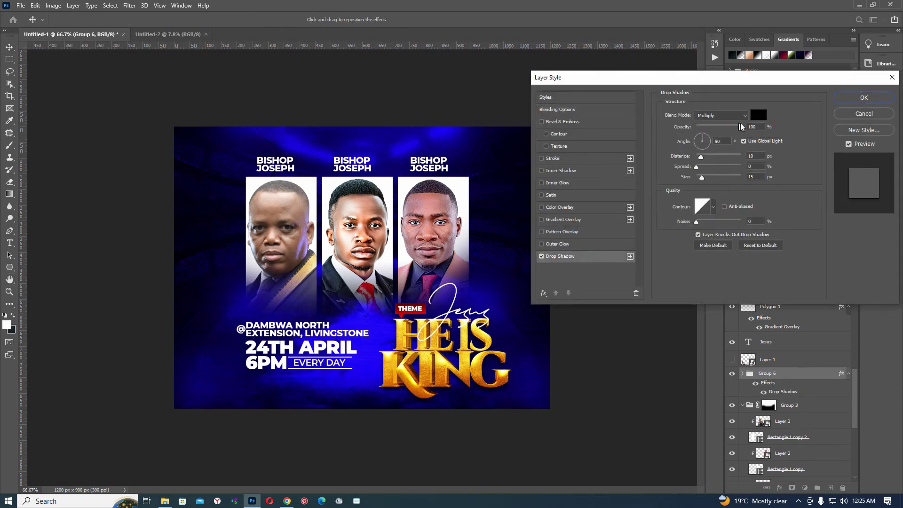
pyautogui.moveTo(702, 177); pyautogui.dragTo(705, 178)
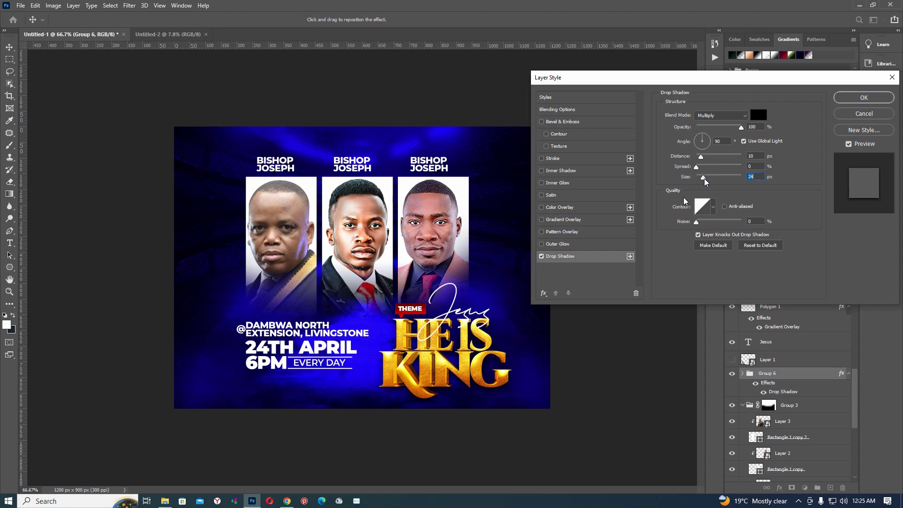
pyautogui.click(597, 248)
pyautogui.click(755, 267)
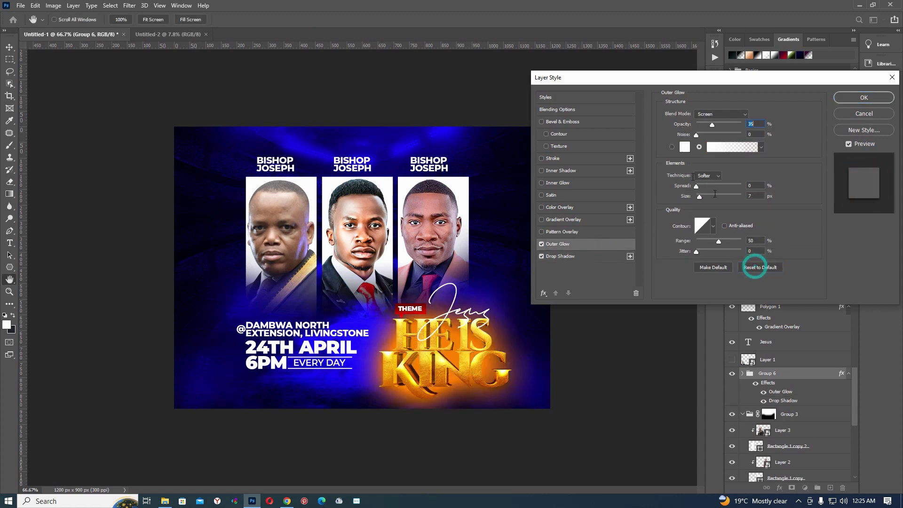
# Step: Make the title's outer glow black (000000), Multiply, 70% opacity and 24 px size
pyautogui.click(727, 114)
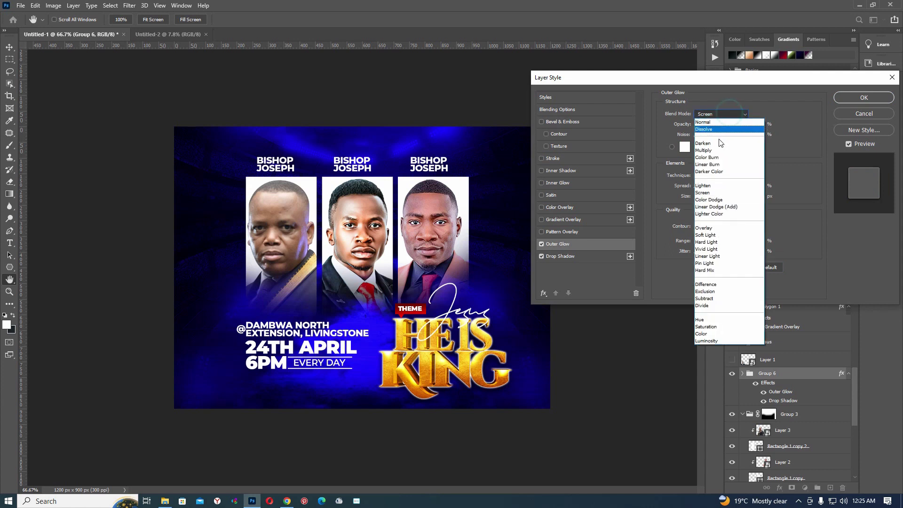
pyautogui.click(713, 148)
pyautogui.click(685, 149)
pyautogui.write('000000')
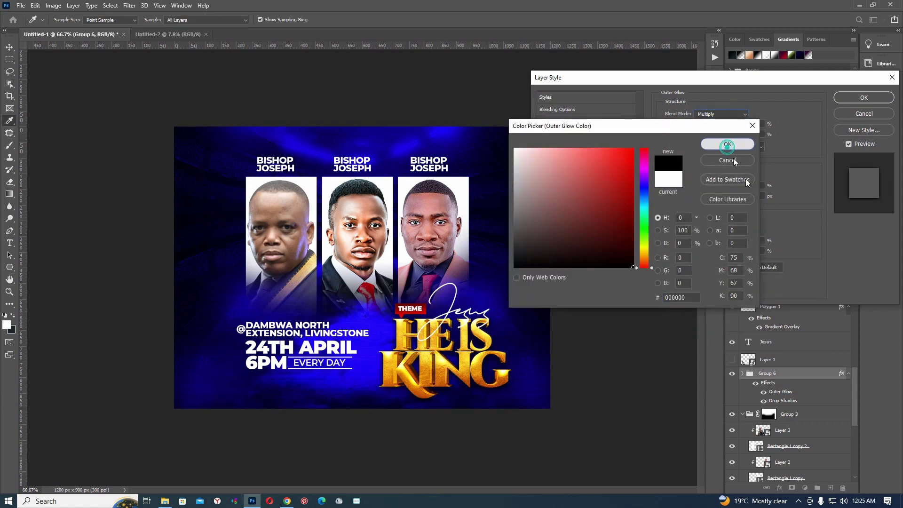
pyautogui.moveTo(701, 197); pyautogui.dragTo(702, 200)
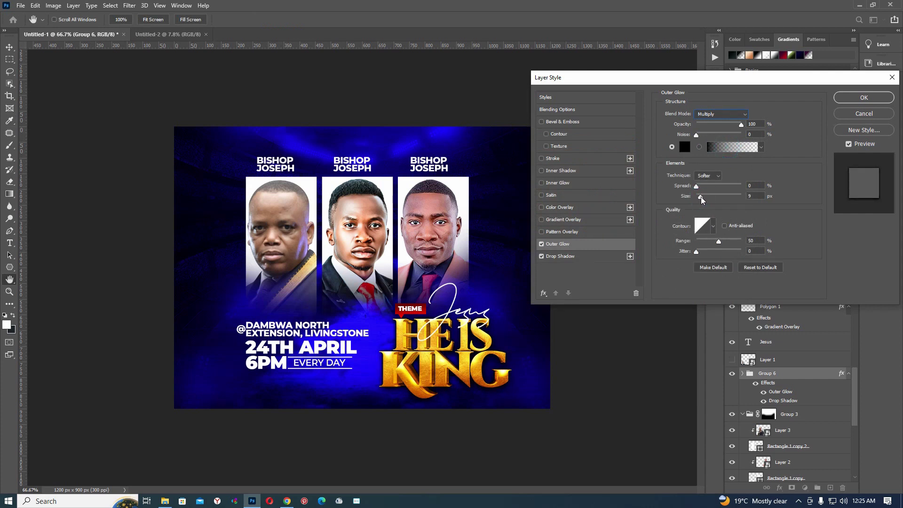
pyautogui.click(728, 124)
pyautogui.click(708, 198)
pyautogui.moveTo(705, 197); pyautogui.dragTo(703, 197)
pyautogui.click(843, 100)
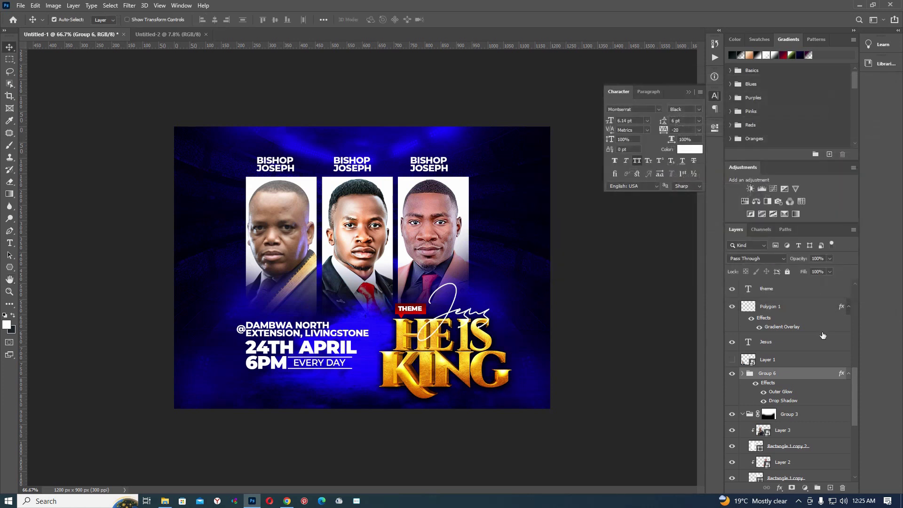
# Step: Copy the title's shadow and glow onto Jesus, with glow opacity 100% and range 26%
pyautogui.click(481, 314)
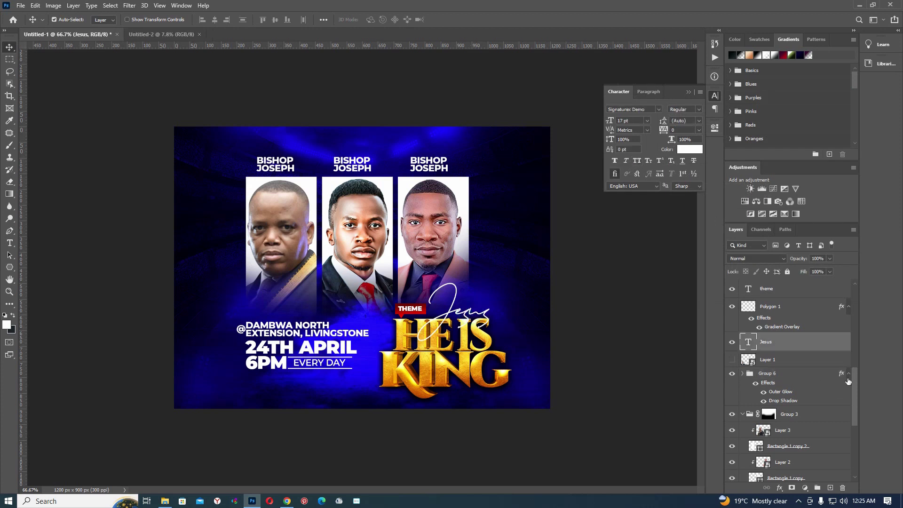
pyautogui.moveTo(841, 374); pyautogui.dragTo(804, 346)
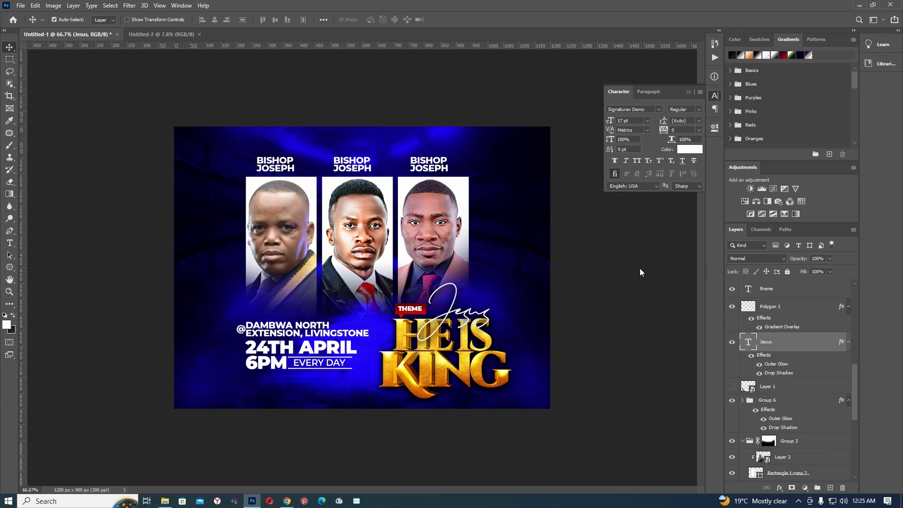
pyautogui.click(595, 246)
pyautogui.moveTo(729, 126); pyautogui.dragTo(762, 123)
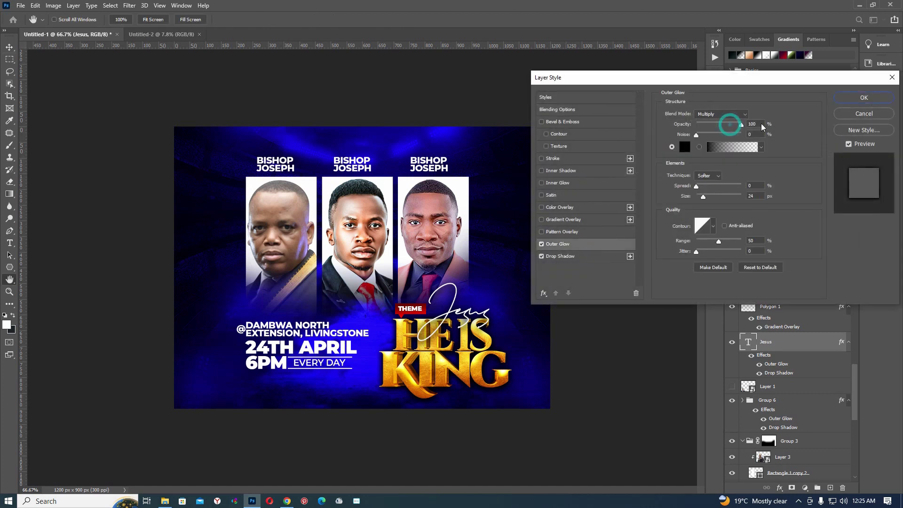
pyautogui.moveTo(716, 242); pyautogui.dragTo(710, 242)
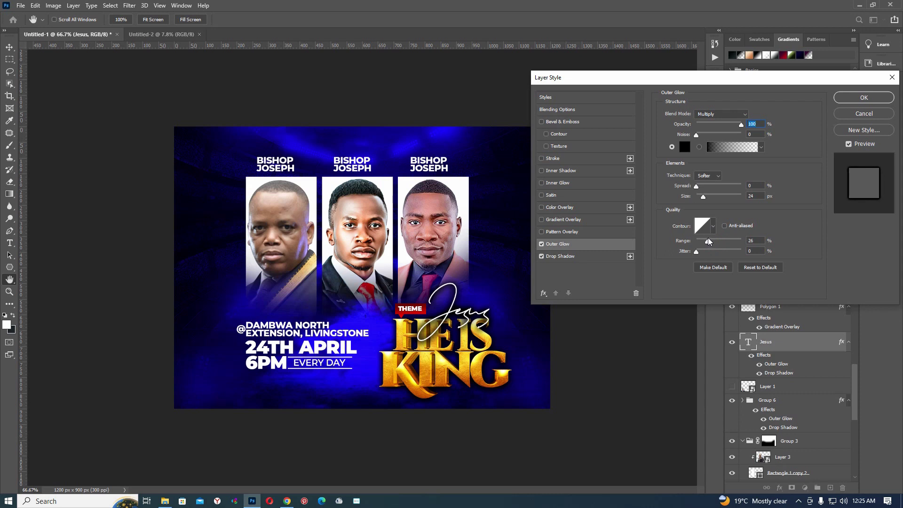
pyautogui.click(862, 98)
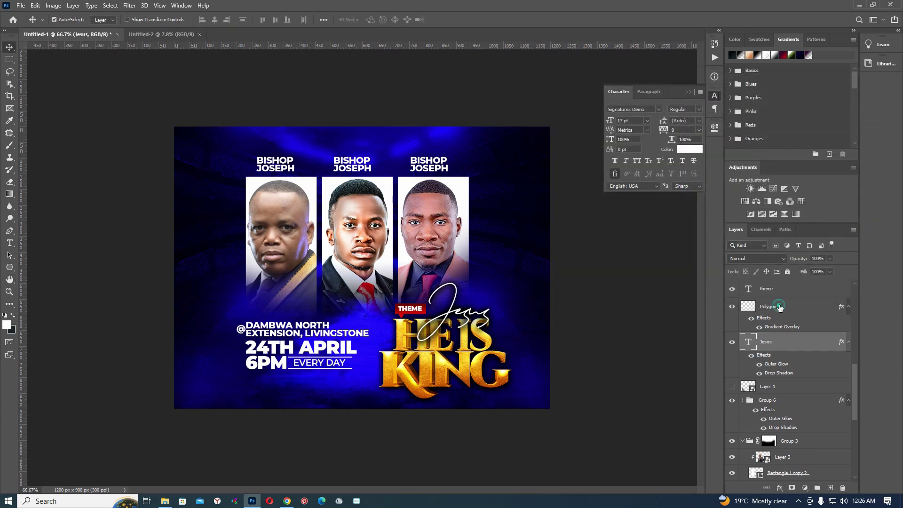
pyautogui.click(779, 307)
# Step: Group the theme text with Polygon 1 and keep the badge above HE IS
pyautogui.hotkey('ctrl', 'g')
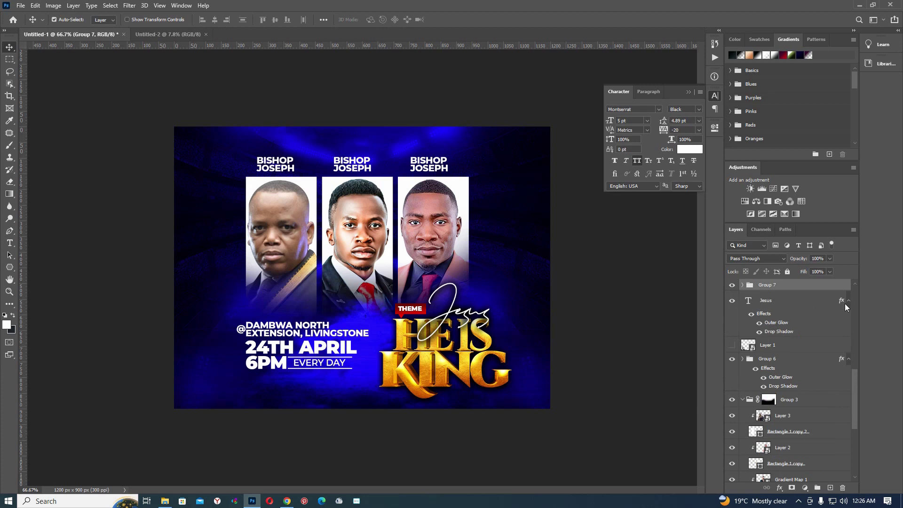
pyautogui.moveTo(511, 318); pyautogui.dragTo(491, 351)
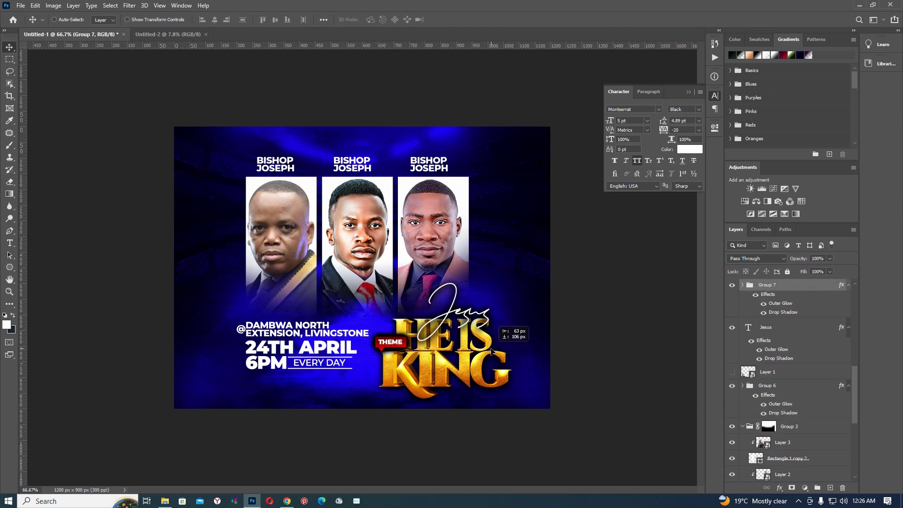
pyautogui.moveTo(492, 350); pyautogui.dragTo(512, 316)
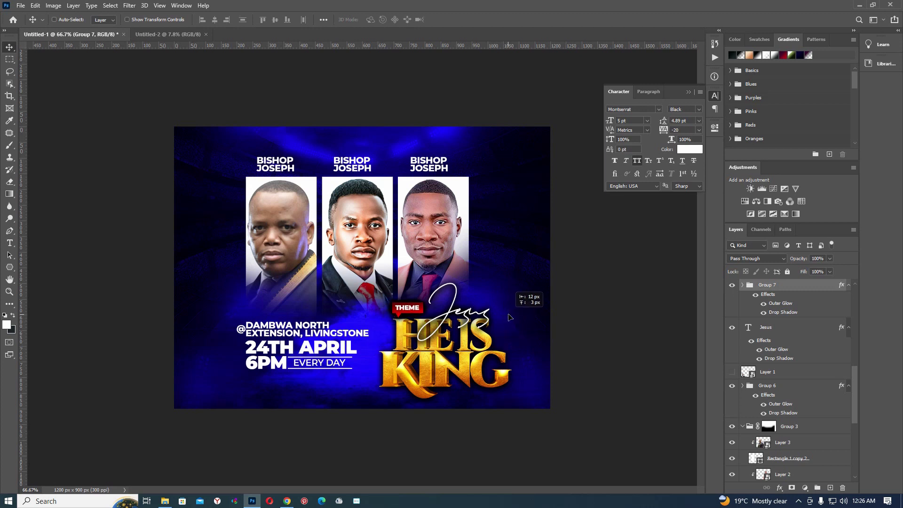
# Step: Lower Group 7's outer glow opacity to 40%
pyautogui.click(764, 303)
pyautogui.click(764, 305)
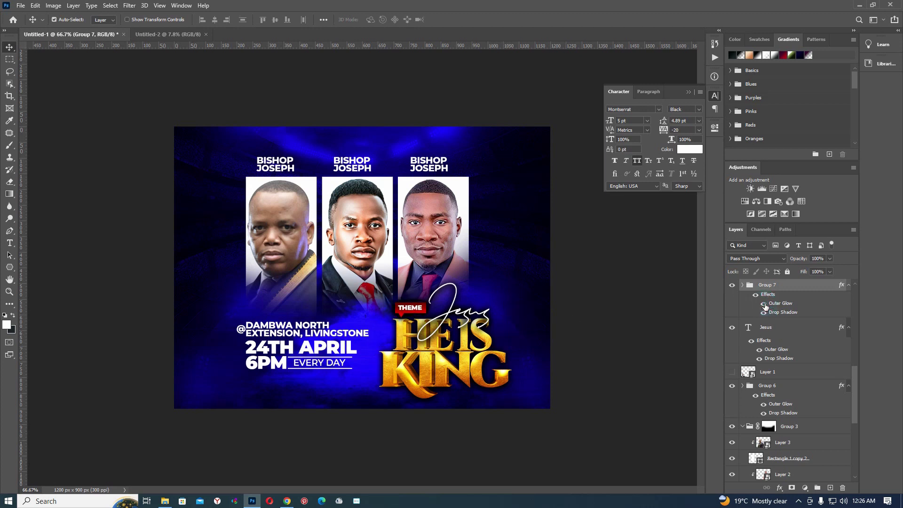
pyautogui.doubleClick(842, 288)
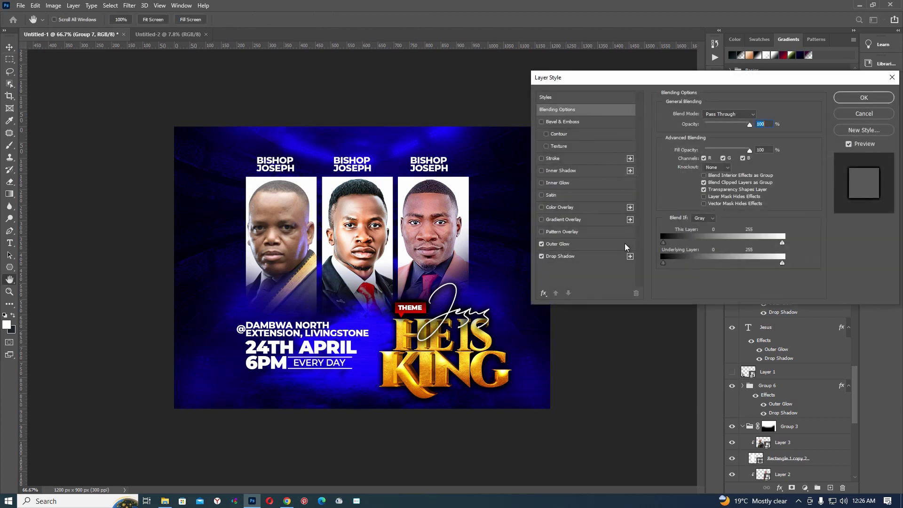
pyautogui.click(615, 245)
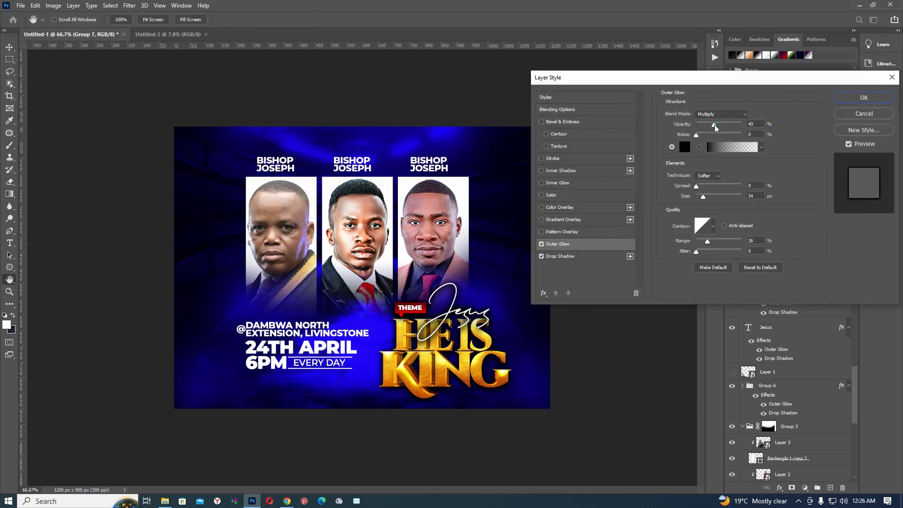
pyautogui.click(863, 98)
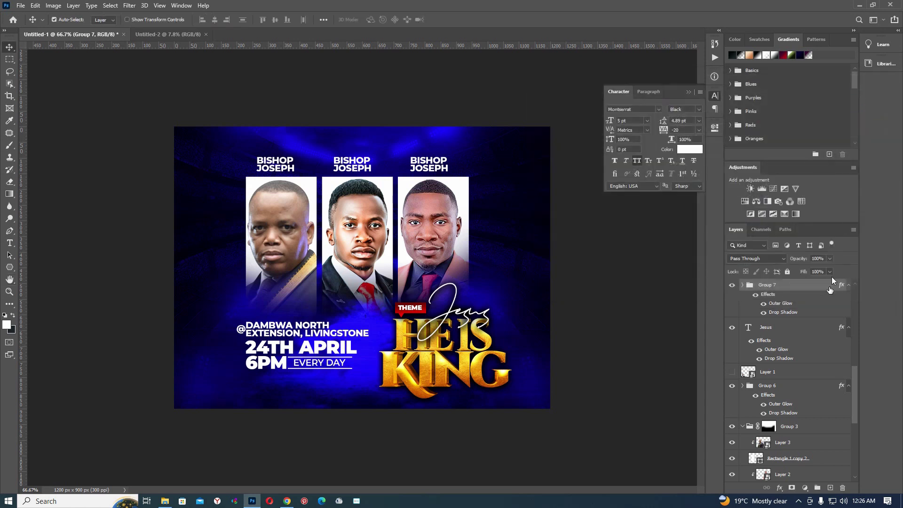
pyautogui.click(742, 286)
# Step: Replace the Polygon 1 badge's gradient with a solid red #e40000 colour overlay
pyautogui.click(843, 346)
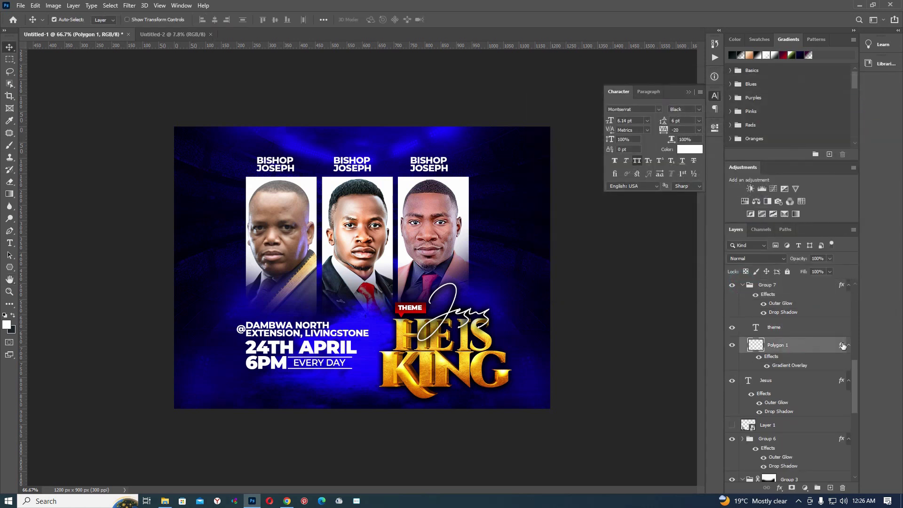
pyautogui.doubleClick(842, 347)
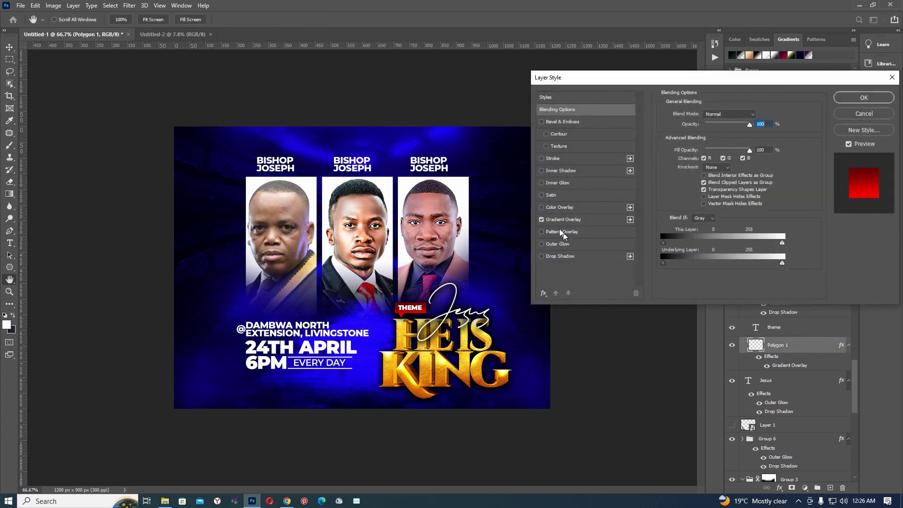
pyautogui.click(560, 220)
pyautogui.click(542, 219)
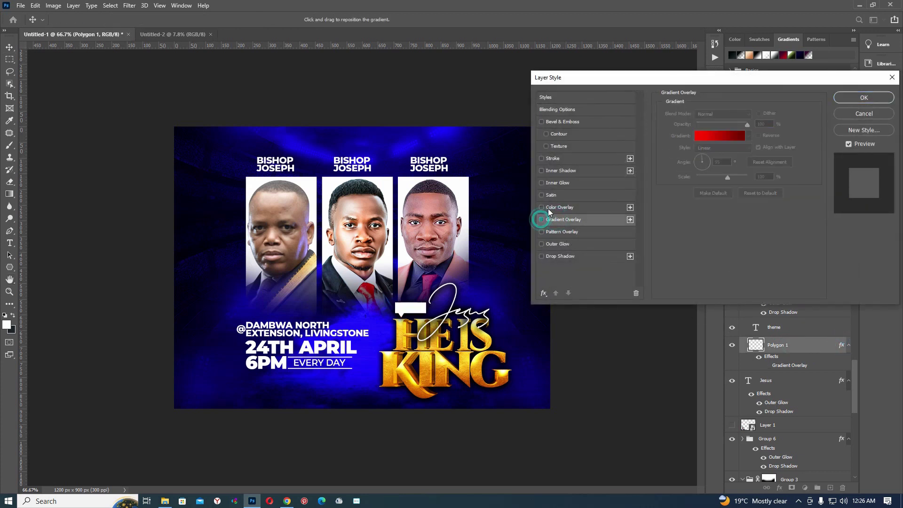
pyautogui.click(758, 115)
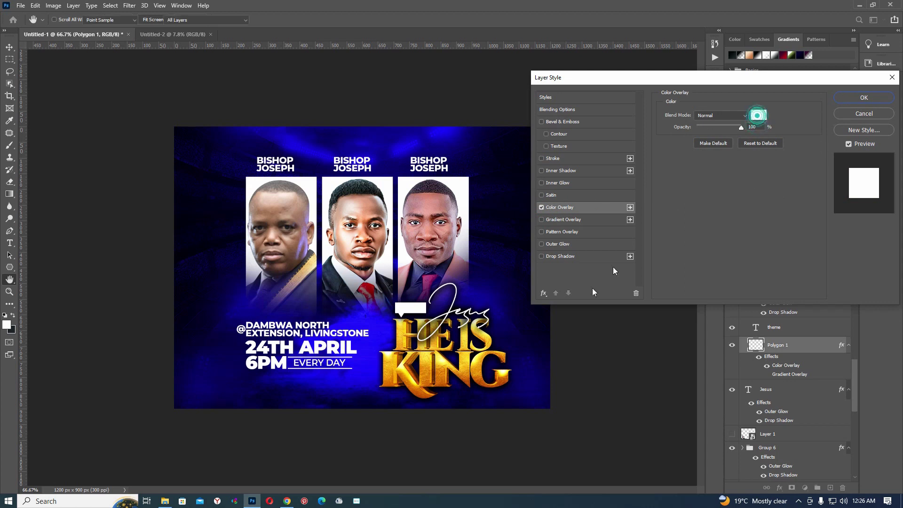
pyautogui.click(478, 369)
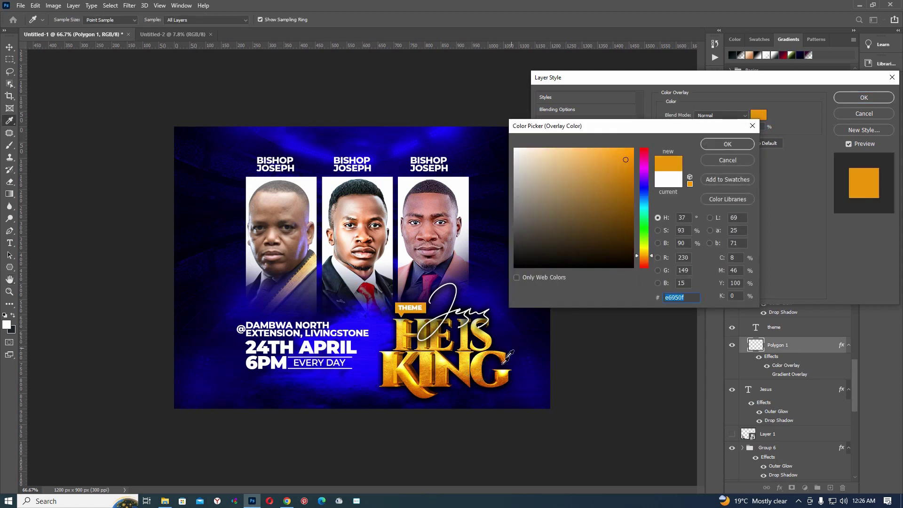
pyautogui.write('ff0000')
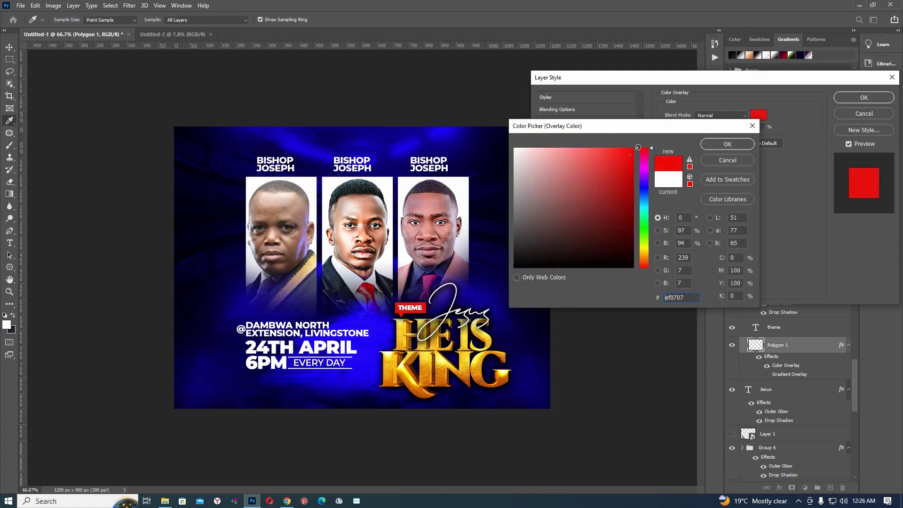
pyautogui.click(633, 178)
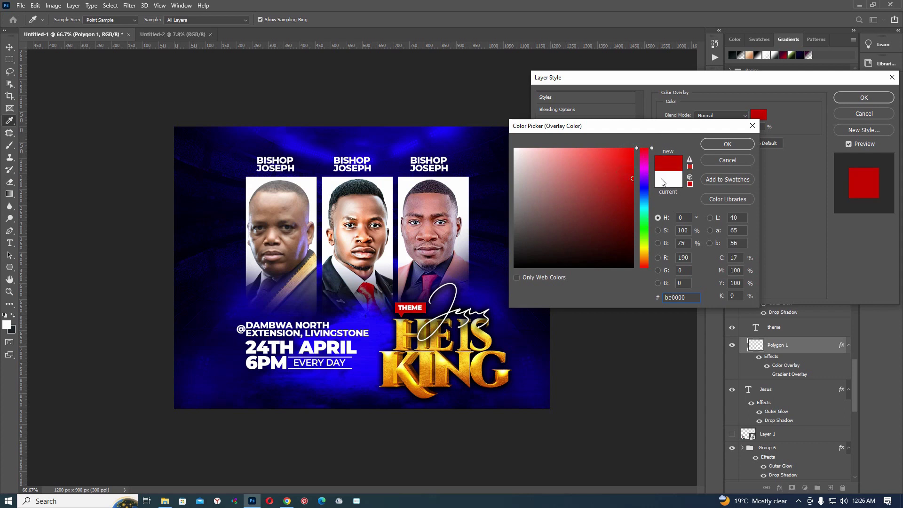
pyautogui.moveTo(623, 178); pyautogui.dragTo(633, 161)
pyautogui.click(731, 140)
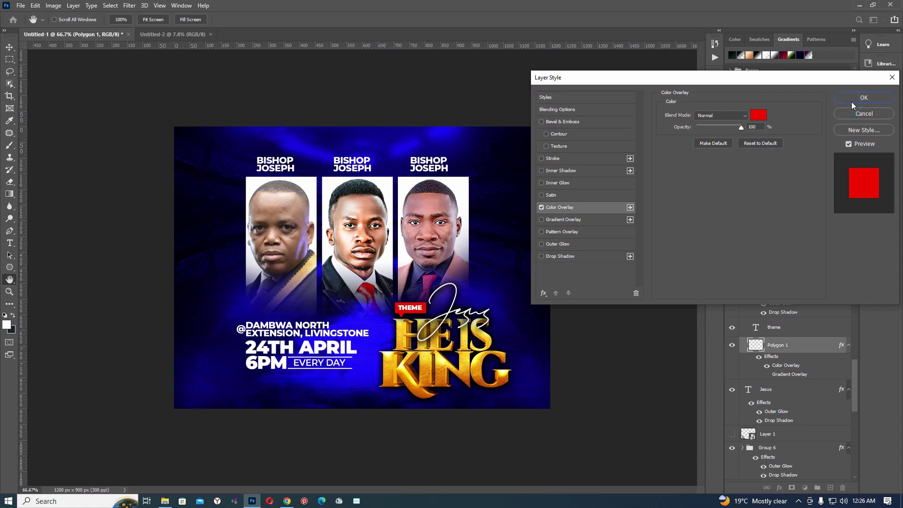
pyautogui.click(863, 97)
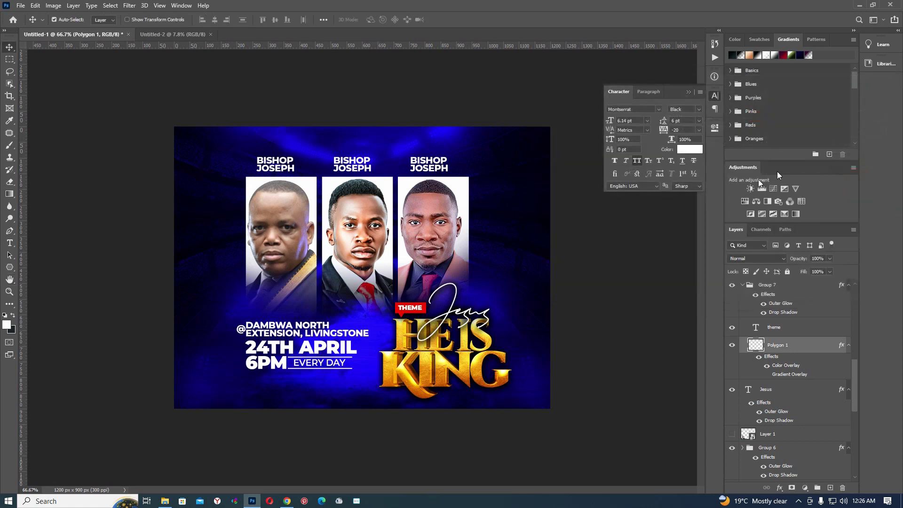
# Step: Gather the 24th april, 6pm, every day and other info text layers into Group 5
pyautogui.click(324, 353)
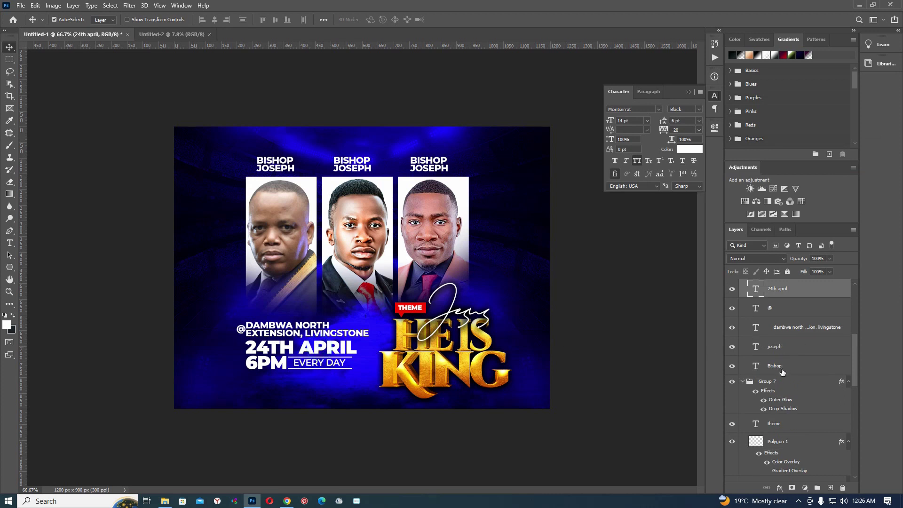
pyautogui.scroll(1, 793, 368)
pyautogui.keyDown('shift'); pyautogui.click(802, 354); pyautogui.keyUp('shift')
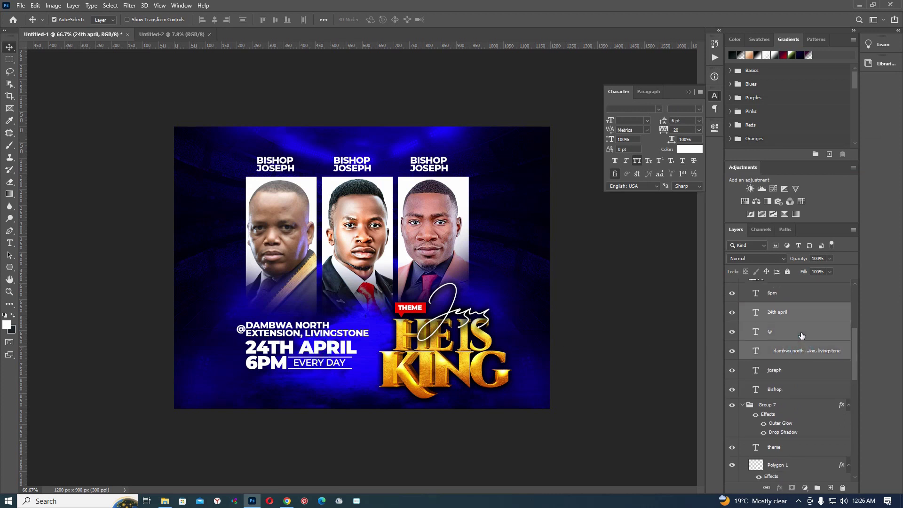
pyautogui.keyDown('shift'); pyautogui.click(776, 293); pyautogui.keyUp('shift')
pyautogui.scroll(2, 806, 345)
pyautogui.scroll(1, 805, 345)
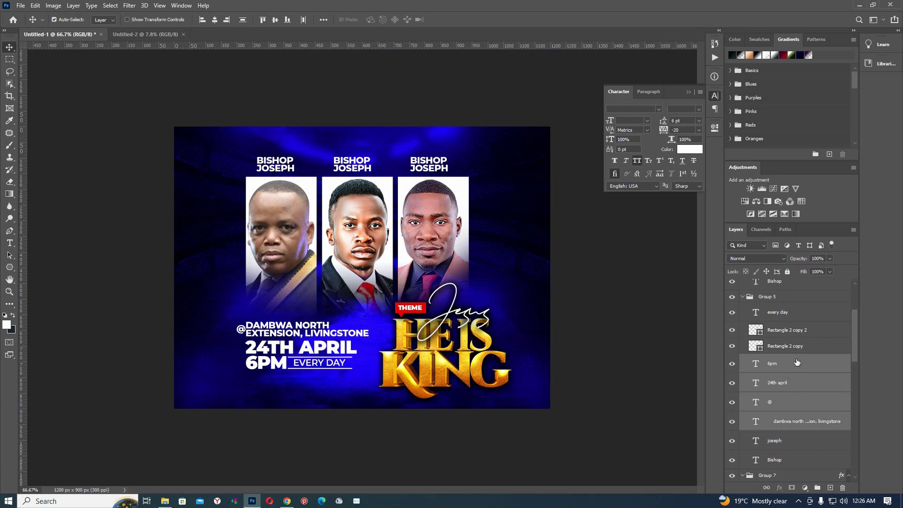
pyautogui.scroll(2, 796, 367)
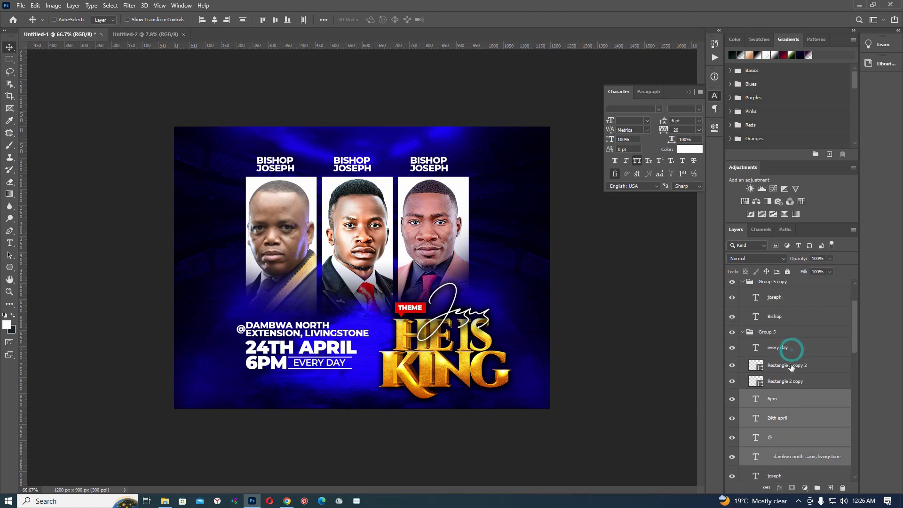
pyautogui.moveTo(792, 352); pyautogui.dragTo(756, 352)
pyautogui.click(732, 332)
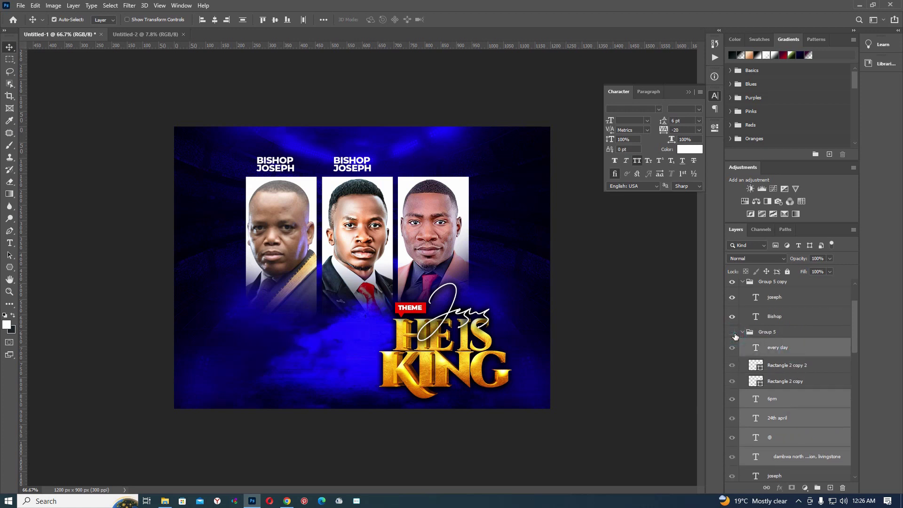
# Step: Move the joseph and Bishop layers above Group 5 and copy Group 7's glow and shadow onto it
pyautogui.click(438, 165)
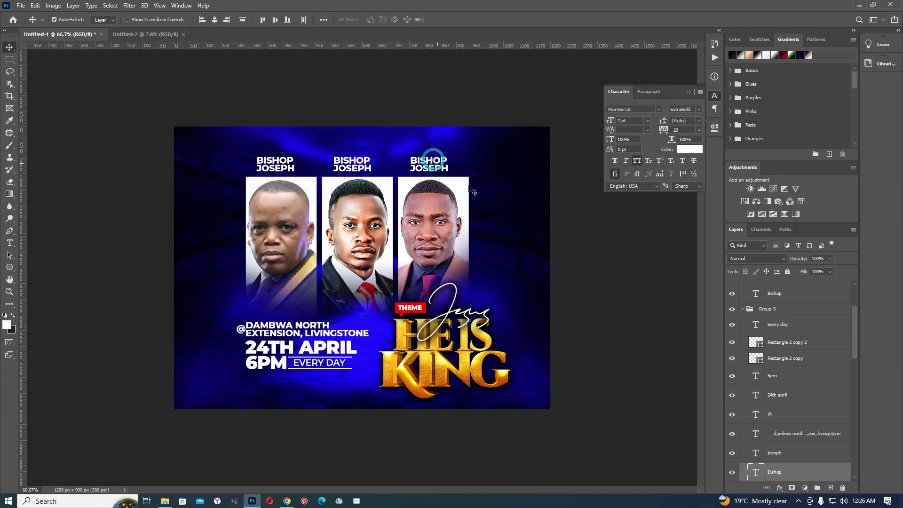
pyautogui.moveTo(790, 451); pyautogui.dragTo(765, 306)
pyautogui.click(763, 347)
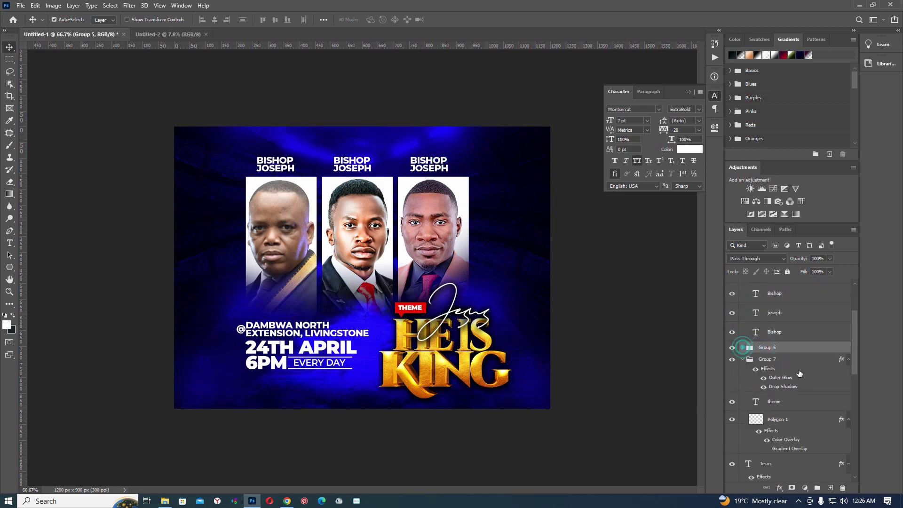
pyautogui.moveTo(845, 360); pyautogui.dragTo(829, 351)
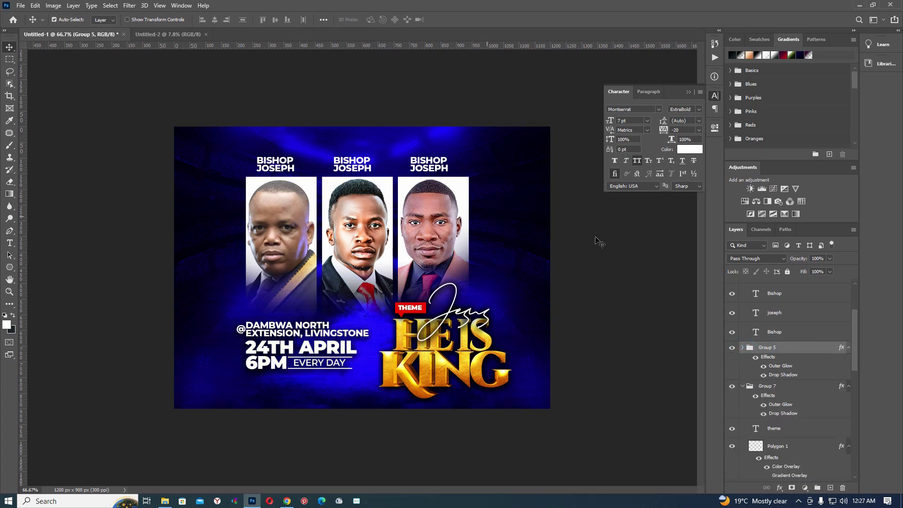
# Step: Select the Bishop and joseph name layers inside the Group 5 copies
pyautogui.click(794, 337)
pyautogui.keyDown('shift'); pyautogui.click(793, 295); pyautogui.keyUp('shift')
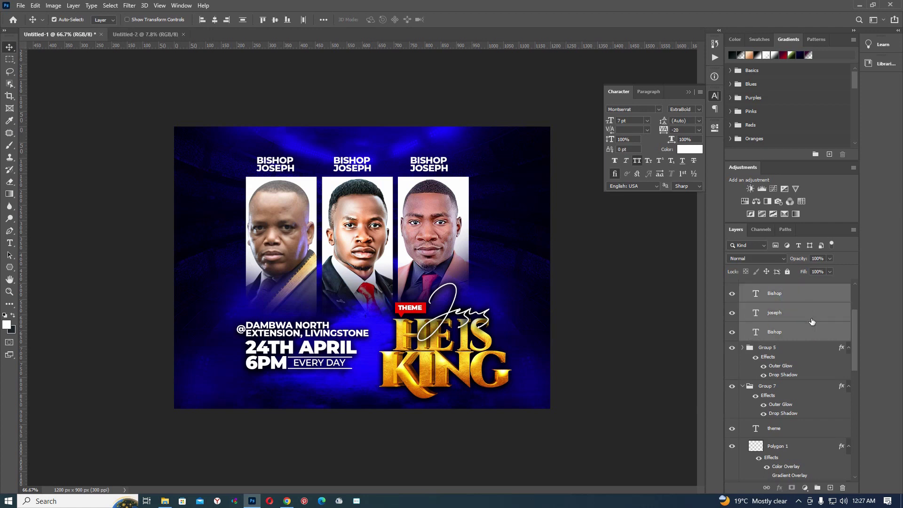
pyautogui.scroll(1, 807, 350)
pyautogui.scroll(1, 806, 351)
pyautogui.click(786, 297)
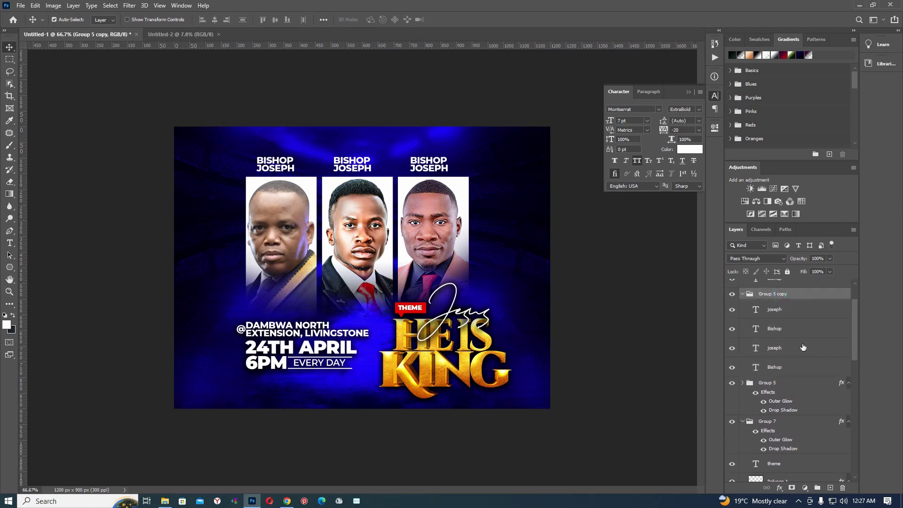
pyautogui.scroll(2, 792, 315)
pyautogui.scroll(1, 787, 300)
pyautogui.click(793, 321)
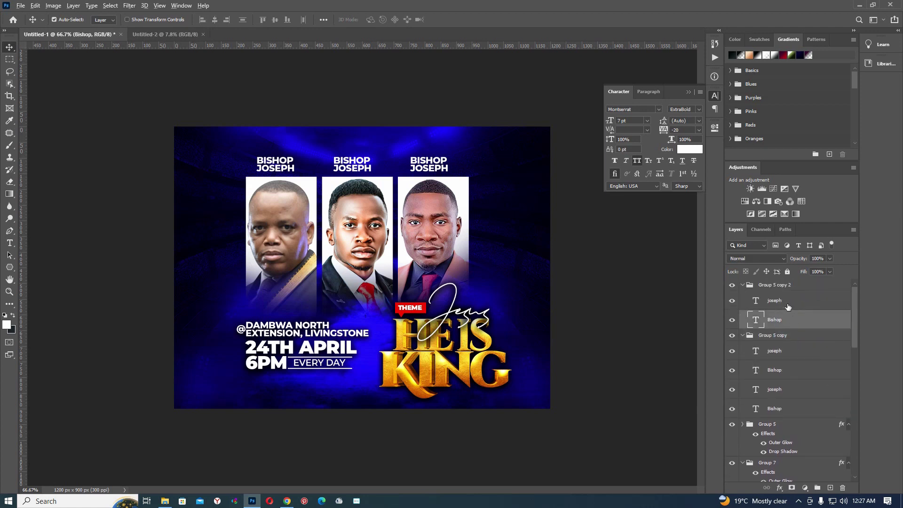
pyautogui.keyDown('shift'); pyautogui.click(790, 301); pyautogui.keyUp('shift')
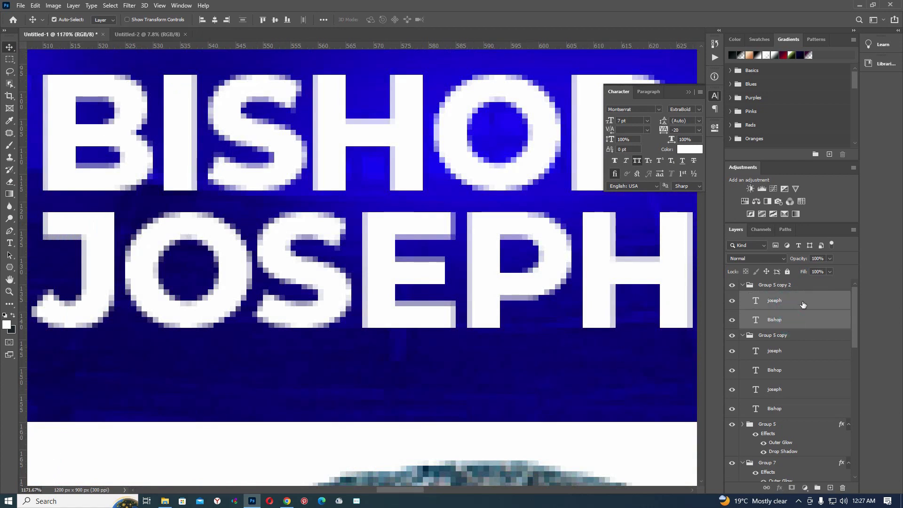
# Step: Move the name layers into Group 5 copy and give it the glow and shadow effects
pyautogui.moveTo(804, 305); pyautogui.dragTo(793, 345)
pyautogui.click(793, 298)
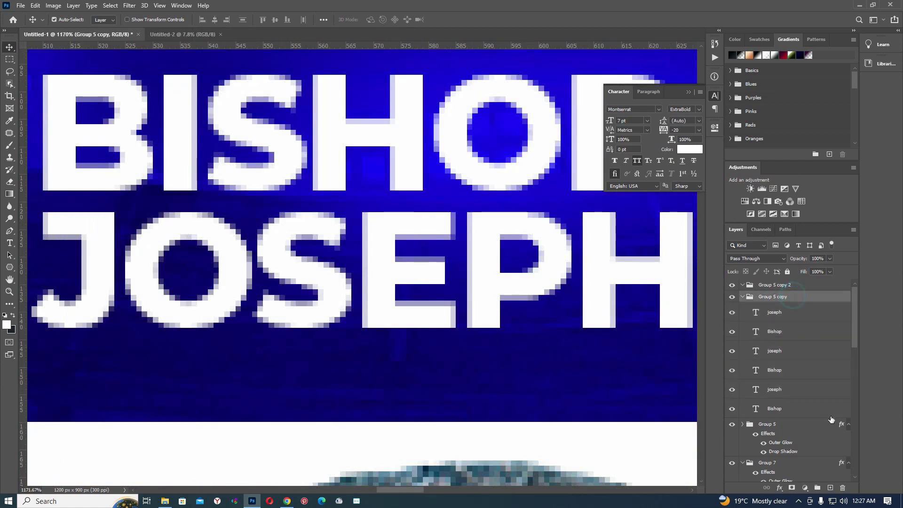
pyautogui.moveTo(843, 425); pyautogui.dragTo(772, 297)
pyautogui.moveTo(614, 322); pyautogui.dragTo(550, 323)
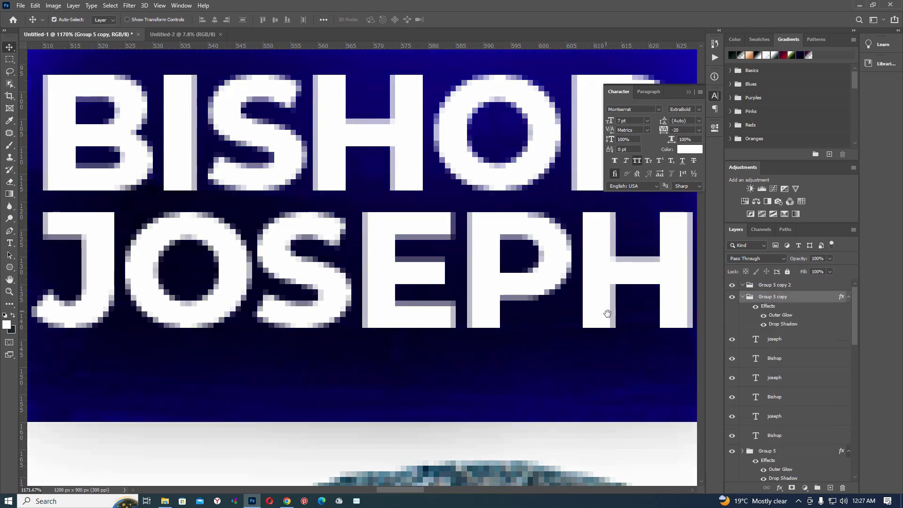
pyautogui.hotkey('ctrl', '1')
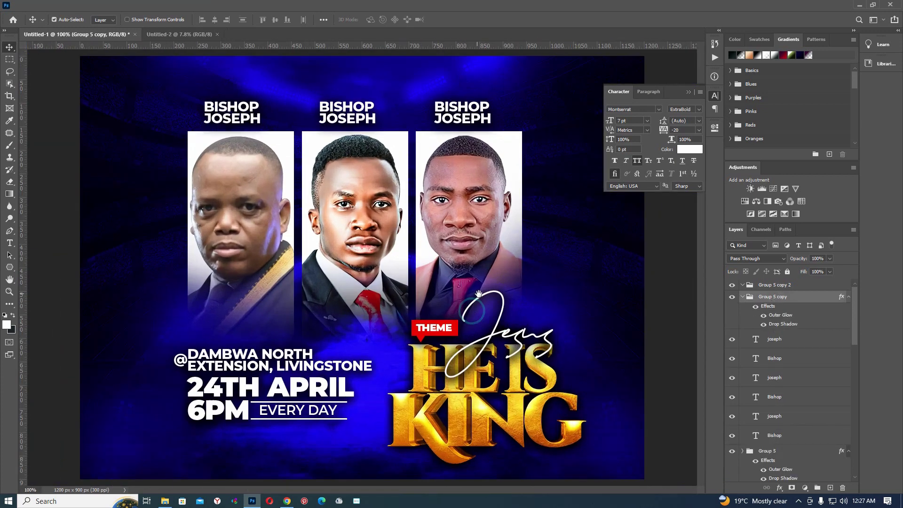
# Step: Make the middle JOSEPH Montserrat Medium in gold sampled from KING
pyautogui.press('t')
pyautogui.click(346, 123)
pyautogui.doubleClick(347, 119)
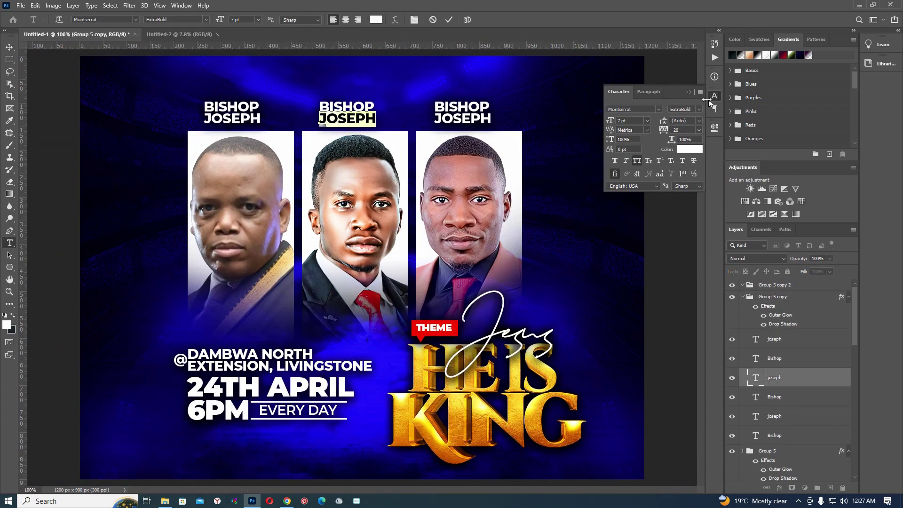
pyautogui.click(700, 109)
pyautogui.click(701, 193)
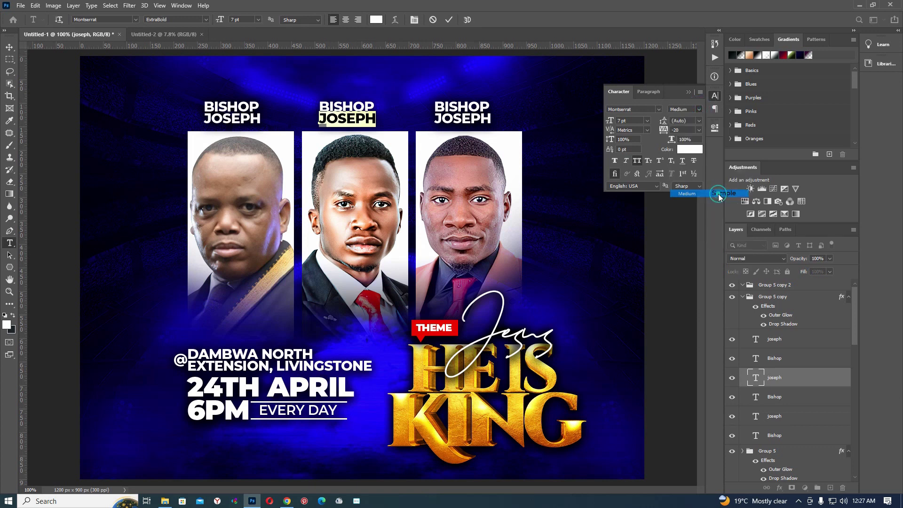
pyautogui.click(376, 19)
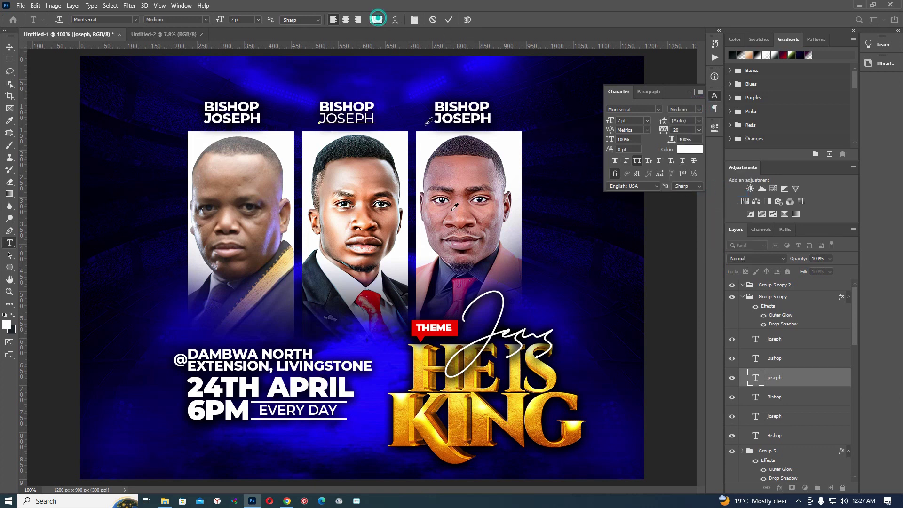
pyautogui.click(518, 411)
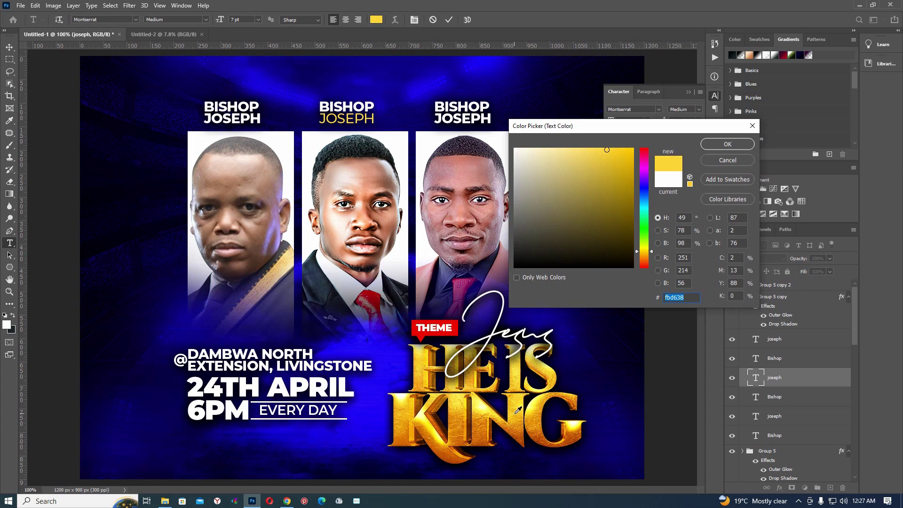
pyautogui.click(720, 144)
pyautogui.click(449, 19)
# Step: Make the third JOSEPH Medium weight in the same gold as the middle name
pyautogui.doubleClick(465, 122)
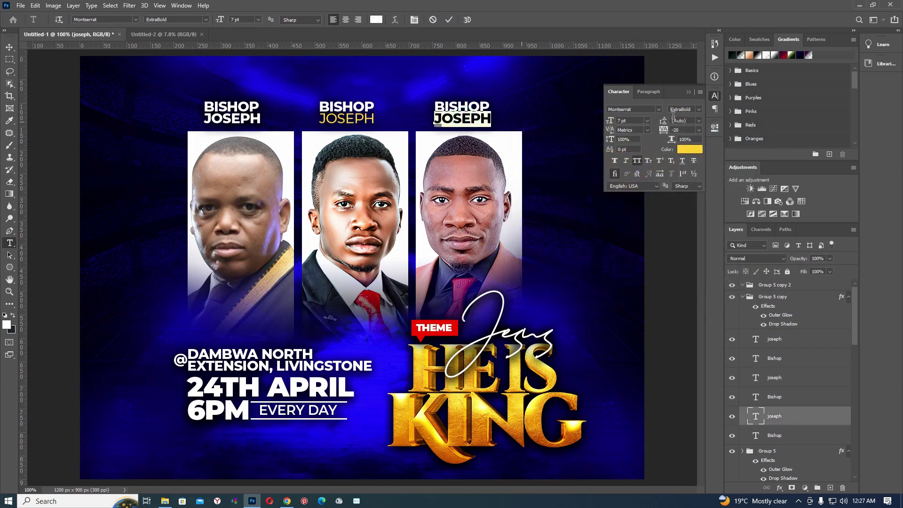
pyautogui.click(698, 109)
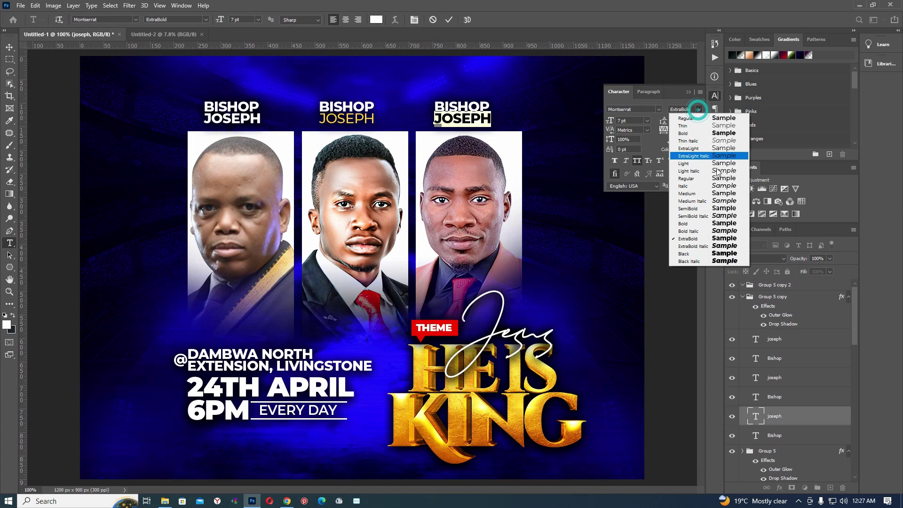
pyautogui.click(720, 193)
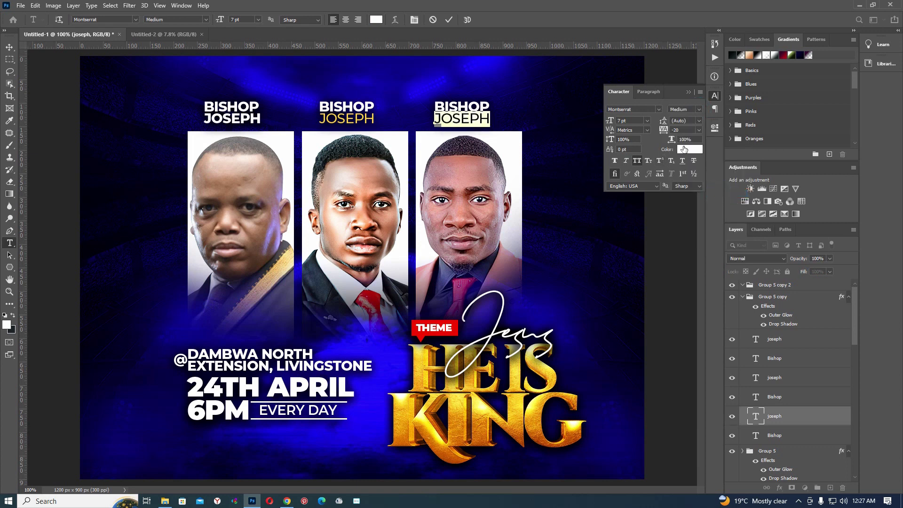
pyautogui.click(685, 149)
pyautogui.click(537, 426)
pyautogui.click(535, 422)
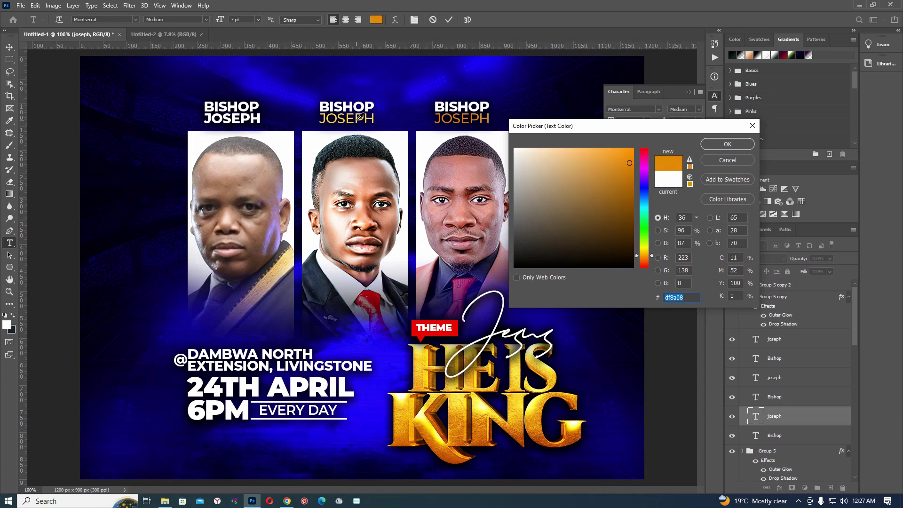
pyautogui.click(358, 120)
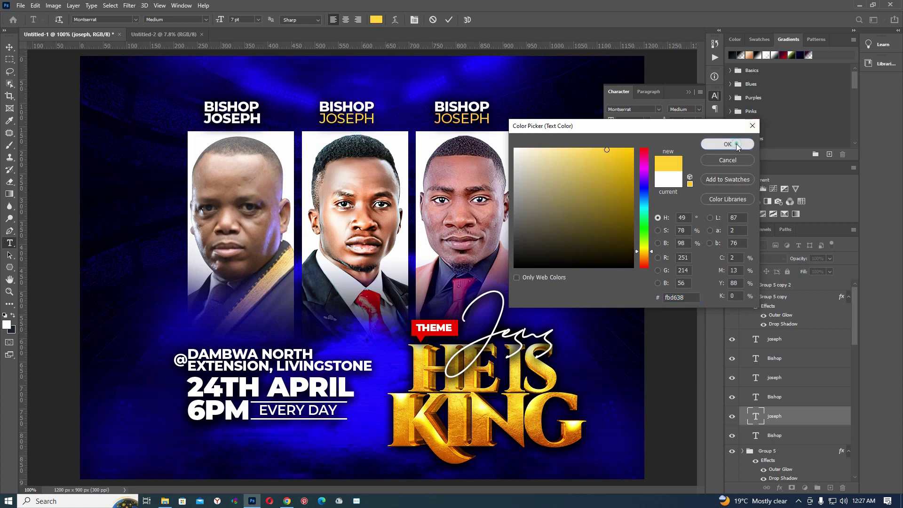
pyautogui.click(728, 144)
pyautogui.click(449, 19)
# Step: Change the third portrait's BISHOP heading to PROPHET
pyautogui.click(480, 104)
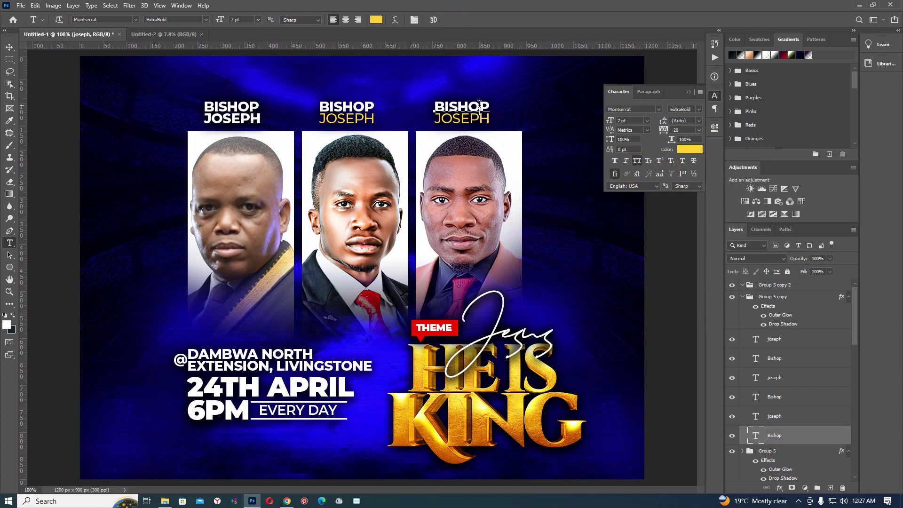
pyautogui.doubleClick(480, 104)
pyautogui.write('PROPHET')
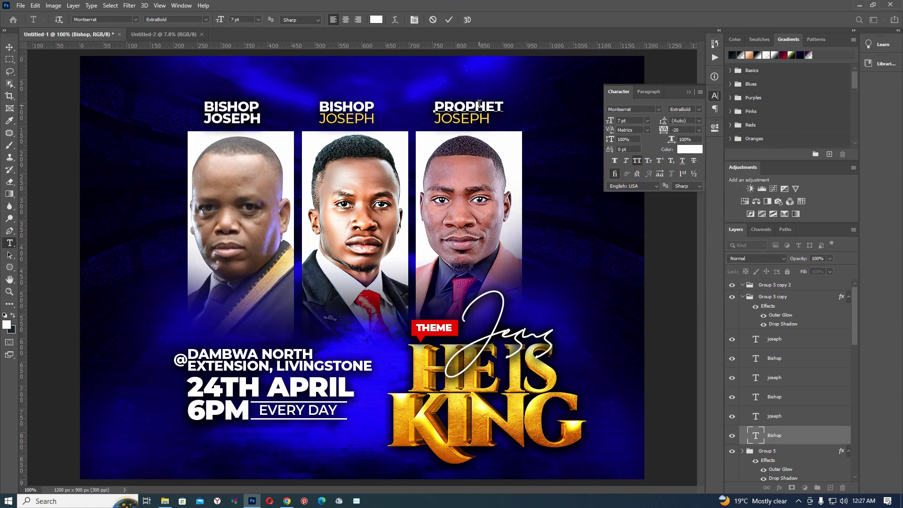
pyautogui.click(451, 20)
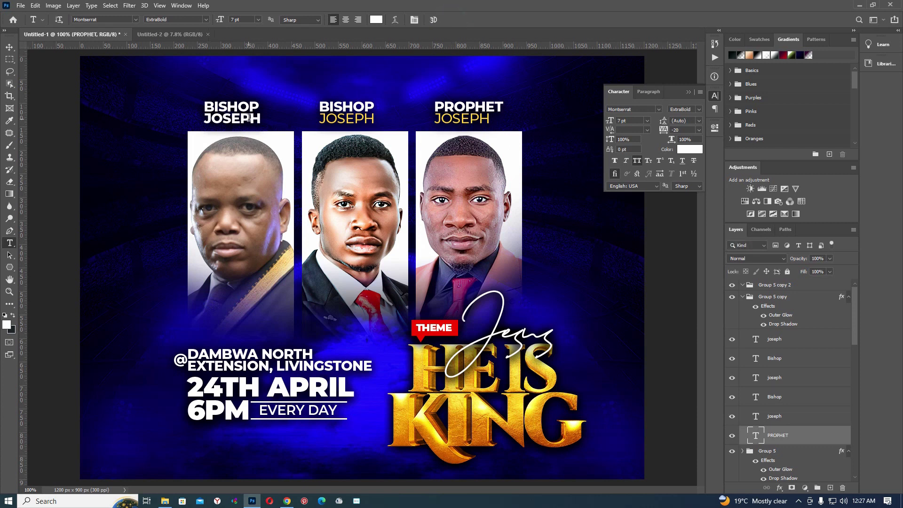
# Step: Make the left JOSEPH Medium weight in the middle name's yellow
pyautogui.doubleClick(231, 119)
pyautogui.click(698, 108)
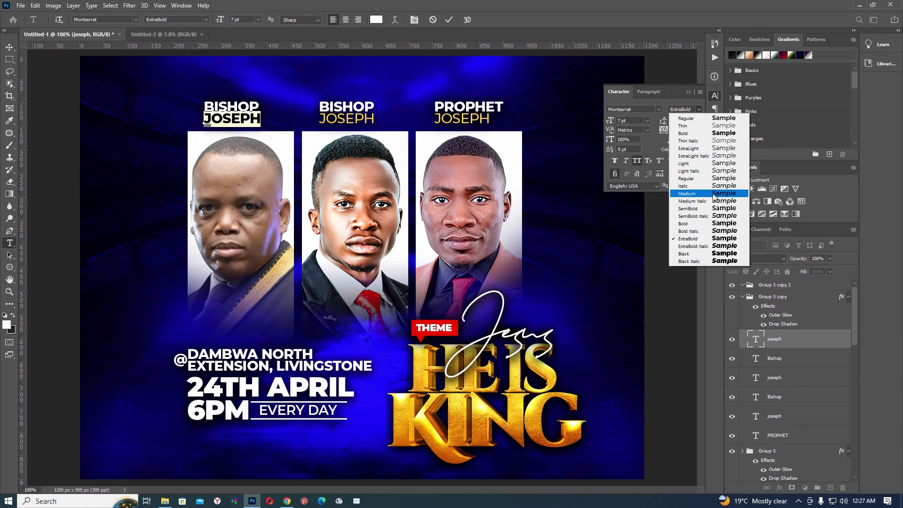
pyautogui.click(715, 193)
pyautogui.click(376, 20)
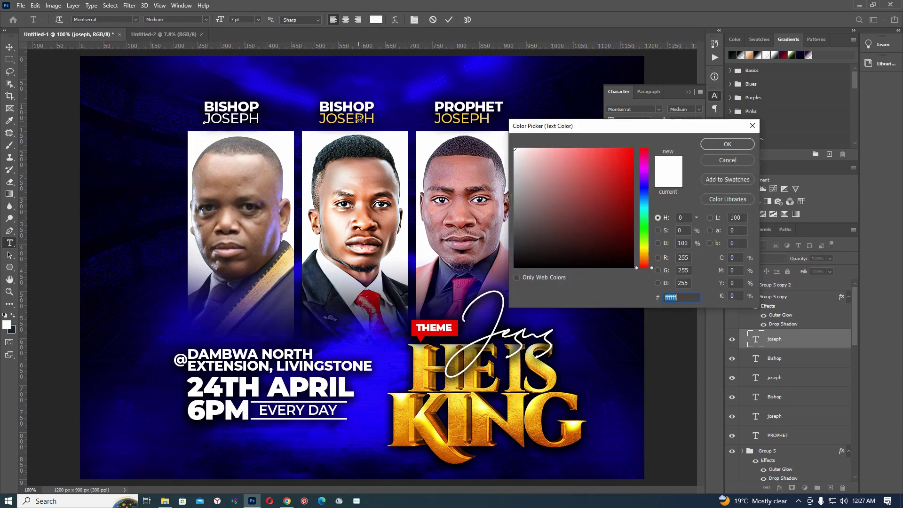
pyautogui.click(360, 118)
pyautogui.click(362, 118)
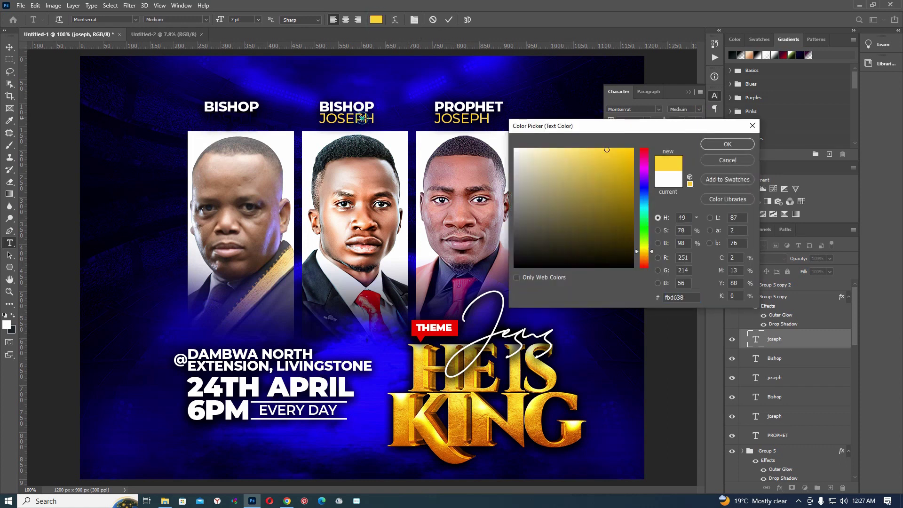
pyautogui.click(727, 144)
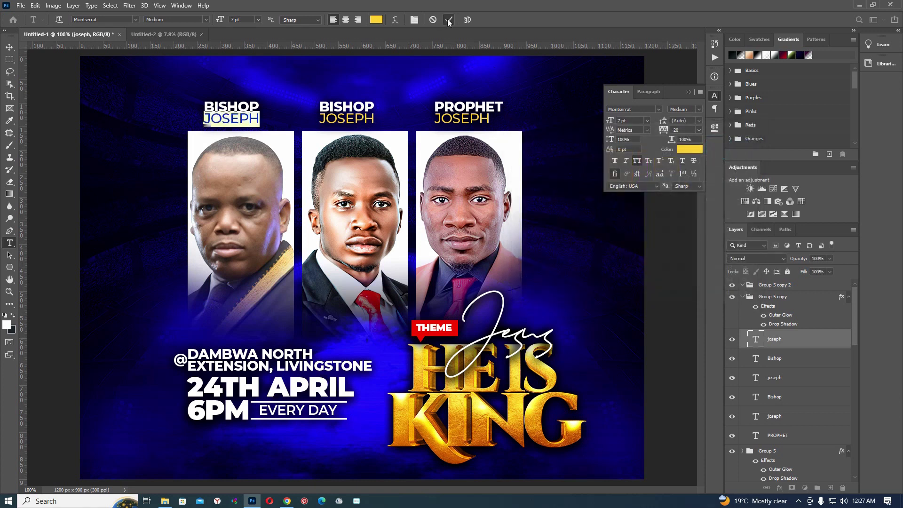
pyautogui.click(449, 20)
# Step: Retitle the left heading APOSTLE, and cancel a trial rename of the middle JOSEPH to JOEL
pyautogui.doubleClick(236, 101)
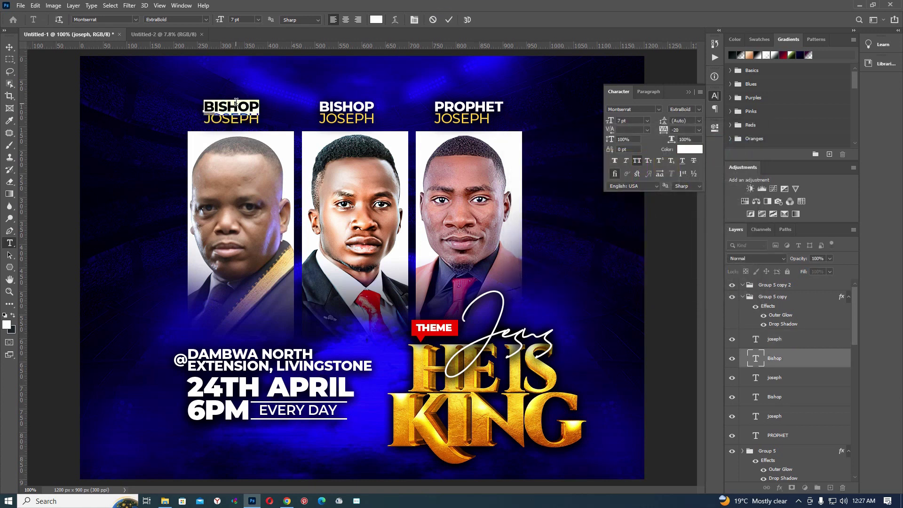
pyautogui.write('APOSTLE')
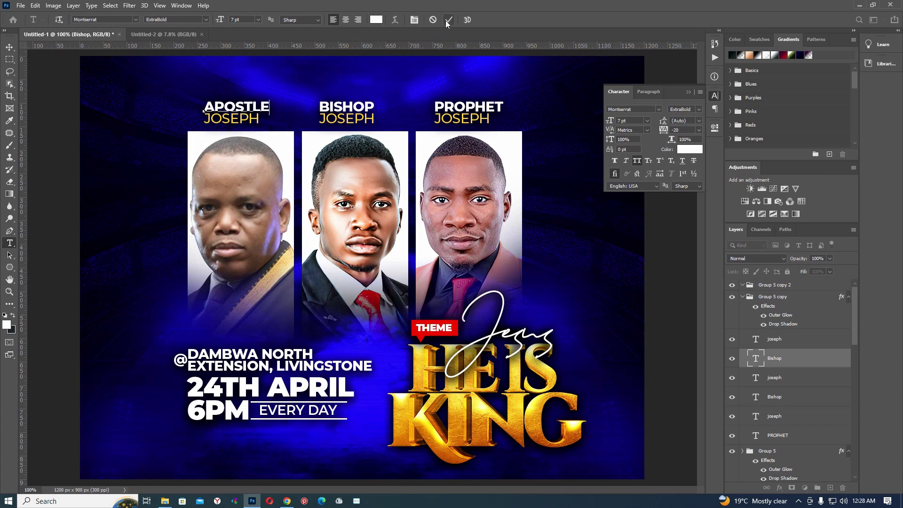
pyautogui.click(449, 20)
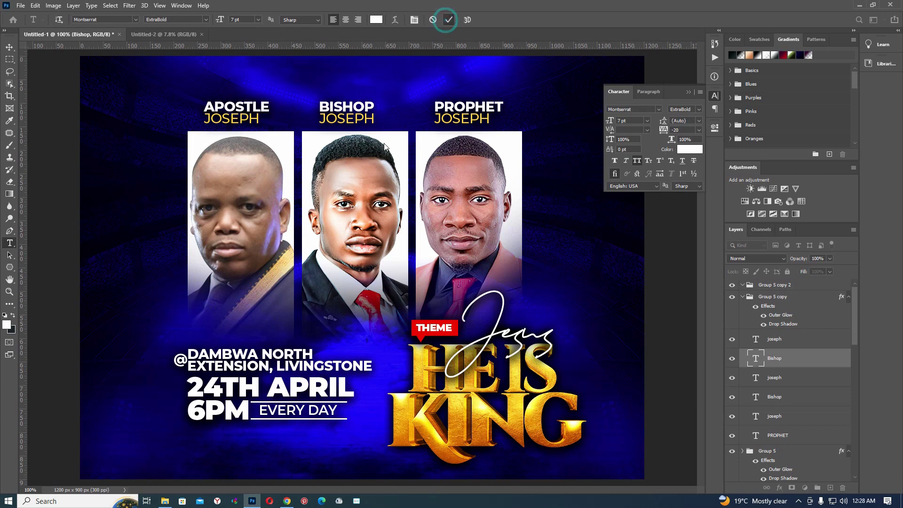
pyautogui.doubleClick(346, 117)
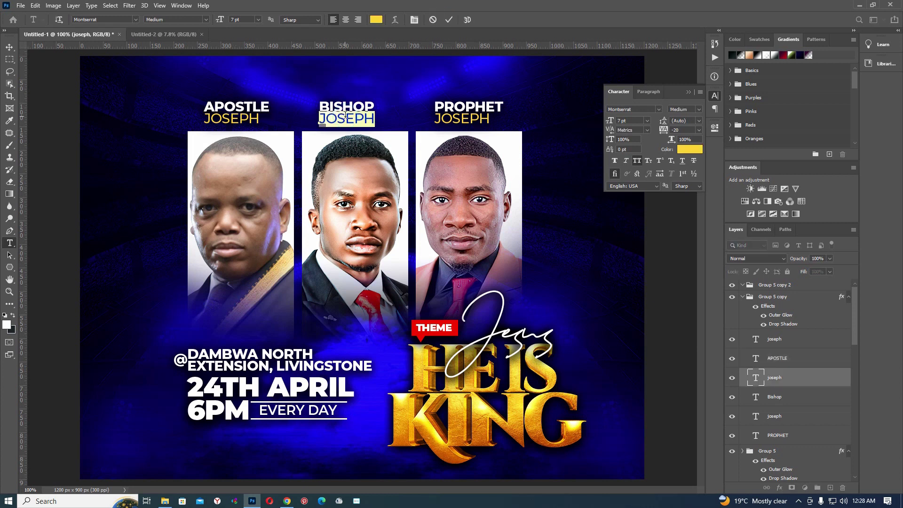
pyautogui.write('JOEL')
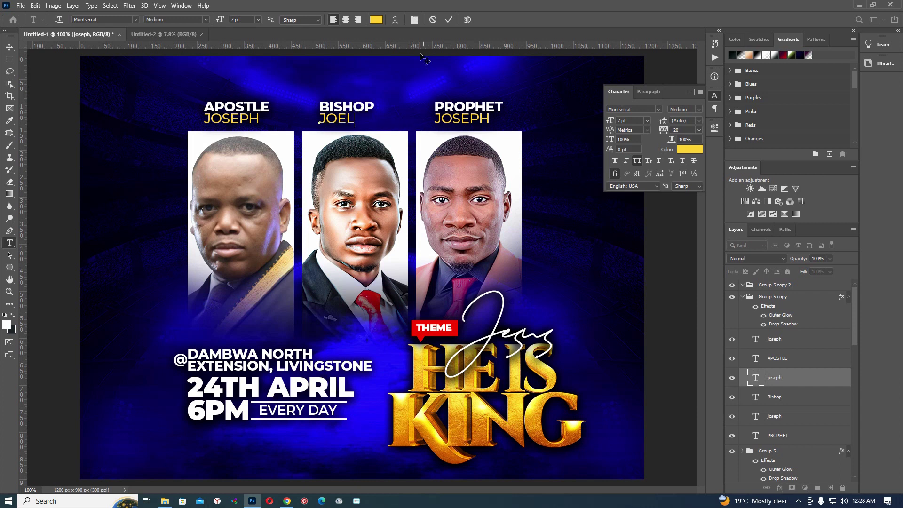
pyautogui.click(433, 19)
# Step: Nudge the @ symbol slightly left of DAMBWA NORTH
pyautogui.hotkey('ctrl', '-')
pyautogui.hotkey('ctrl', '-')
pyautogui.hotkey('ctrl', '-')
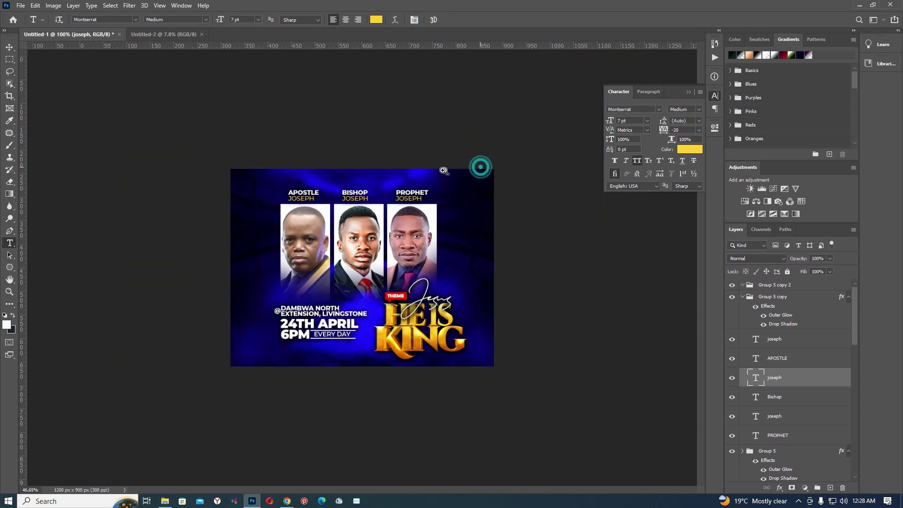
pyautogui.hotkey('ctrl', '+')
pyautogui.hotkey('ctrl', '+')
pyautogui.hotkey('ctrl', '+')
pyautogui.hotkey('ctrl', '+')
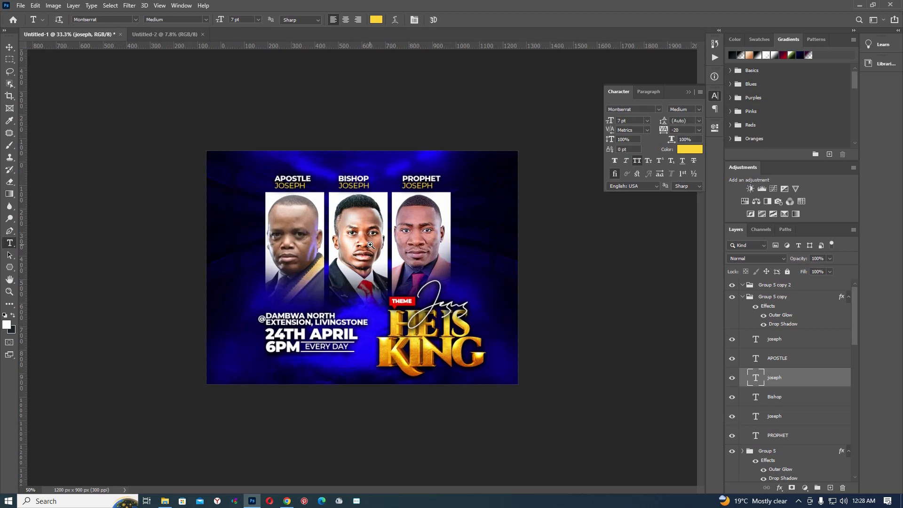
pyautogui.click(9, 48)
pyautogui.click(294, 333)
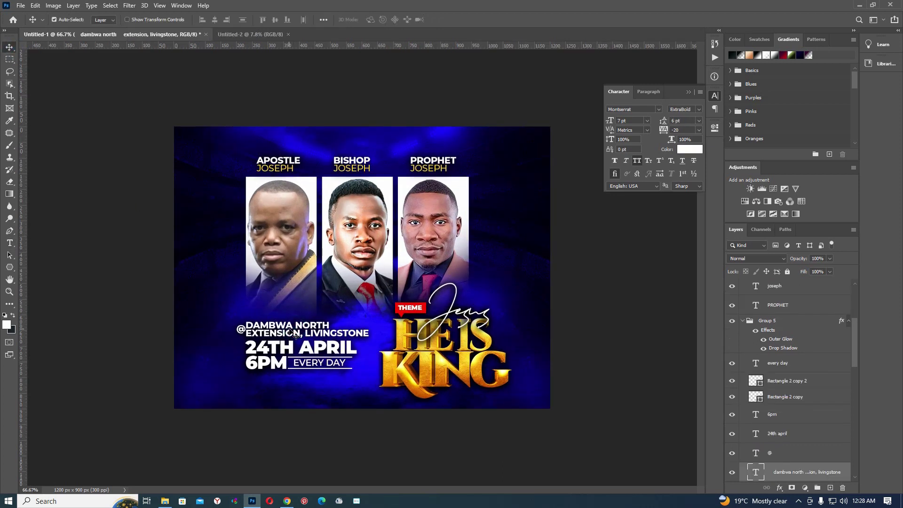
pyautogui.click(242, 333)
pyautogui.press('Left')
pyautogui.press('Left')
pyautogui.press('Left')
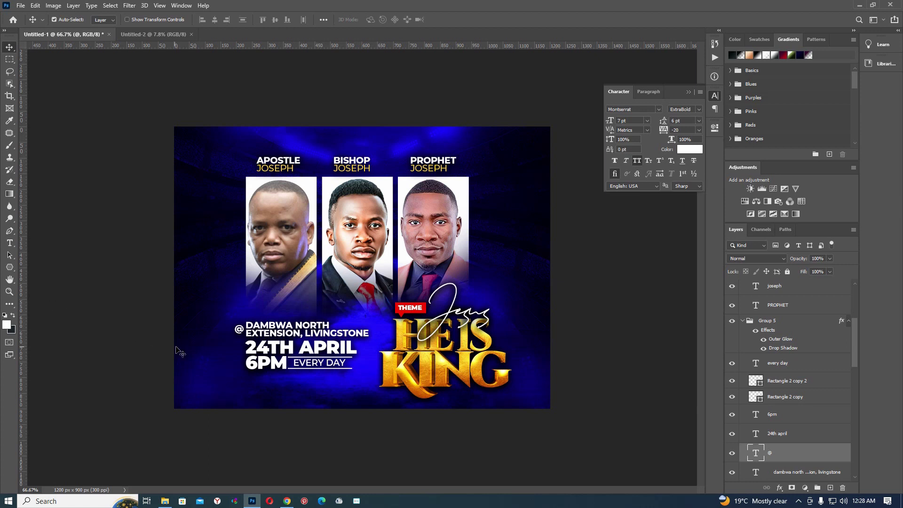
# Step: Colour the 6PM text with KING's orange-gold #ed9d19
pyautogui.click(271, 370)
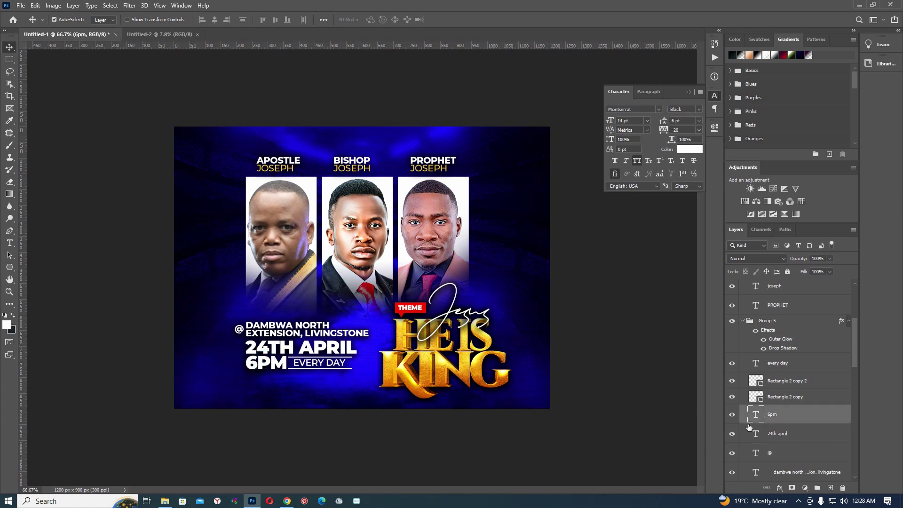
pyautogui.doubleClick(757, 415)
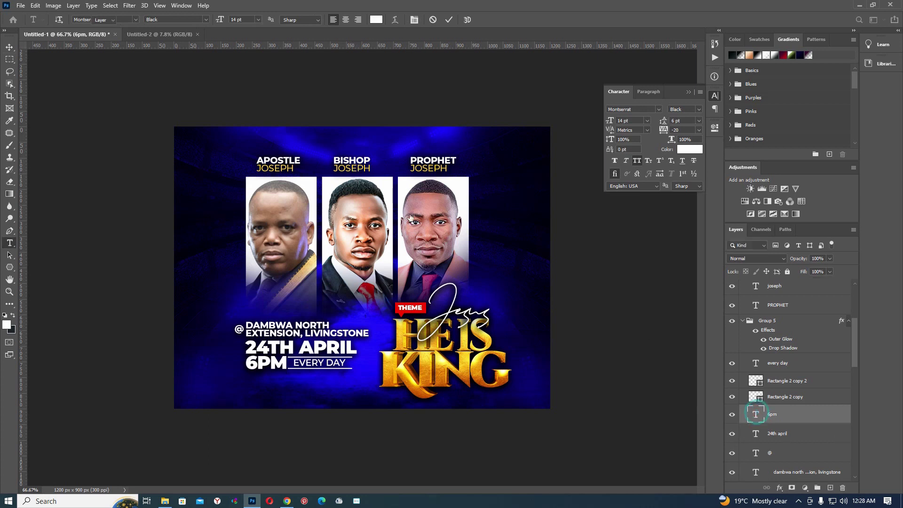
pyautogui.click(376, 20)
pyautogui.moveTo(341, 170); pyautogui.dragTo(354, 165)
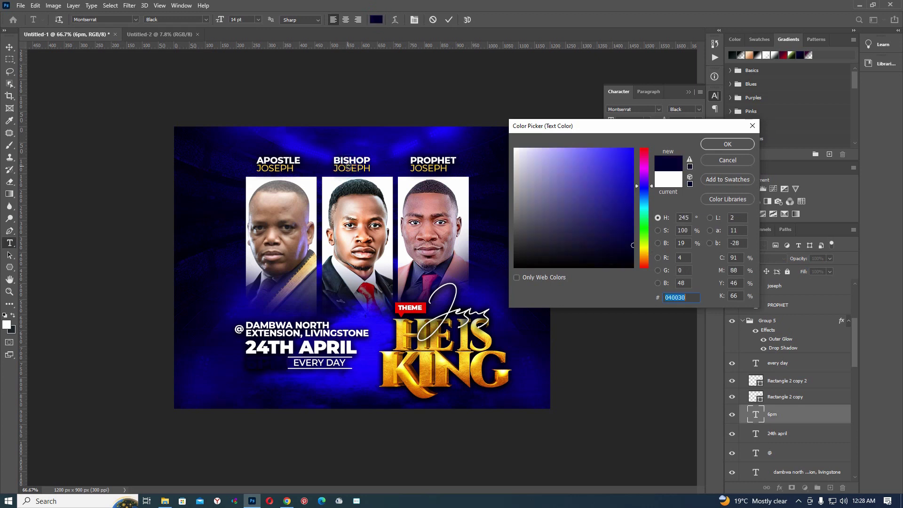
pyautogui.click(353, 167)
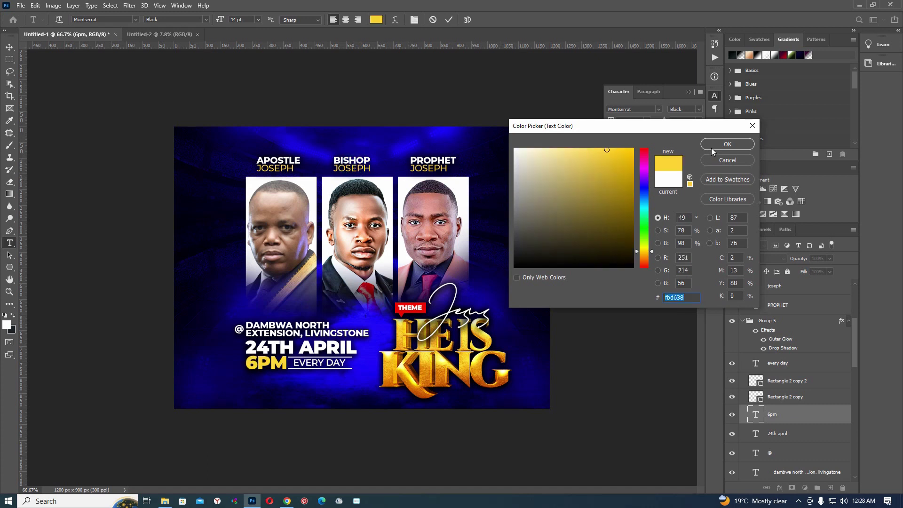
pyautogui.click(440, 373)
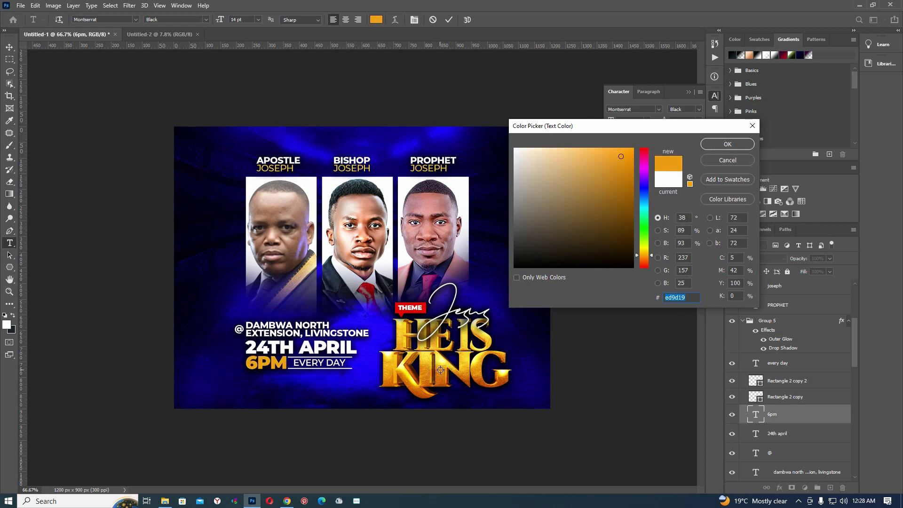
pyautogui.click(722, 146)
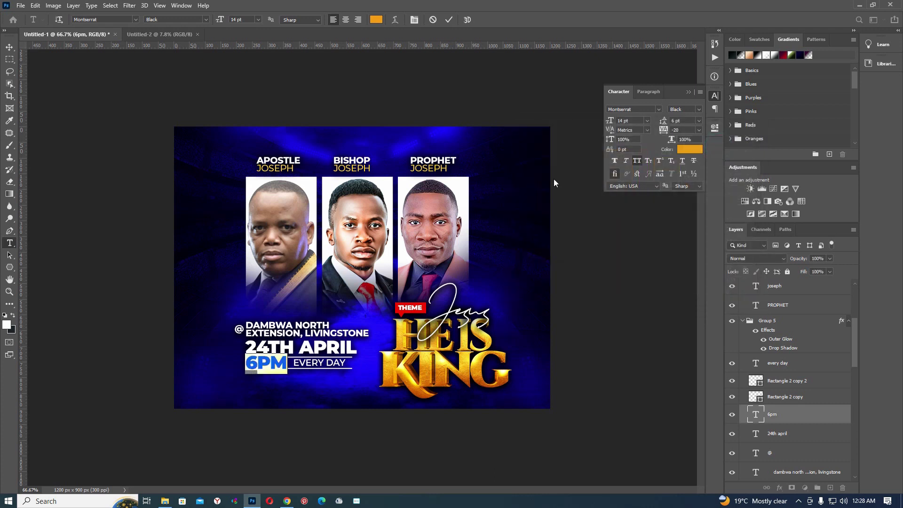
pyautogui.click(447, 19)
pyautogui.press('v')
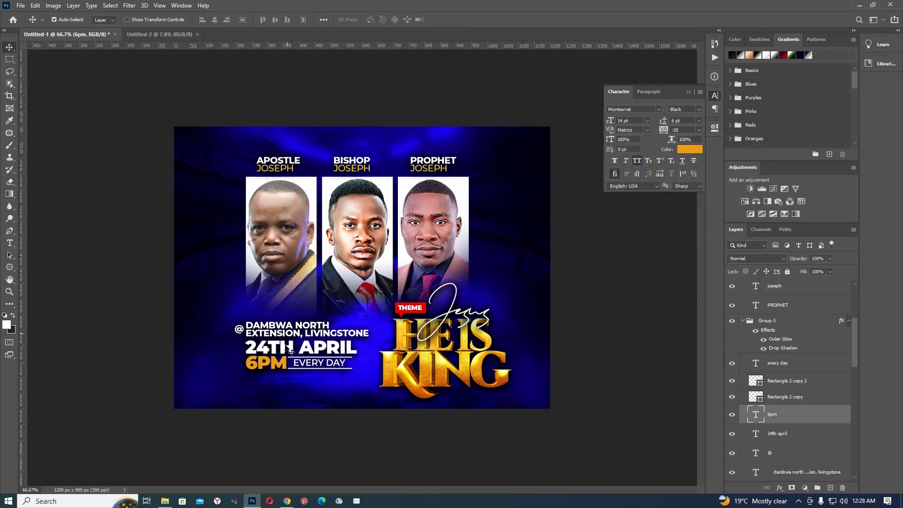
# Step: Copy the 6PM text's orange colour code #ed9d19 from its colour picker
pyautogui.doubleClick(755, 413)
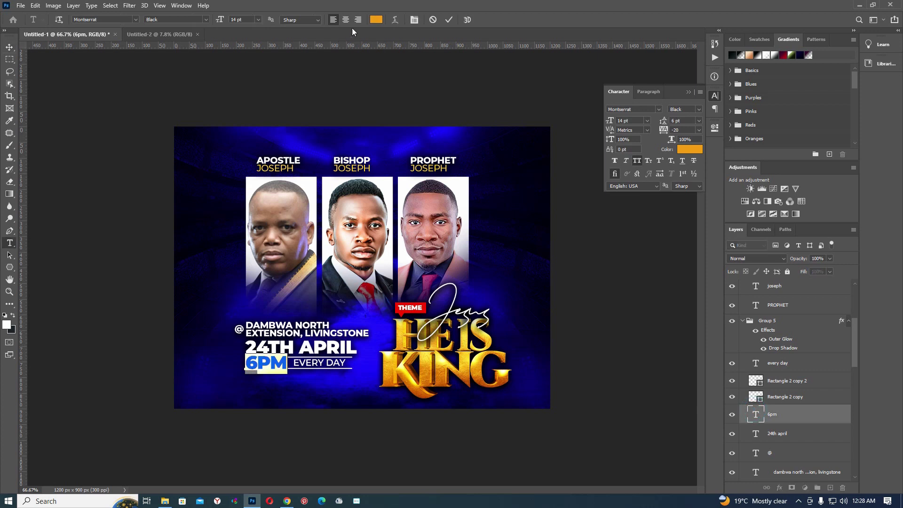
pyautogui.click(376, 19)
pyautogui.rightClick(687, 300)
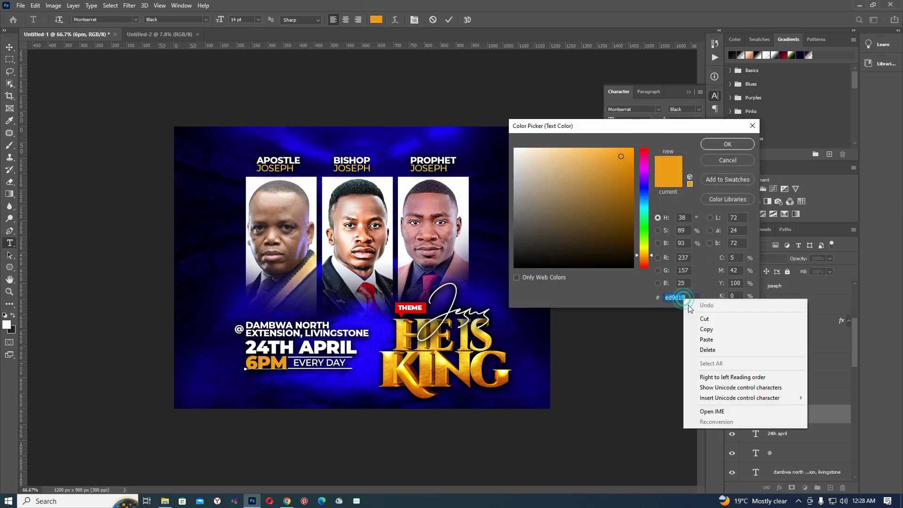
pyautogui.click(701, 326)
pyautogui.click(449, 20)
pyautogui.press('v')
pyautogui.click(441, 168)
# Step: Recolour PROPHET's JOSEPH name to orange #ed9d19
pyautogui.press('t')
pyautogui.doubleClick(441, 168)
pyautogui.click(690, 149)
pyautogui.write('ed9d19')
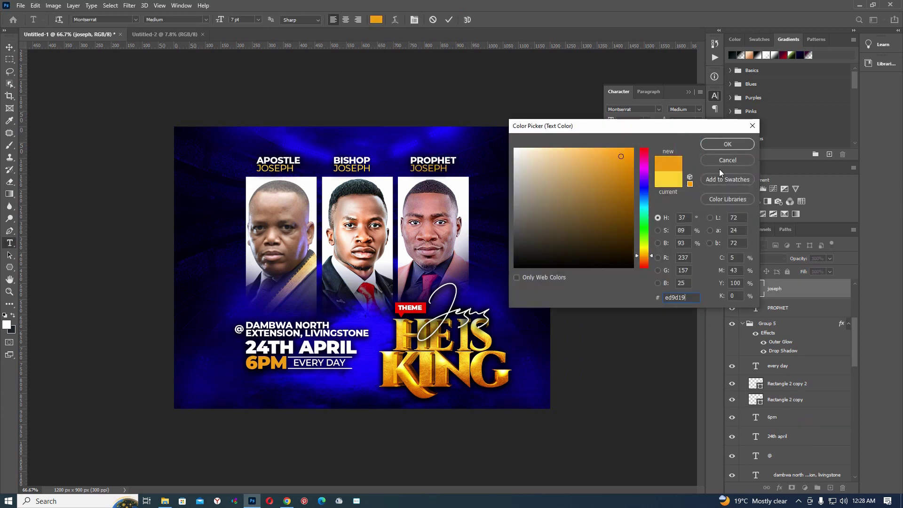
pyautogui.click(727, 144)
pyautogui.click(446, 19)
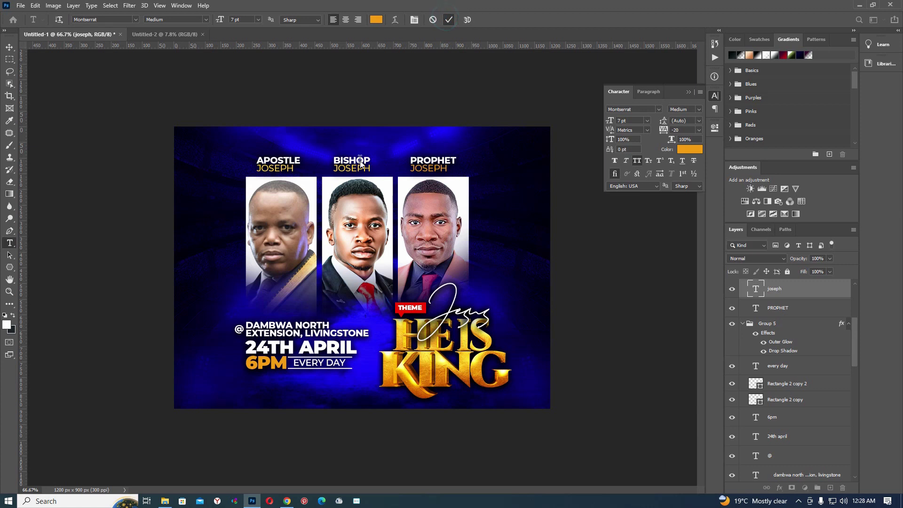
pyautogui.moveTo(371, 168); pyautogui.dragTo(334, 169)
pyautogui.click(690, 150)
pyautogui.write('ed9d19')
pyautogui.click(713, 145)
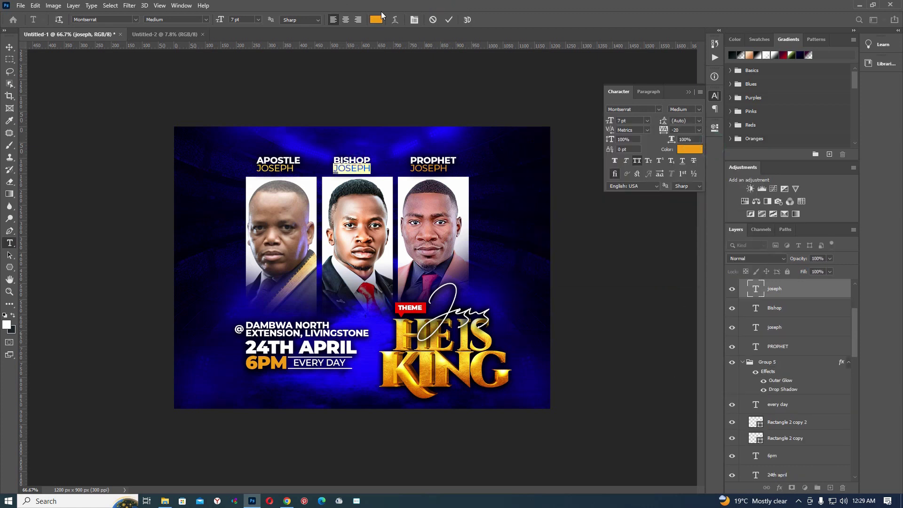
pyautogui.click(449, 20)
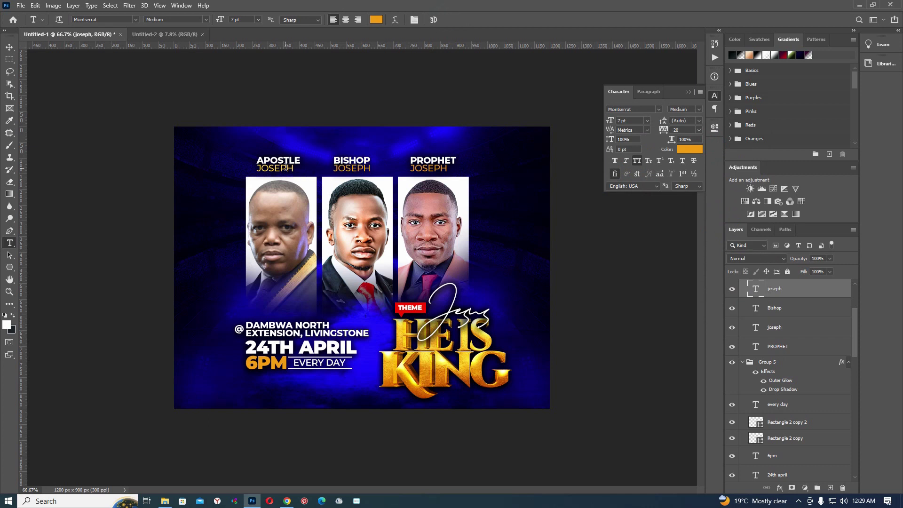
# Step: Recolour APOSTLE's JOSEPH name to orange #ed9d19 and review the flyer
pyautogui.moveTo(294, 169); pyautogui.dragTo(257, 170)
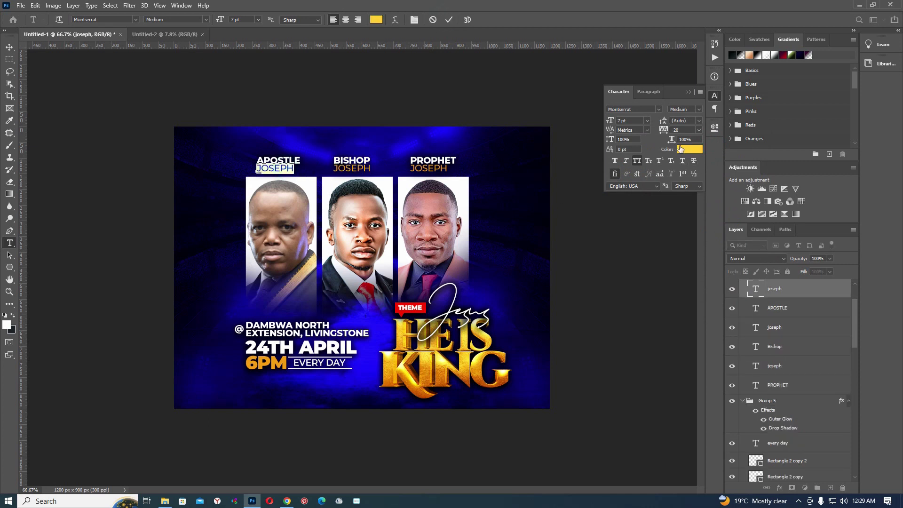
pyautogui.click(680, 148)
pyautogui.write('ed9d19')
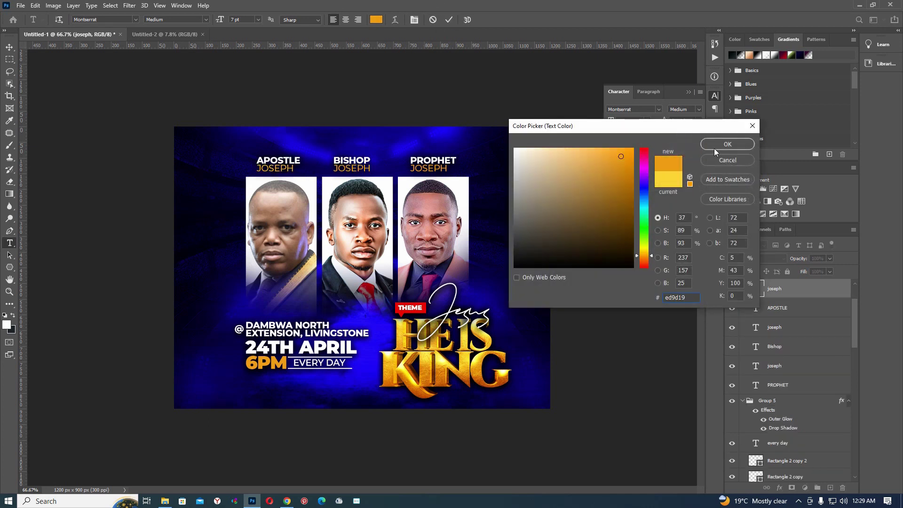
pyautogui.click(714, 148)
pyautogui.click(449, 19)
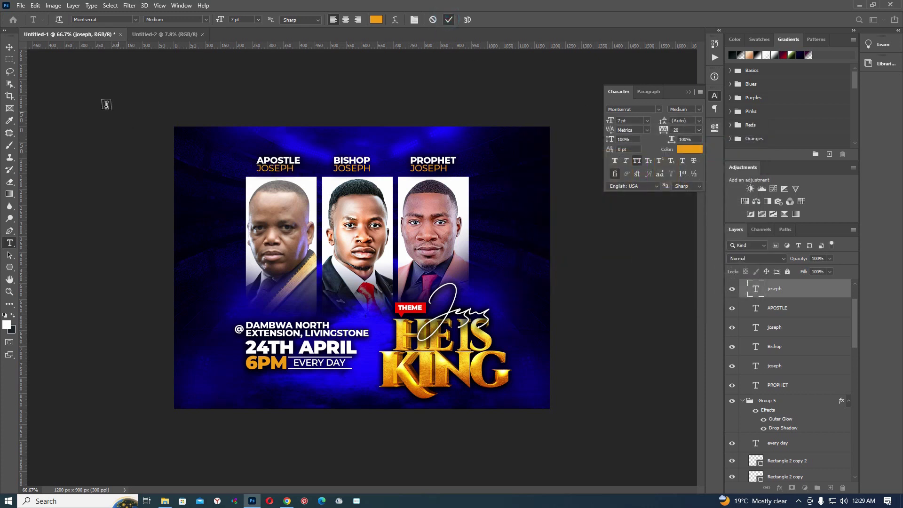
pyautogui.click(7, 46)
pyautogui.scroll(-2, 344, 230)
pyautogui.scroll(-1, 329, 270)
pyautogui.scroll(2, 329, 269)
pyautogui.scroll(1, 329, 269)
pyautogui.scroll(1, 341, 200)
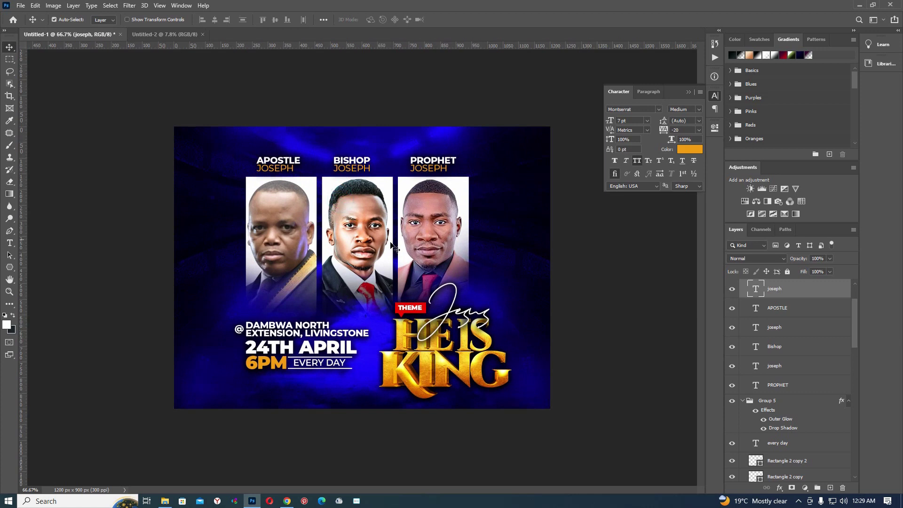
# Step: Nudge the Jesus signature layer 33 px left and 9 px up over HE IS KING
pyautogui.click(351, 228)
pyautogui.click(439, 354)
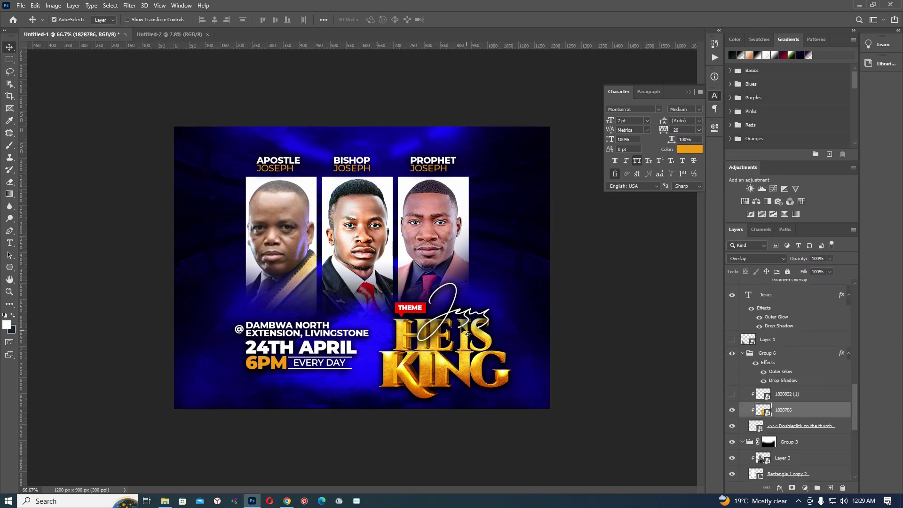
pyautogui.moveTo(447, 314); pyautogui.dragTo(440, 312)
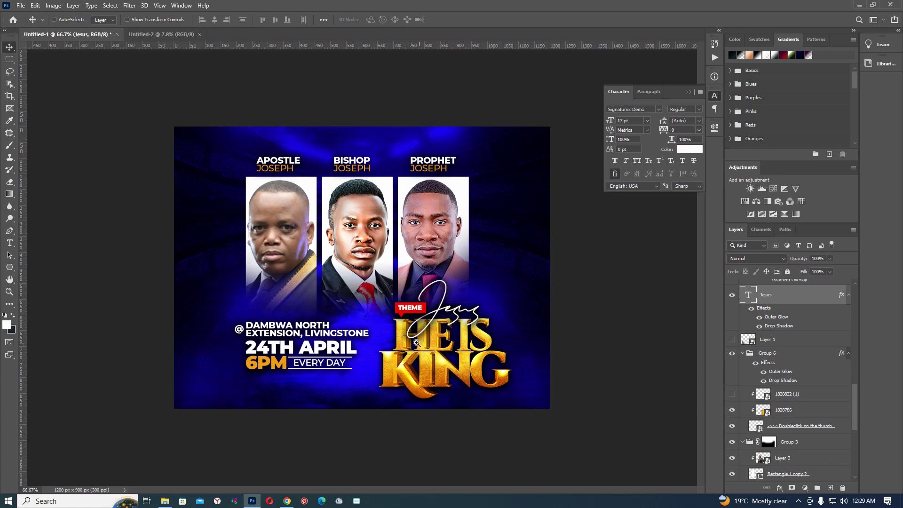
pyautogui.scroll(-1, 416, 343)
pyautogui.scroll(1, 377, 346)
pyautogui.rightClick(9, 267)
pyautogui.click(43, 266)
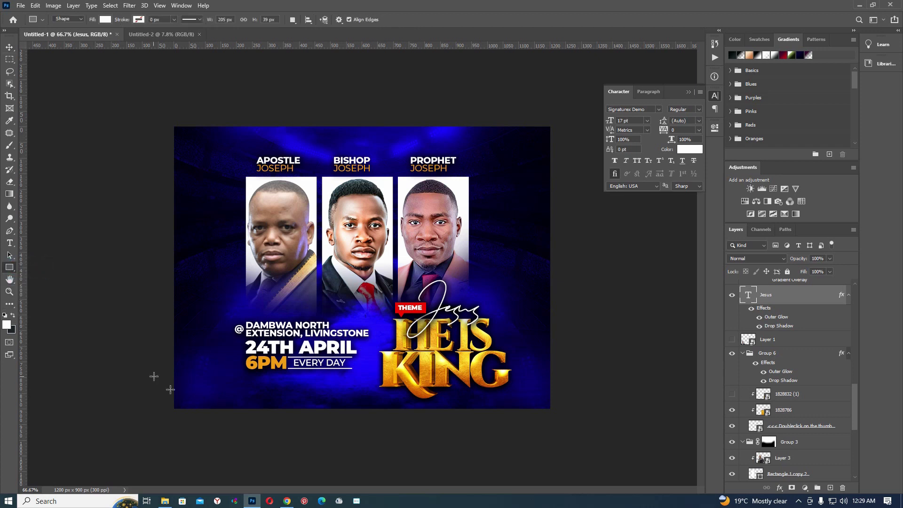